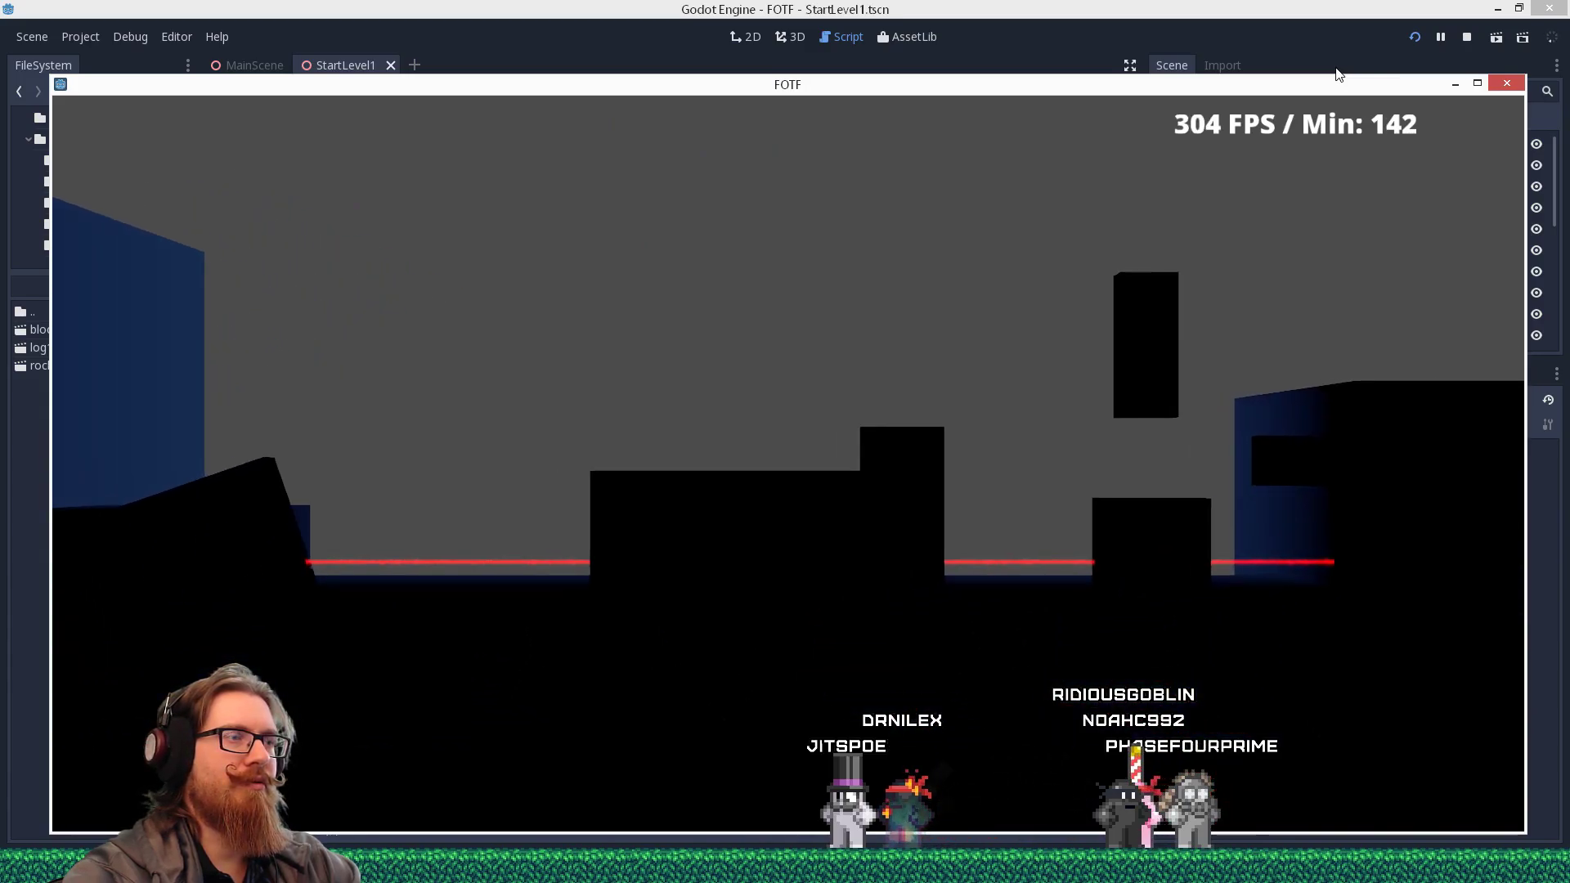
# Playtest the running level by moving the character back and forth and jumping around the laser gap beside the sloped platform.
pyautogui.press('a')
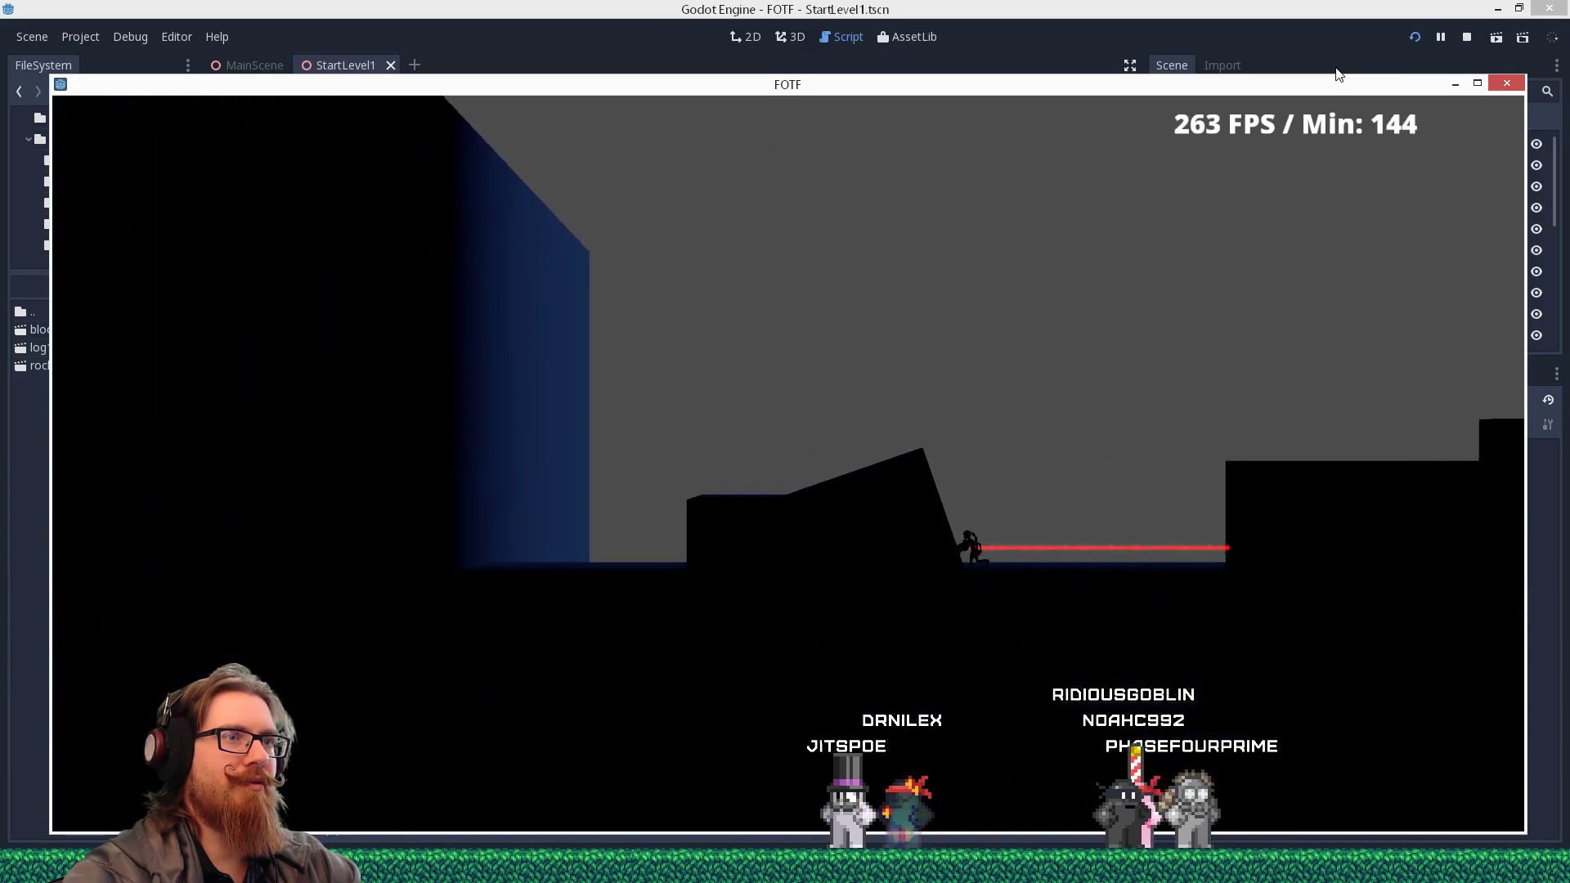
pyautogui.press('space')
pyautogui.press('d')
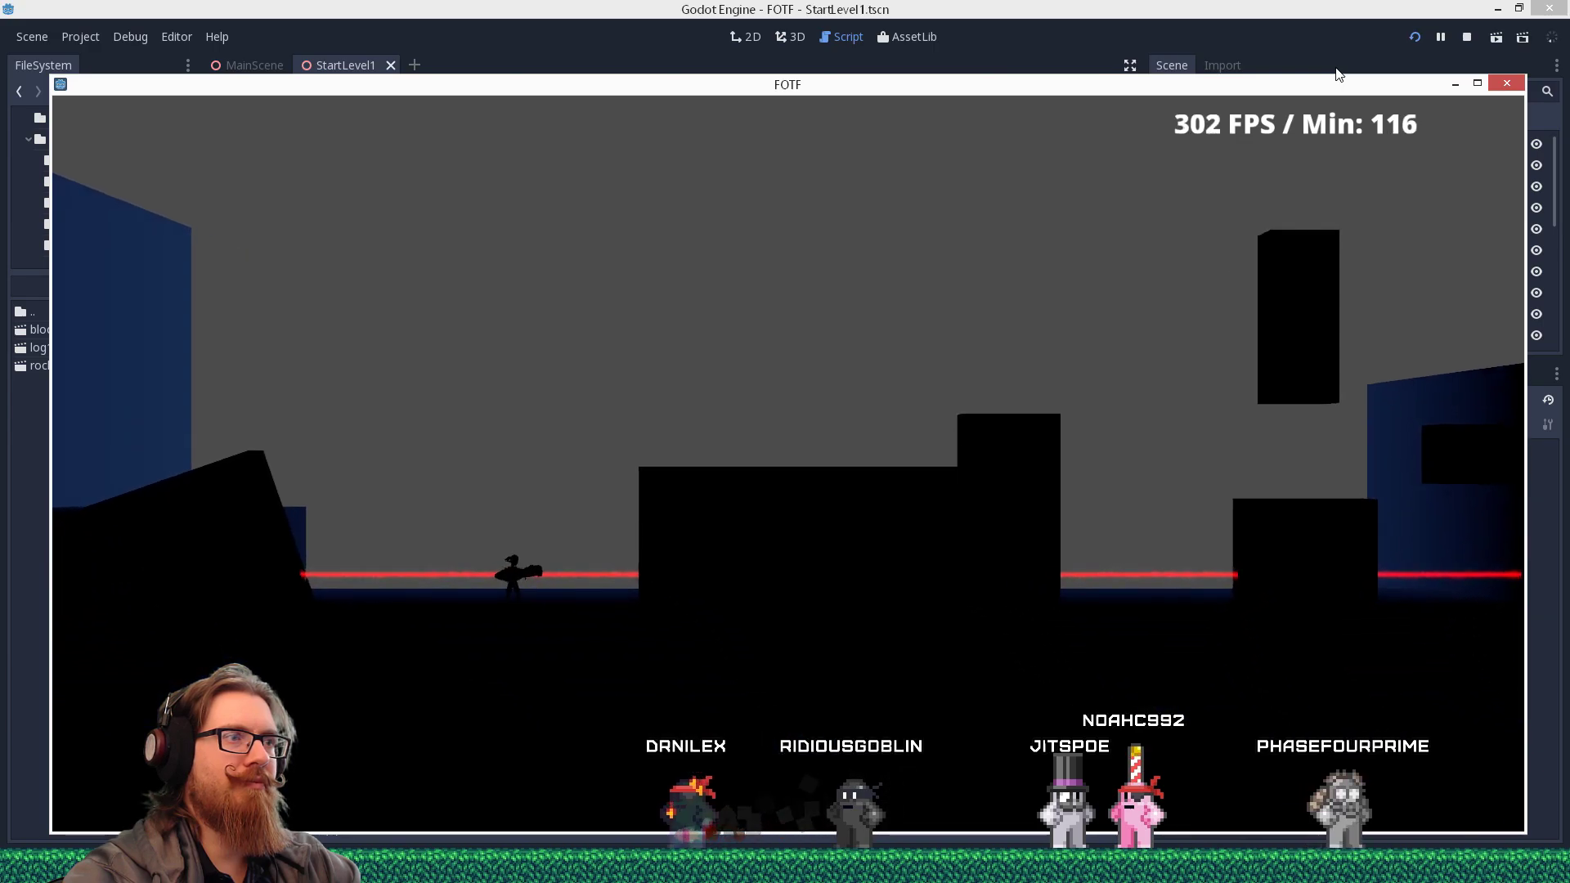
pyautogui.press('a')
pyautogui.press('d')
pyautogui.press('space')
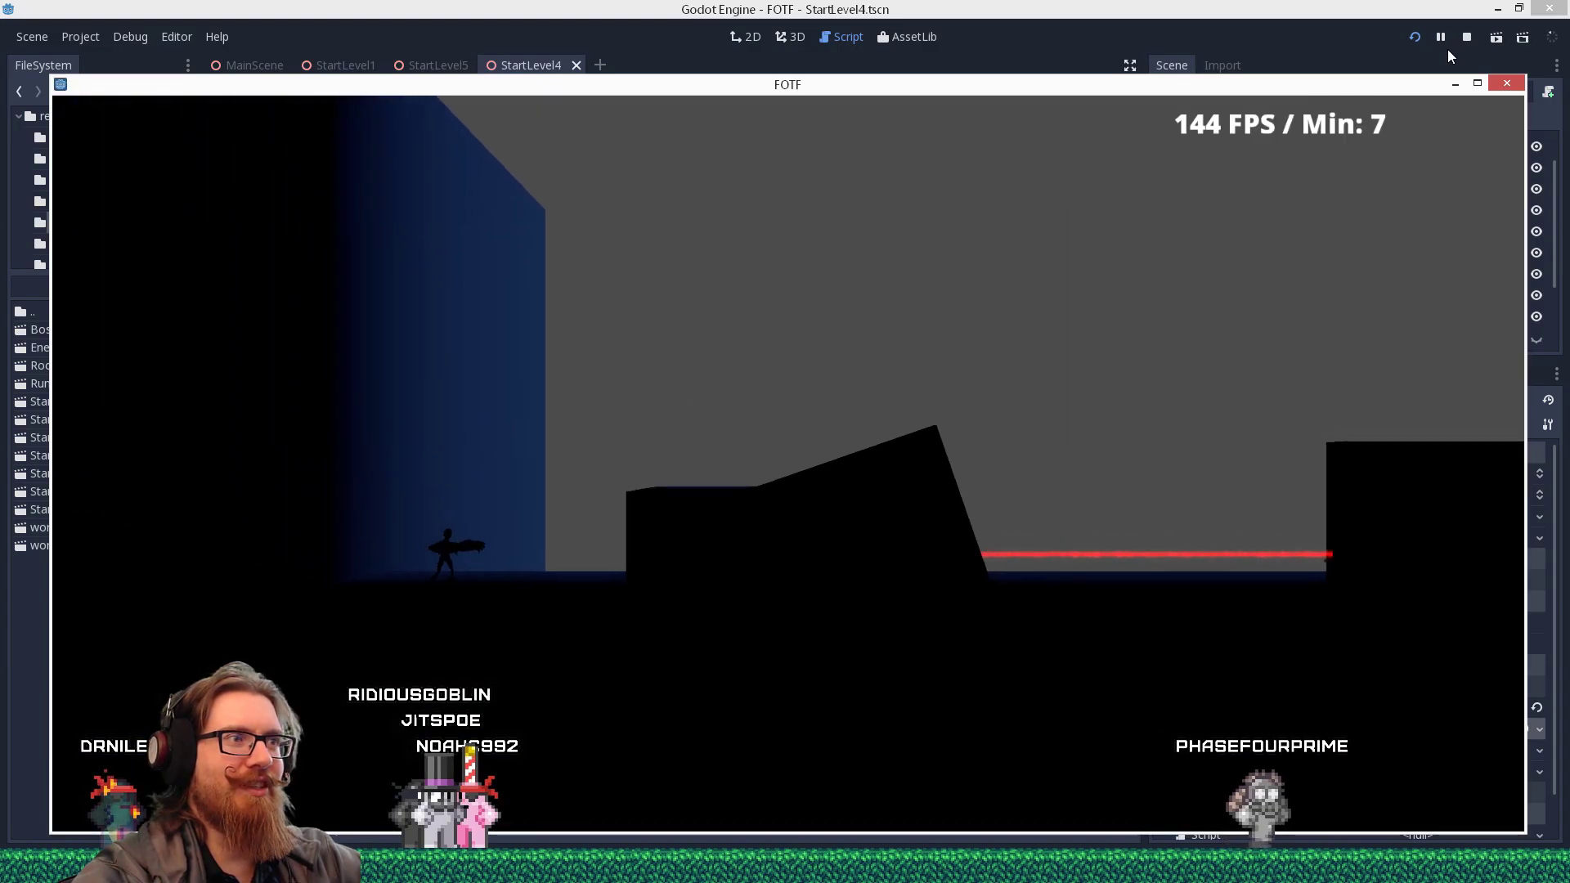
# Playtest StartLevel4 by running and jumping across the sloped platform toward the lasers, and close the game.
pyautogui.press('d')
pyautogui.press('space')
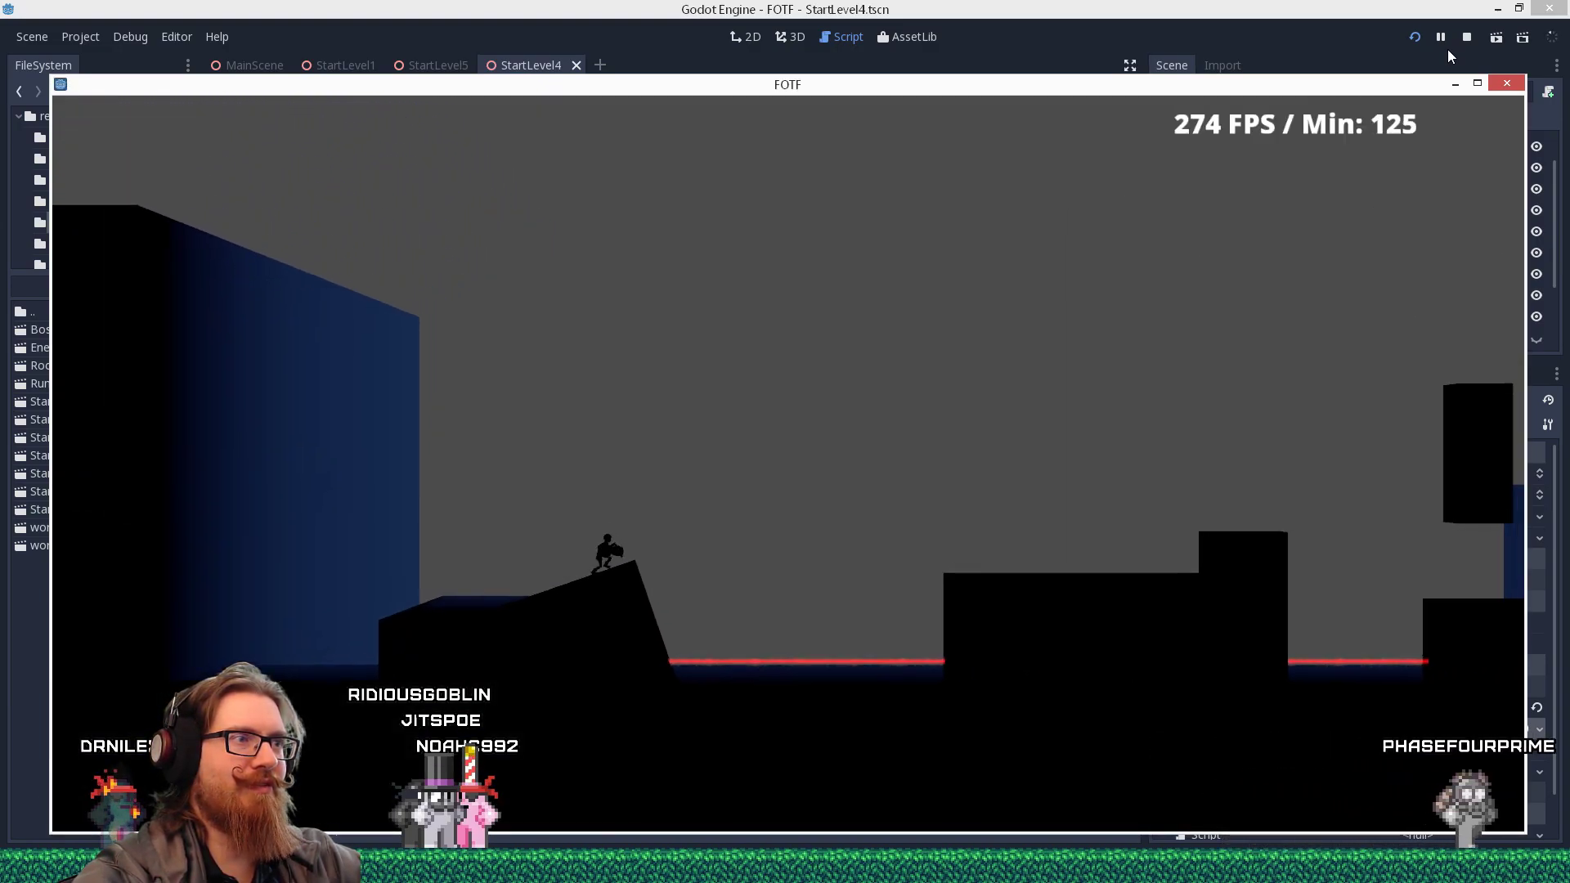
pyautogui.press('space')
pyautogui.press('space')
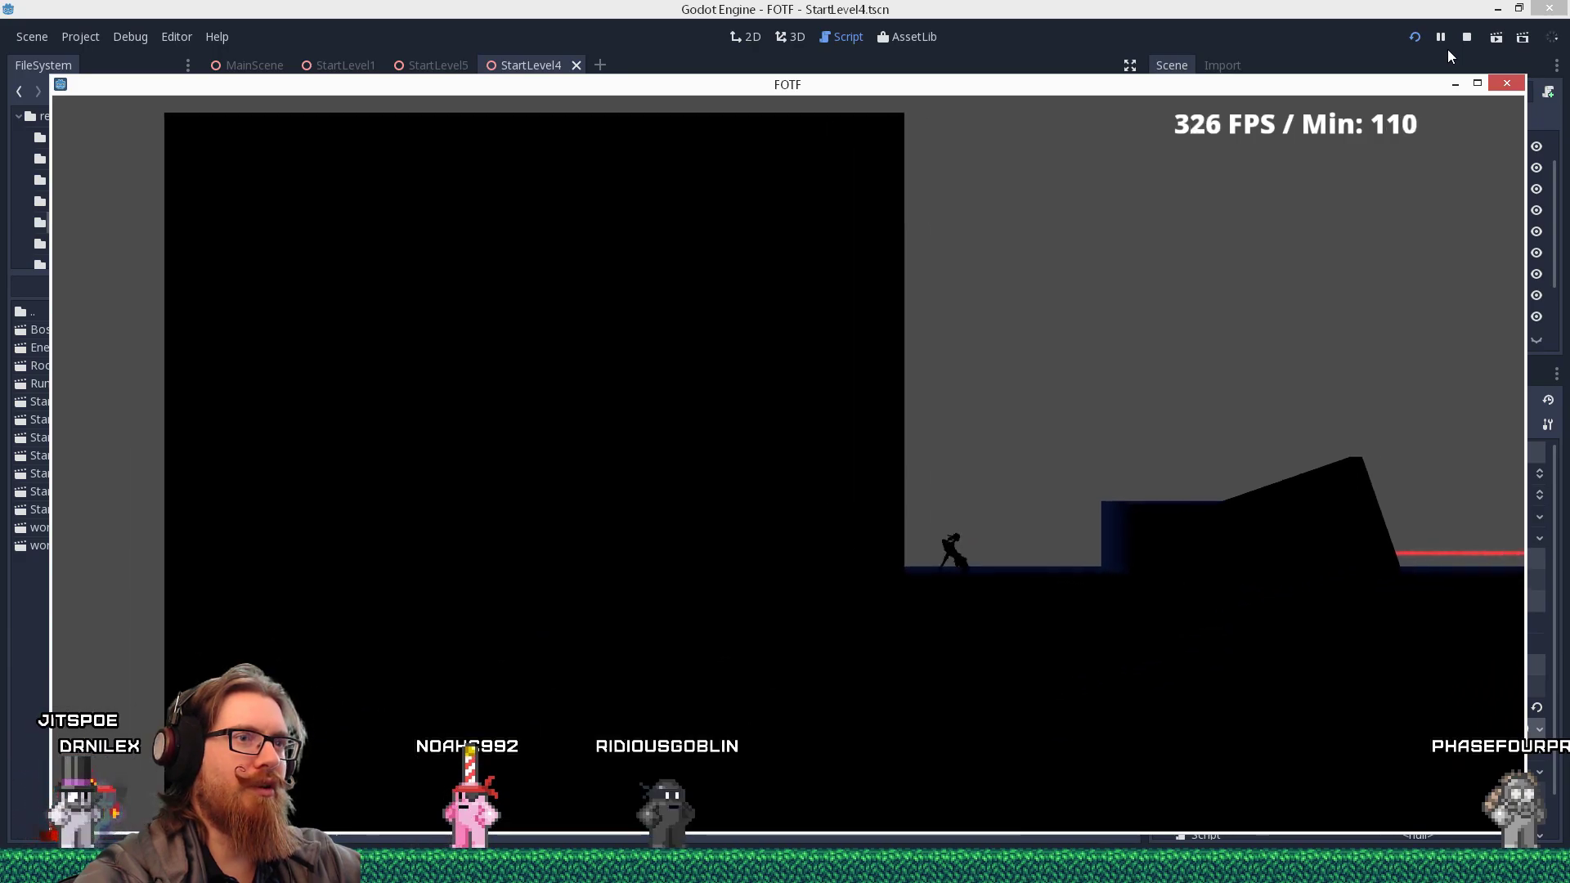
pyautogui.press('d')
pyautogui.press('space')
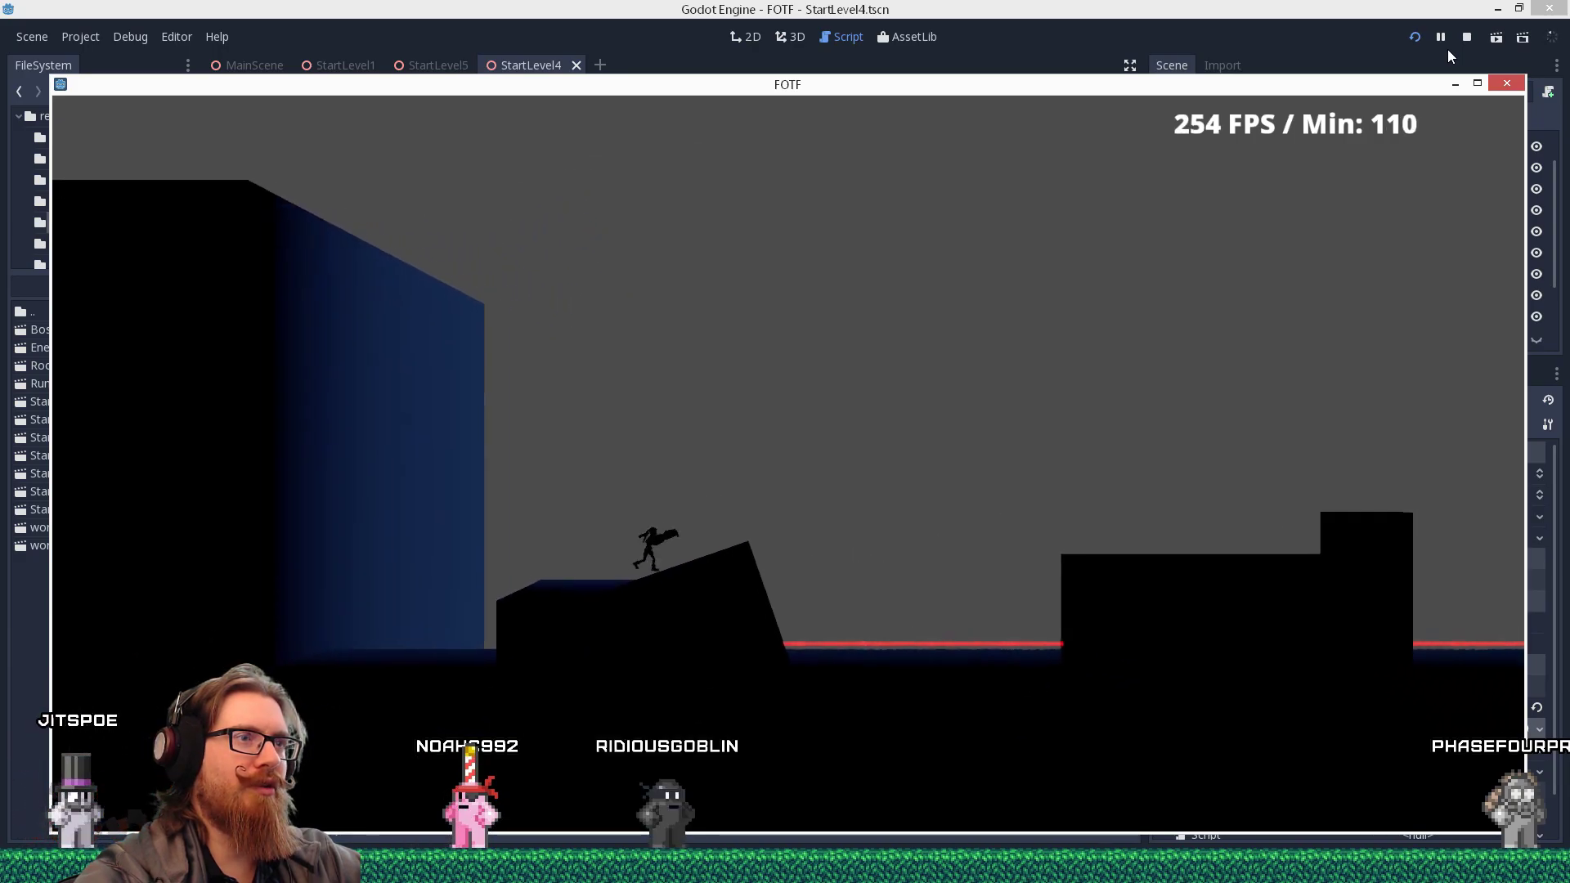
pyautogui.click(1507, 82)
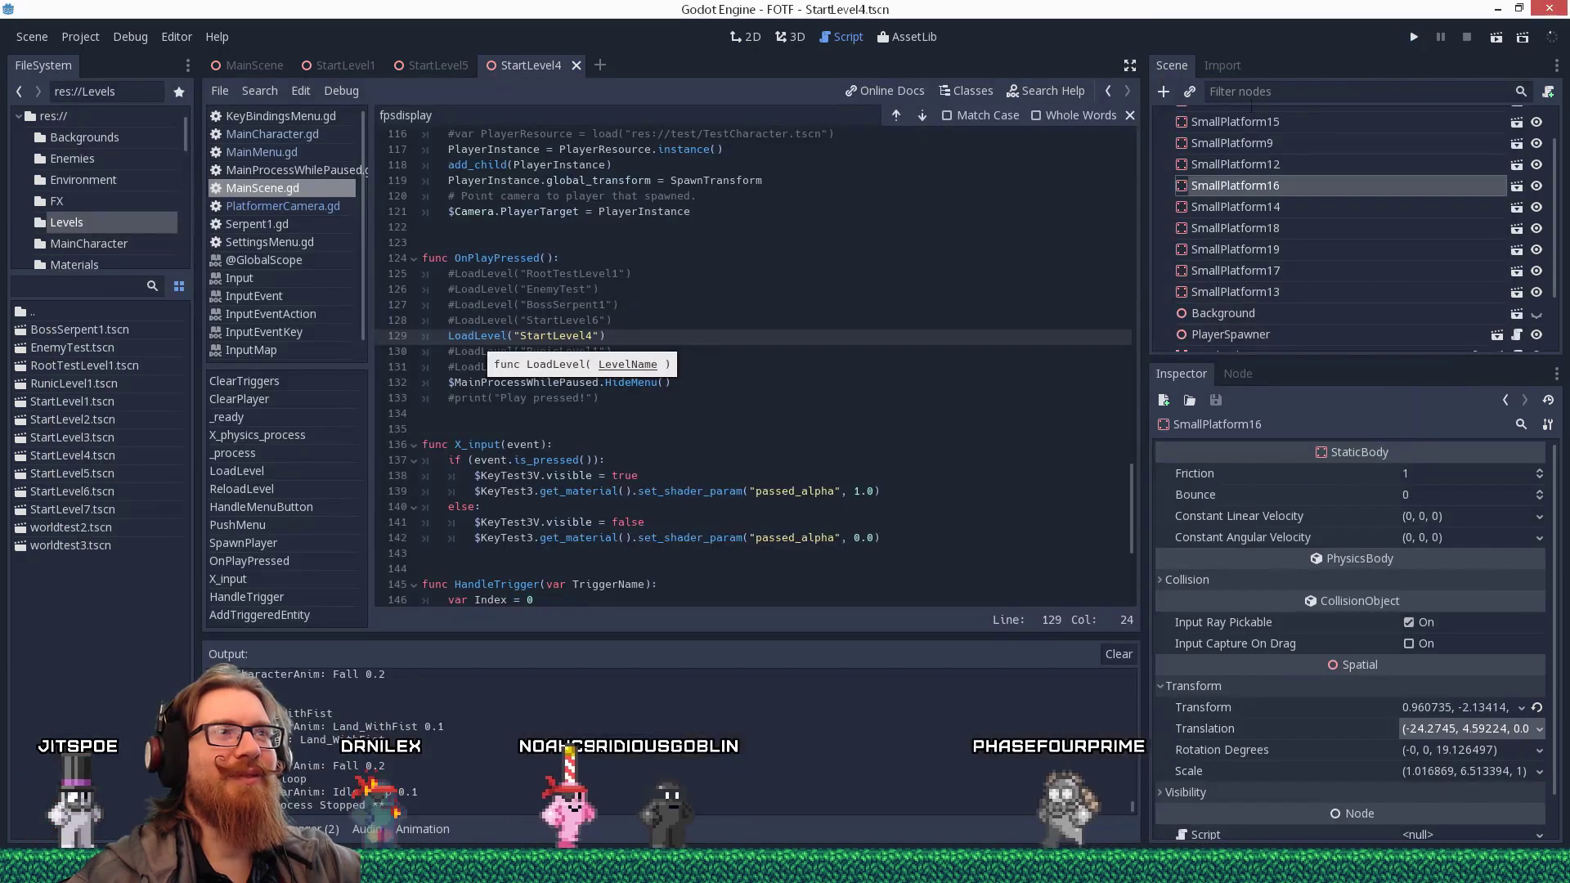
# Run the project again, examine the remote StaticBody's properties at the MainCharacter.gd breakpoint, and resume execution.
pyautogui.click(1412, 39)
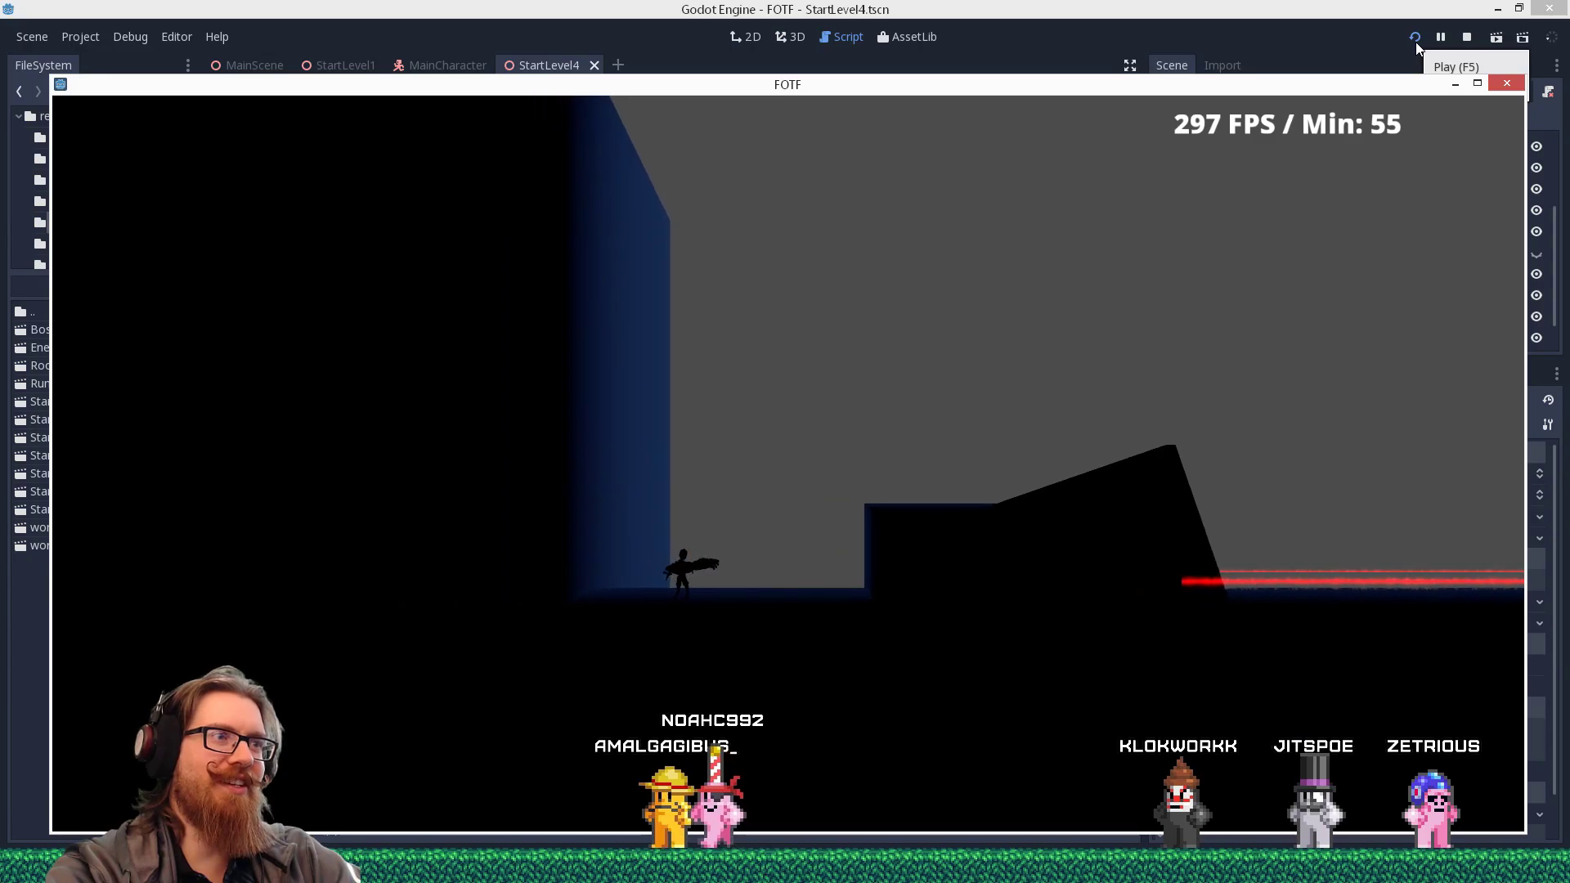
pyautogui.press('F8')
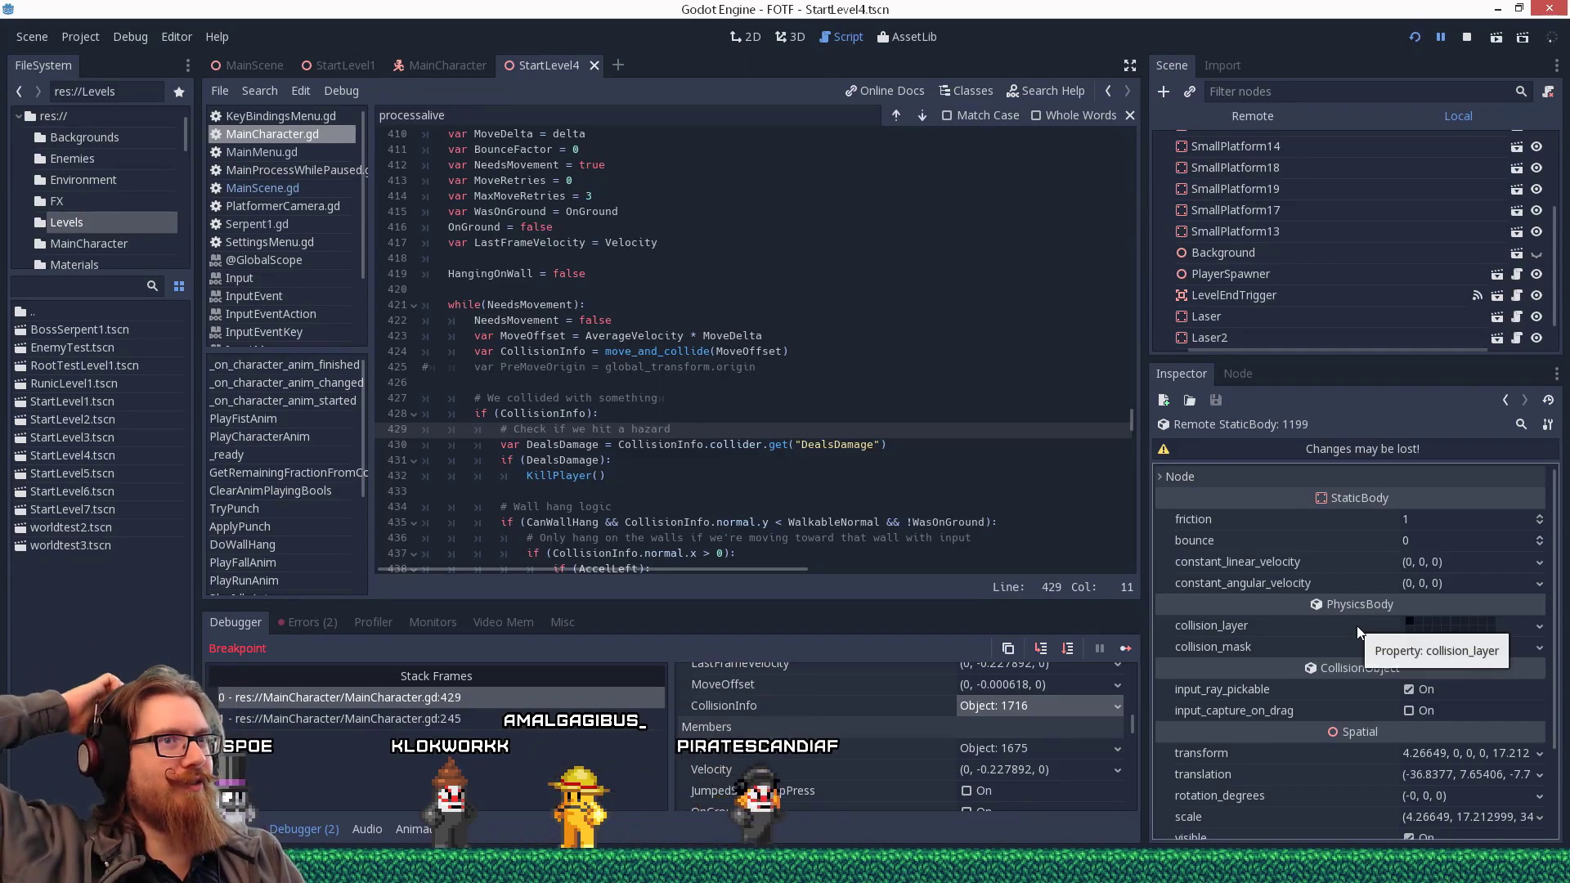
pyautogui.scroll(-3, 1357, 625)
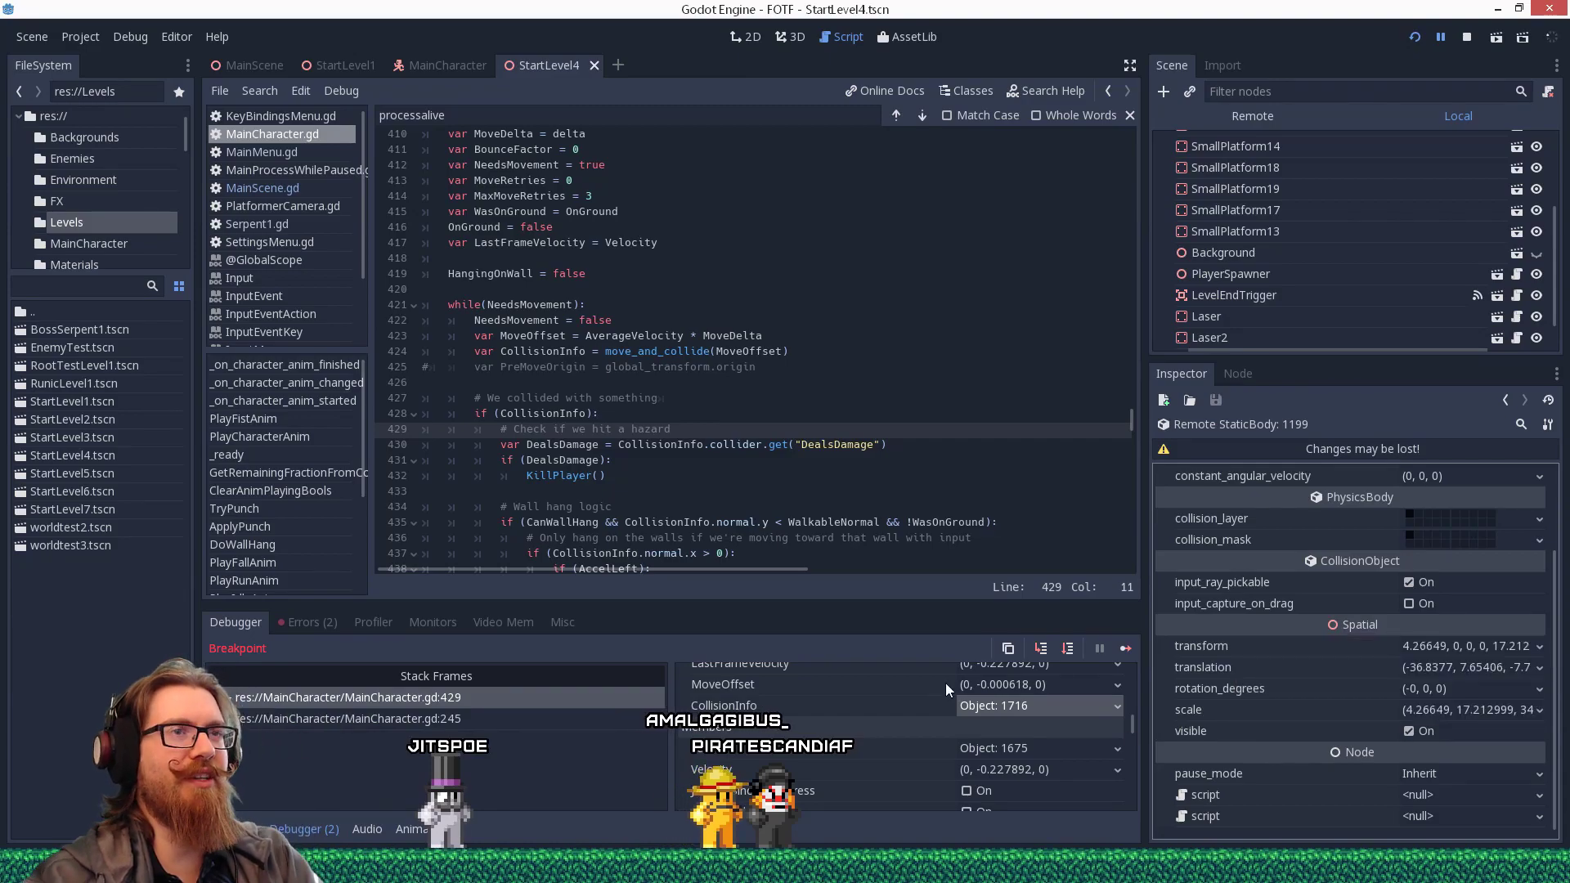
pyautogui.click(1126, 647)
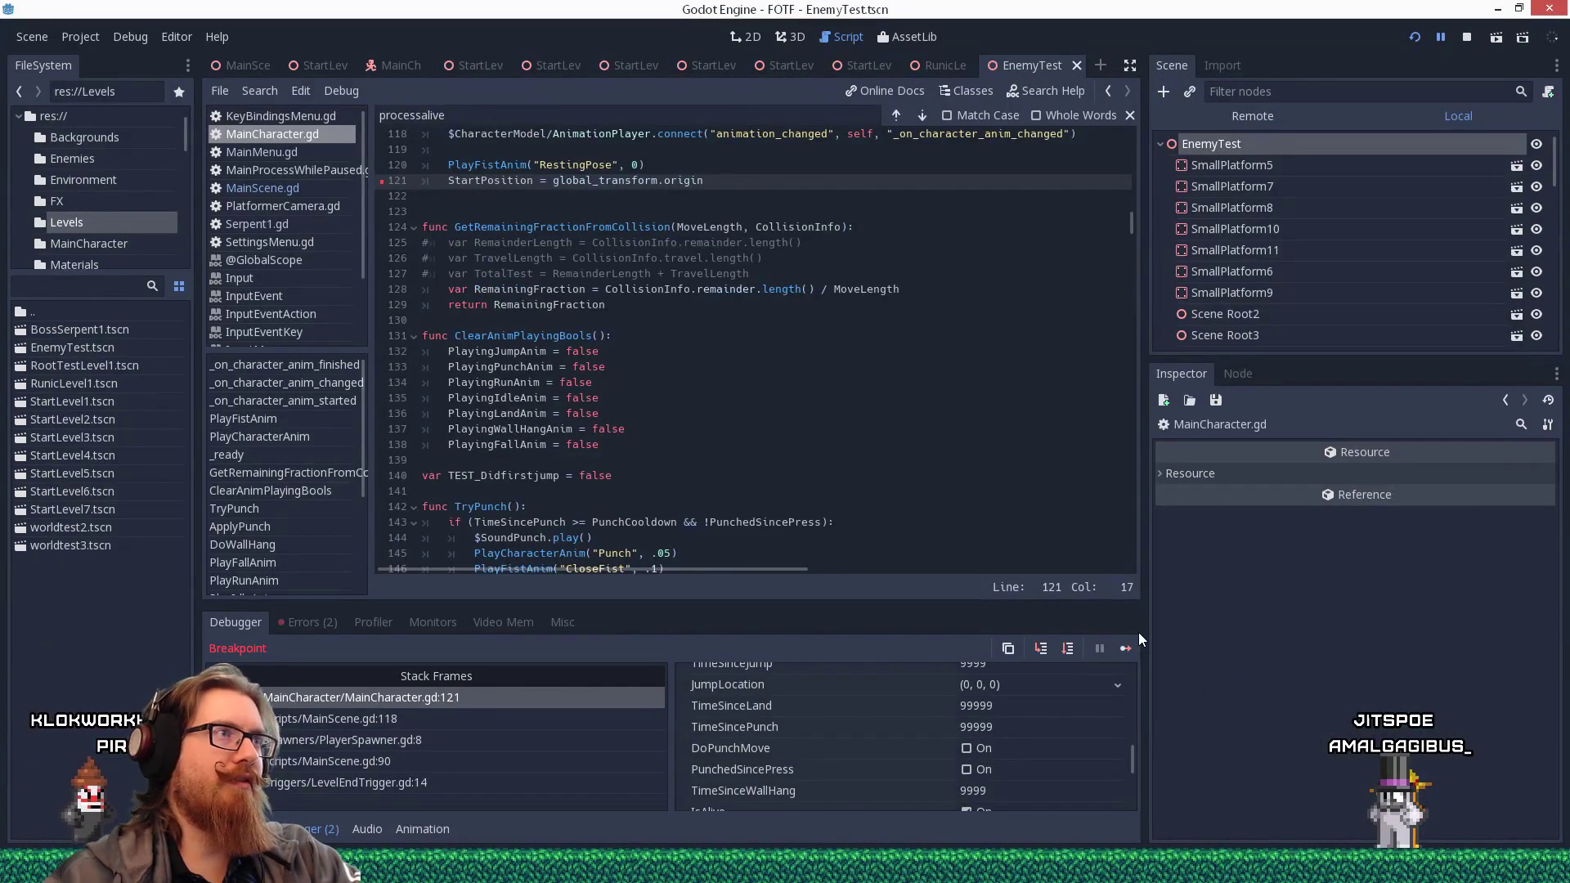
# Inspect the CollisionInfo object's collider at the DealsDamage breakpoint in MainCharacter.gd and examine its node path.
pyautogui.scroll(-20, 753, 456)
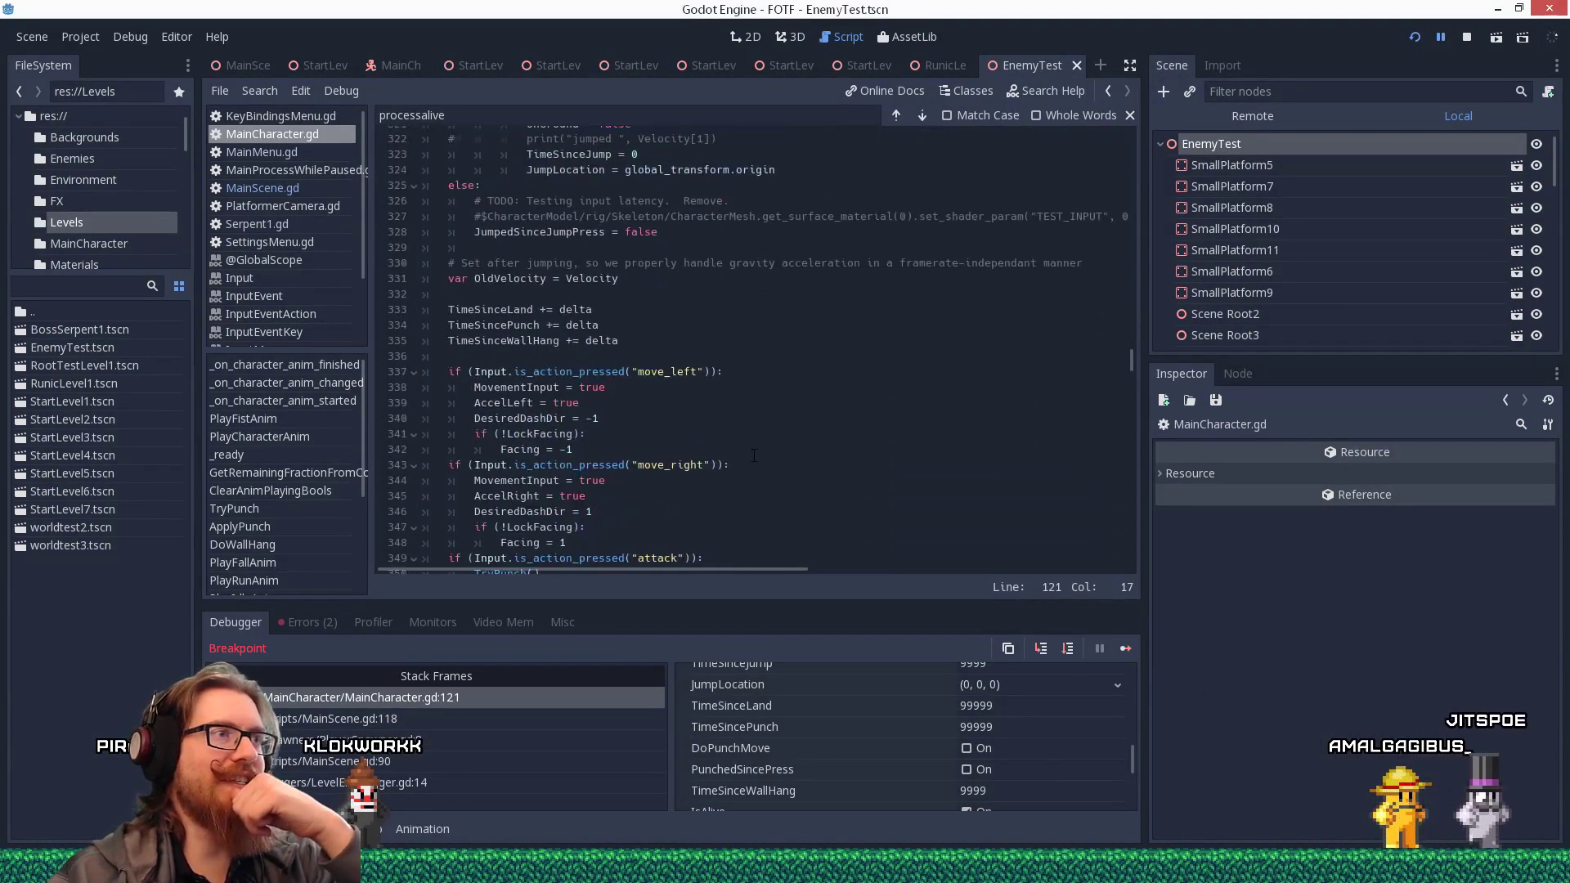
pyautogui.scroll(-10, 751, 456)
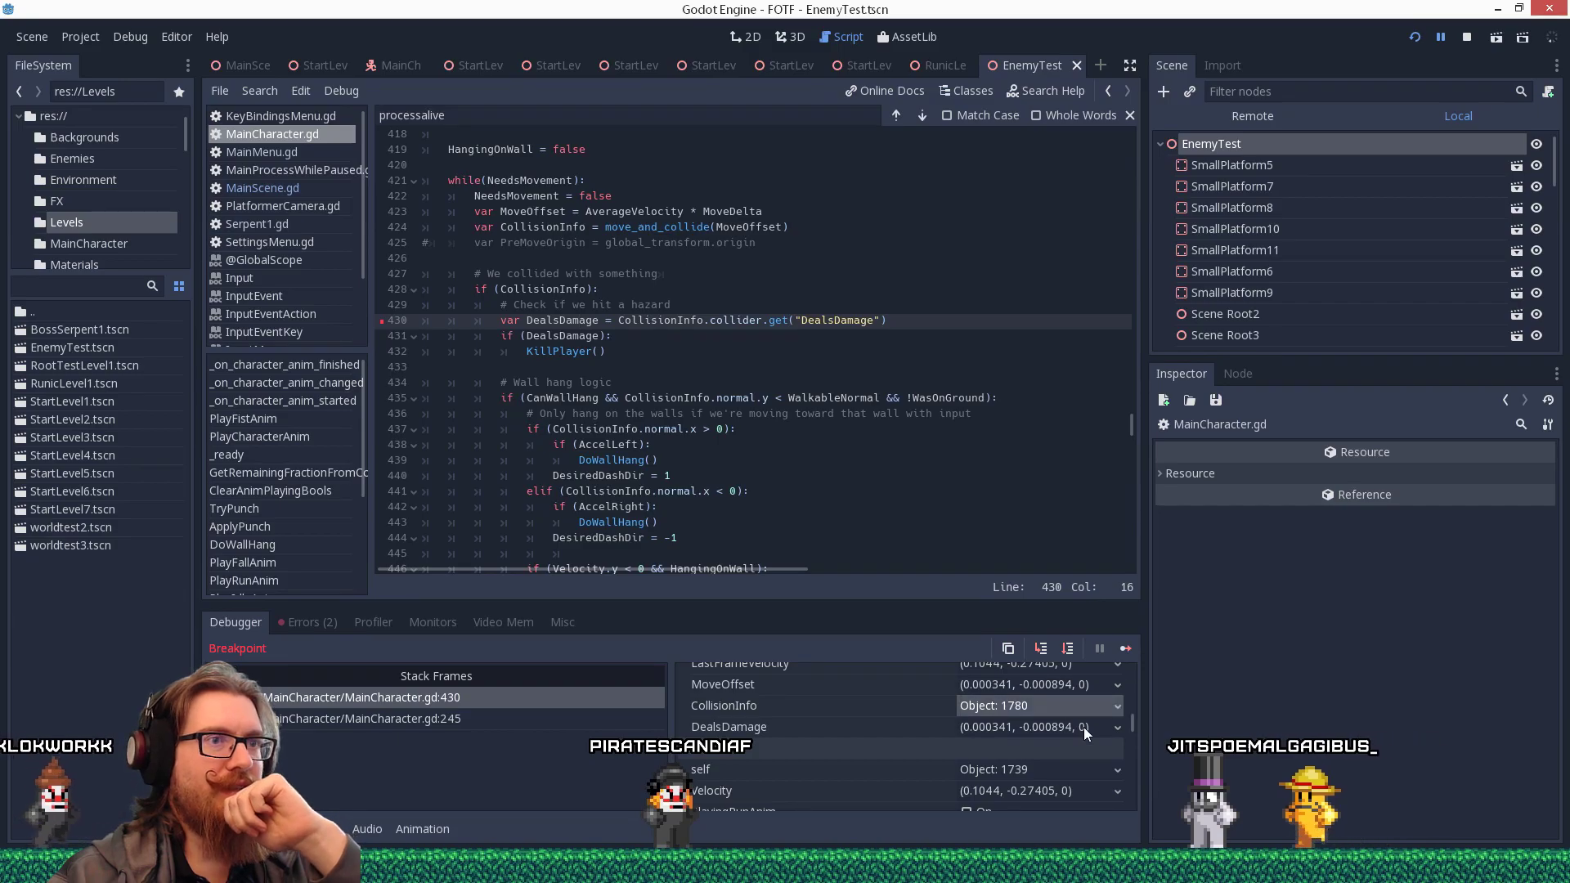
pyautogui.click(1051, 706)
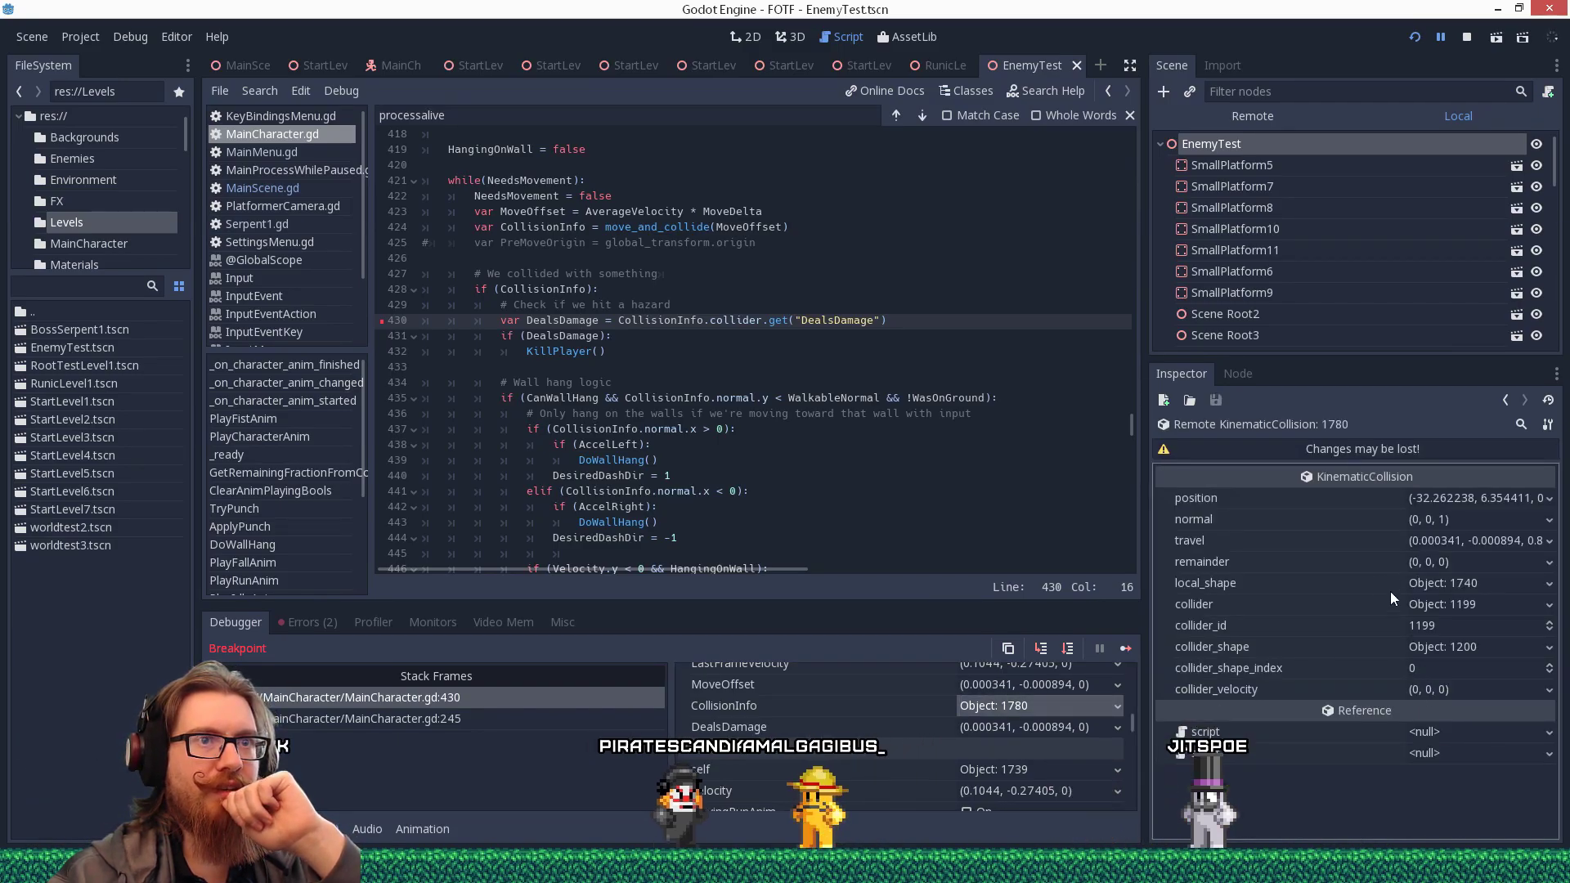
pyautogui.click(1474, 603)
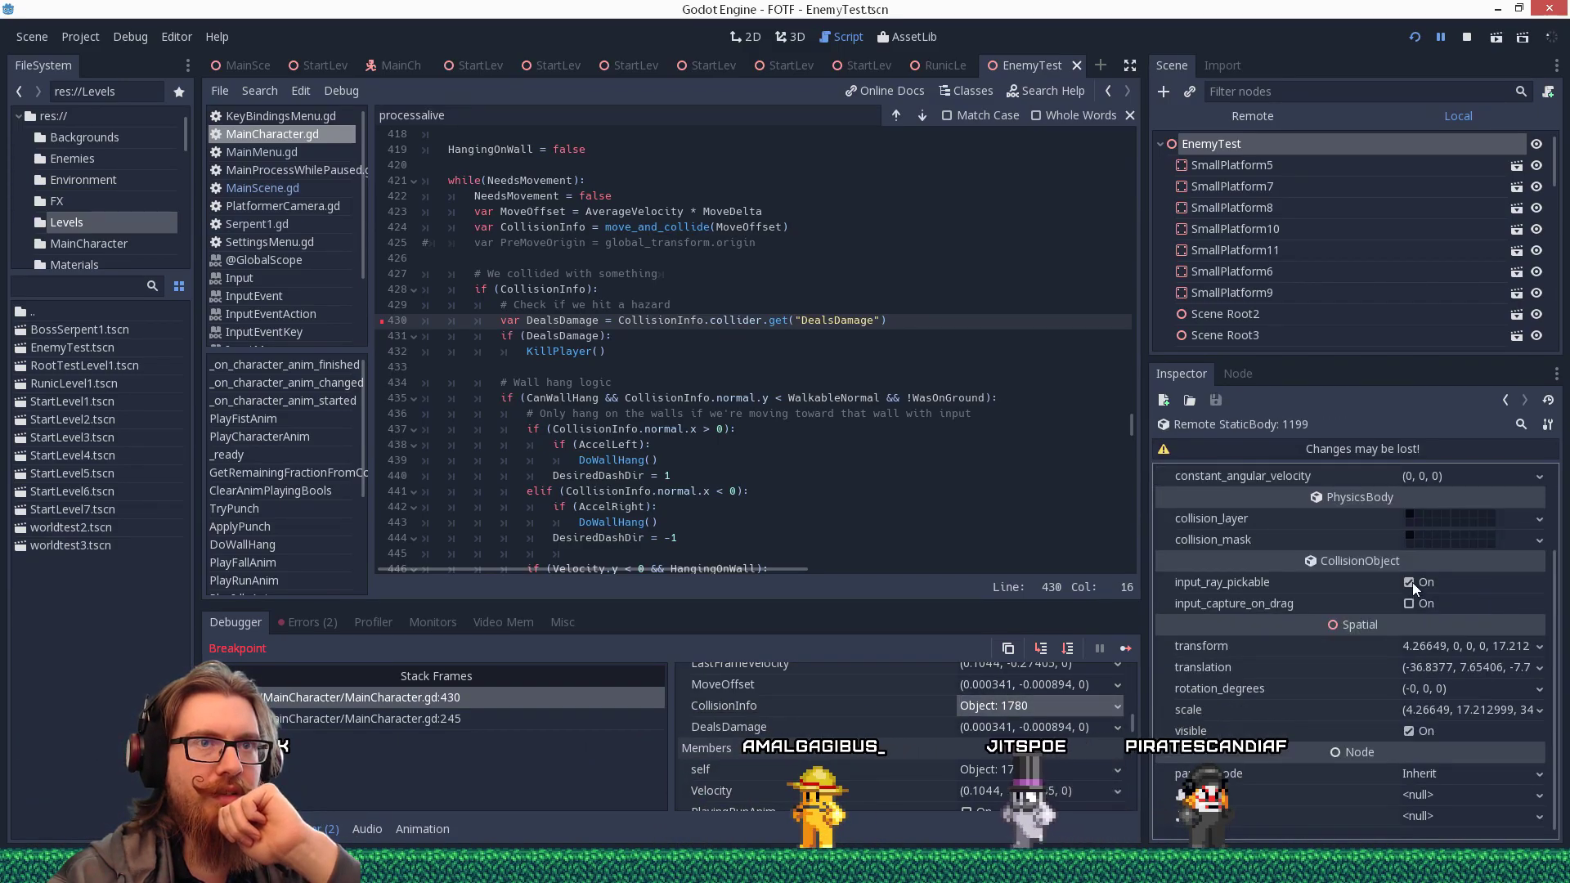
pyautogui.scroll(3, 1413, 584)
pyautogui.moveTo(1408, 498); pyautogui.dragTo(1559, 504)
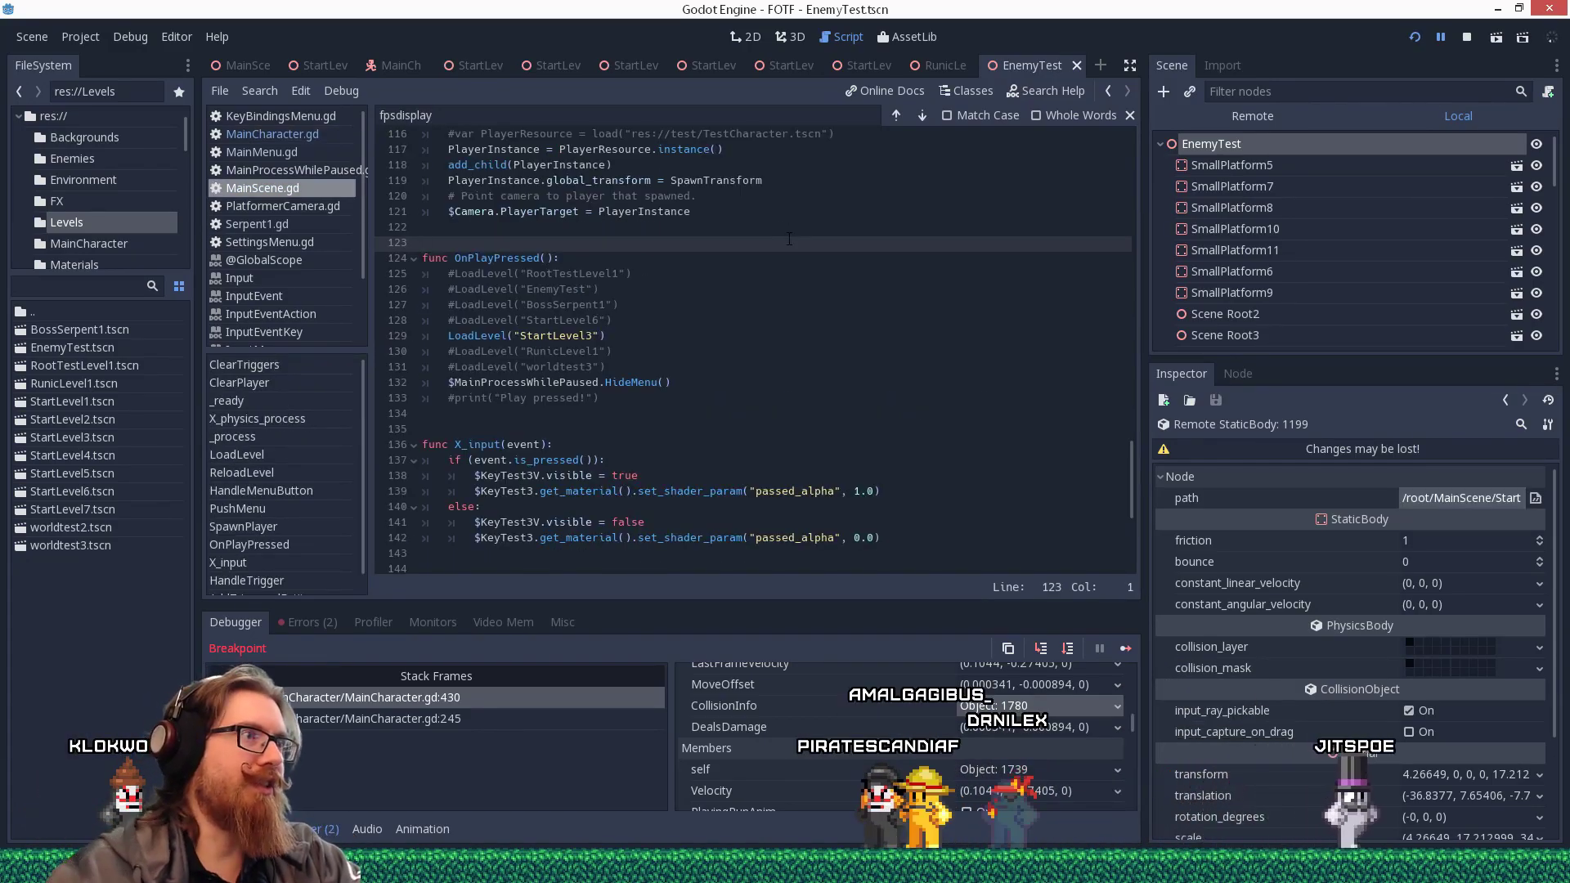
# Find the LoadLevel function in MainScene.gd and add remove_child(LevelInstance) above its LevelInstance.queue_free() call.
pyautogui.scroll(15, 789, 239)
pyautogui.hotkey('ctrl', 'f')
pyautogui.write('loadlevel')
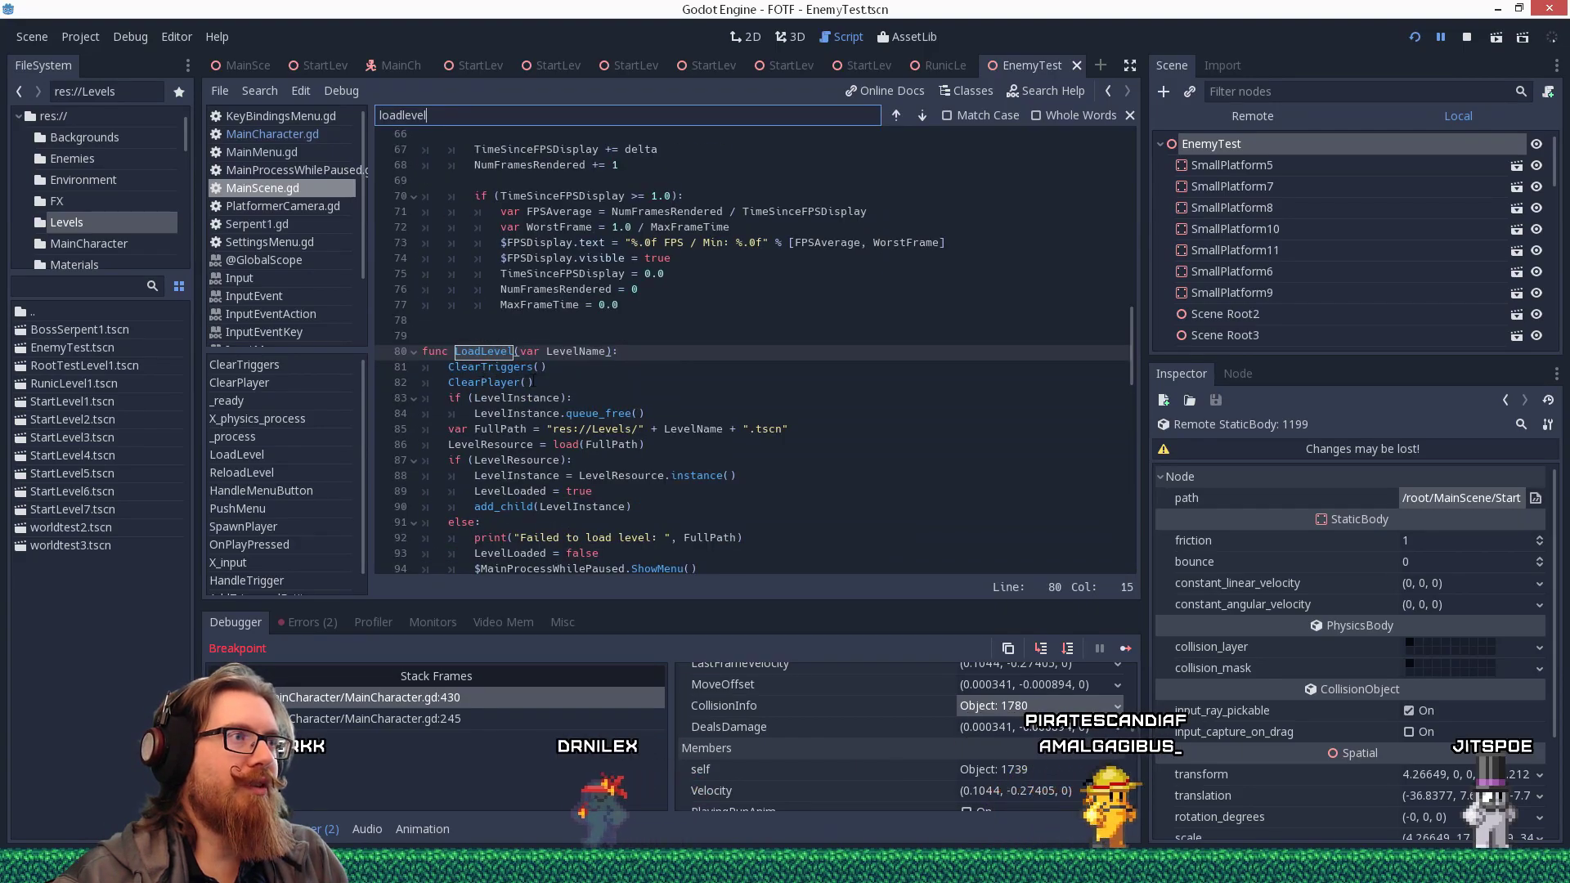
pyautogui.scroll(-1, 752, 351)
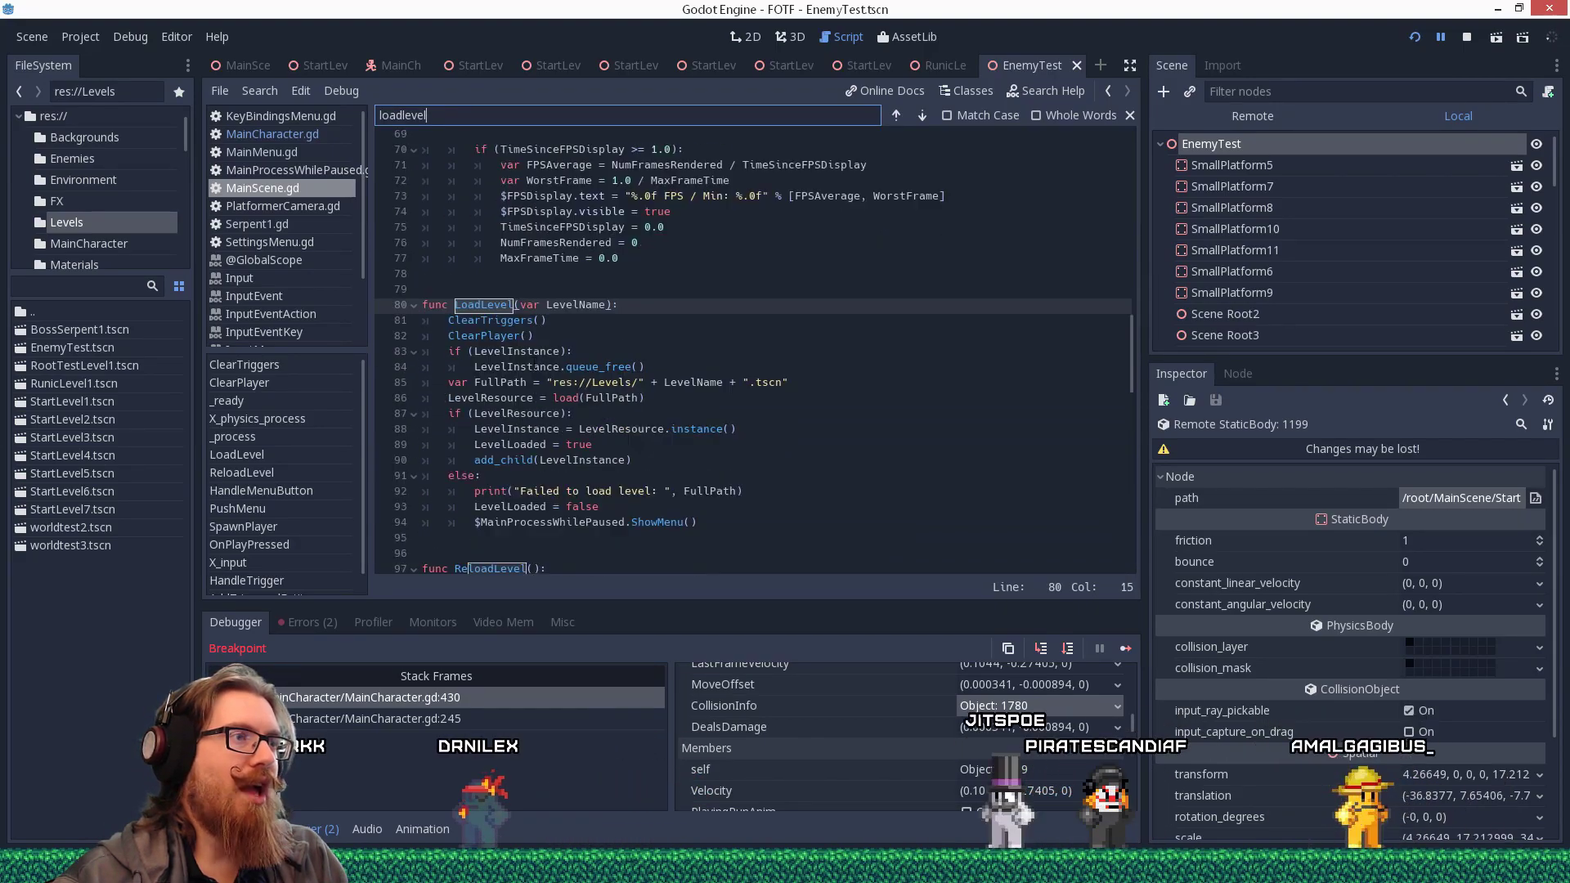
pyautogui.click(578, 351)
pyautogui.press('Return')
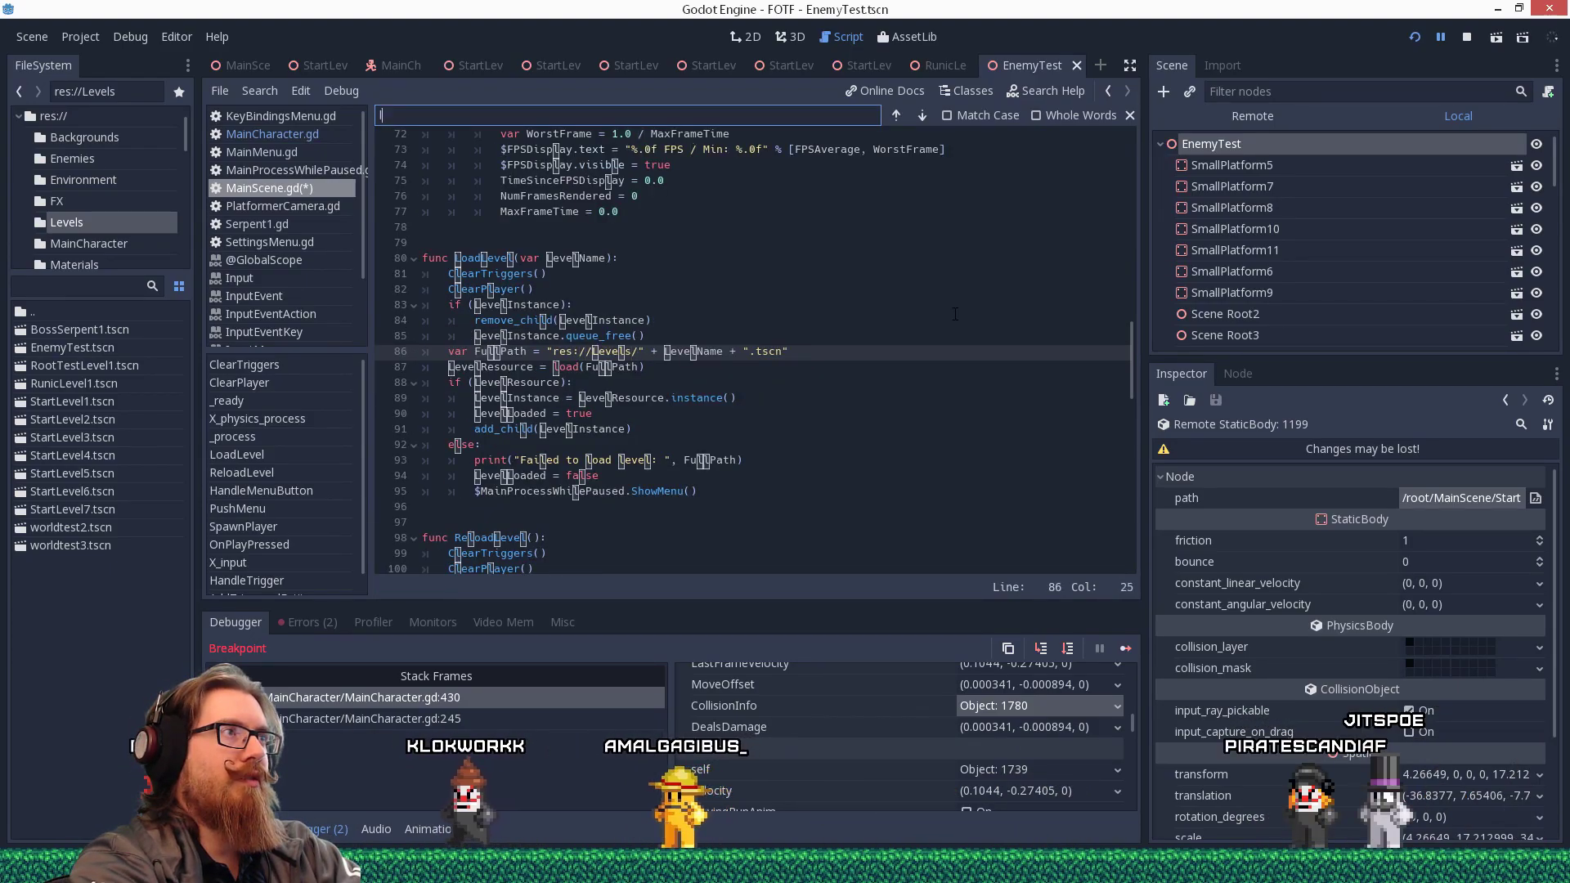
# Search the script for "levelinstance" and add a line in ReloadLevel that removes the LevelInstance child before it is freed.
pyautogui.write('evelinstance')
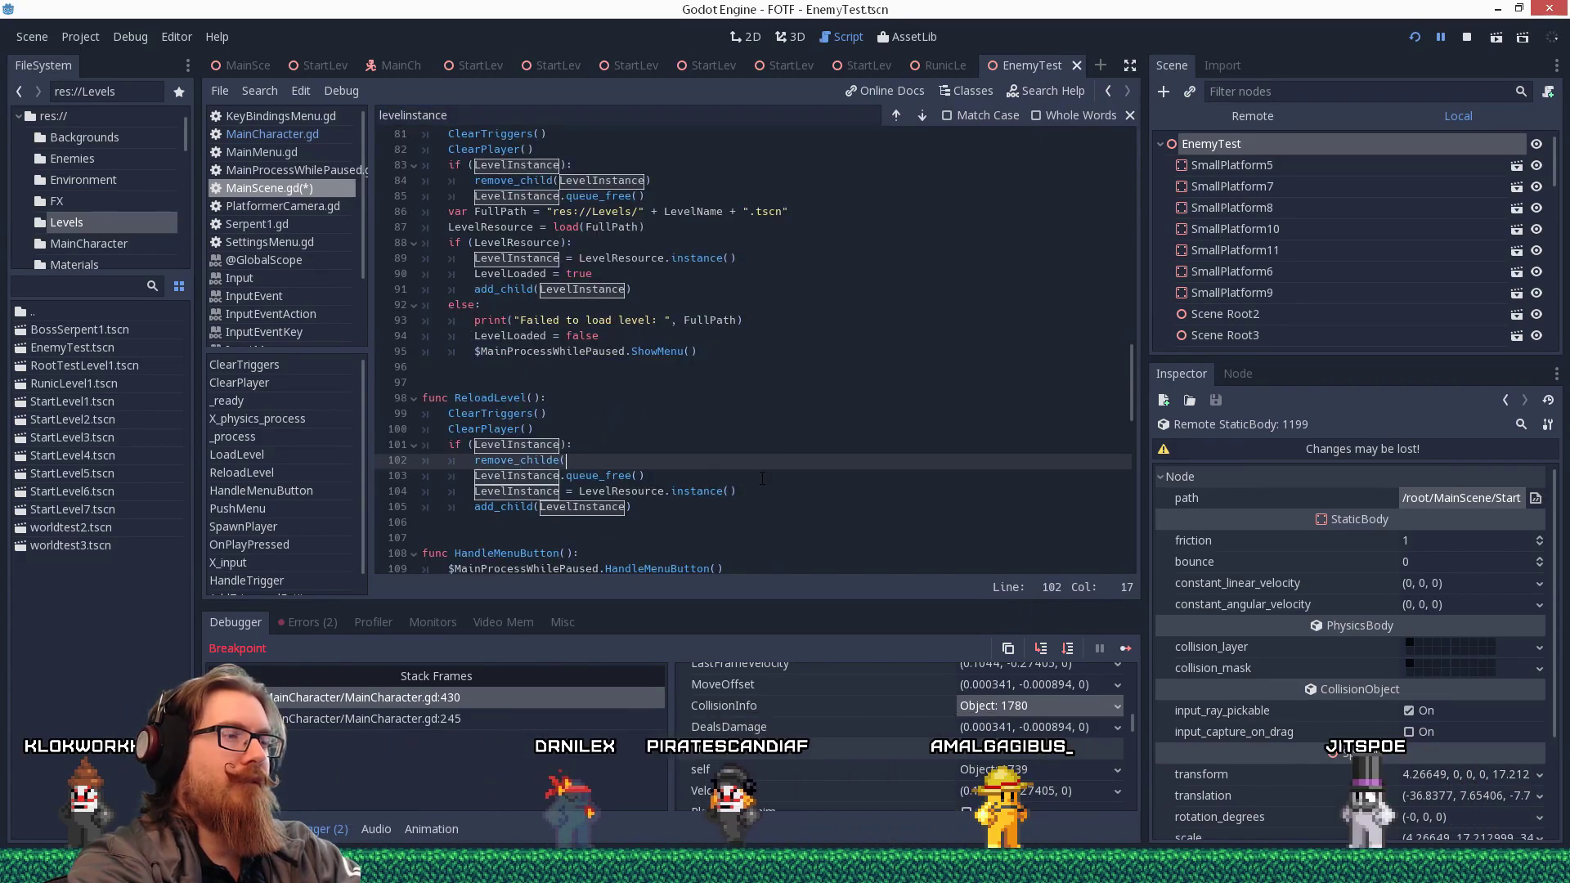
pyautogui.scroll(-2, 763, 479)
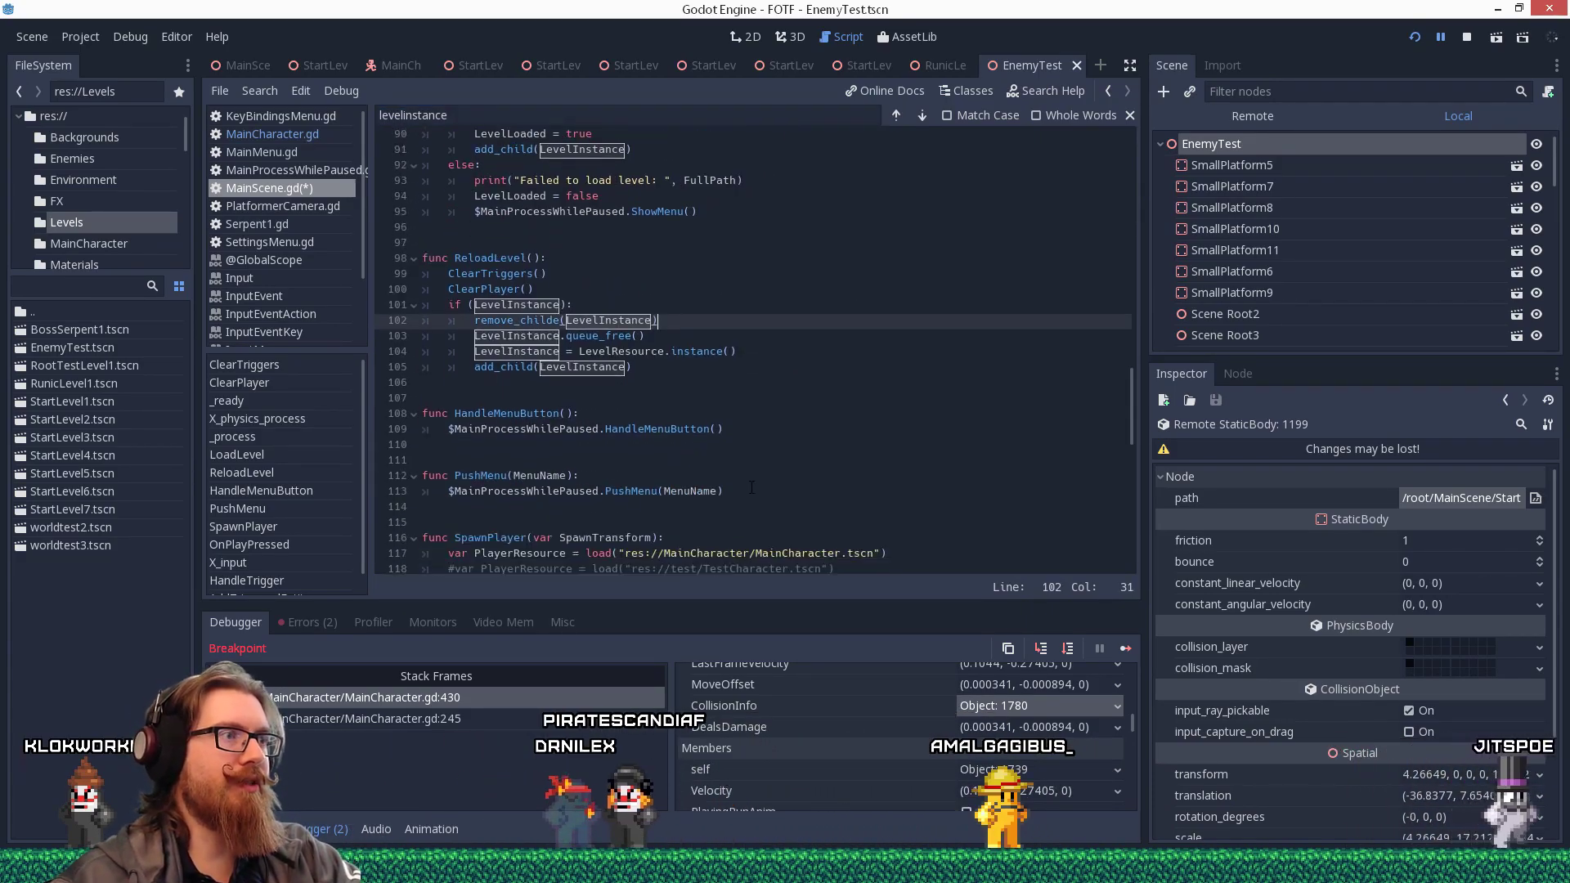
pyautogui.scroll(3, 763, 479)
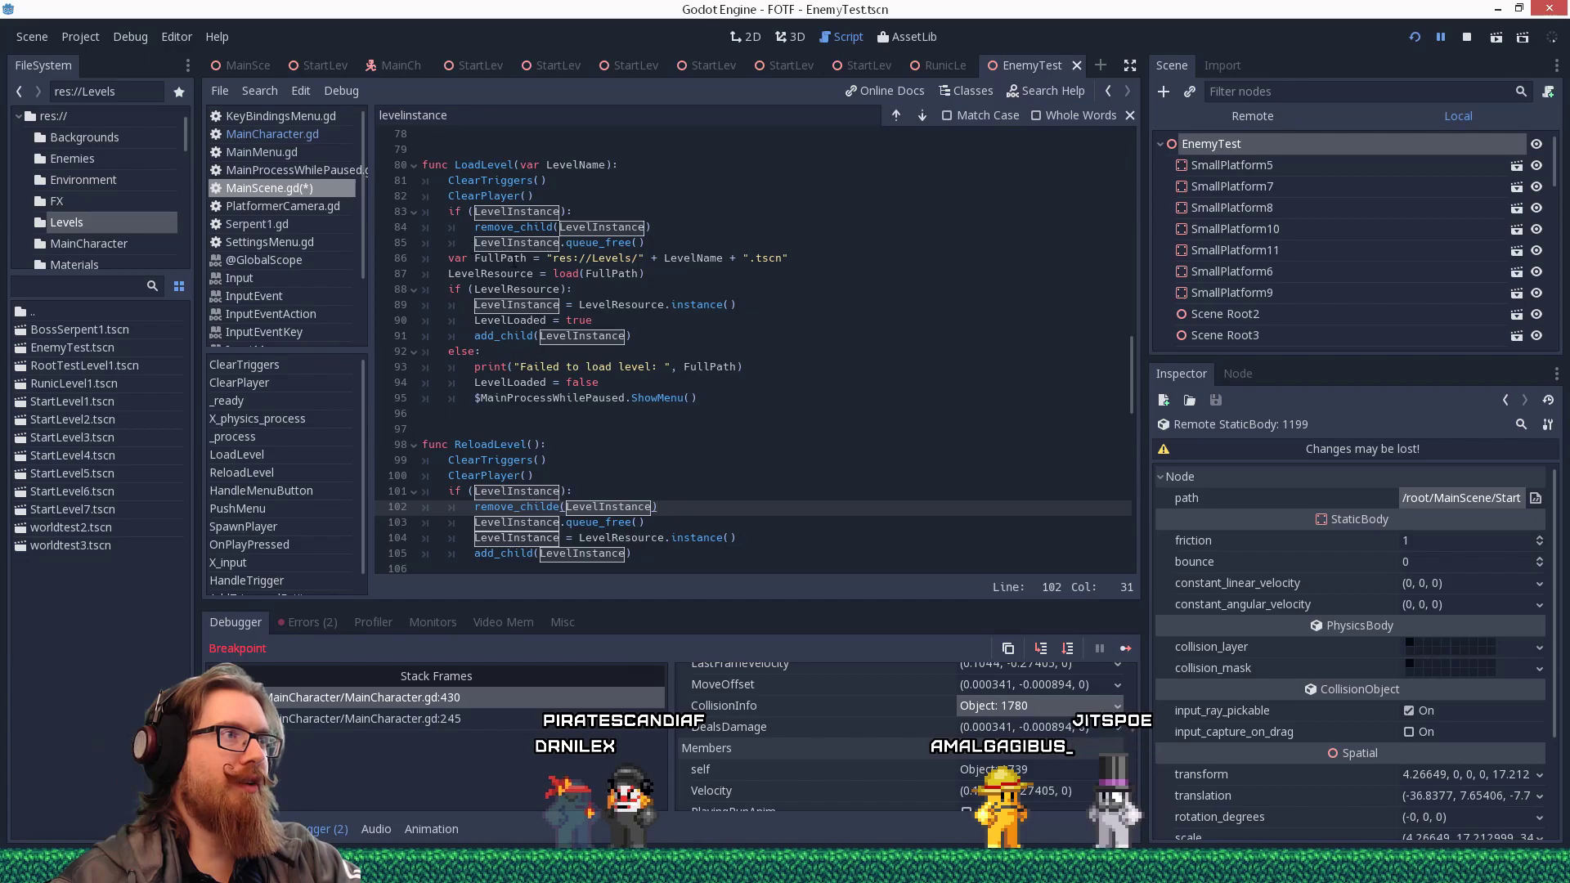
pyautogui.scroll(-19, 591, 428)
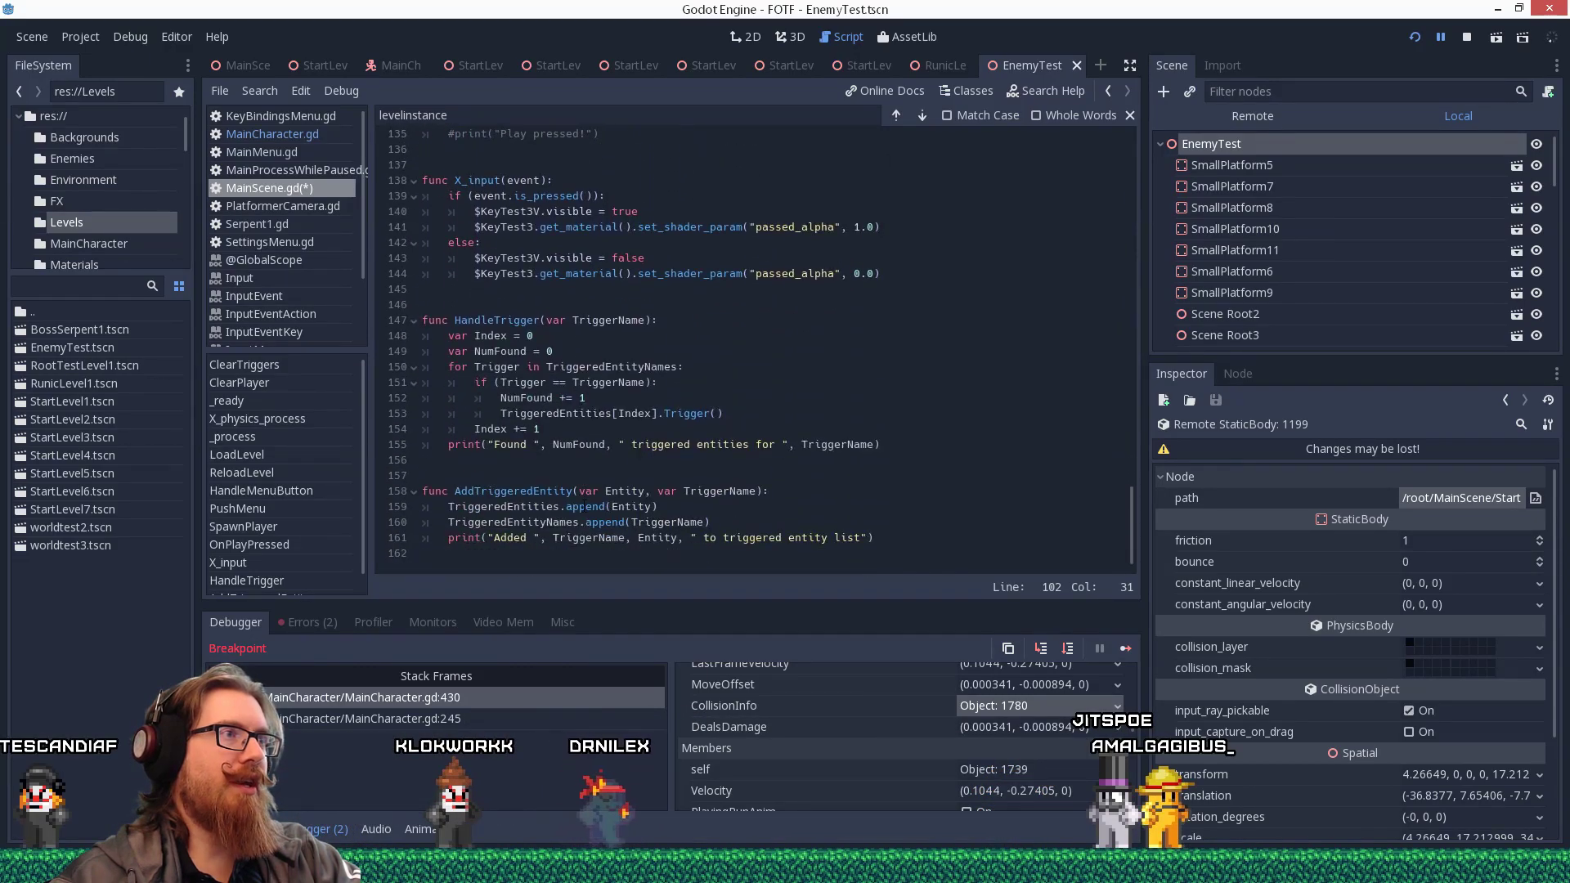
# Run the project and playtest the level transitions, jumping over the lasers and platforms until the tunnel level with lasers.
pyautogui.press('F5')
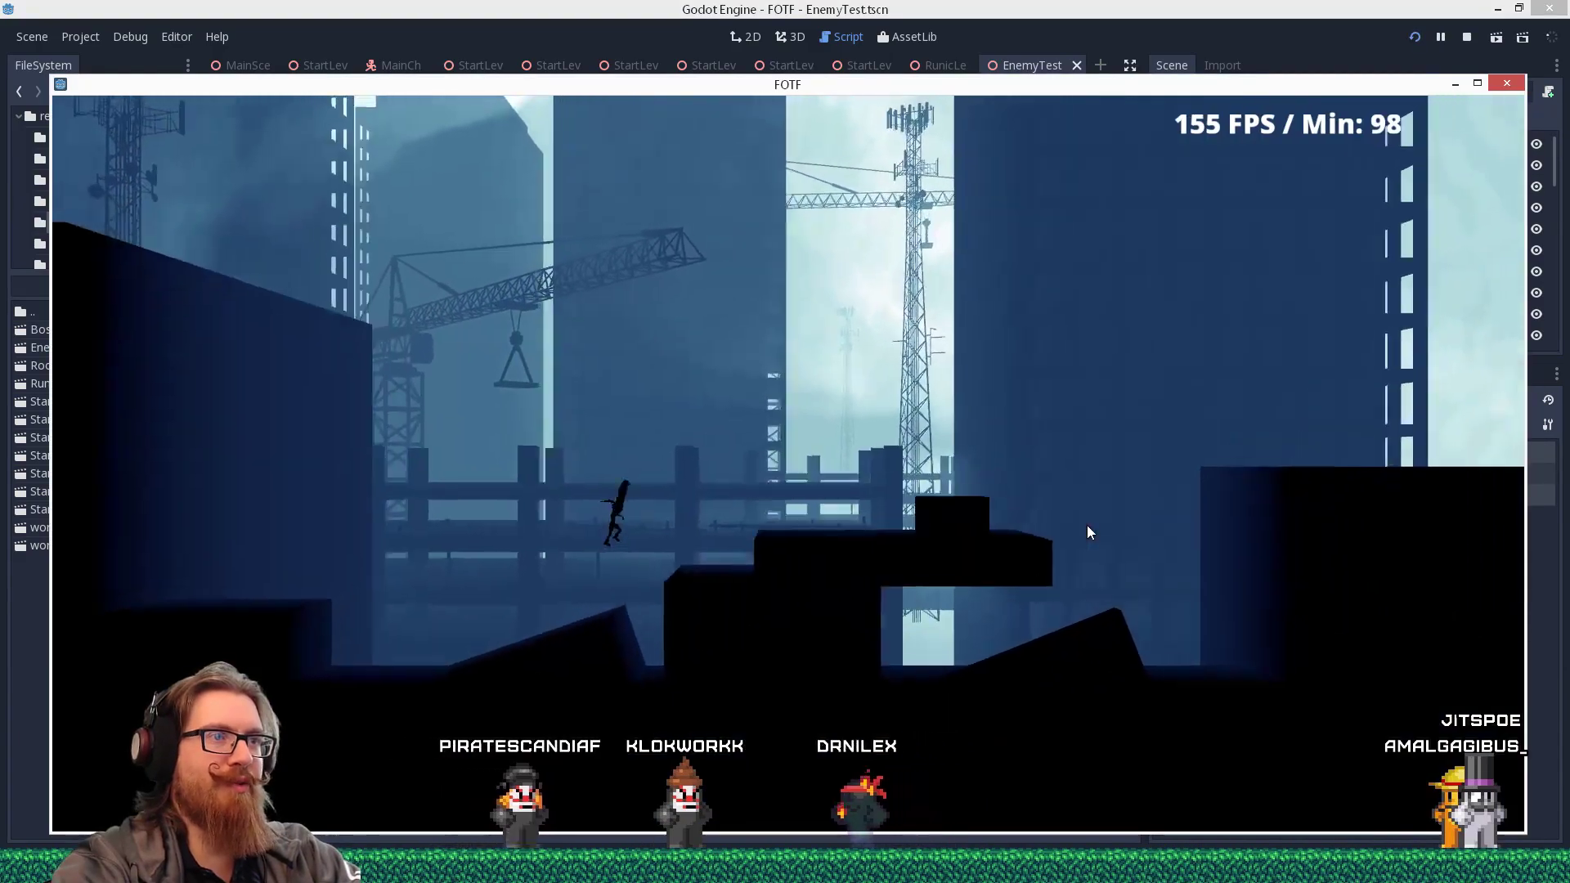
pyautogui.press('d')
pyautogui.press('space')
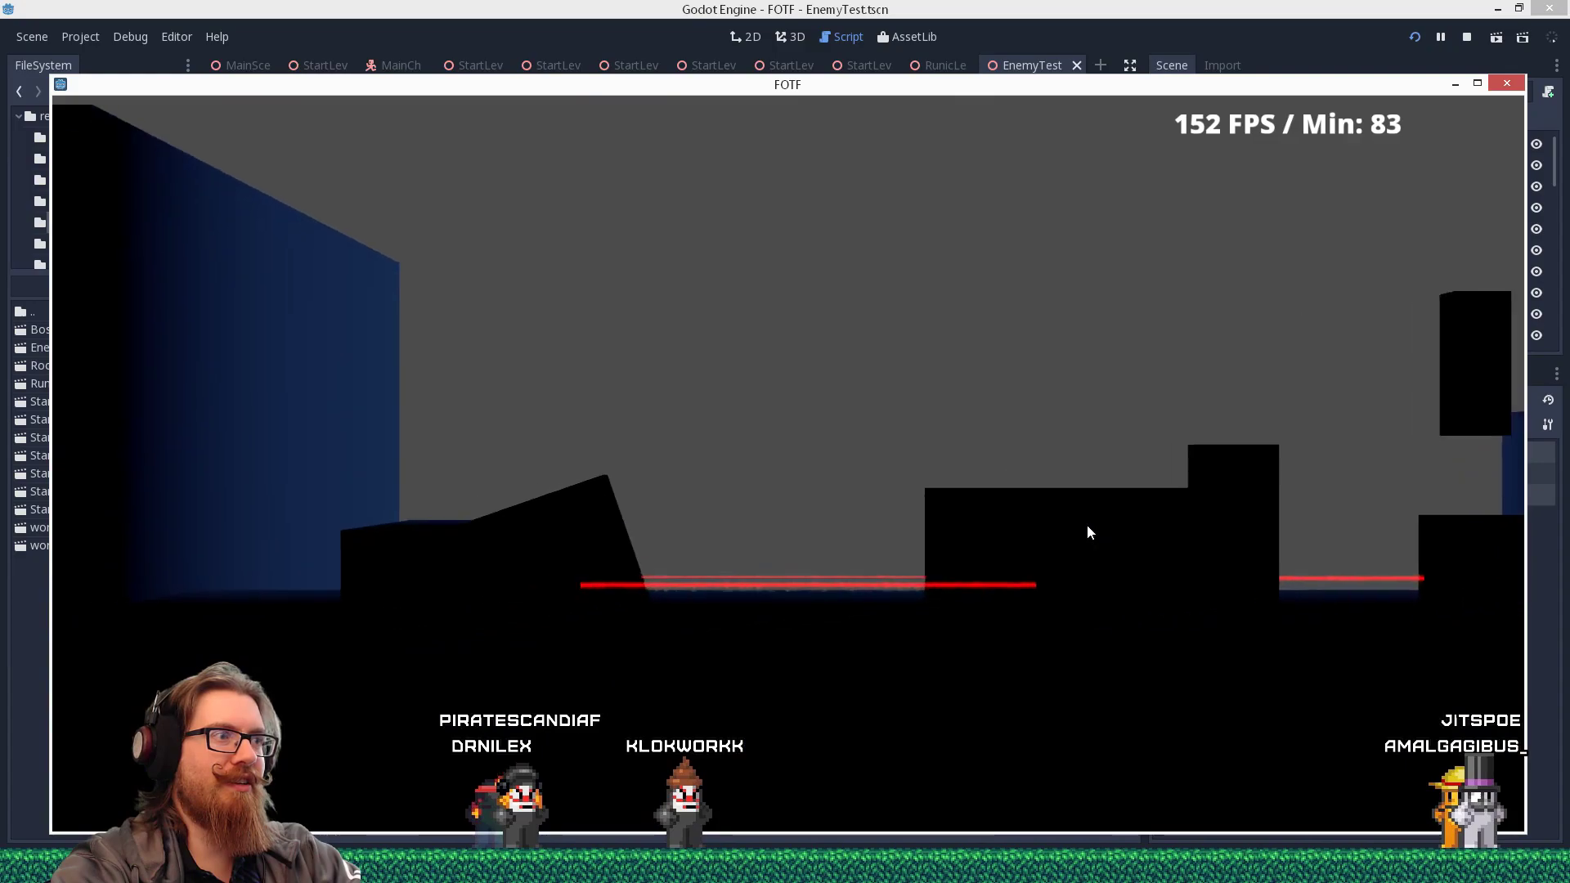
pyautogui.press('Right')
pyautogui.press('Right')
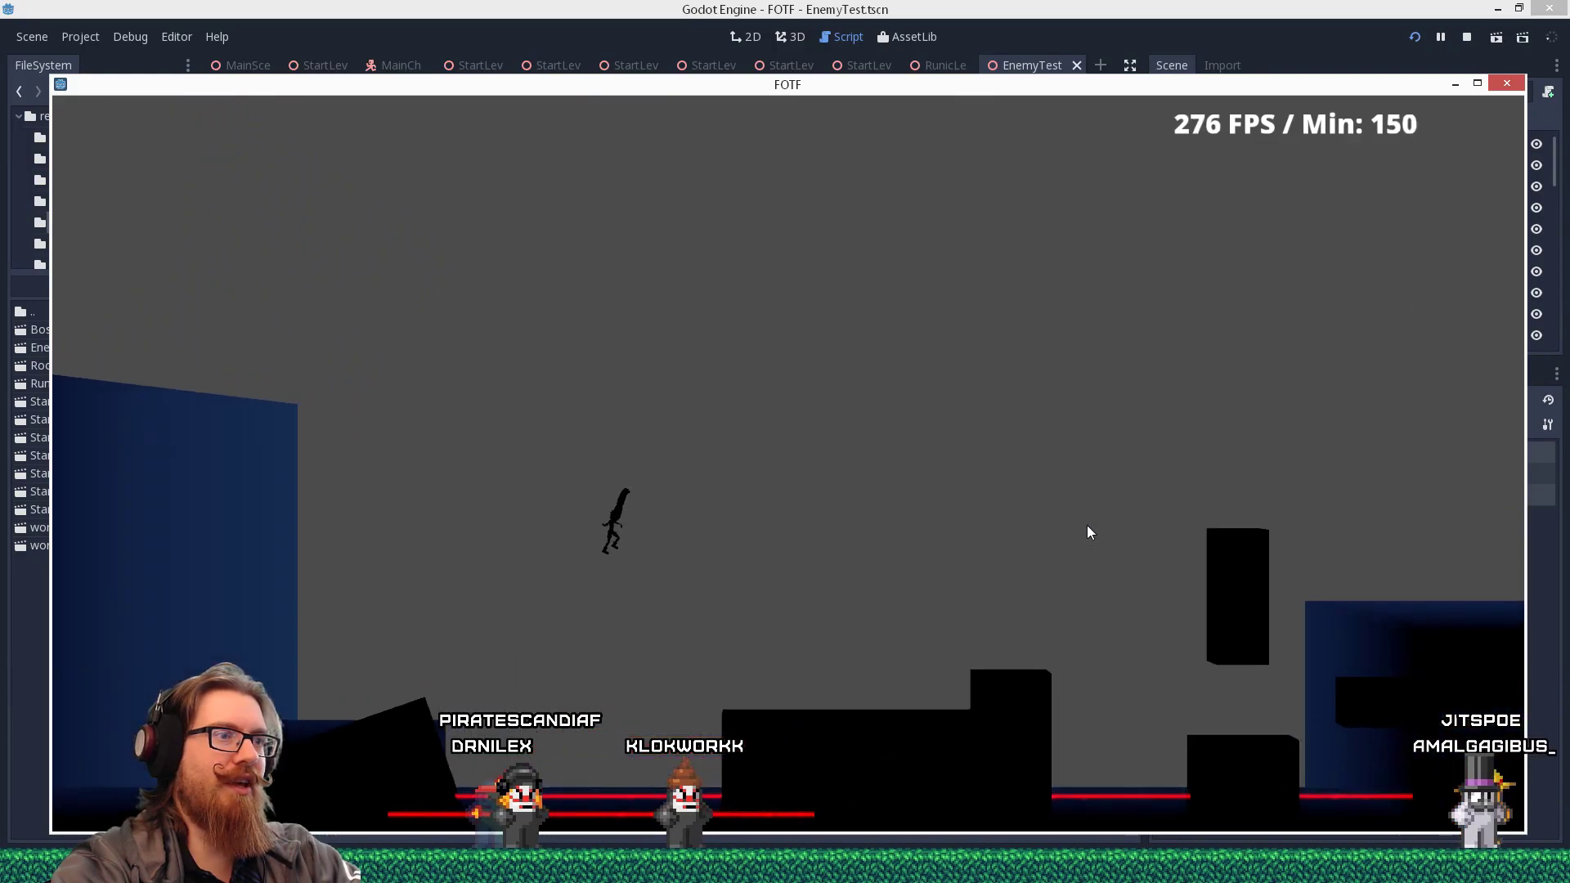
pyautogui.press('Right')
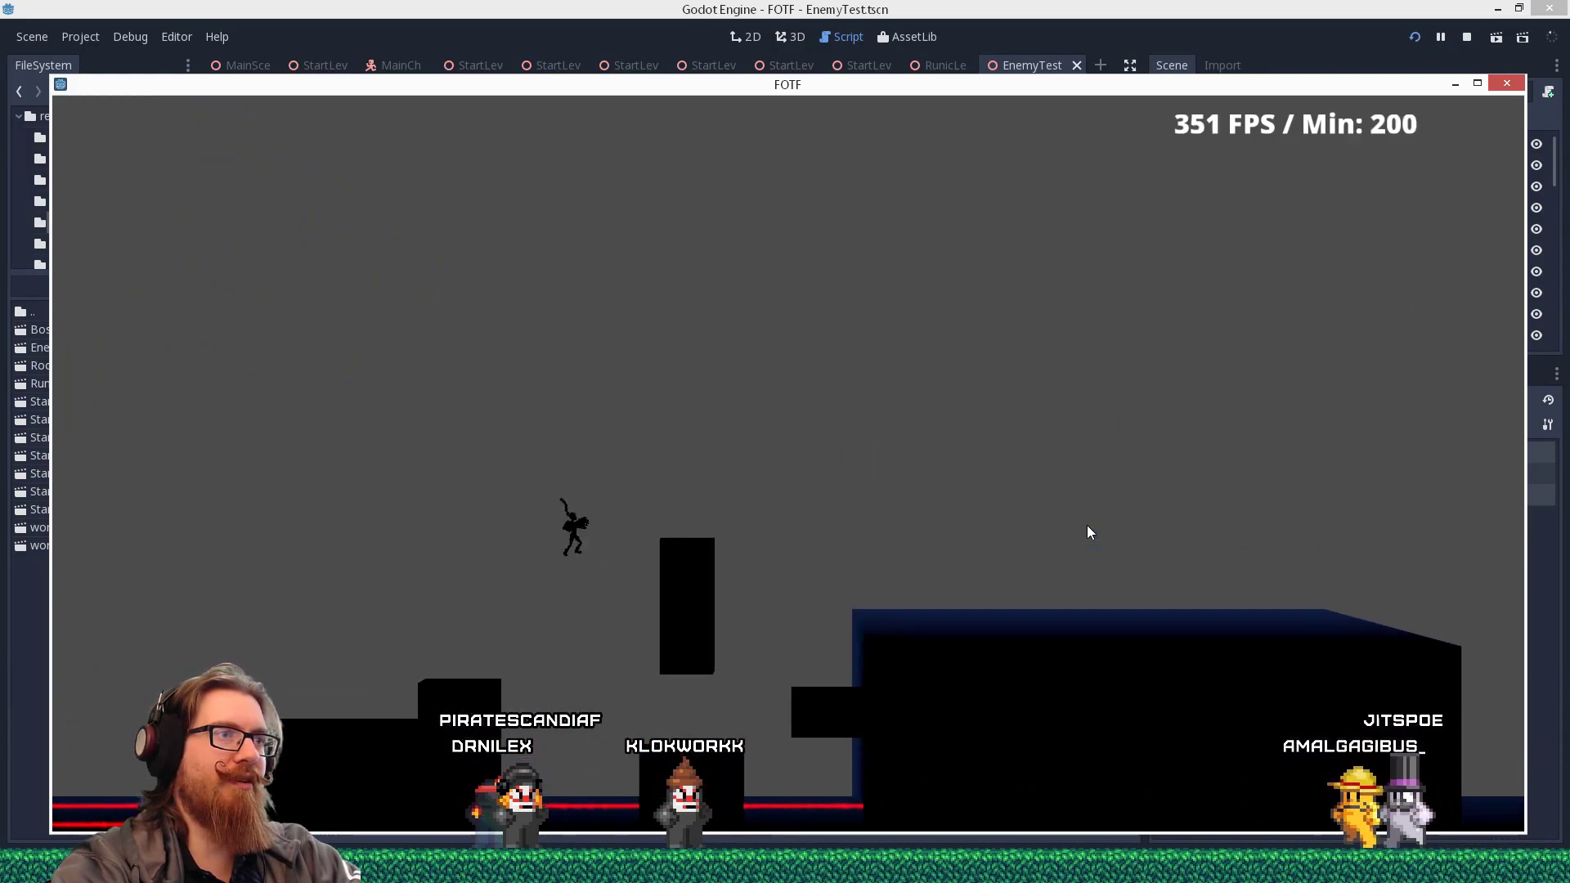
pyautogui.press('Right')
pyautogui.press('space')
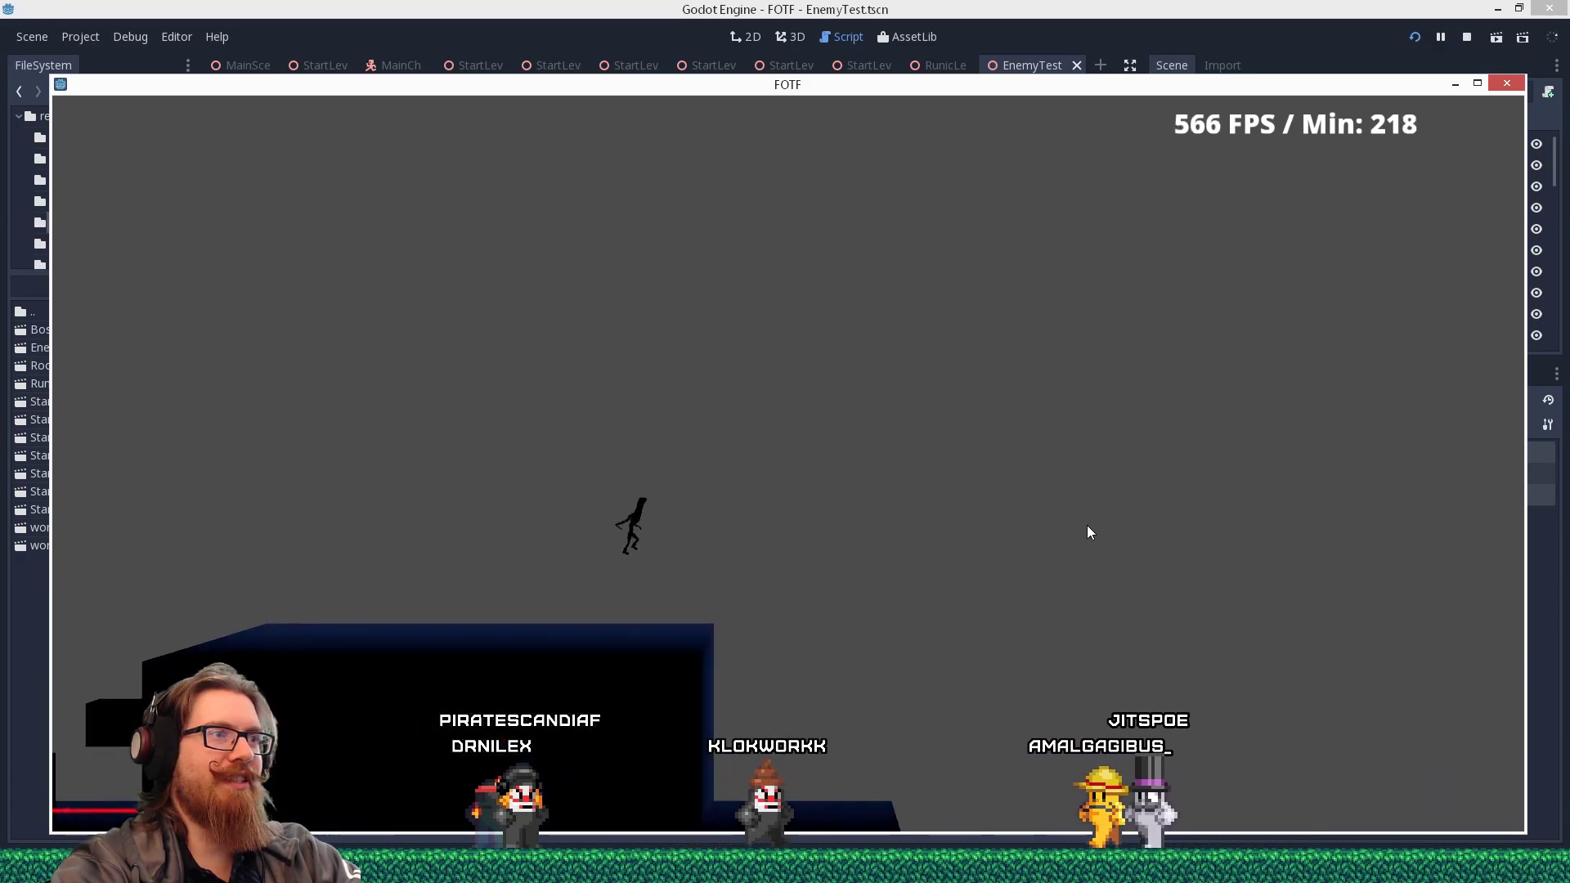
pyautogui.press('Right')
pyautogui.press('space')
pyautogui.press('space')
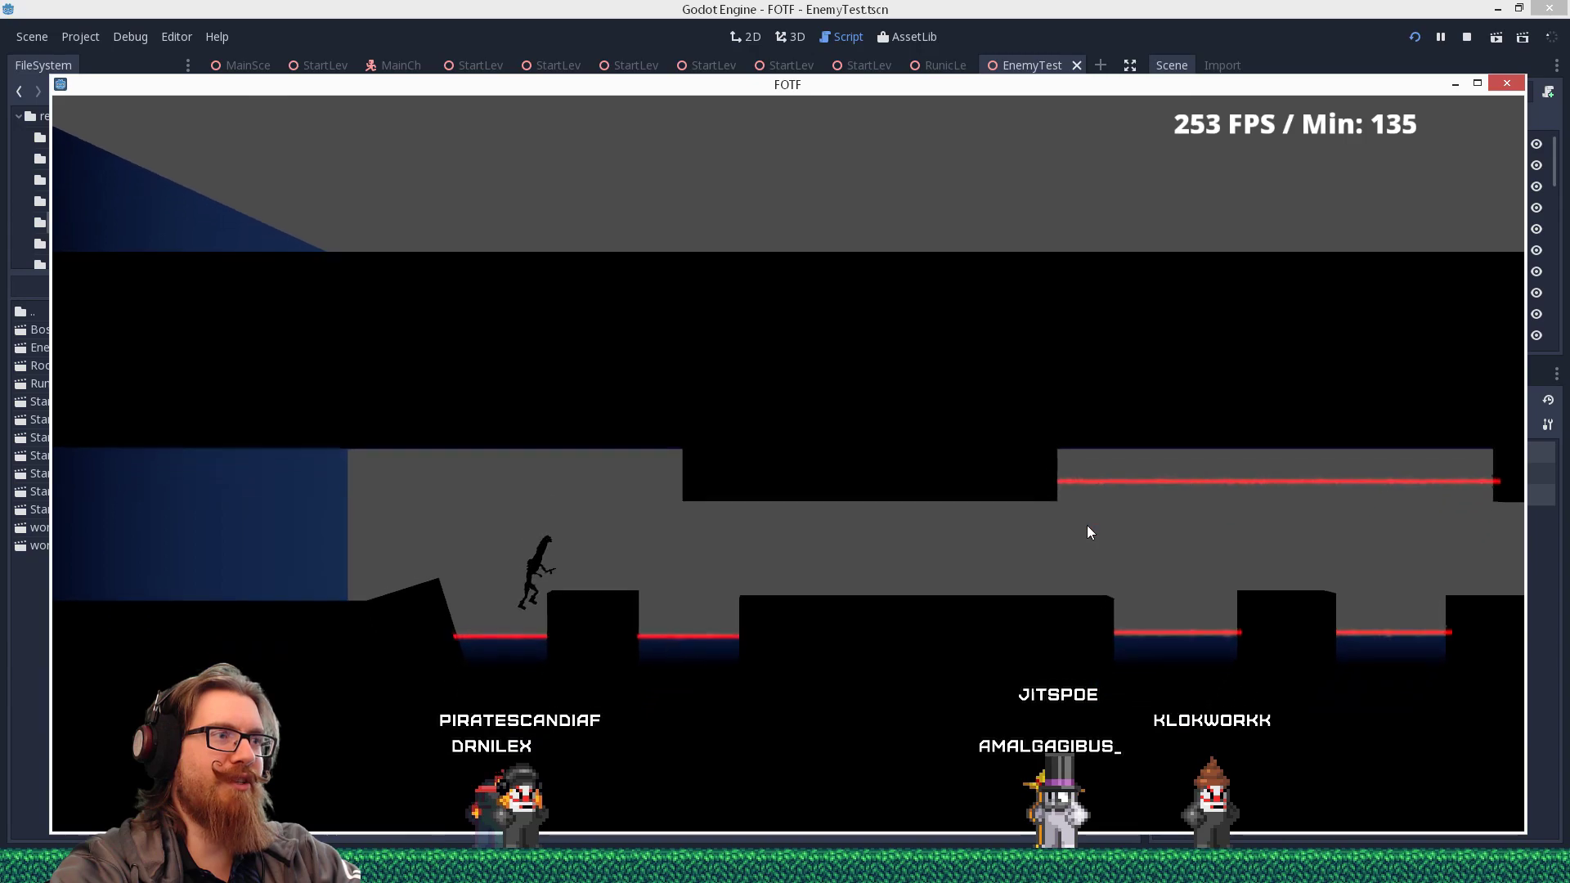
pyautogui.scroll(-8, 715, 471)
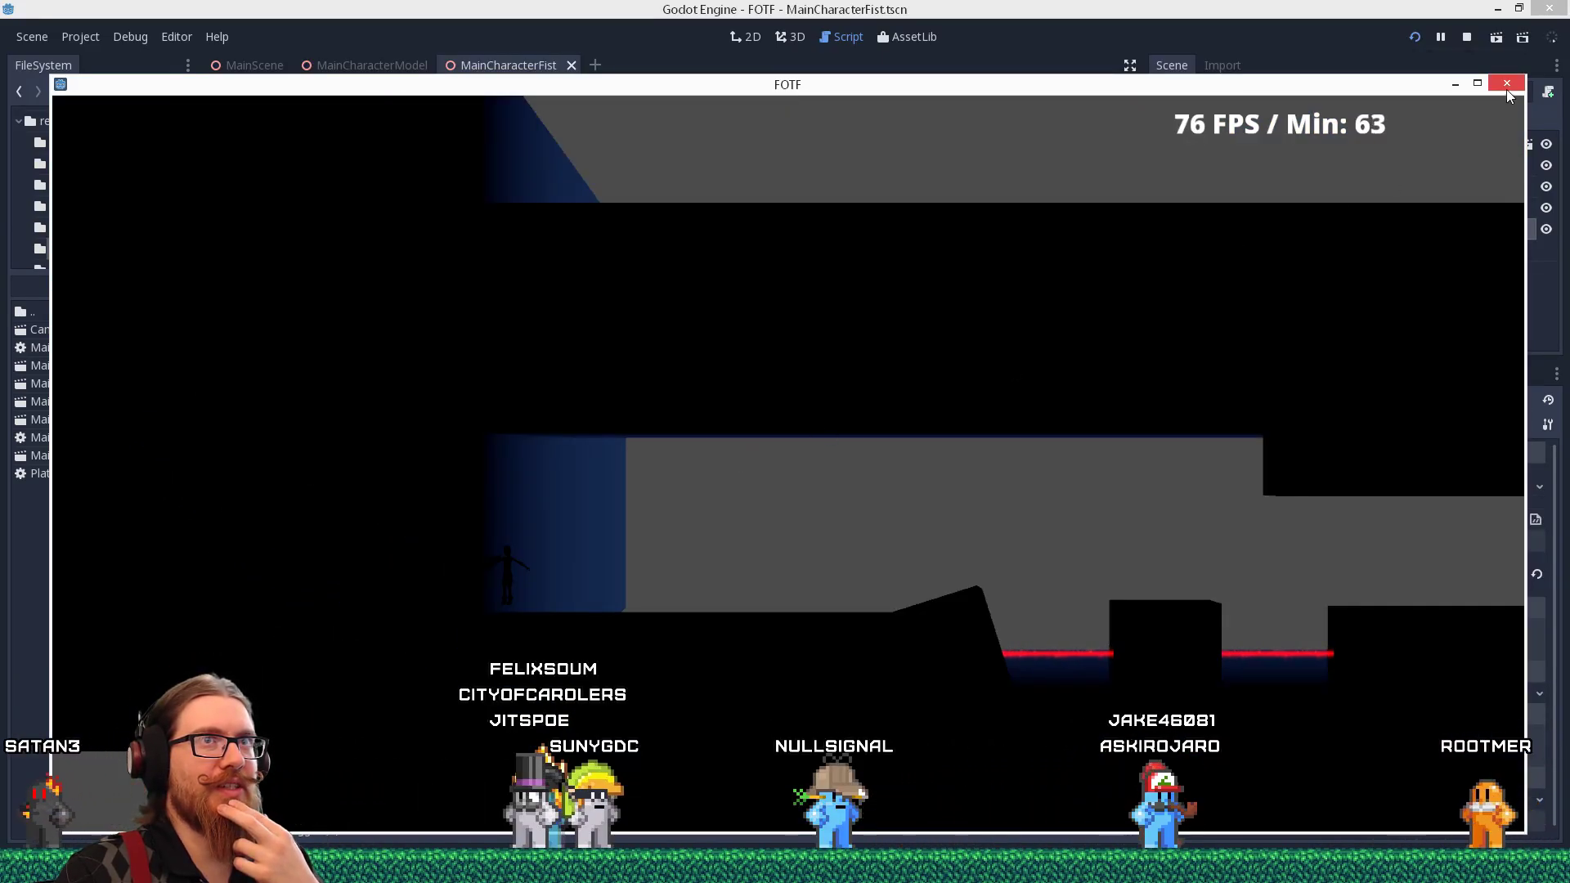
# Compare the game view at maximized and restored window sizes, toggling between them twice.
pyautogui.click(1476, 82)
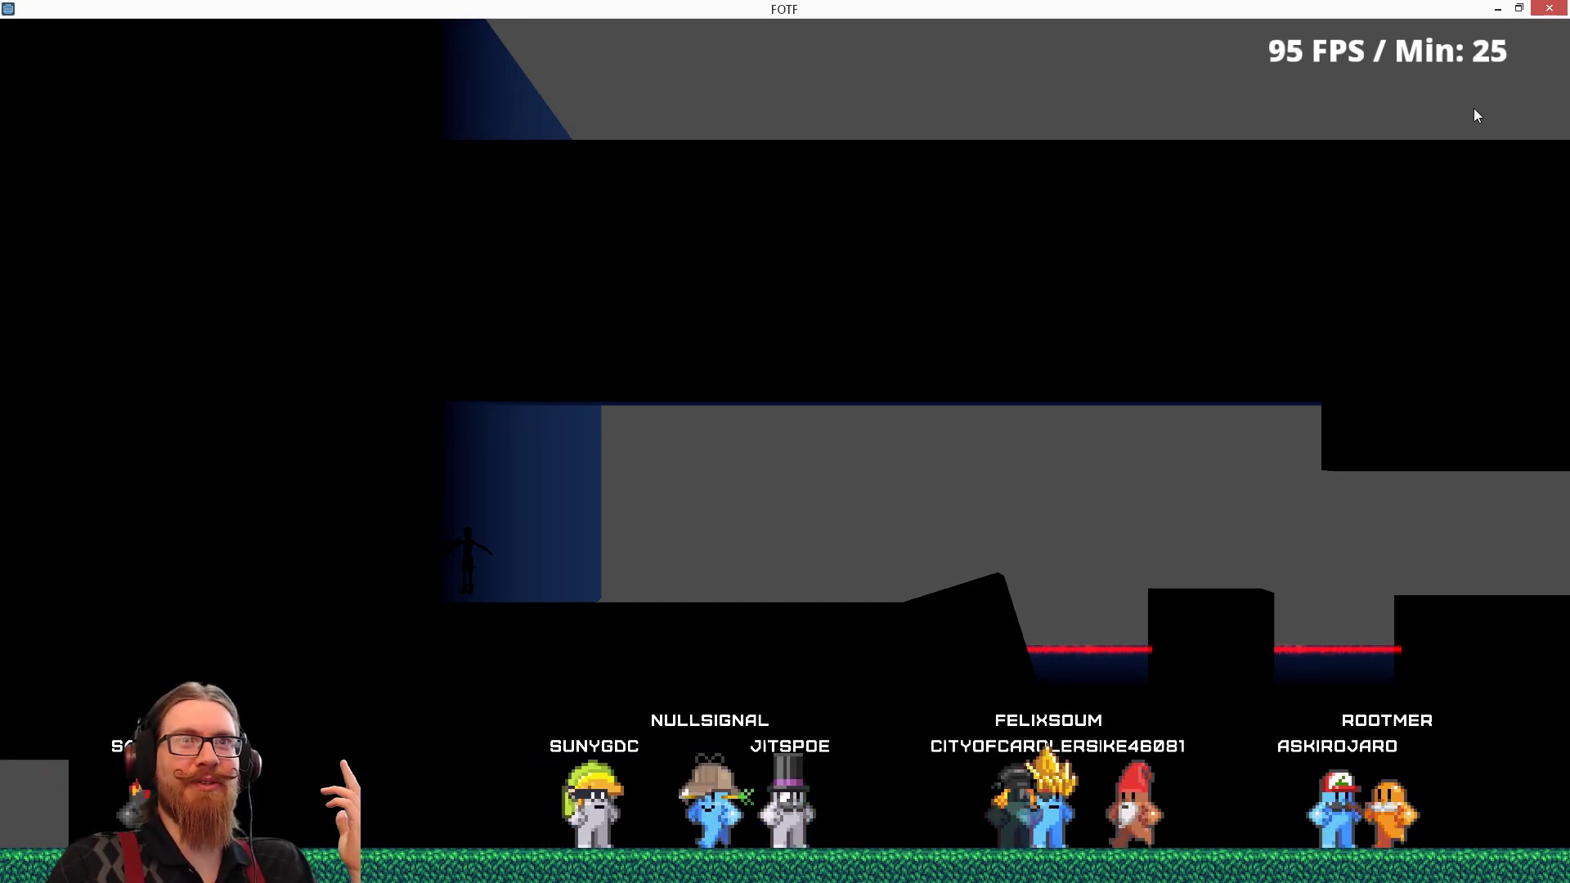
pyautogui.click(1518, 8)
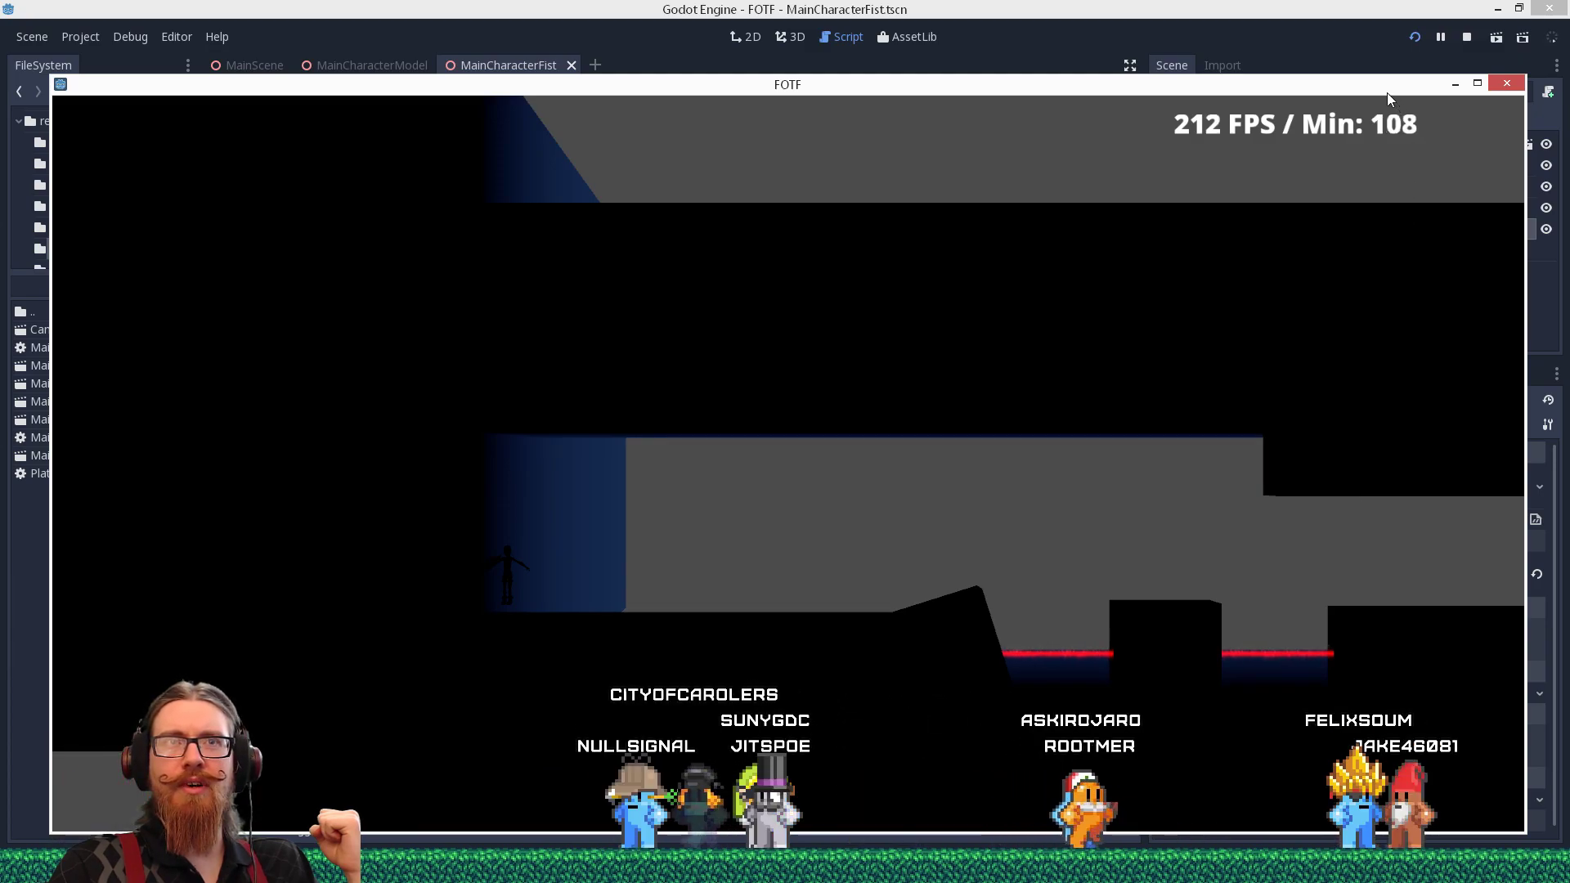
pyautogui.moveTo(1386, 92); pyautogui.dragTo(1387, 46)
pyautogui.click(1476, 39)
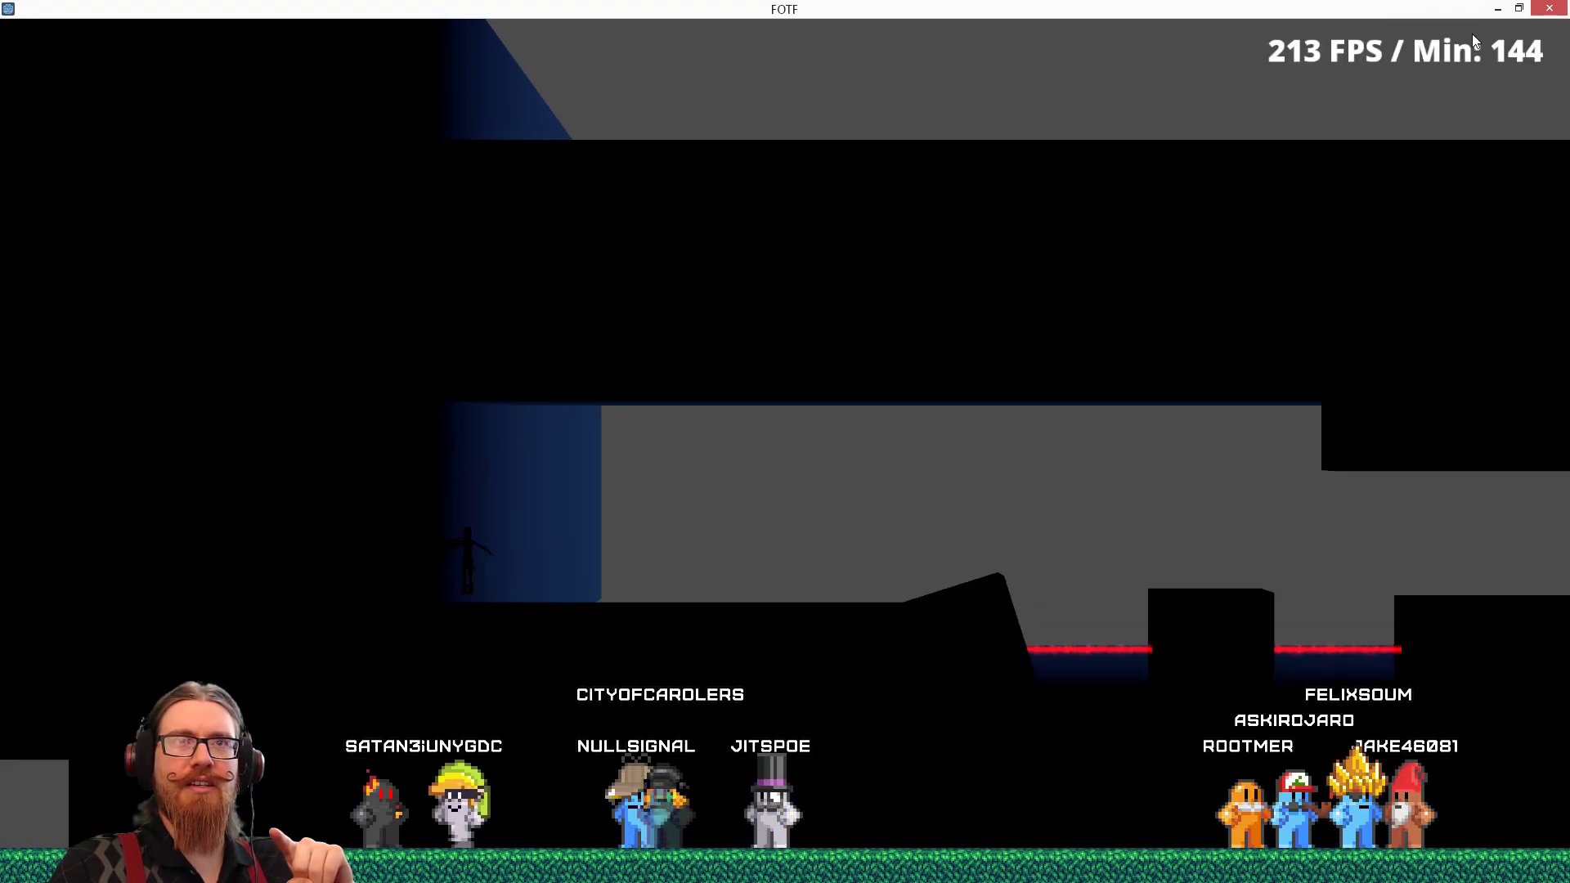
pyautogui.click(1520, 10)
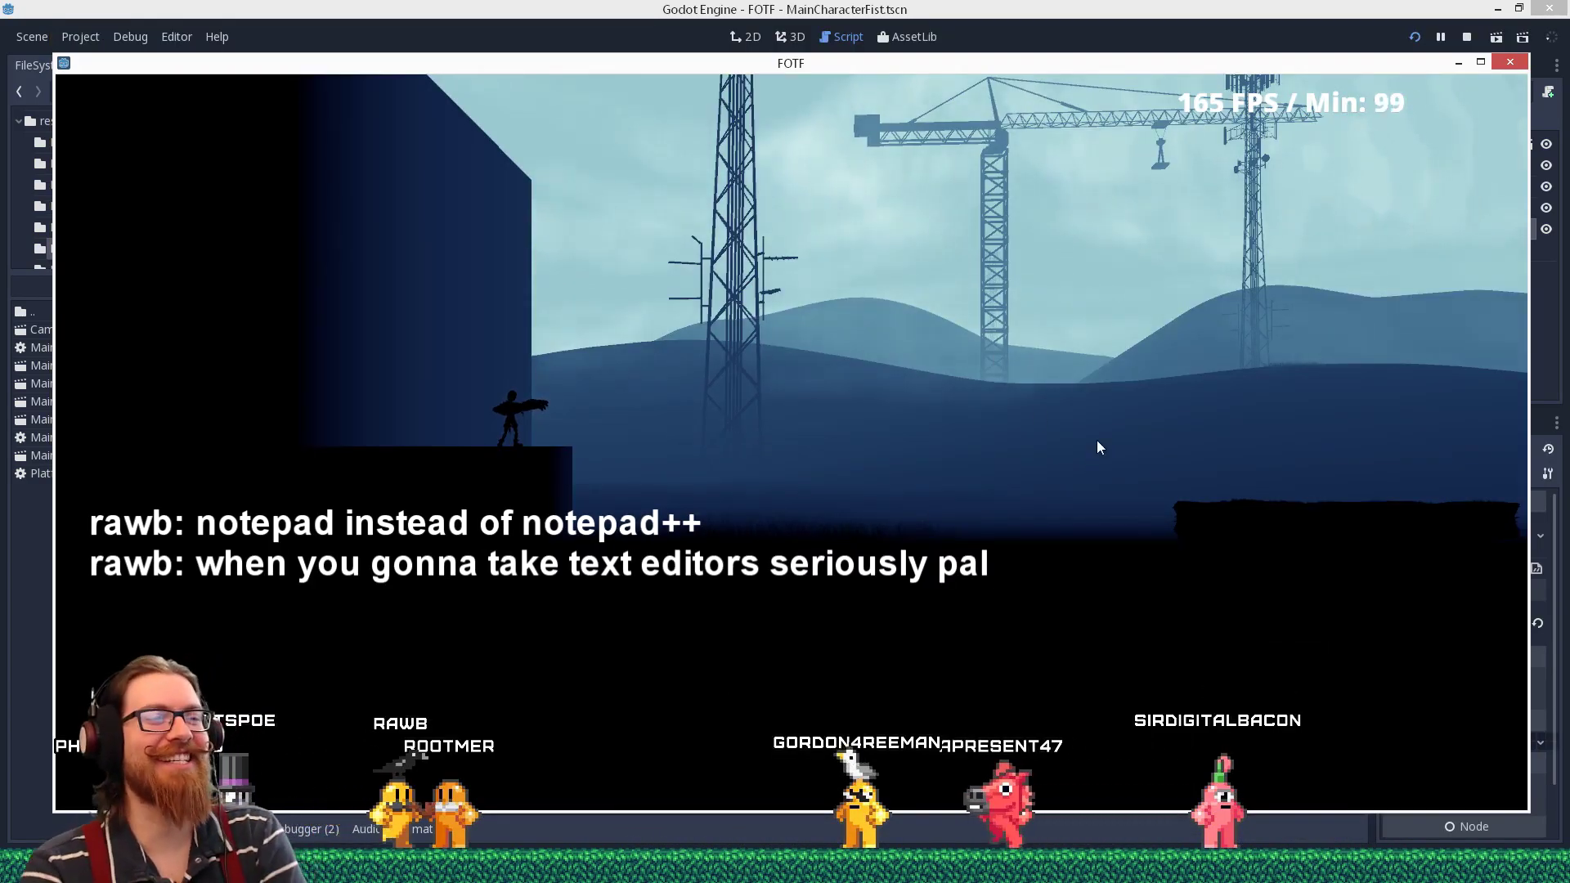
# Switch to the untitled camera-view sketch in Paint.
pyautogui.hotkey('alt', 'Tab')
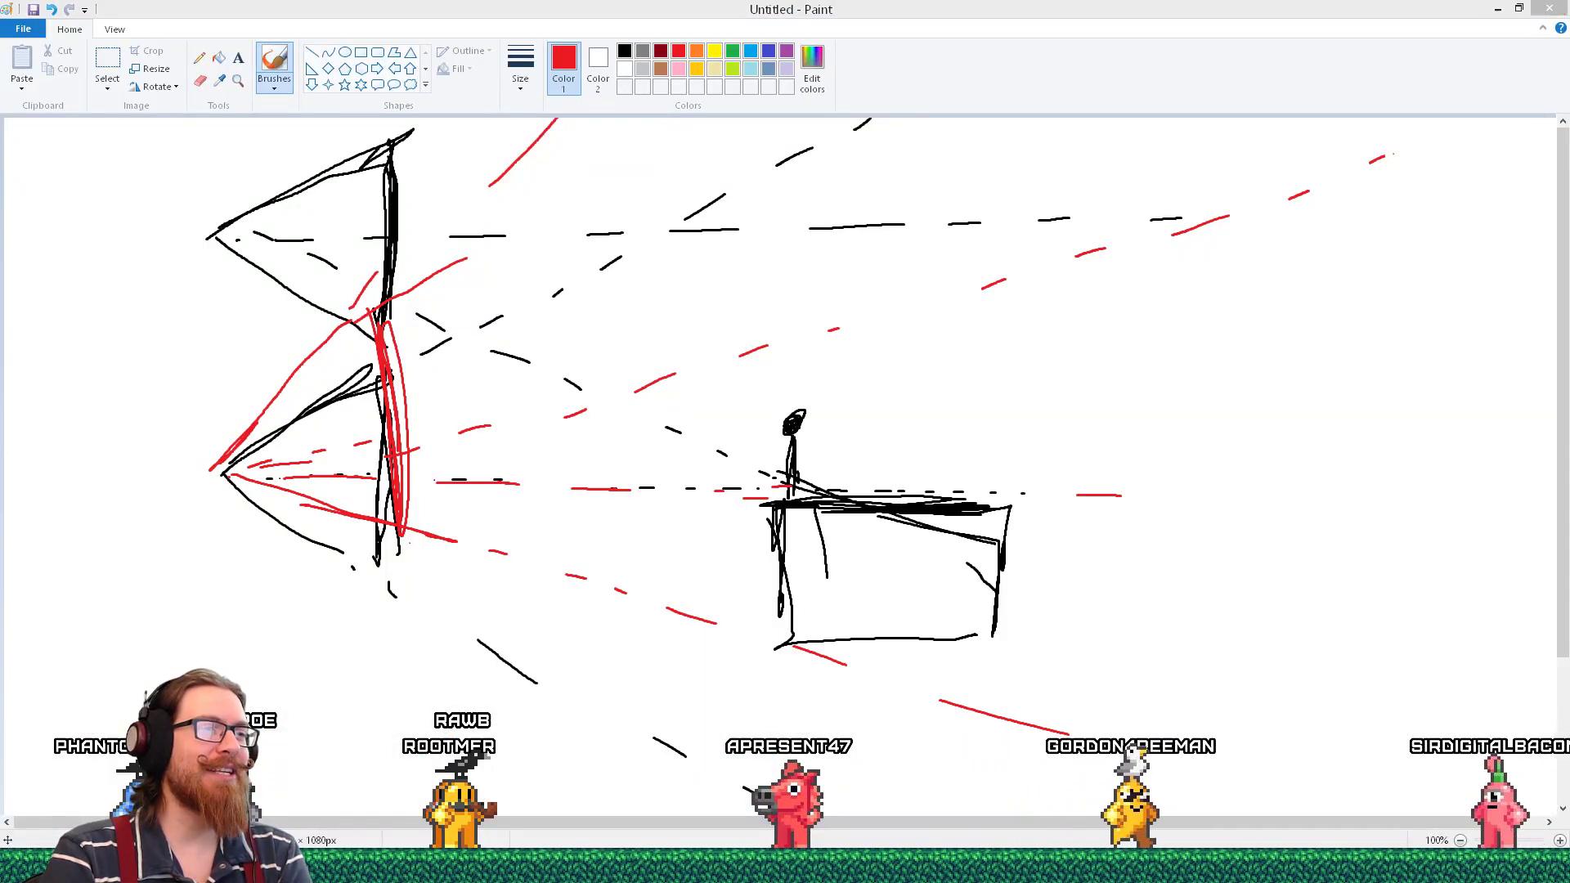
# Switch from the Paint sketch to the running FOTF game window and on to the Godot script editor.
pyautogui.hotkey('alt', 'Tab')
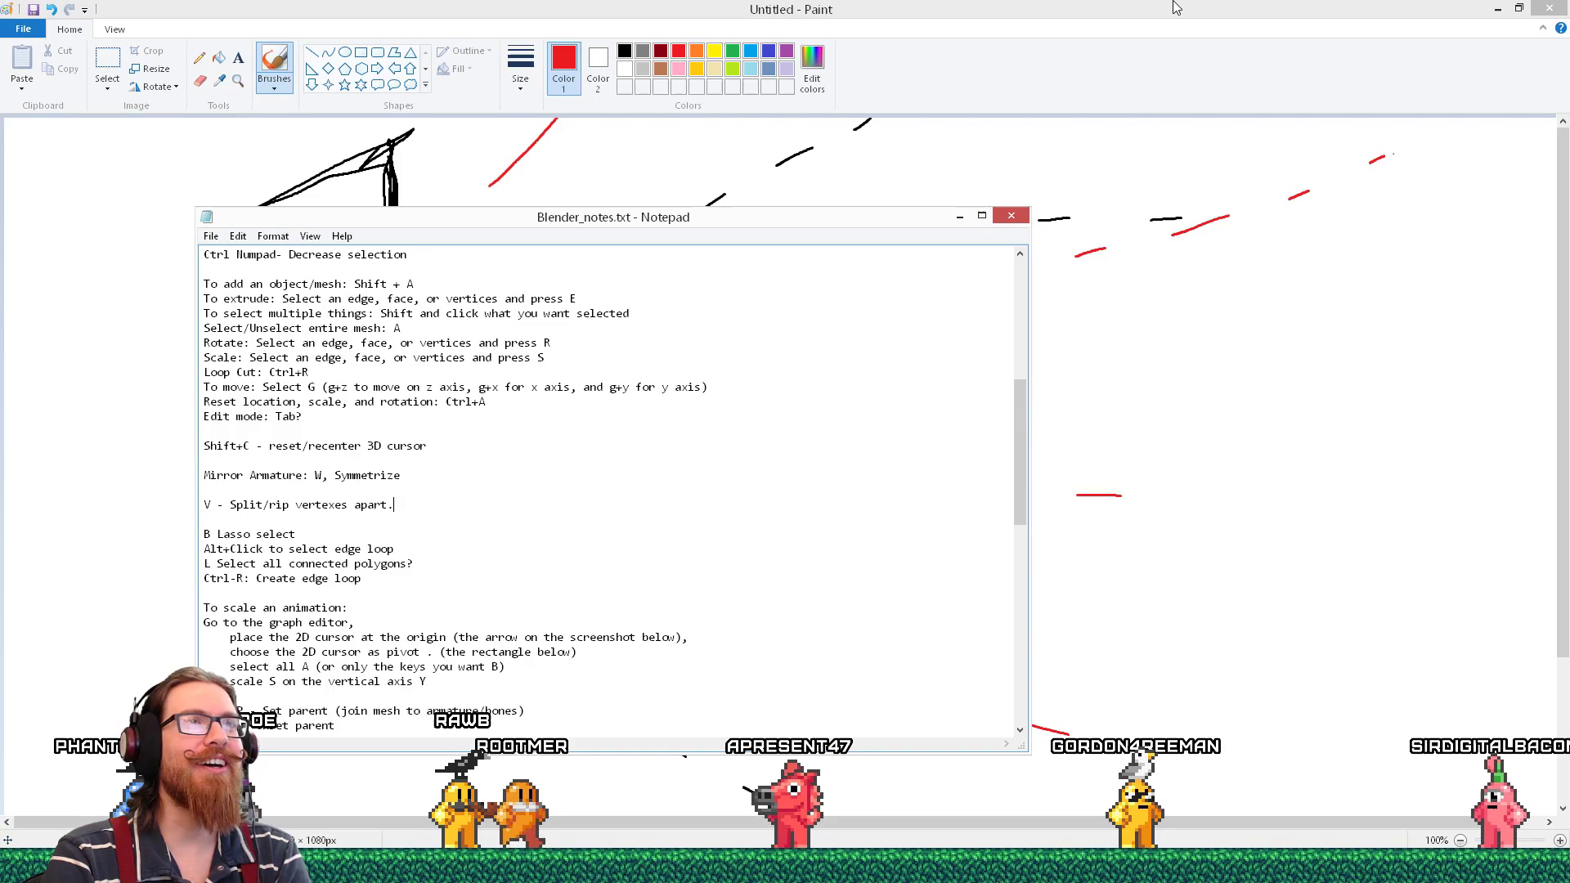
pyautogui.click(1051, 549)
pyautogui.hotkey('alt', 'Tab')
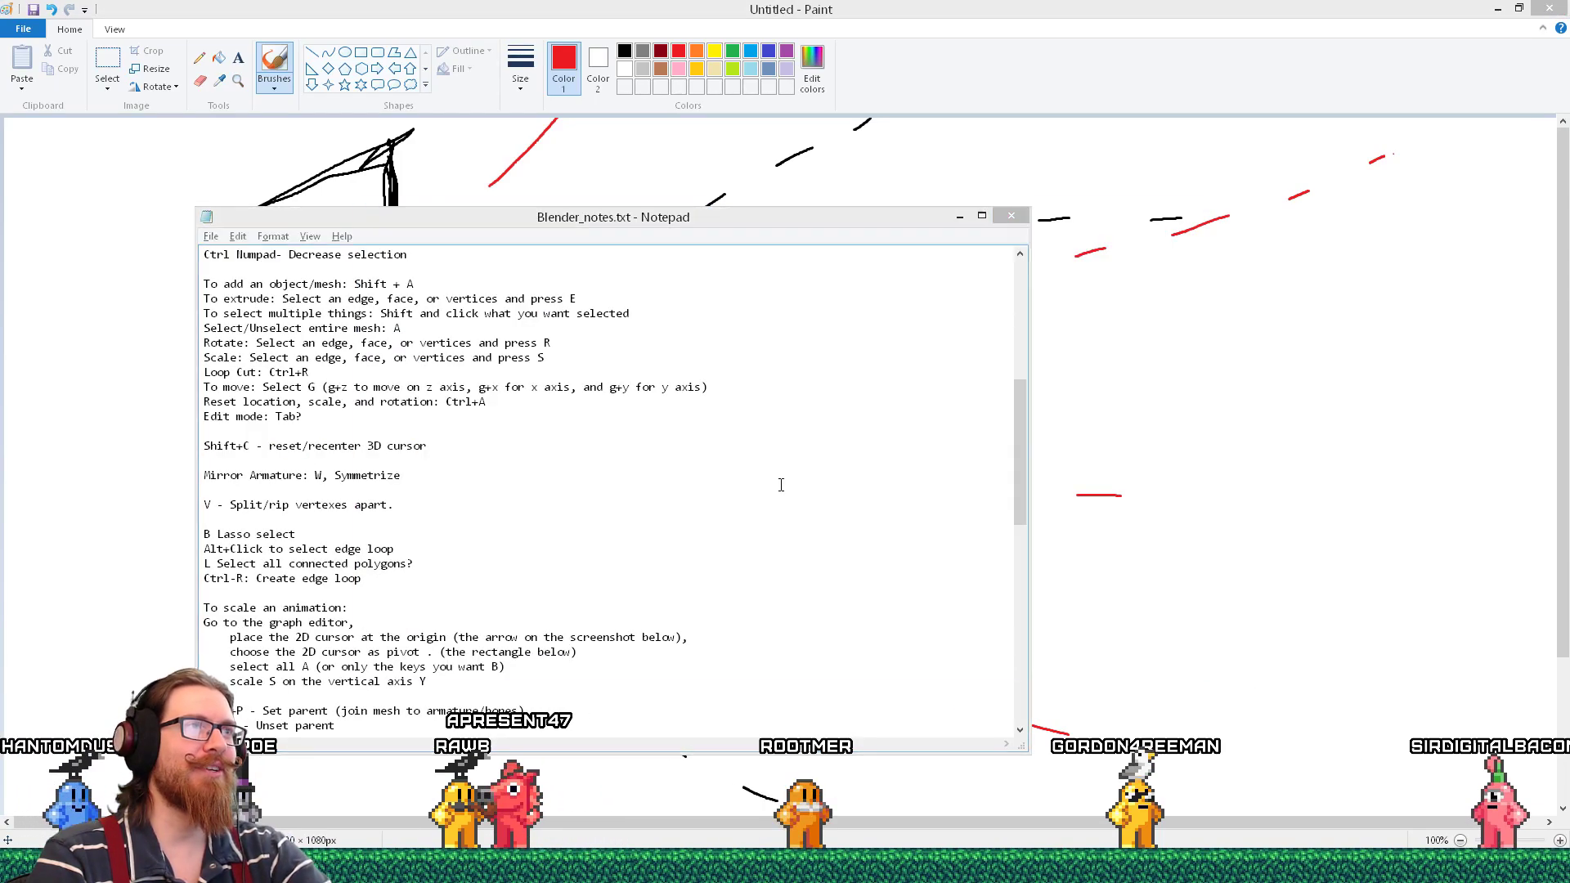
pyautogui.hotkey('alt', 'Tab')
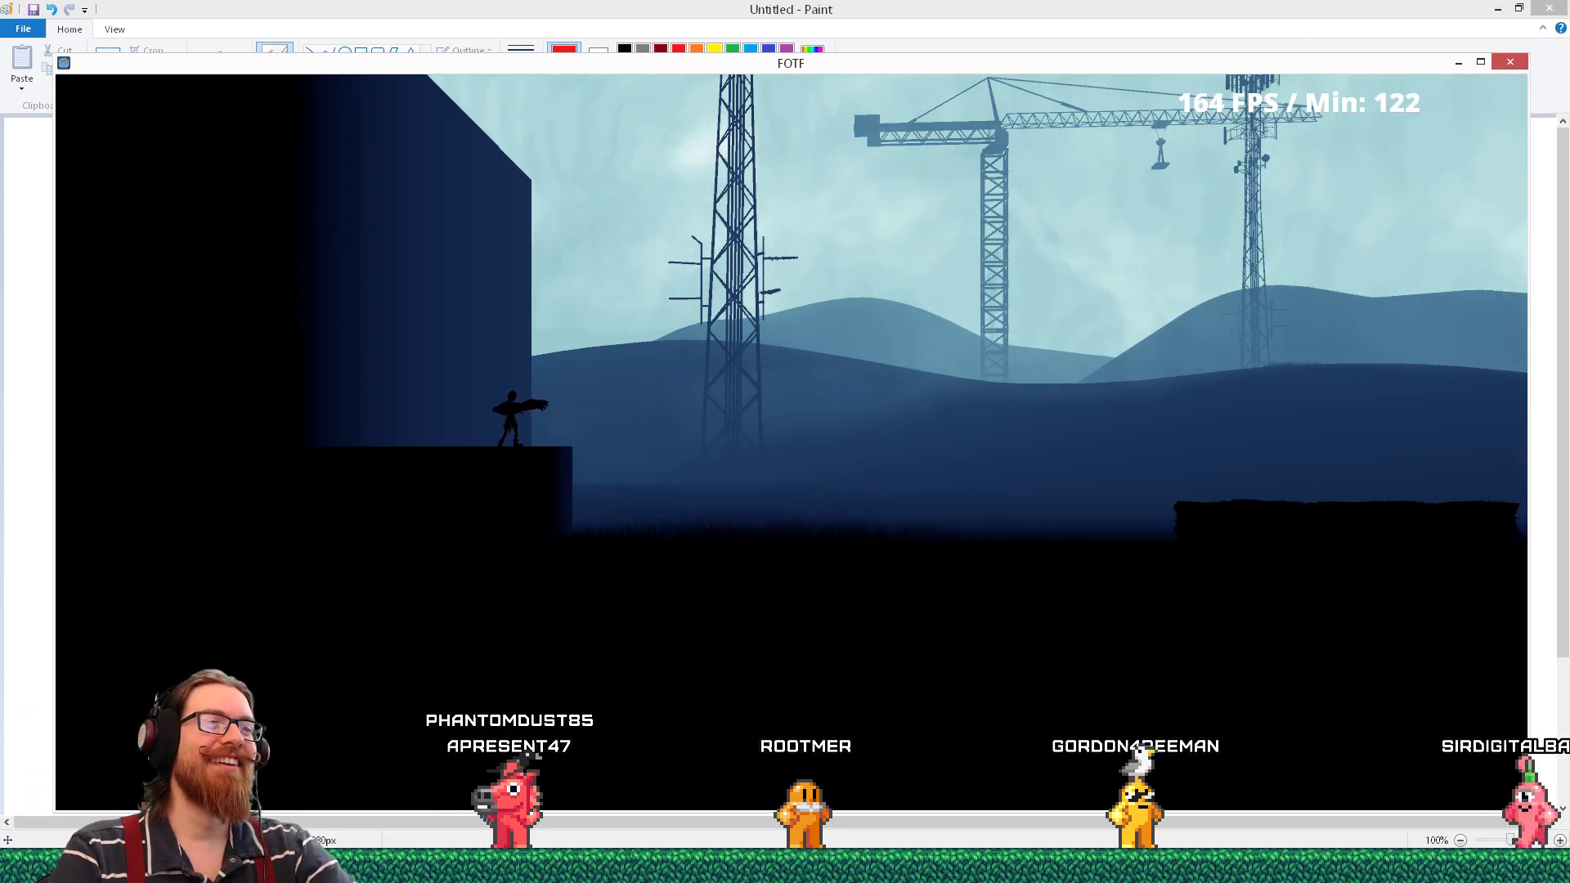
pyautogui.hotkey('alt', 'Tab')
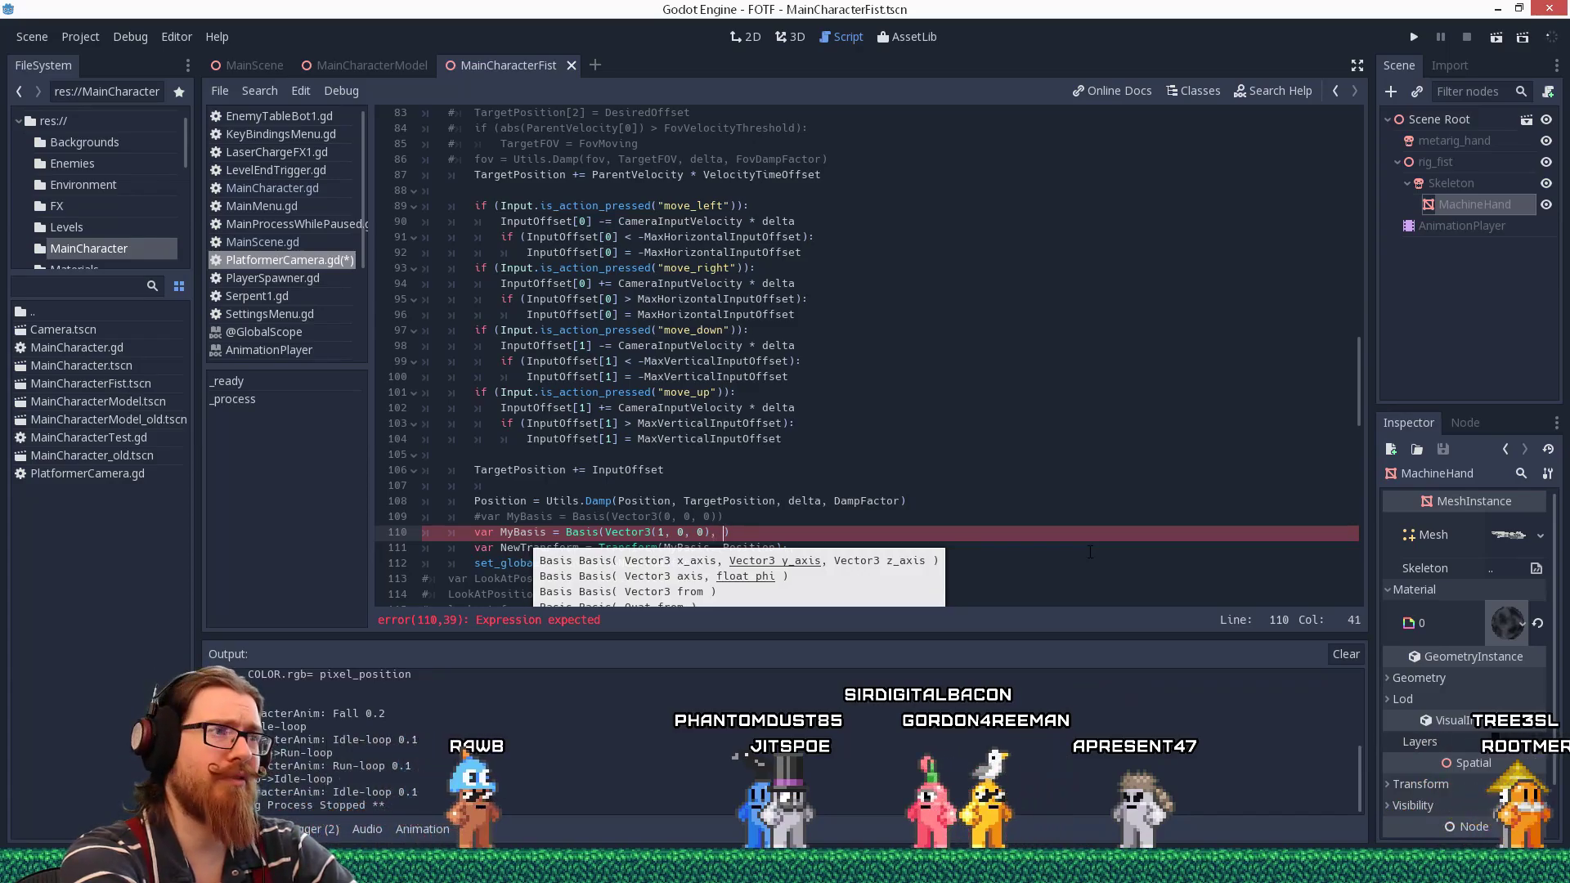
# Complete the MyBasis line in PlatformerCamera.gd as Basis(Vector3(1, 0, 0), 0.3) and run the project.
pyautogui.write('0.1')
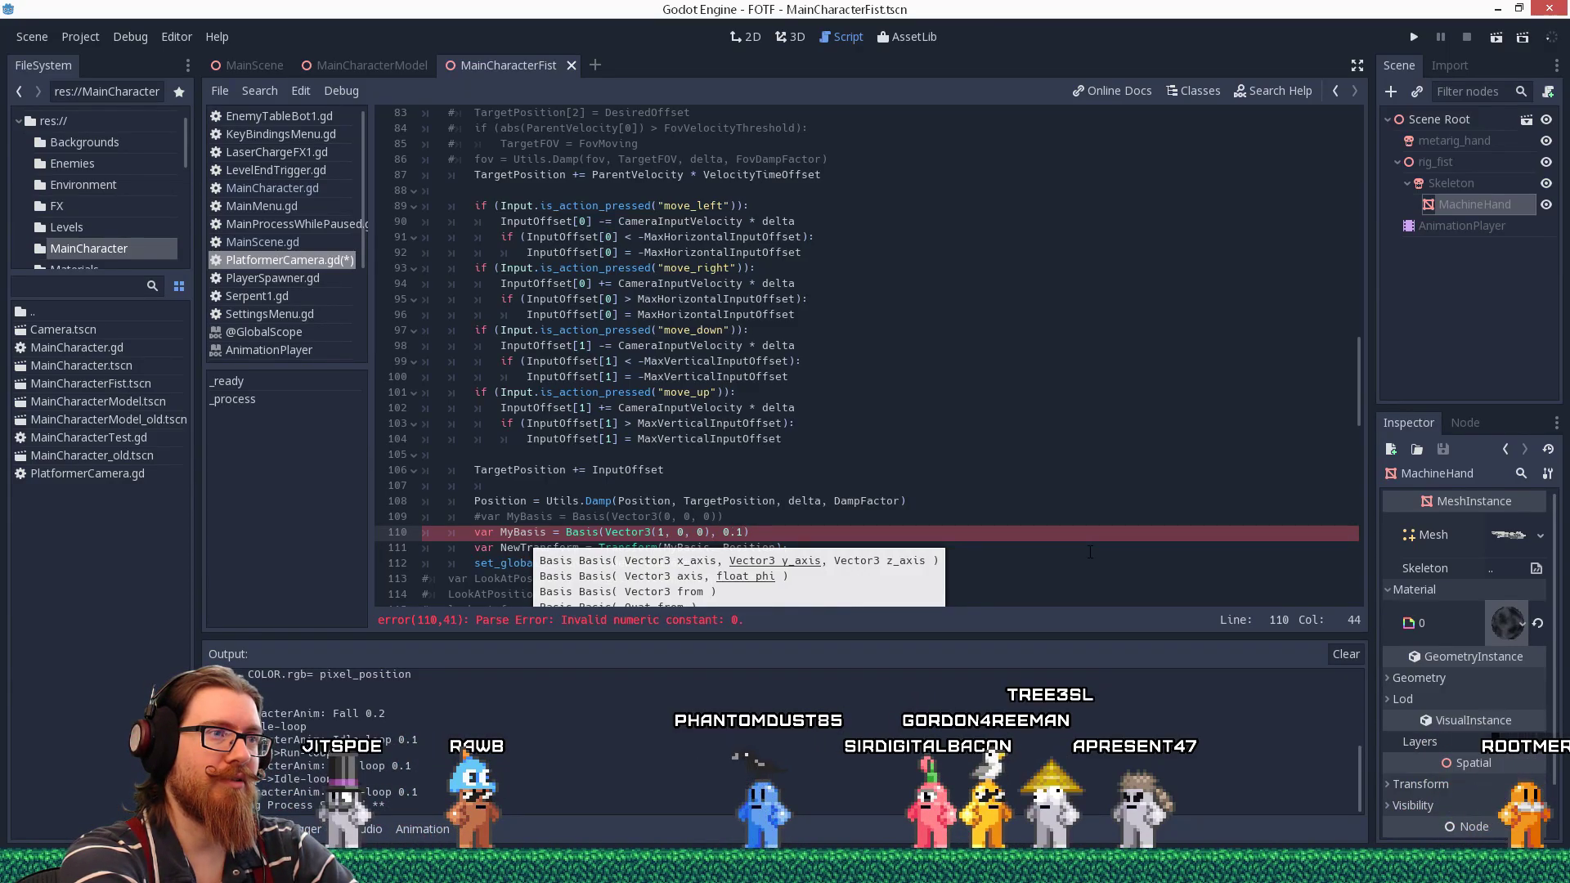
pyautogui.write(')')
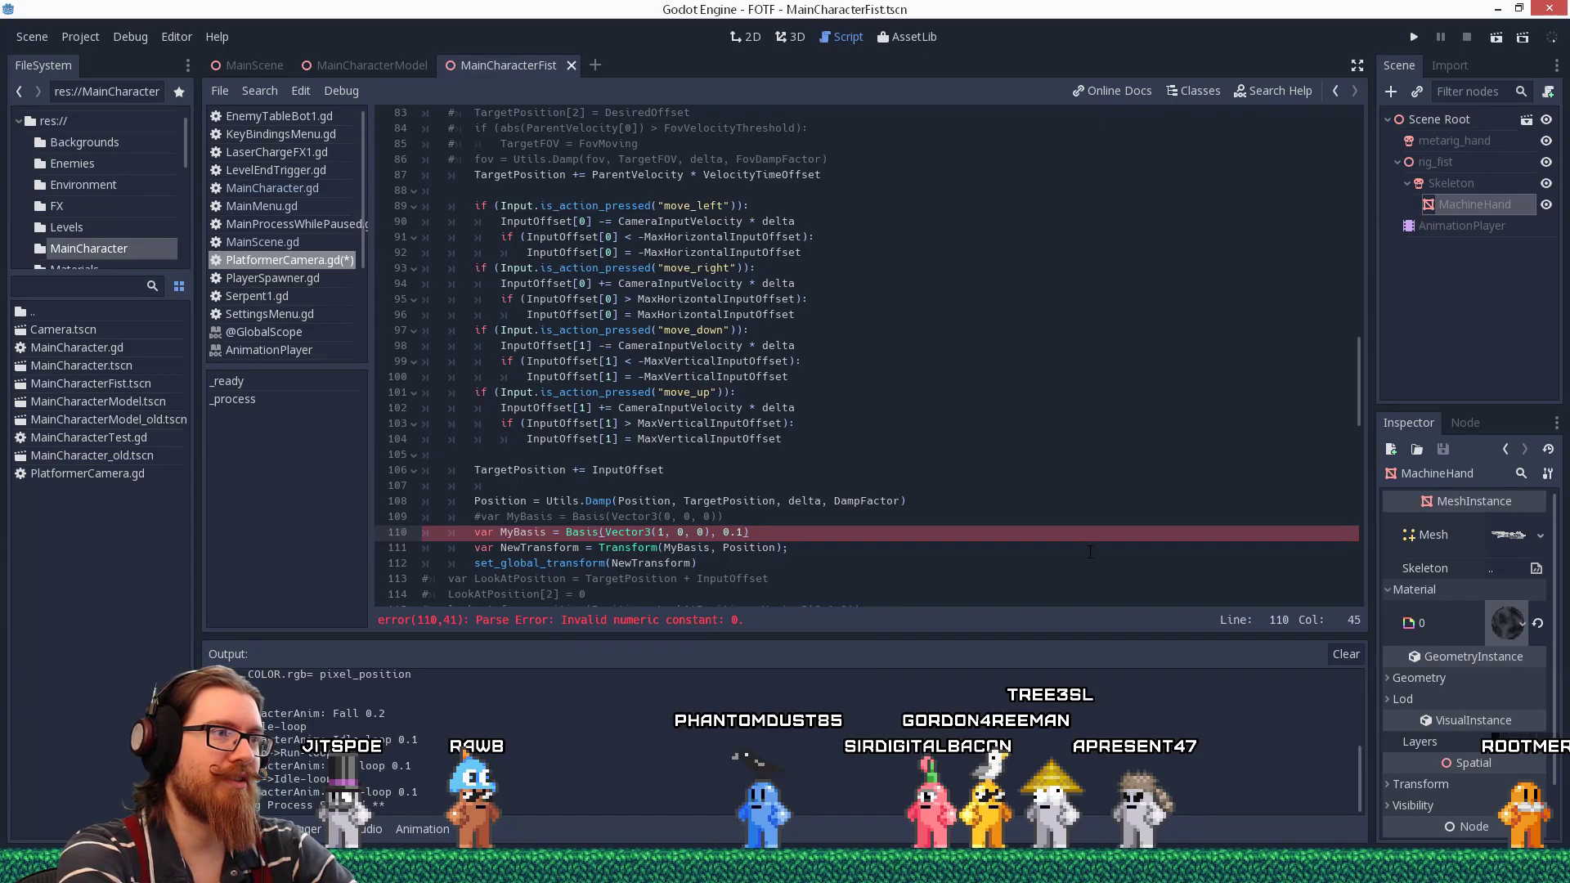
pyautogui.press('Left')
pyautogui.press('BackSpace')
pyautogui.write('3')
pyautogui.click(943, 545)
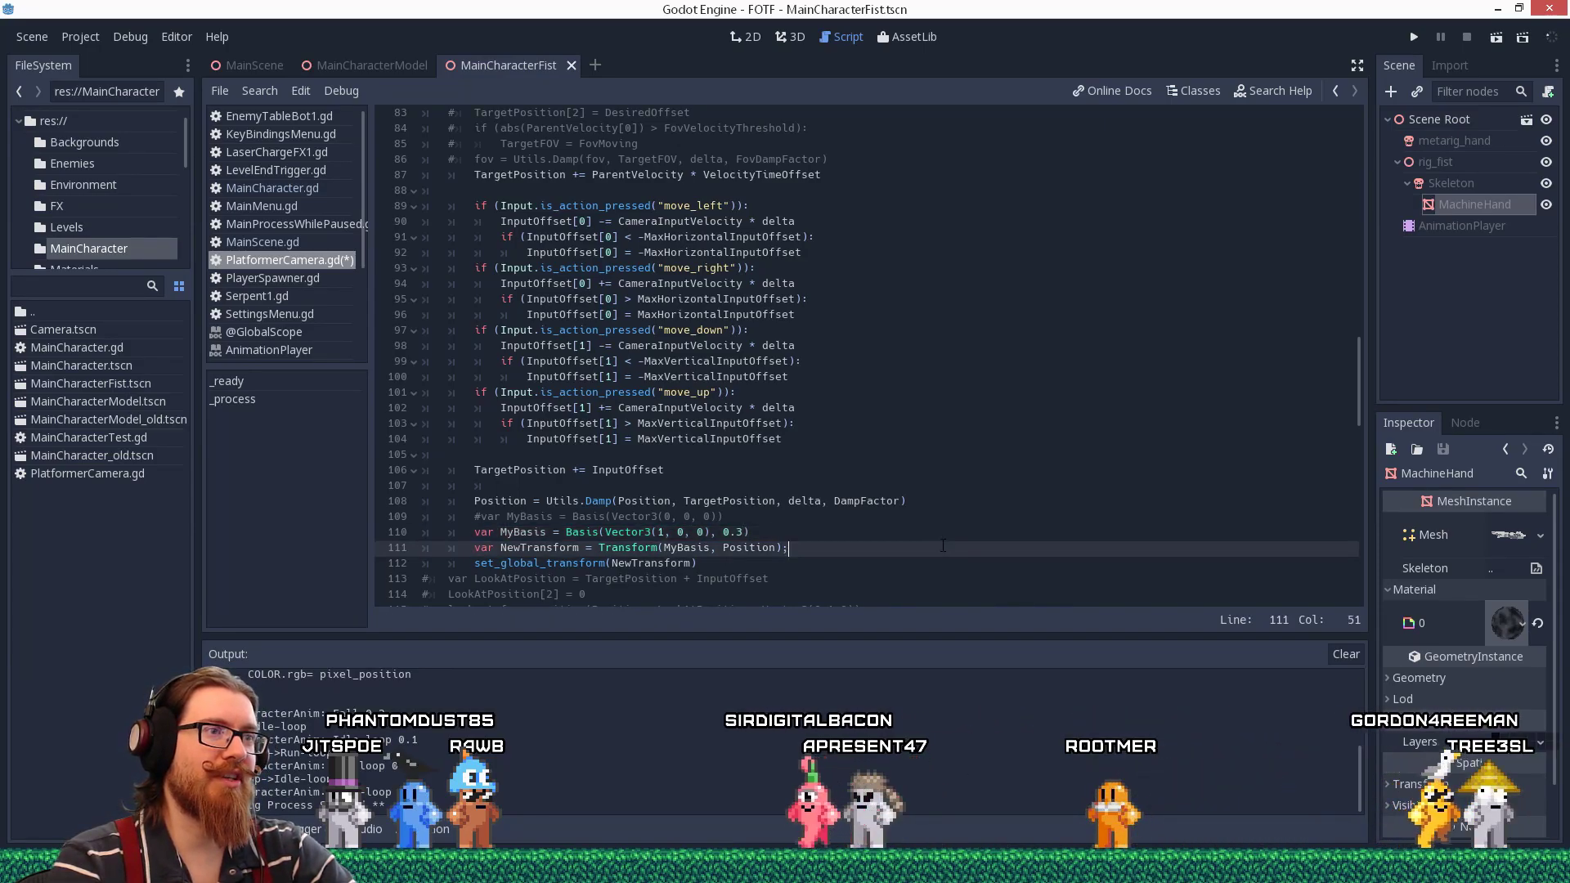
pyautogui.click(1415, 37)
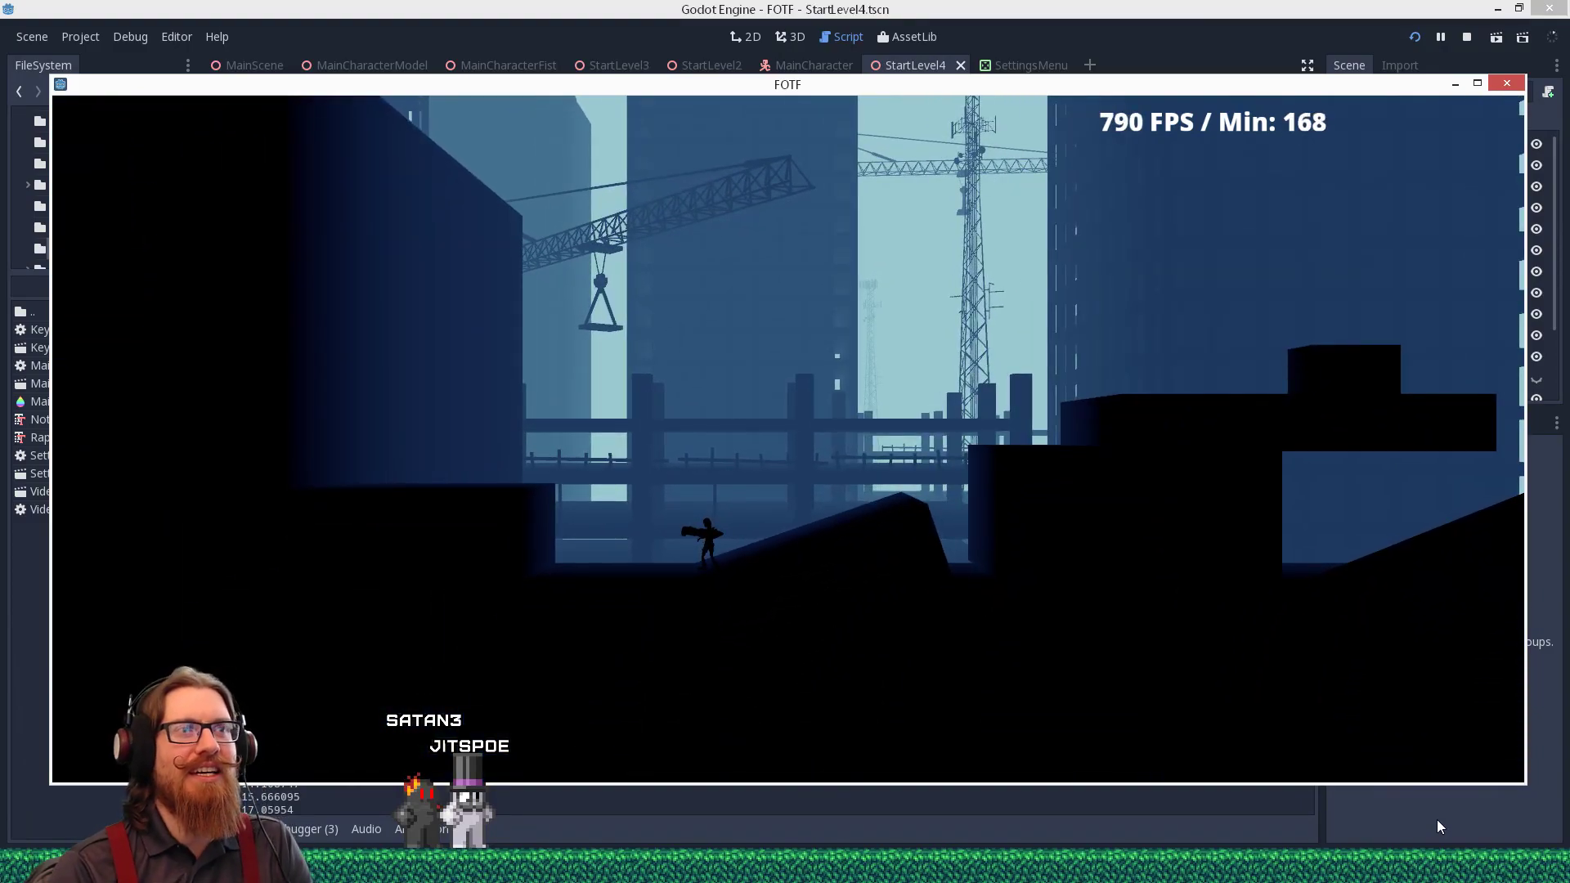
# Switch from the game to MainCharacter.gd, search it for "applypunch" and examine the ApplyPunch function.
pyautogui.click(1437, 827)
pyautogui.scroll(14, 1100, 341)
pyautogui.click(1100, 341)
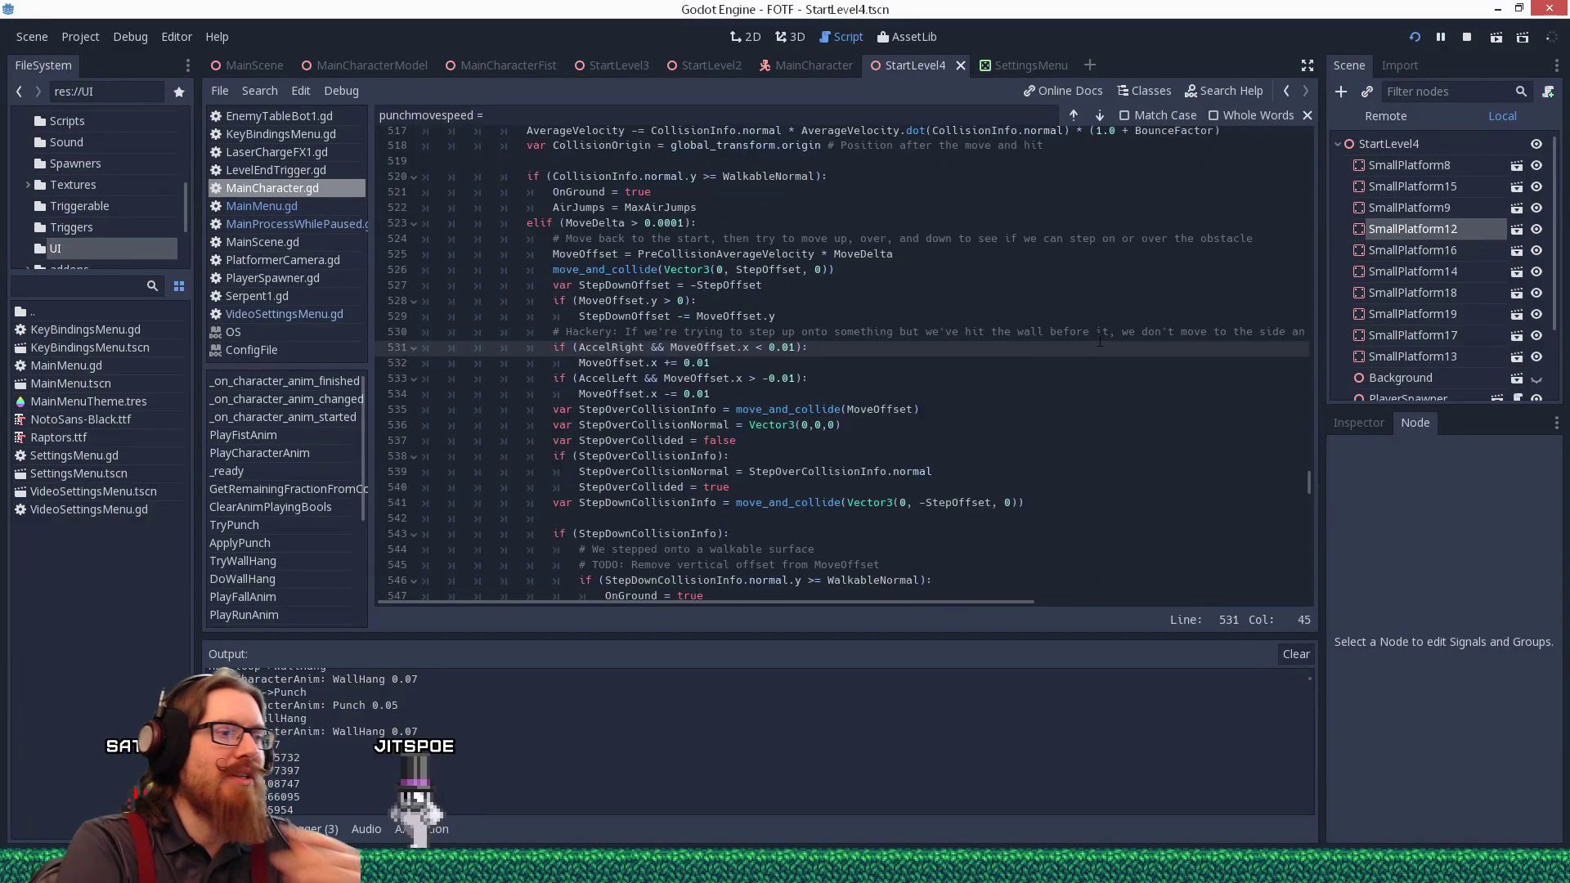
pyautogui.hotkey('ctrl', 'f')
pyautogui.write('applypunch')
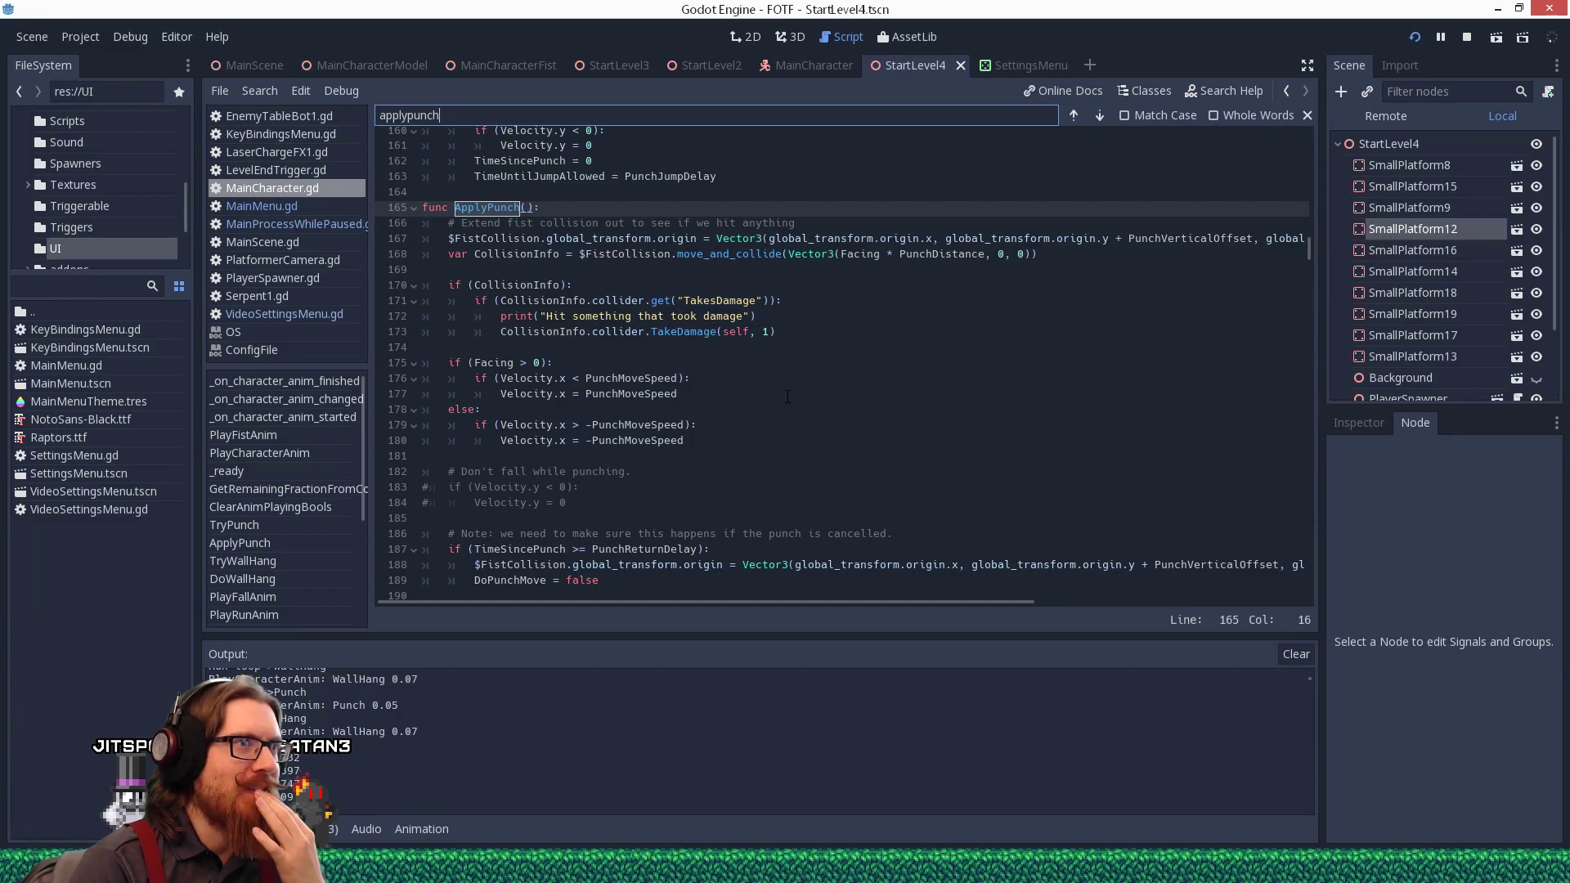
pyautogui.scroll(-1, 761, 413)
pyautogui.click(713, 443)
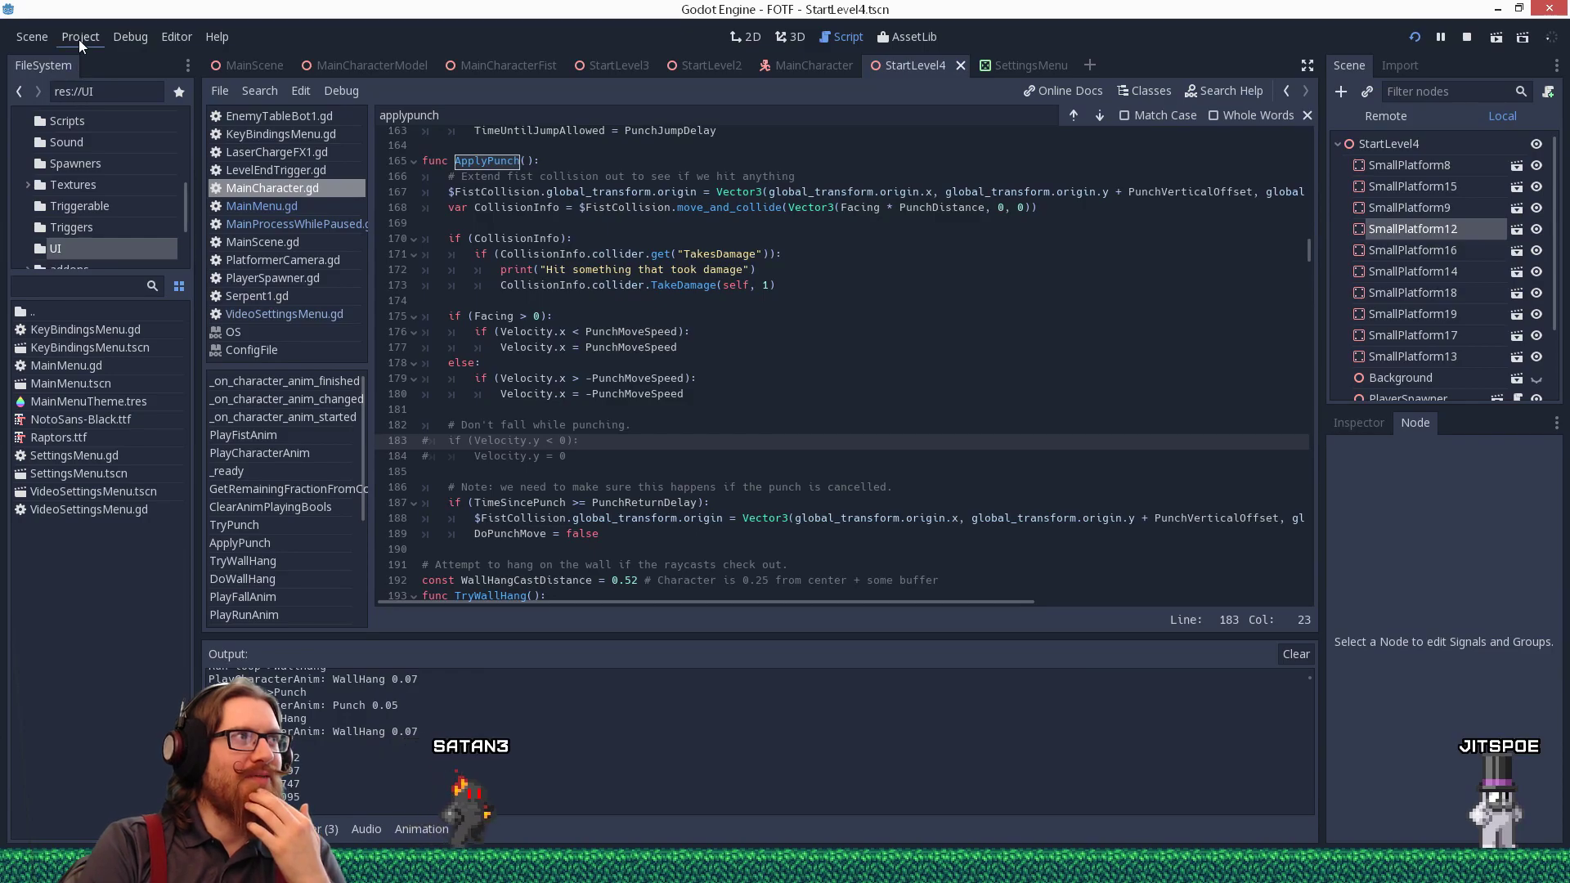
# Return to the running game, turn on VSync in its video settings and close the menus.
pyautogui.hotkey('alt', 'Tab')
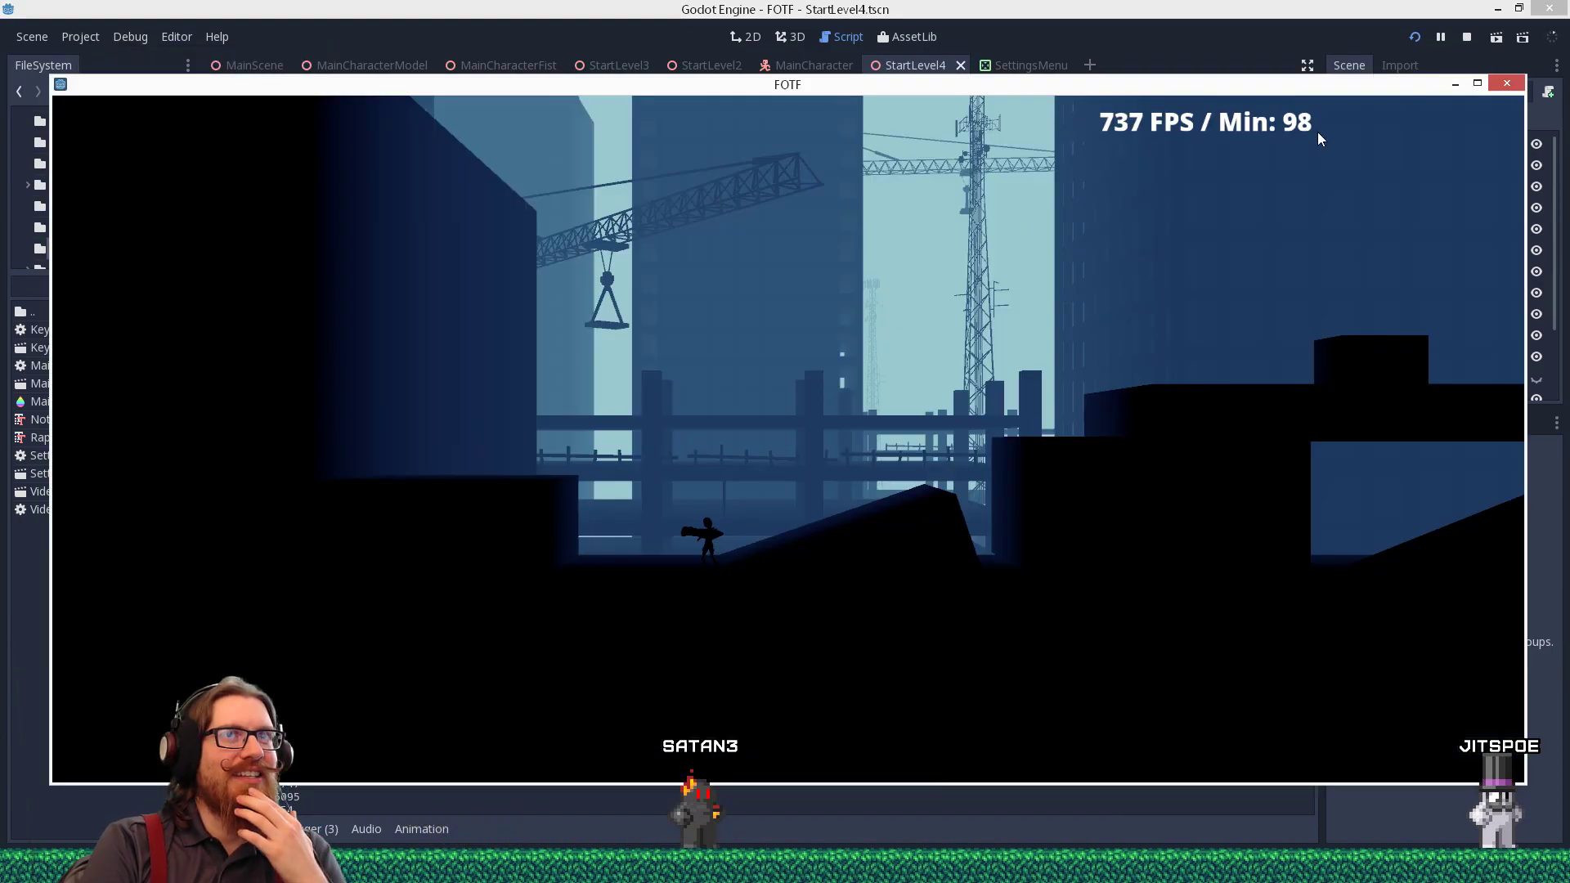
pyautogui.click(739, 440)
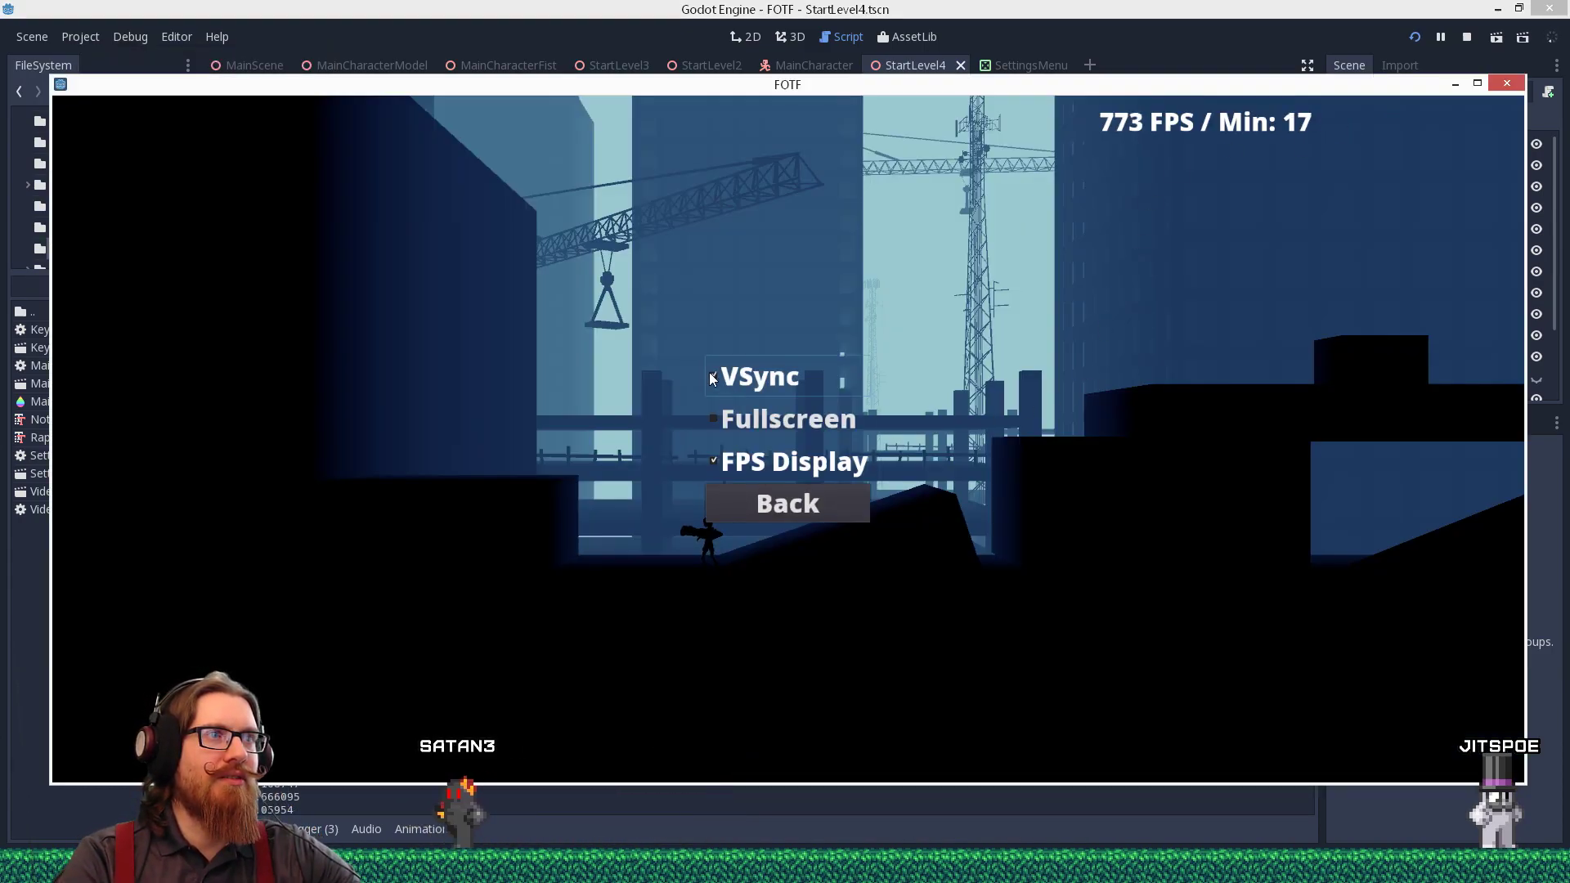
pyautogui.press('Escape')
pyautogui.press('Escape')
pyautogui.press('Escape')
# Playtest running, jumping and wall hanging in the gap between the first ramp and the stepped block.
pyautogui.press('d')
pyautogui.press('space')
pyautogui.press('a')
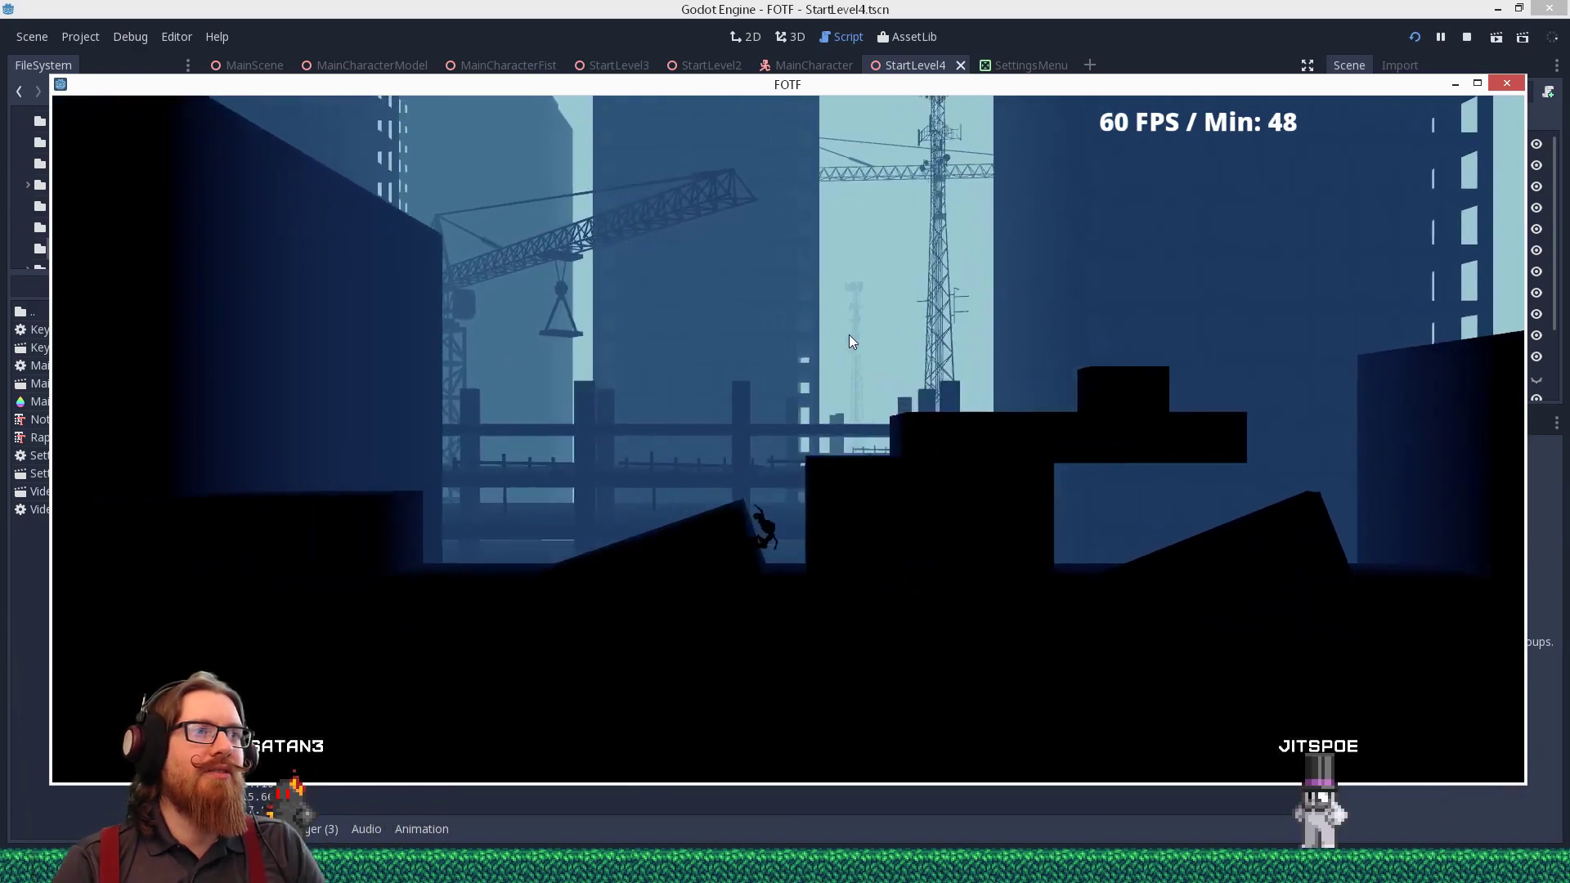
pyautogui.press('space')
pyautogui.press('a')
pyautogui.press('d')
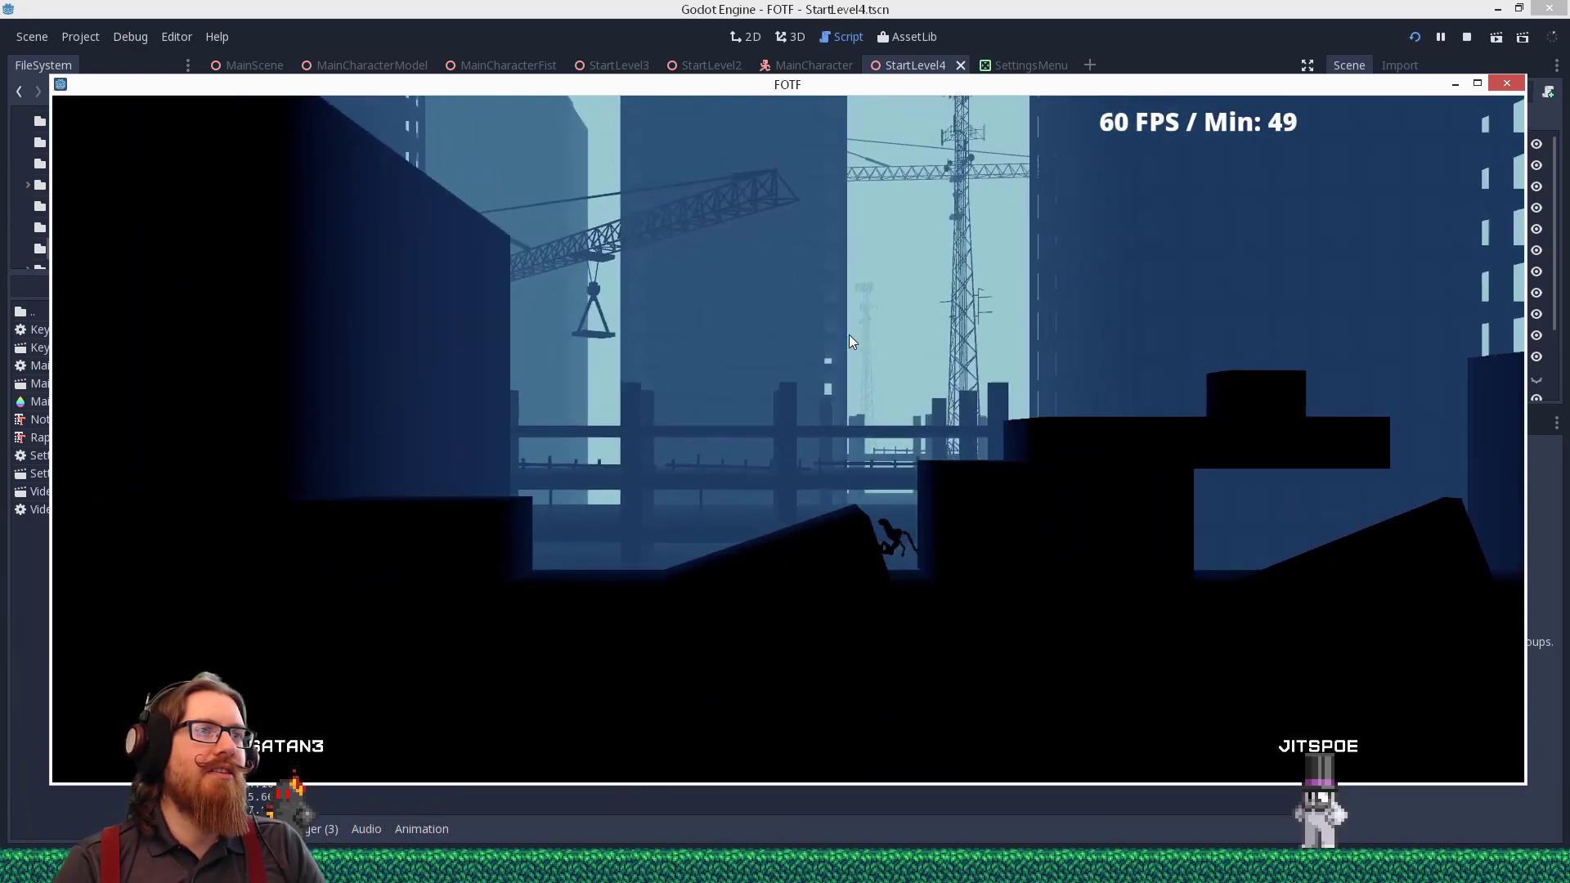
pyautogui.press('a')
pyautogui.press('space')
pyautogui.press('d')
pyautogui.press('space')
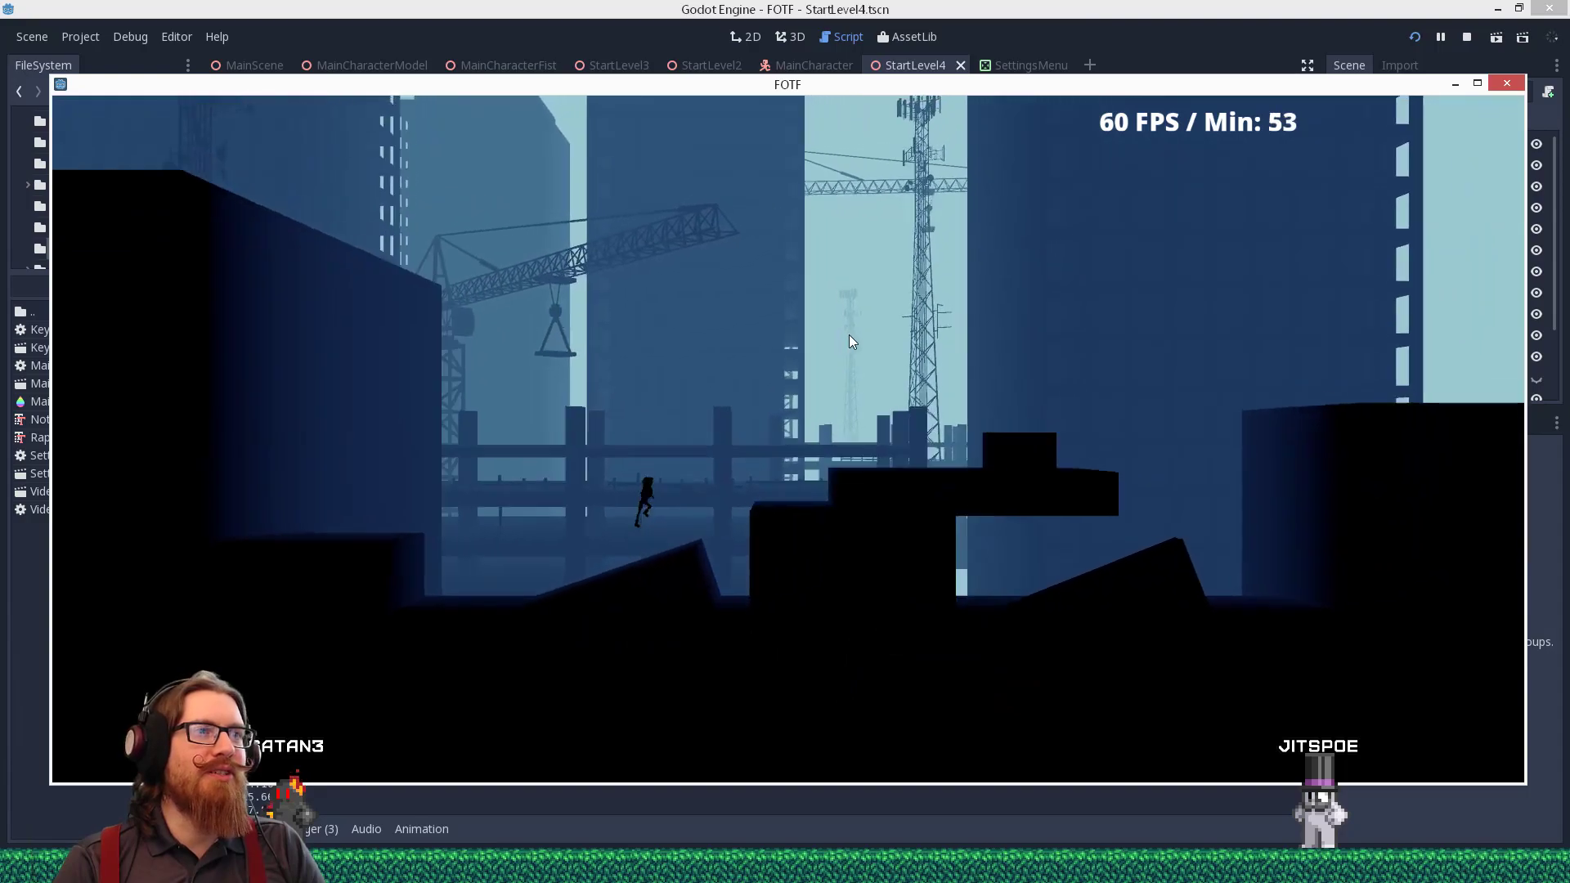
pyautogui.press('a')
pyautogui.press('space')
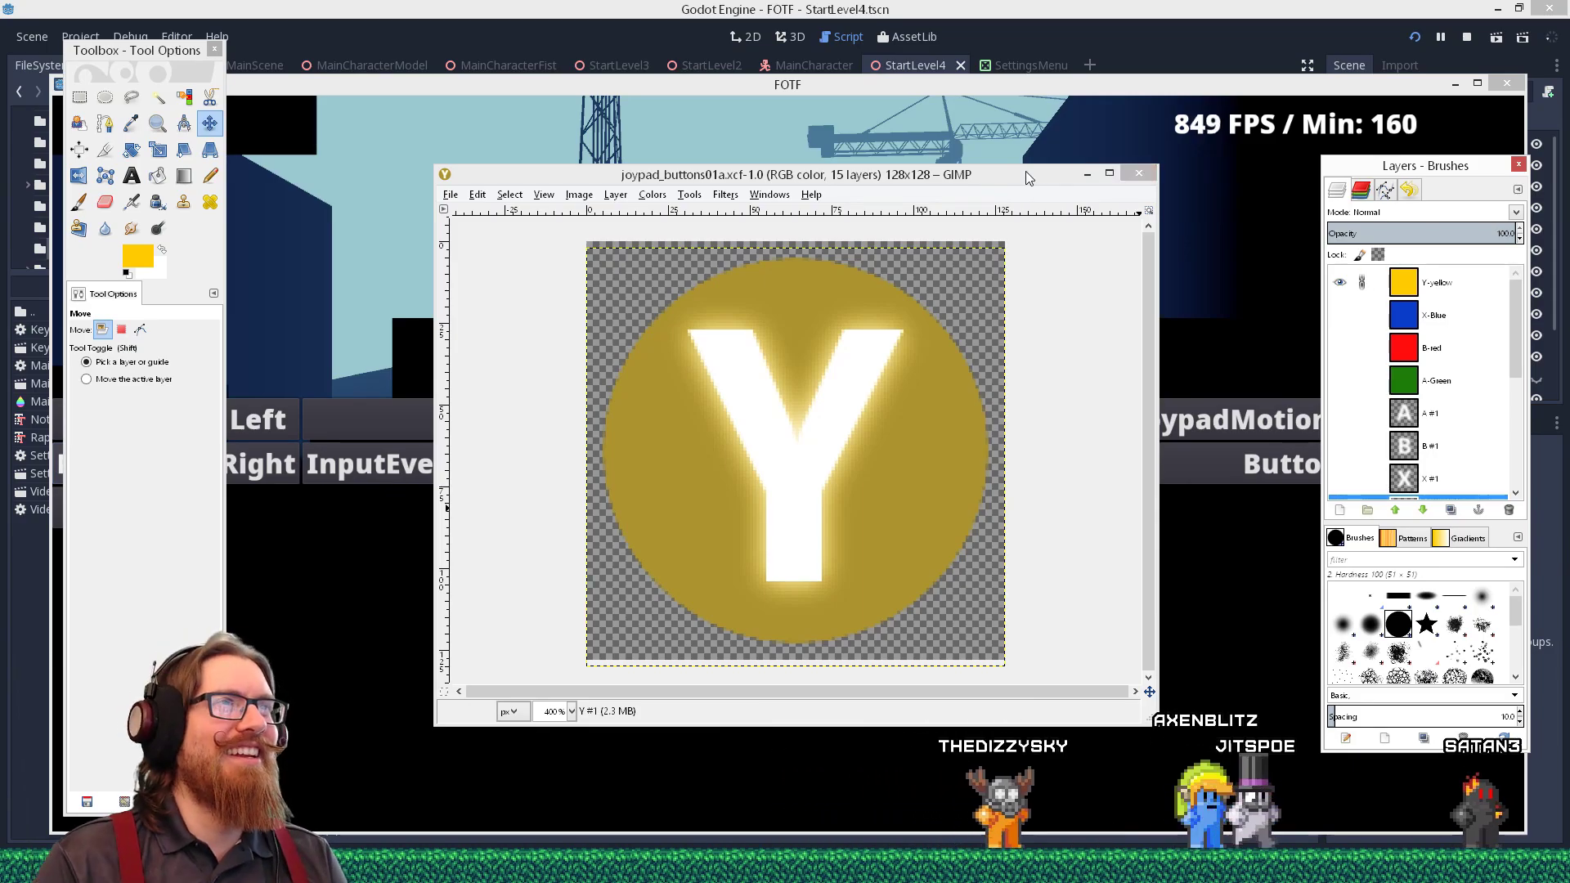
# Reposition the joypad_buttons01a.xcf image window in GIMP higher up over the game window.
pyautogui.moveTo(1026, 171); pyautogui.dragTo(958, 95)
pyautogui.moveTo(774, 81); pyautogui.dragTo(800, 101)
pyautogui.moveTo(808, 94); pyautogui.dragTo(889, 57)
pyautogui.moveTo(1021, 67)
pyautogui.mouseDown()
pyautogui.moveTo(911, 200)
pyautogui.moveTo(1027, 68)
pyautogui.mouseUp()
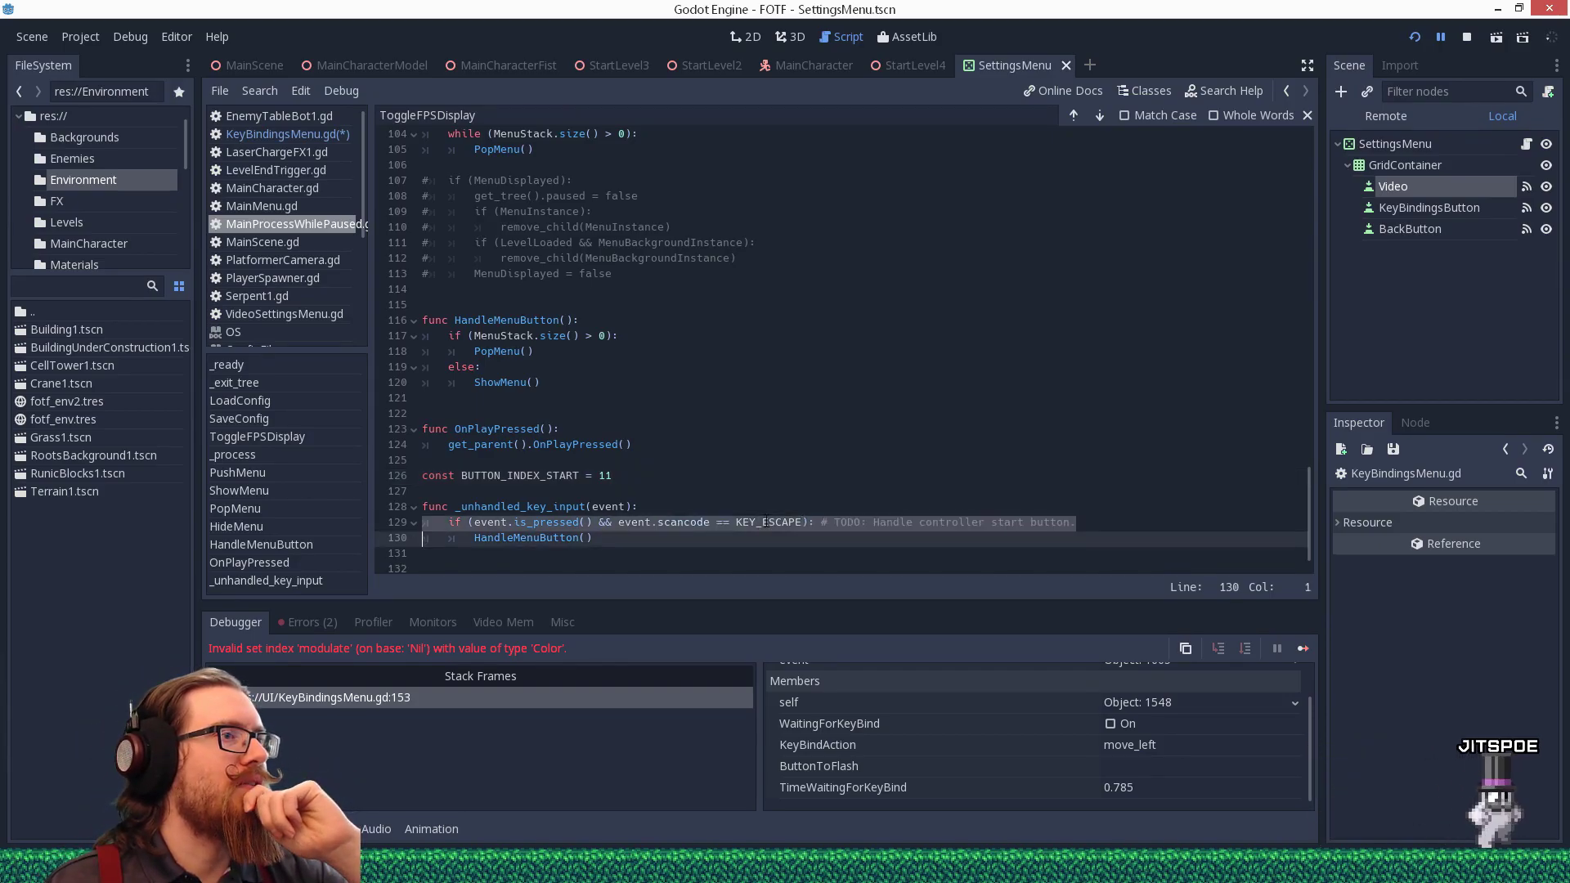
pyautogui.doubleClick(754, 522)
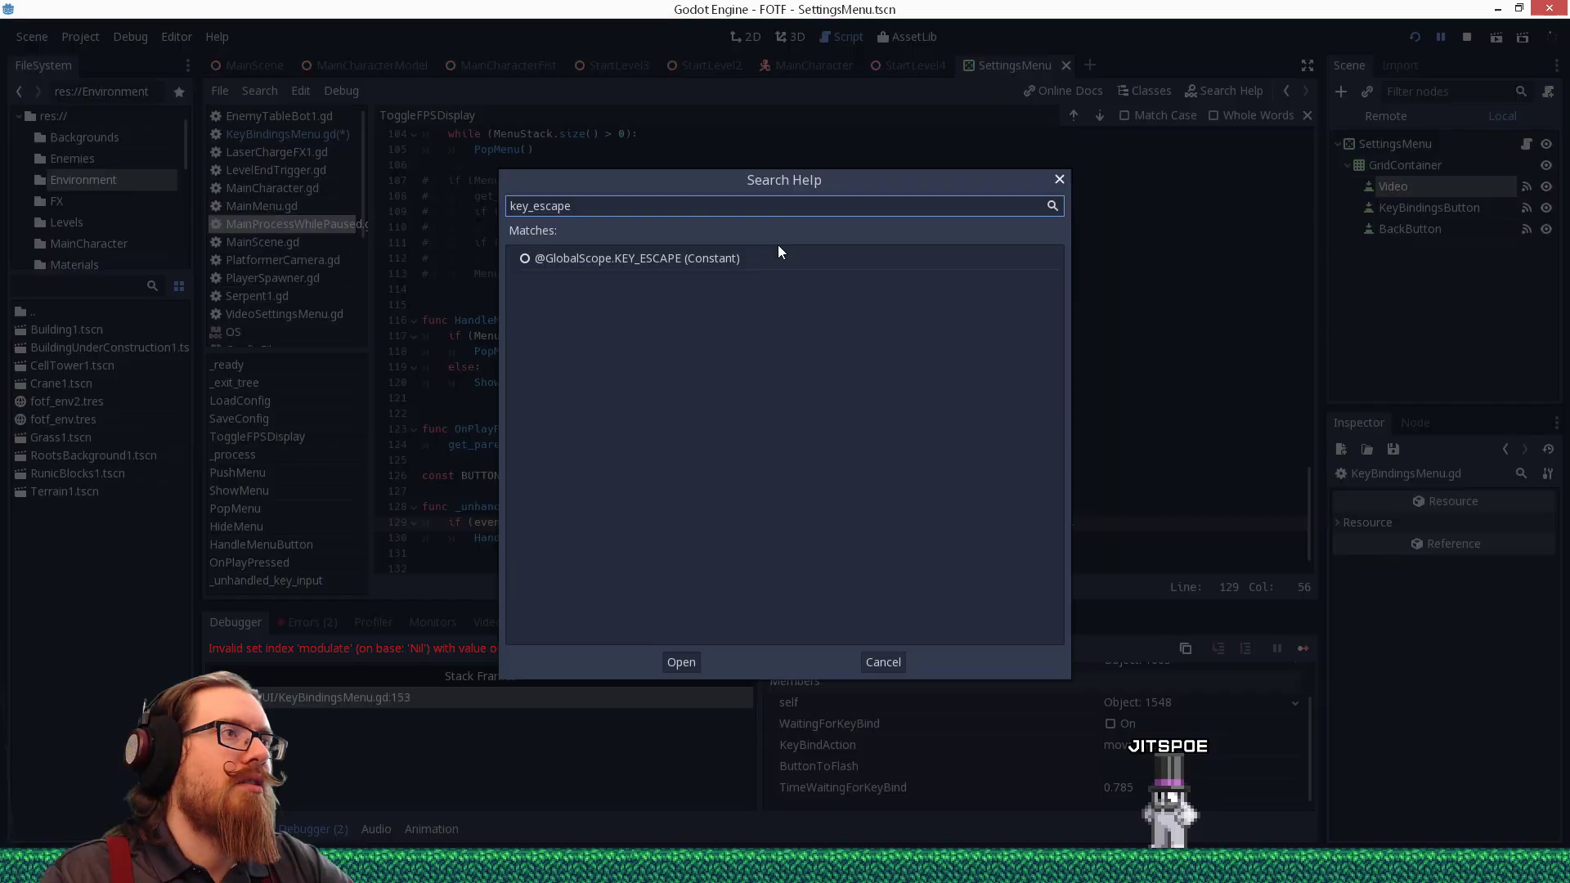
pyautogui.click(728, 260)
pyautogui.doubleClick(729, 259)
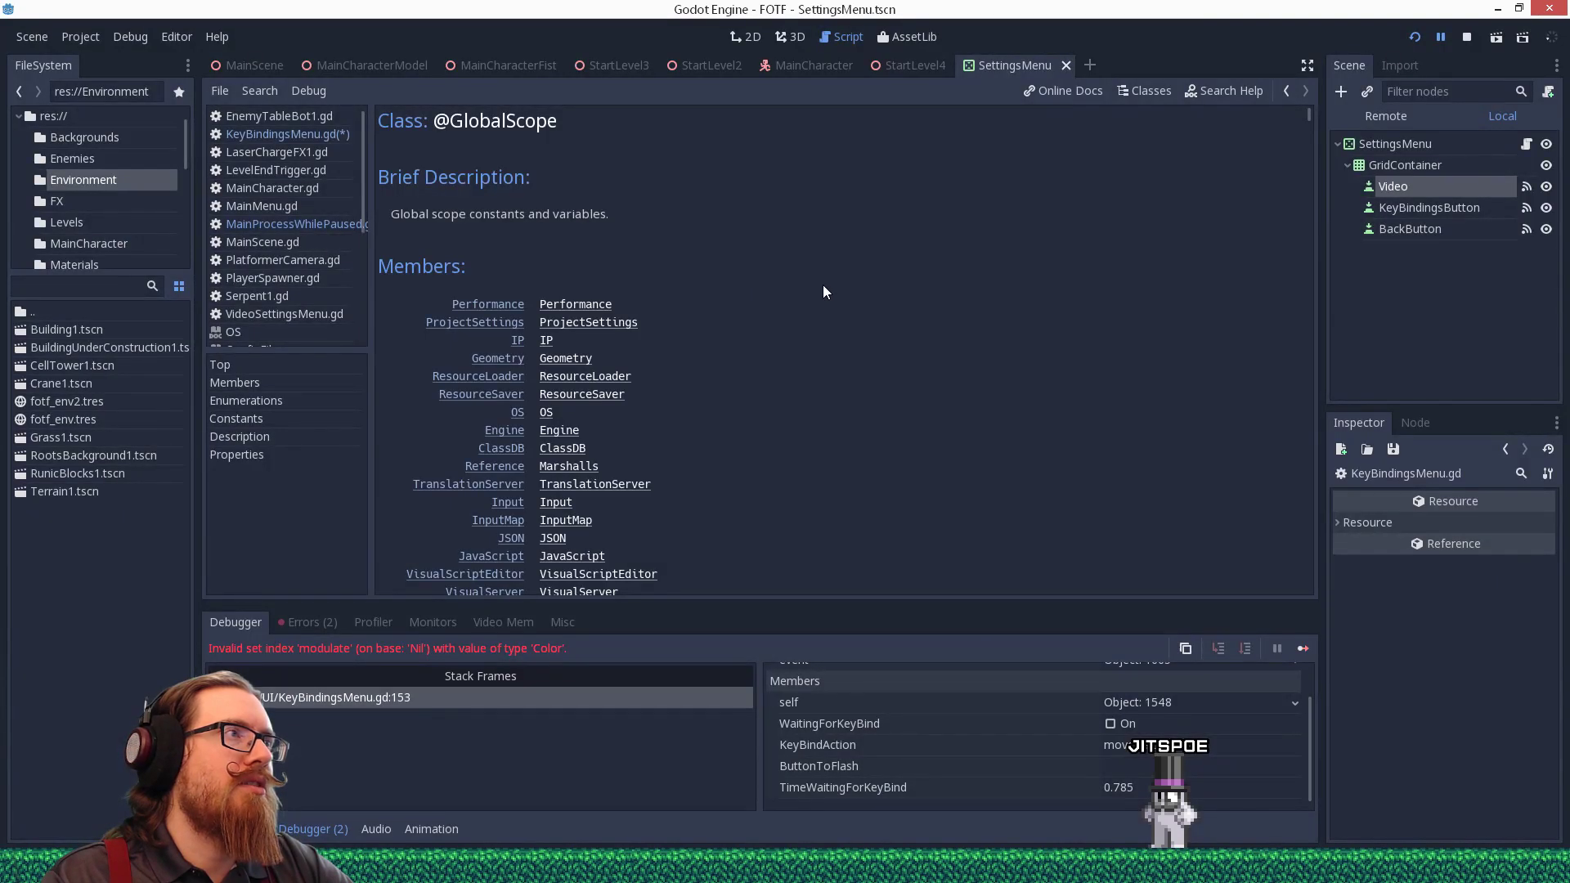
pyautogui.scroll(-5, 823, 291)
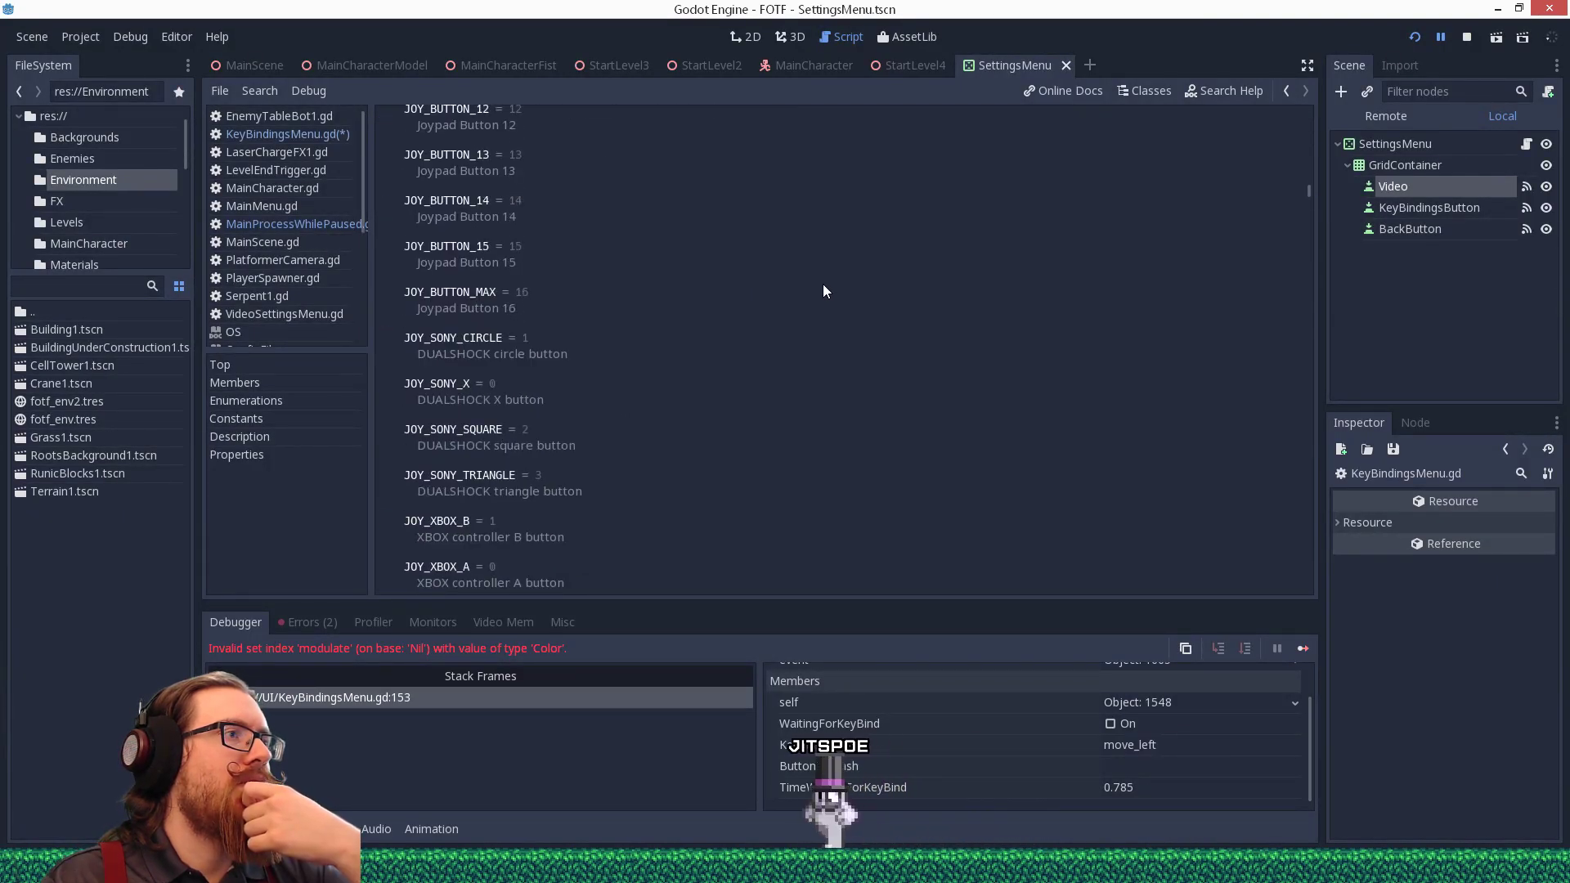
pyautogui.scroll(-1, 823, 292)
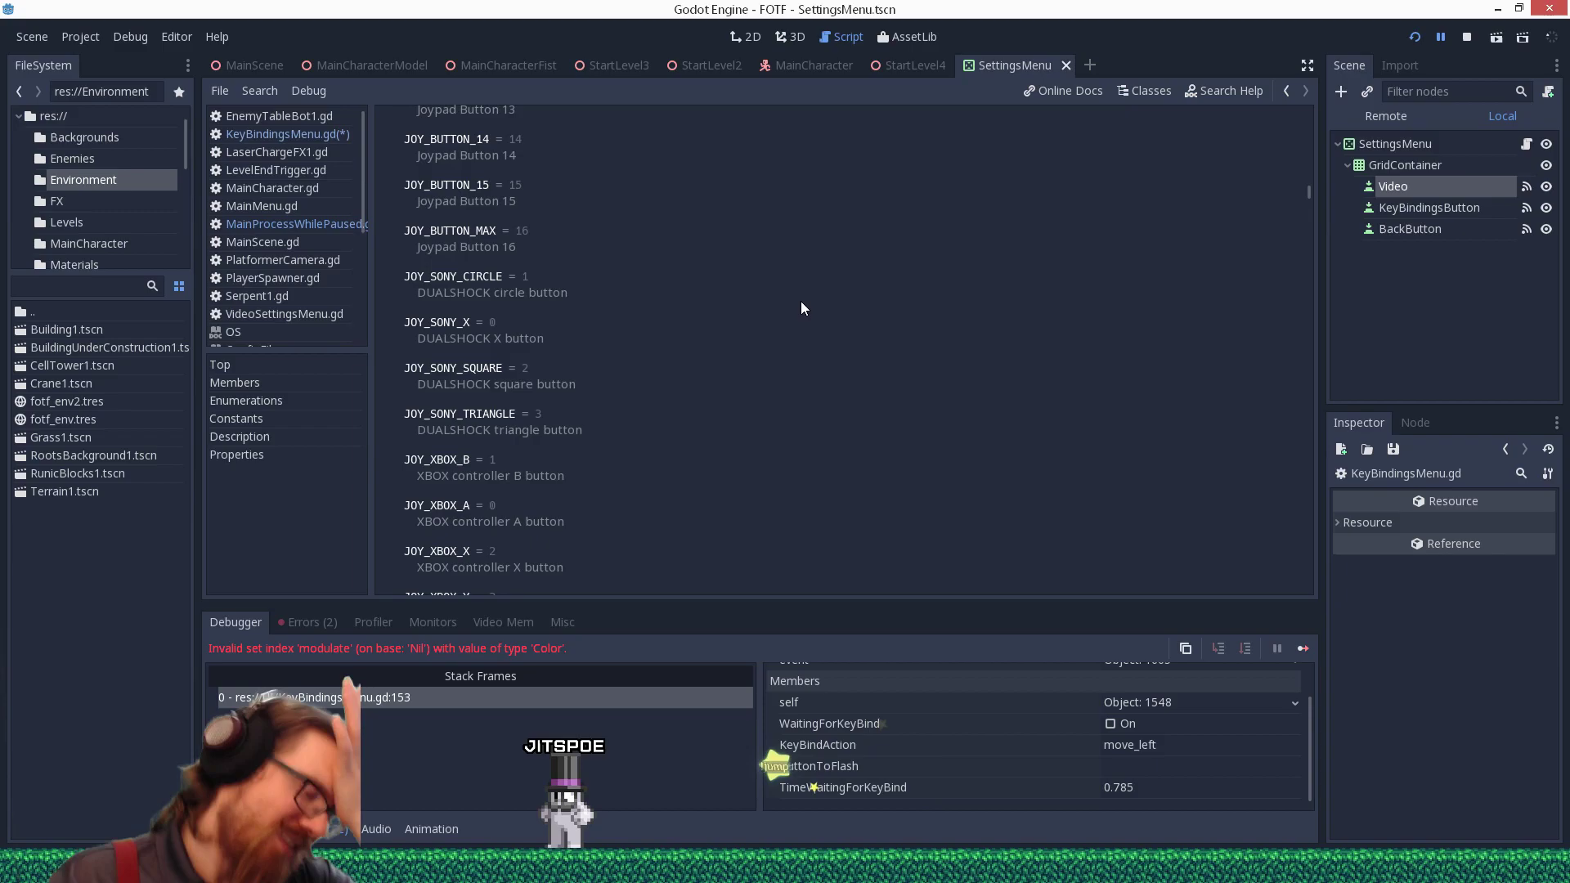
pyautogui.scroll(-6, 793, 314)
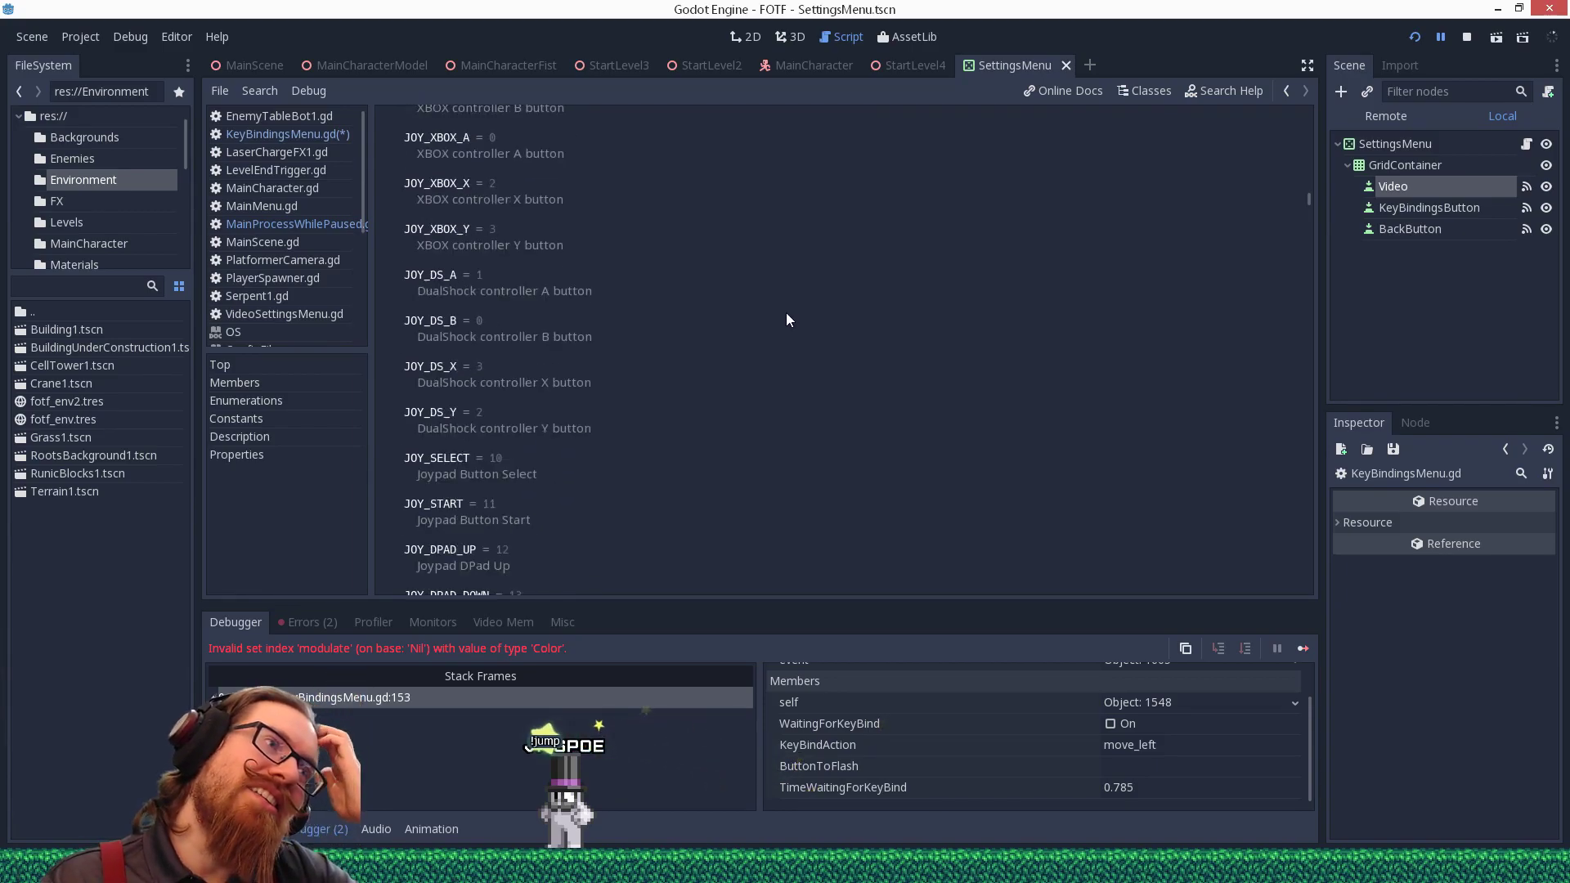
pyautogui.scroll(-5, 787, 314)
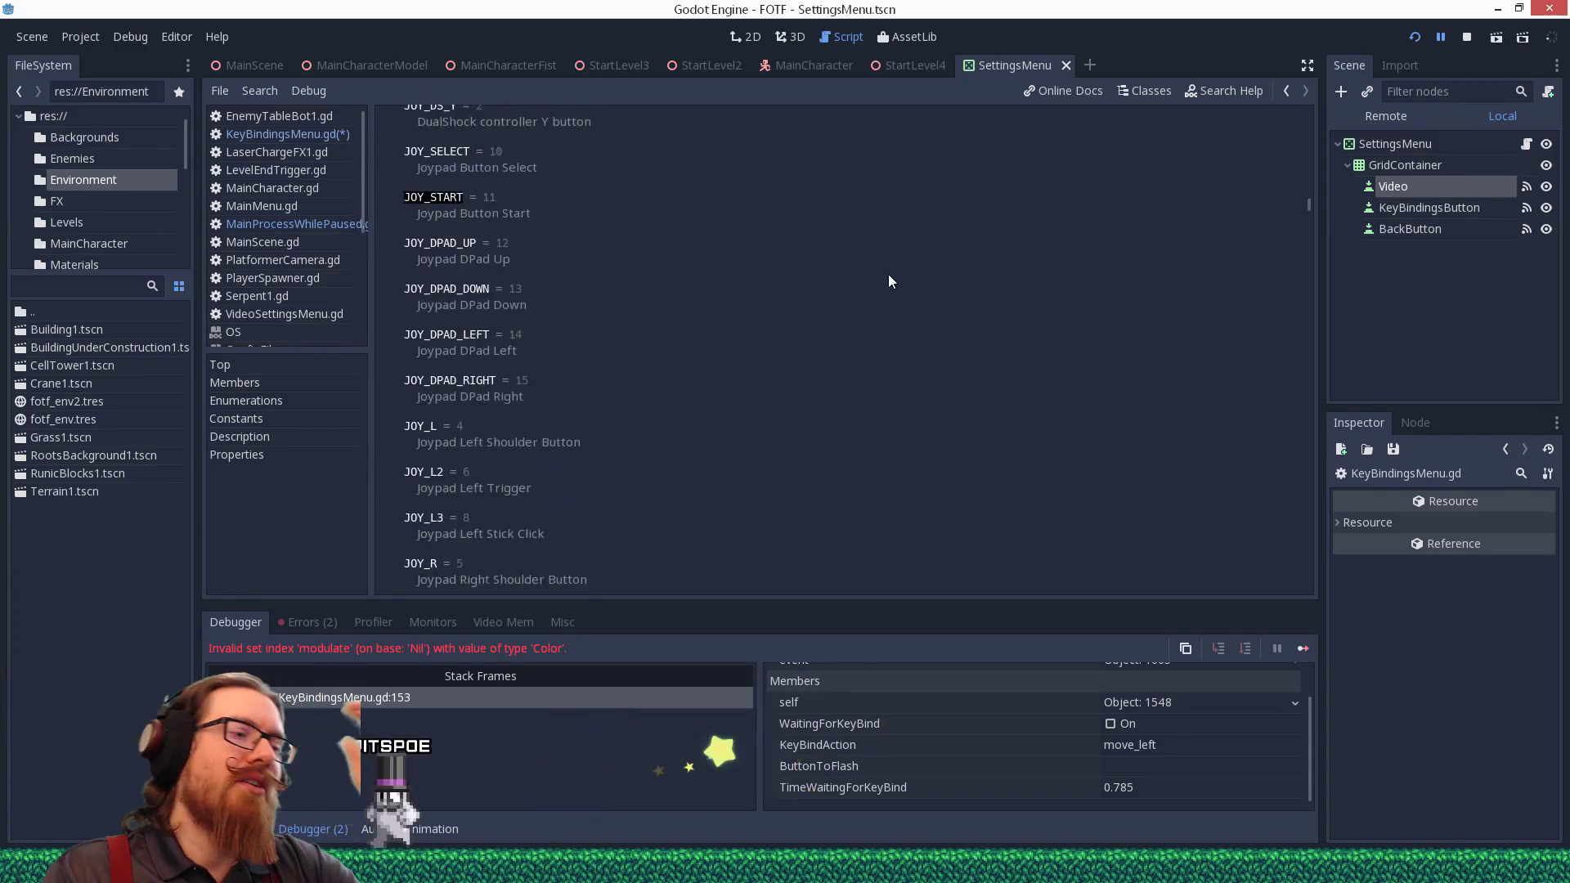
pyautogui.moveTo(904, 66)
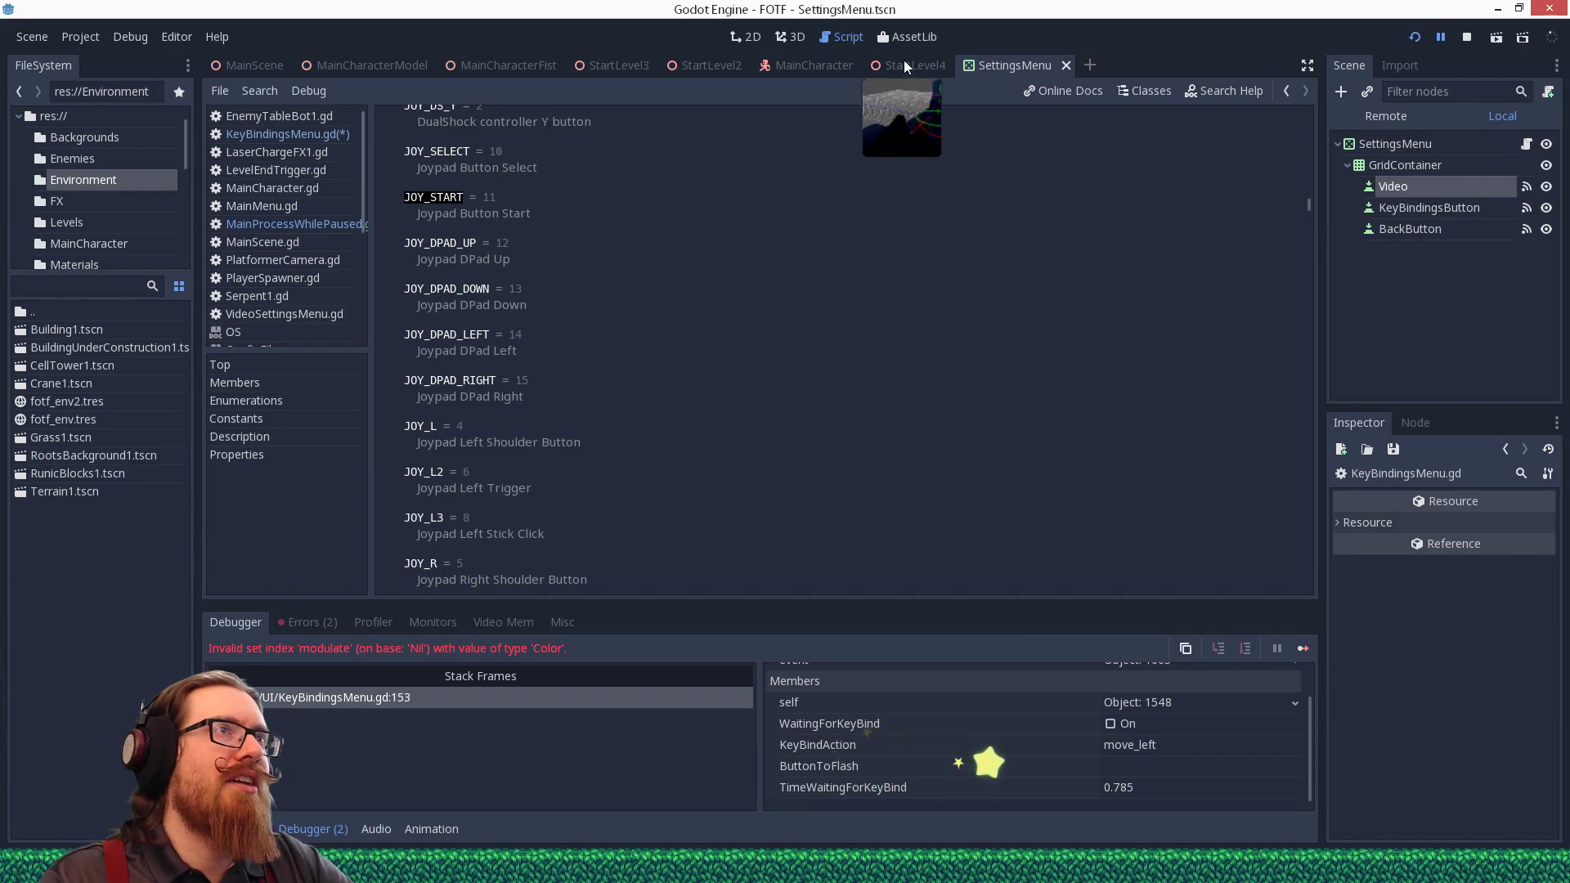
pyautogui.click(321, 135)
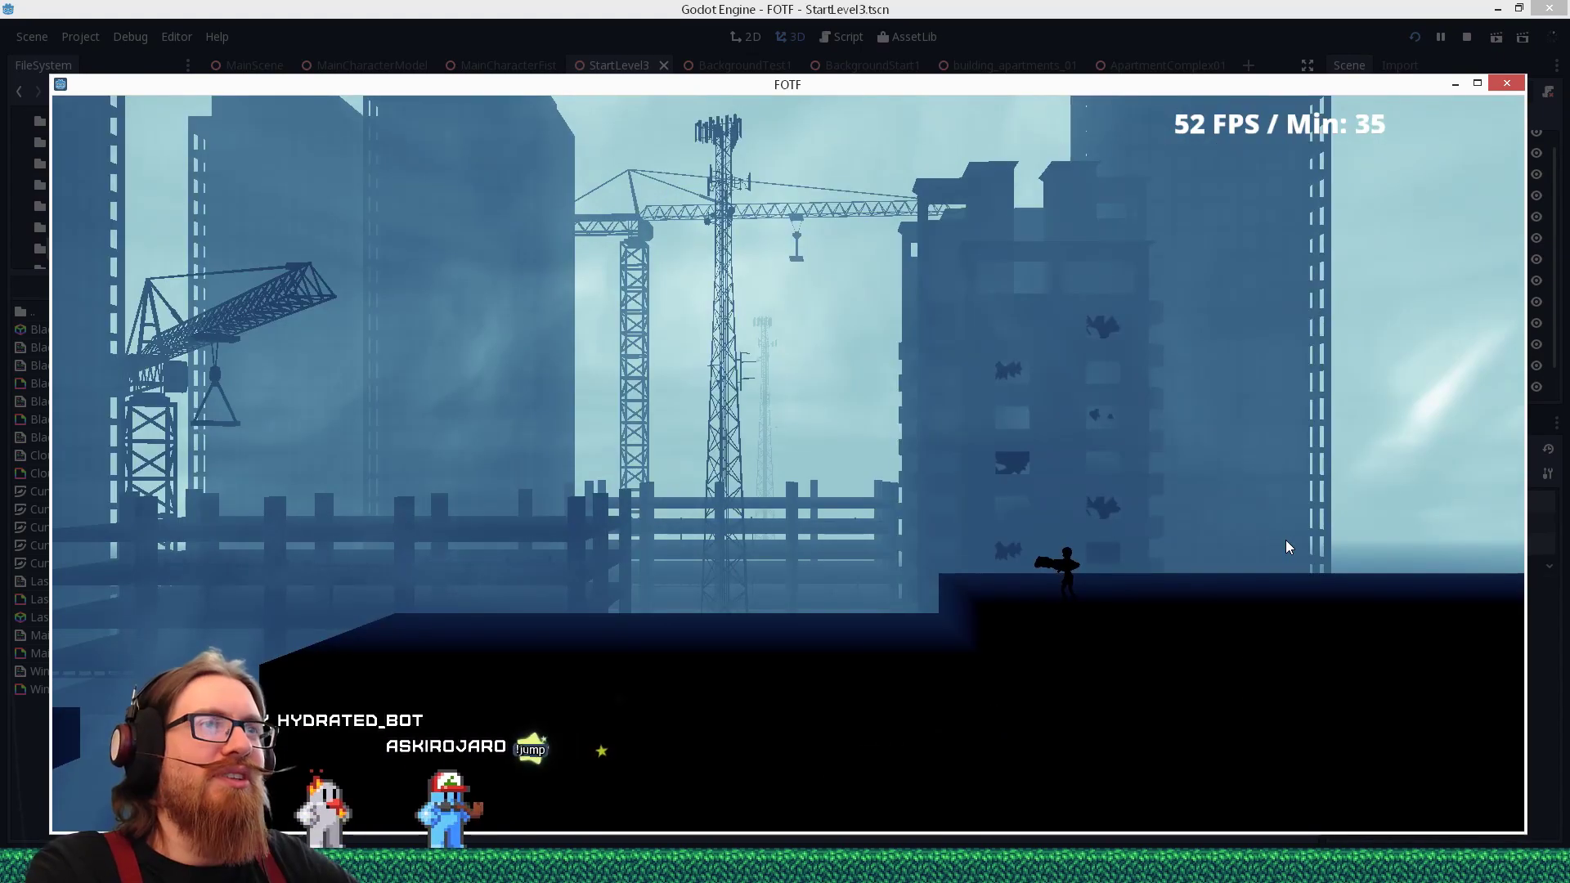
# Playtest moving back across the platforms against the city background, close the game and dismiss the file format alert.
pyautogui.press('a')
pyautogui.press('space')
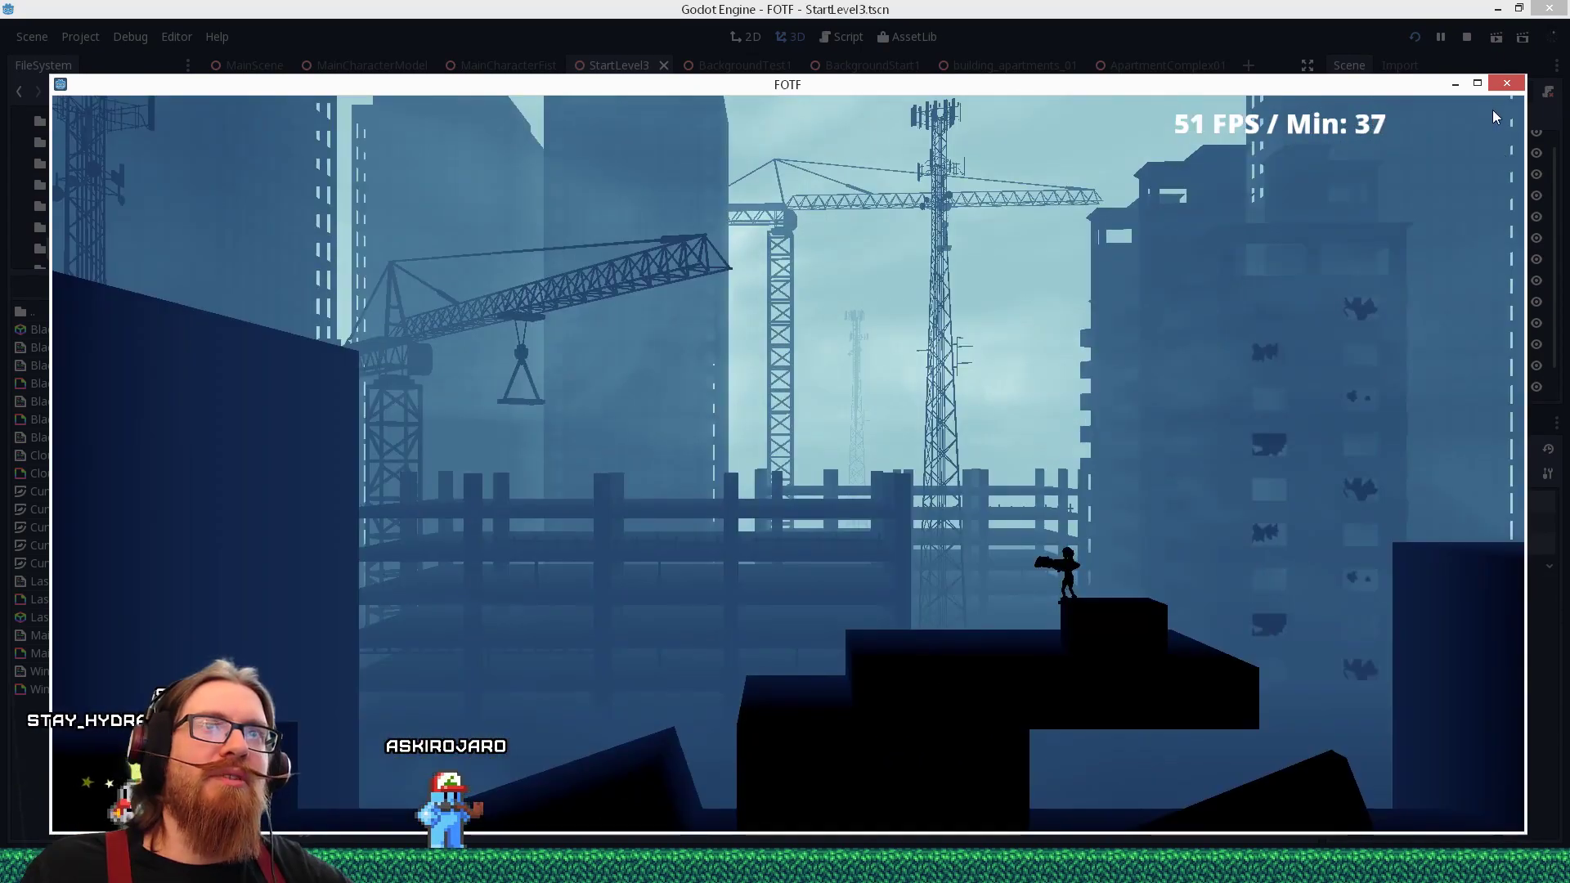
pyautogui.click(1502, 85)
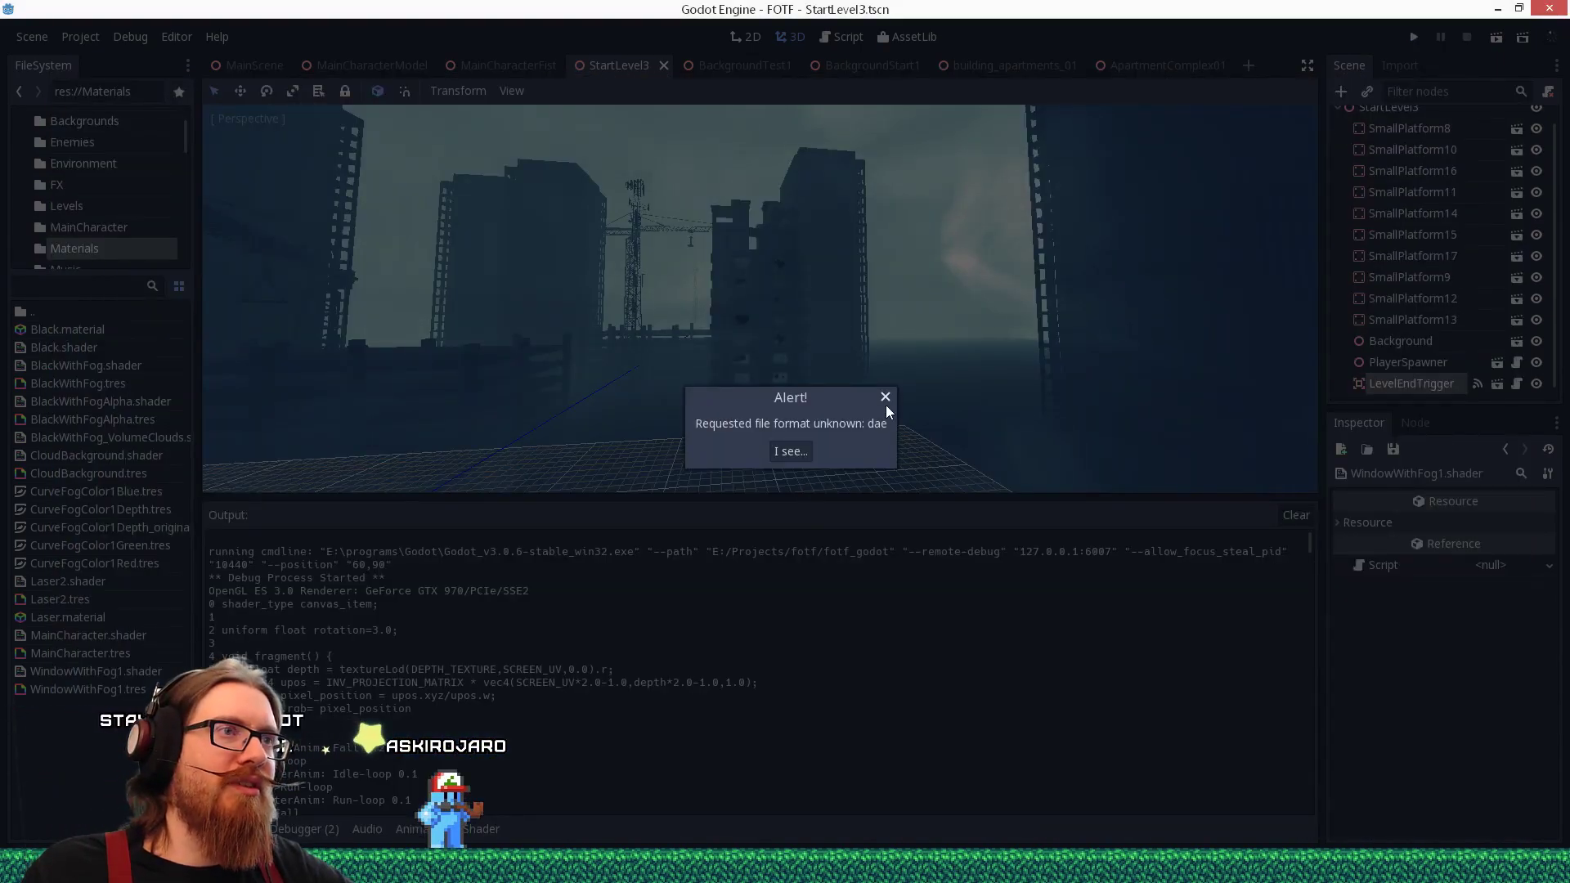
pyautogui.click(885, 397)
# Run the project again and jump along the dark platforms to check the building windows and fog in the background.
pyautogui.click(1412, 38)
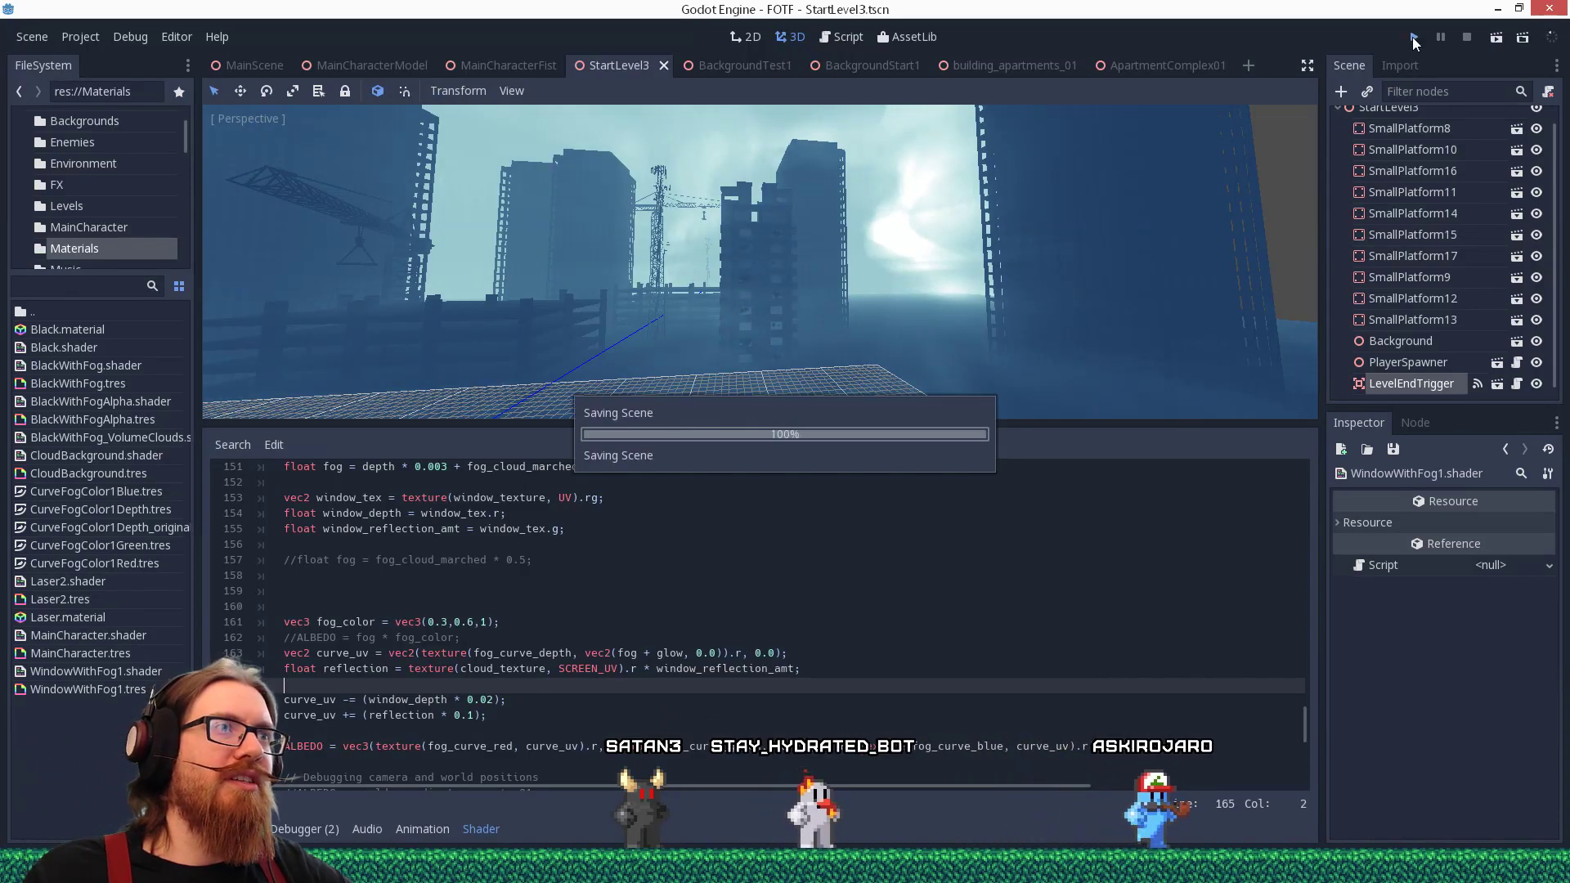
pyautogui.press('d')
pyautogui.press('space')
pyautogui.press('space')
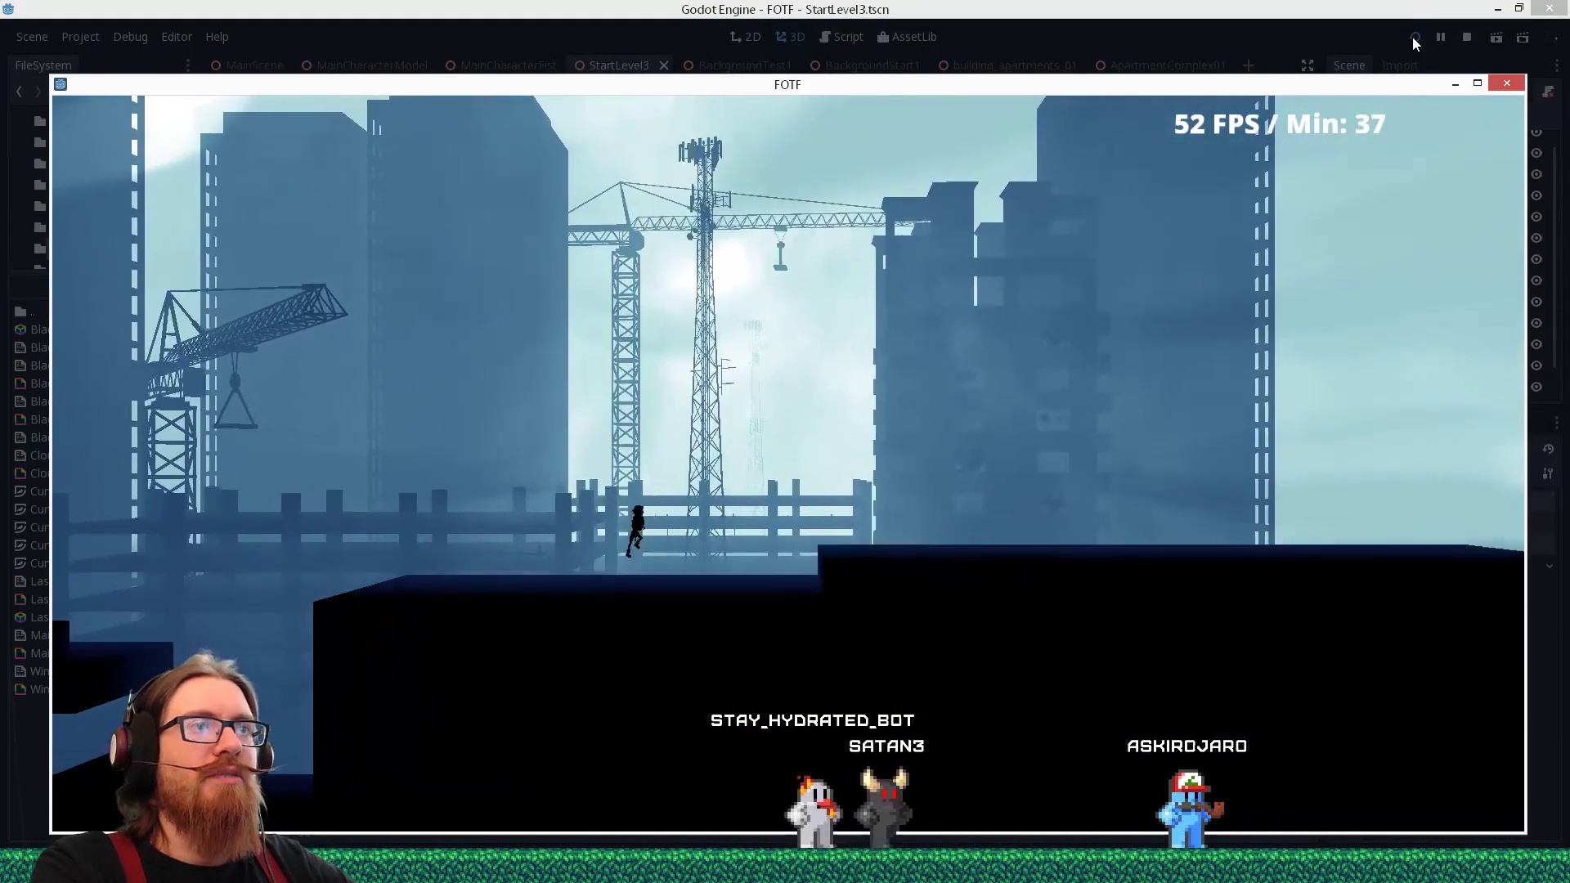
pyautogui.press('space')
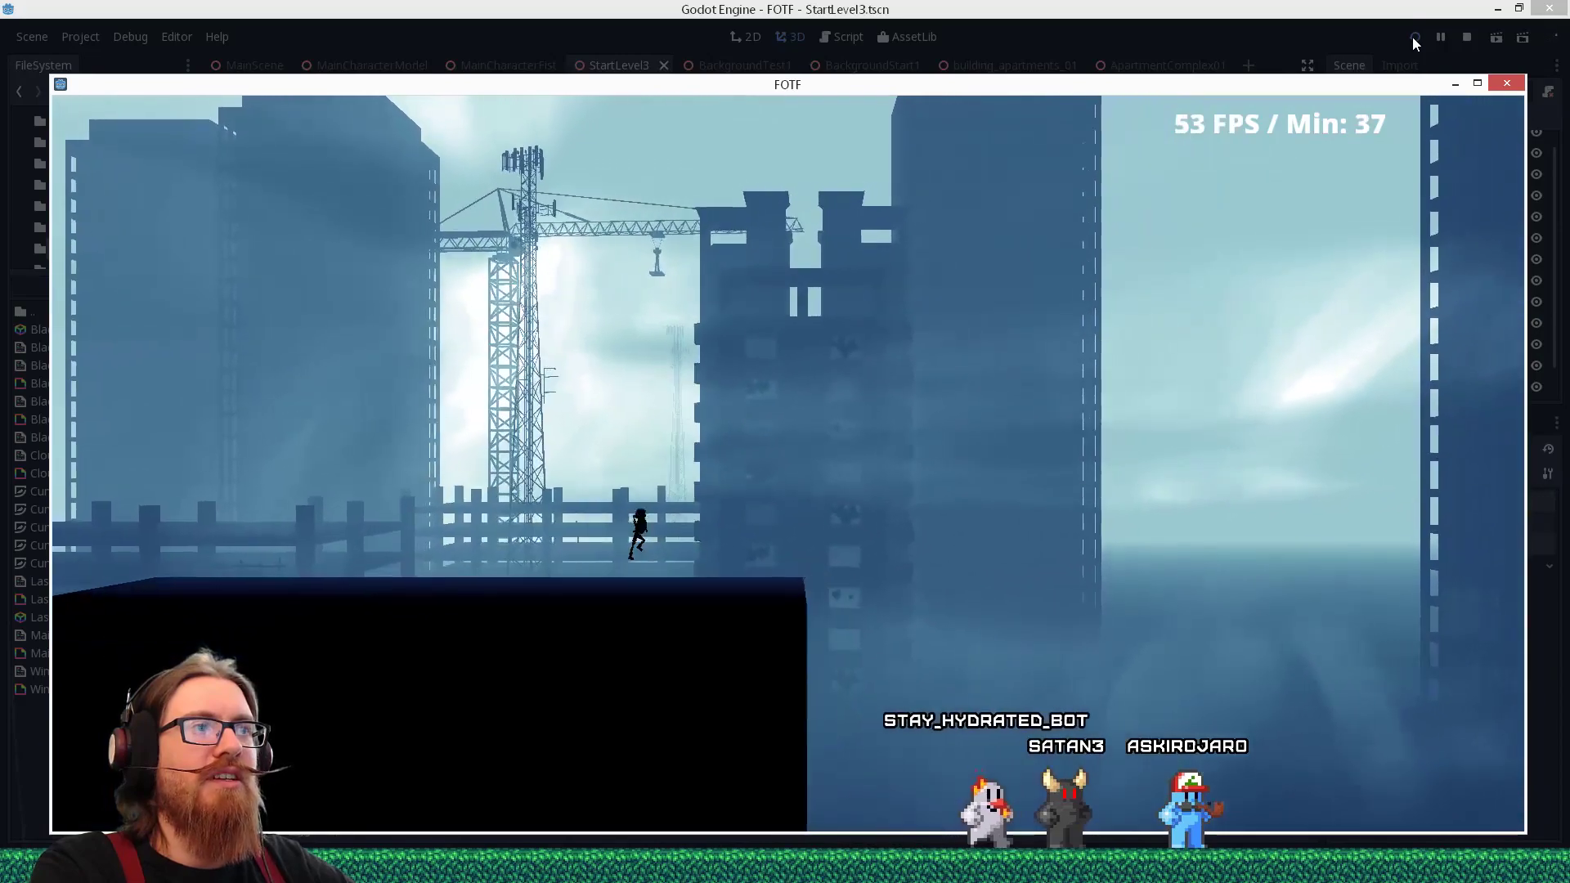
pyautogui.press('a')
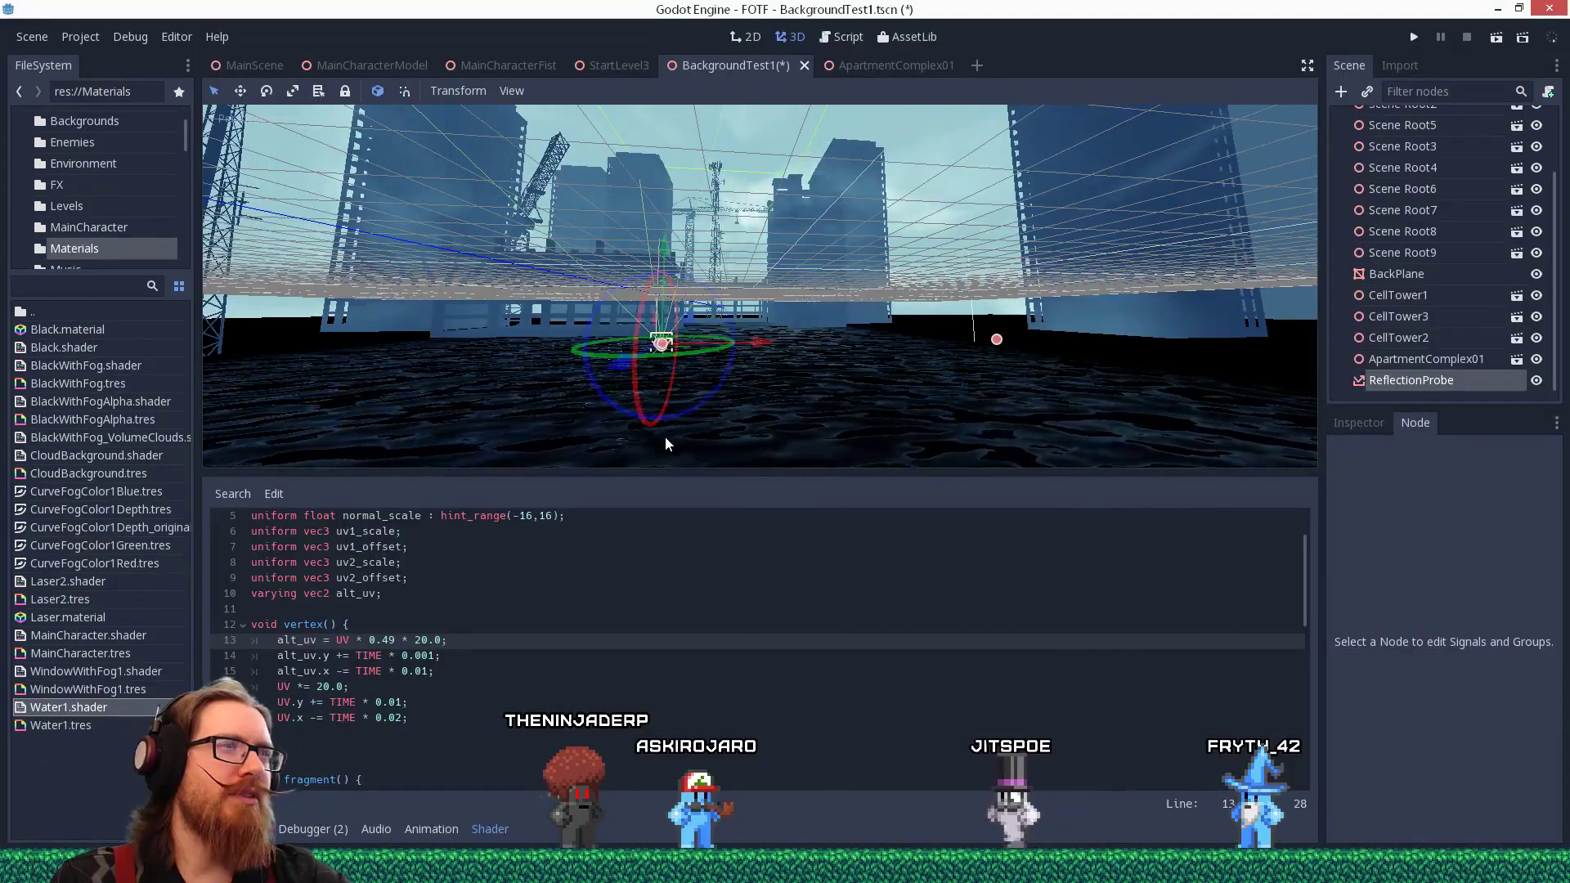
# Examine the water surface and the reflection probes in the BackgroundTest1 scene from different angles.
pyautogui.moveTo(665, 435)
pyautogui.mouseDown(button='middle')
pyautogui.moveTo(655, 453)
pyautogui.moveTo(654, 438)
pyautogui.mouseUp(button='middle')
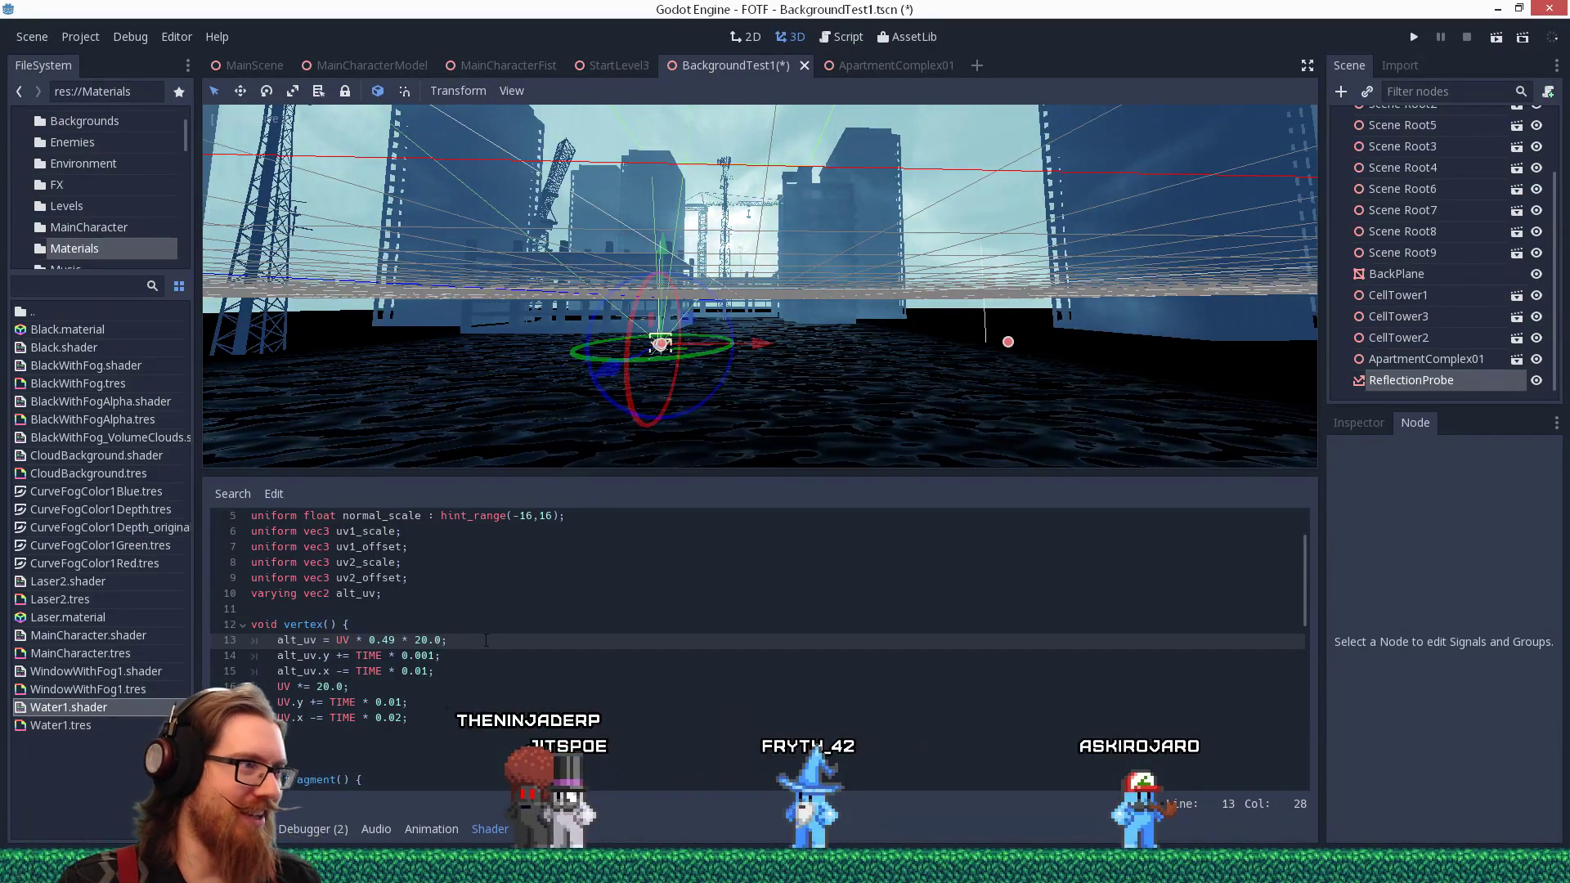
pyautogui.press('Down')
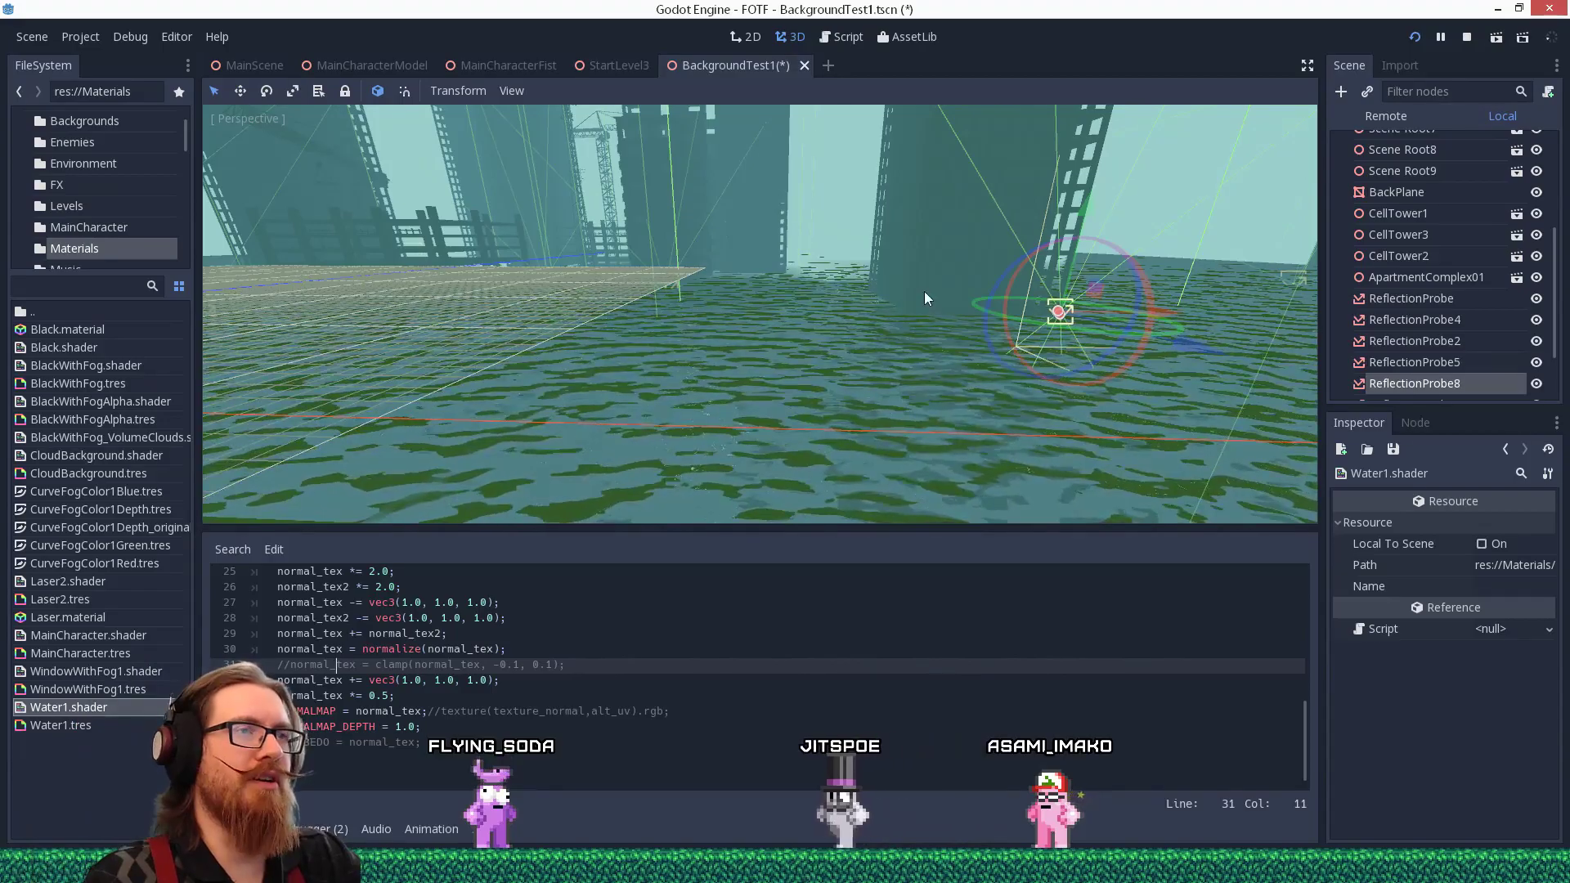
pyautogui.moveTo(924, 291); pyautogui.dragTo(805, 262, button='middle')
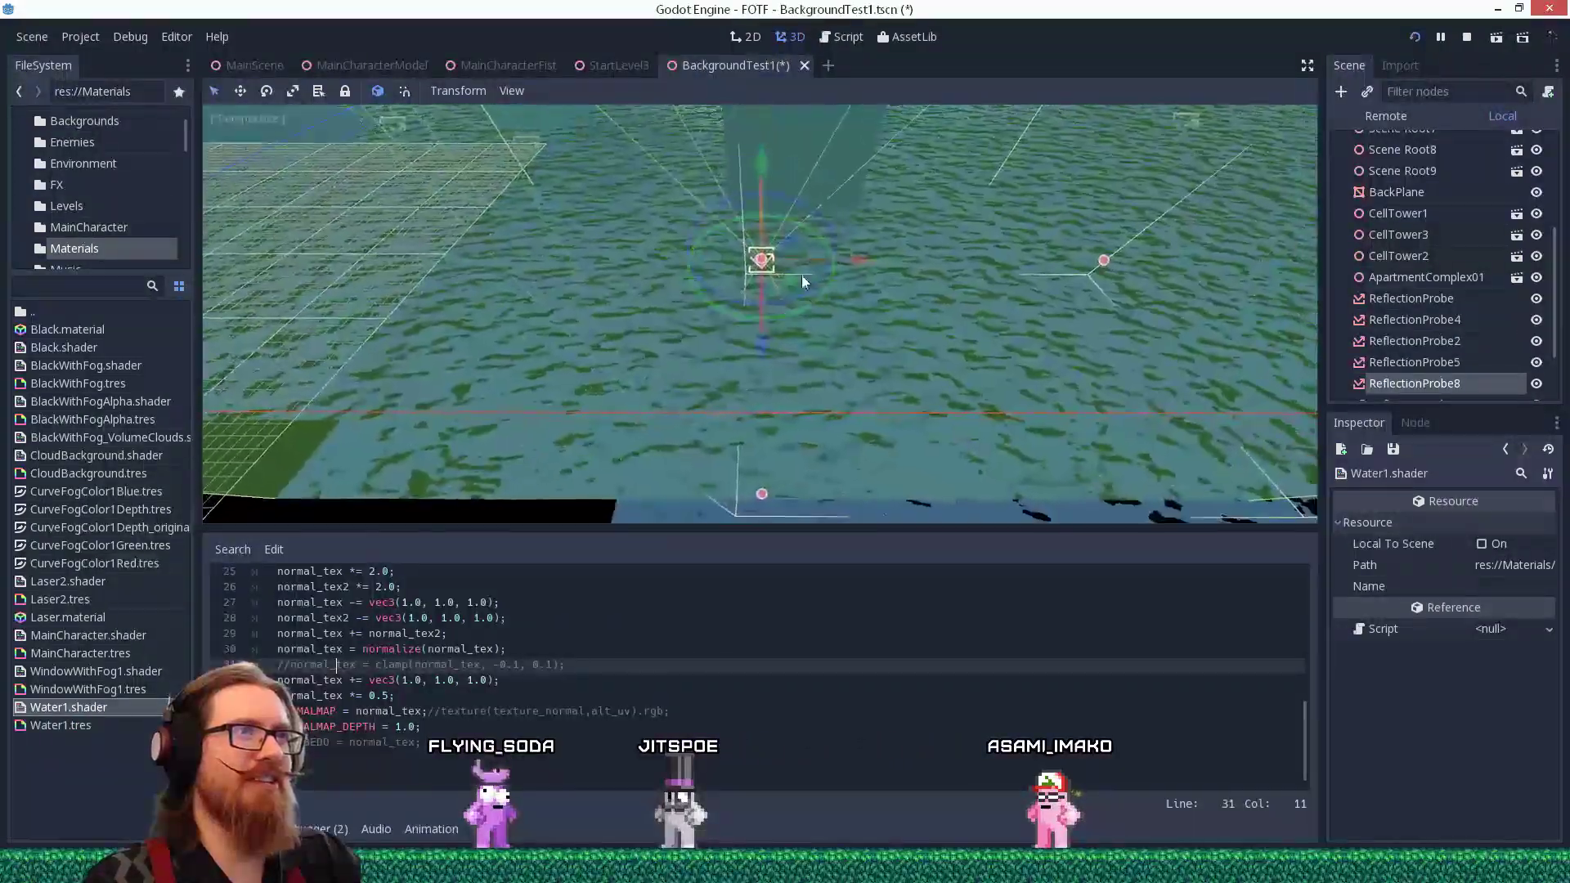
# Select the GroundPlane mesh among the background buildings and change its VisualInstance layers.
pyautogui.scroll(-6, 829, 273)
pyautogui.click(875, 351)
pyautogui.scroll(-15, 924, 555)
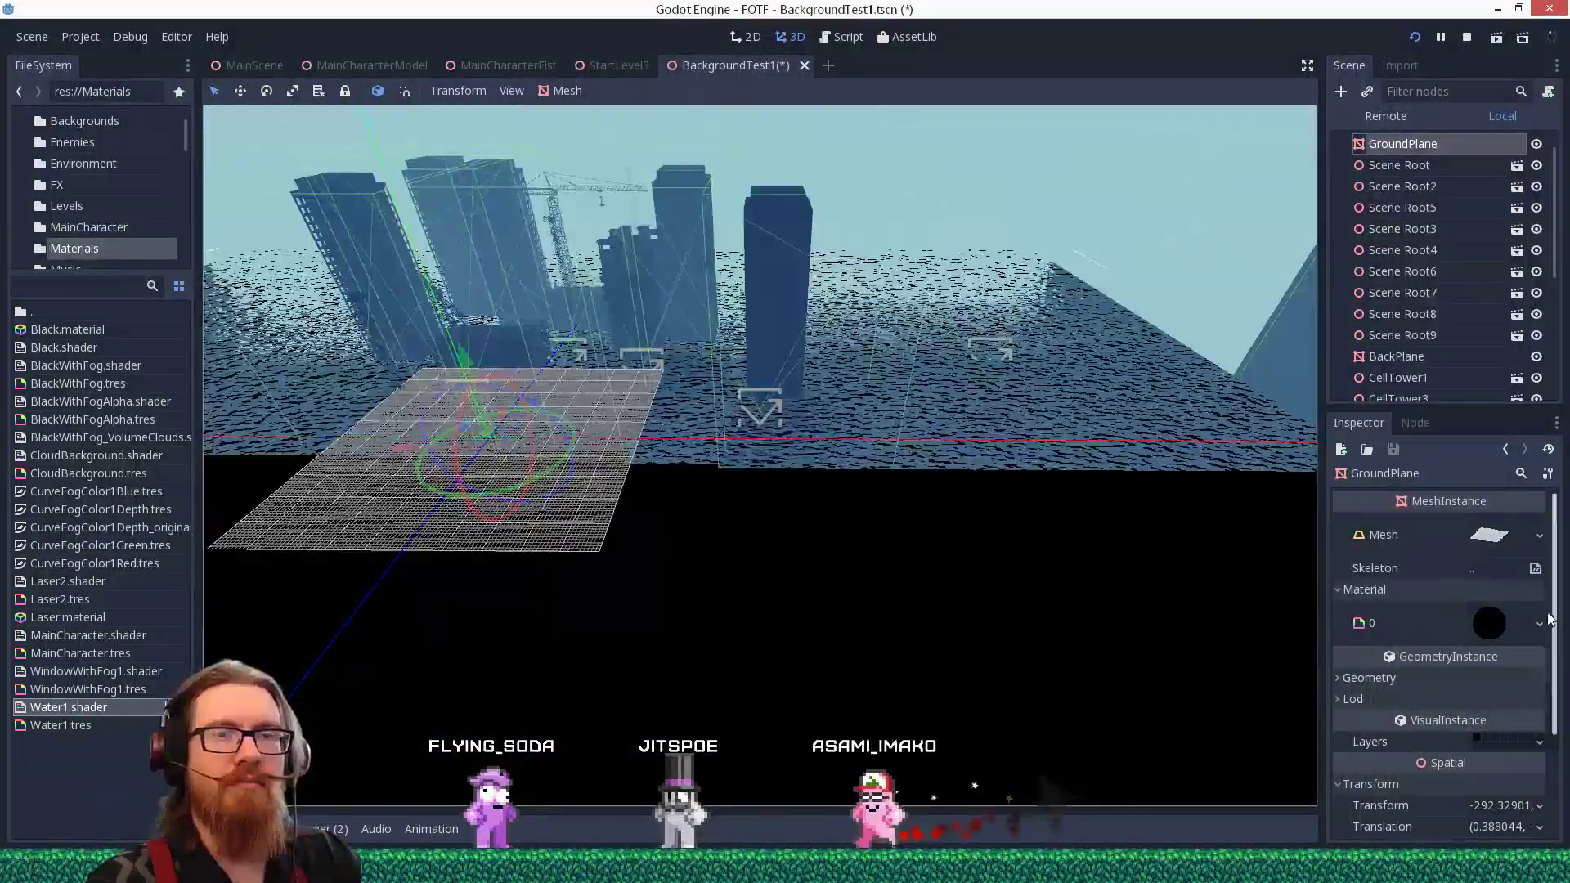
pyautogui.scroll(-2, 1463, 640)
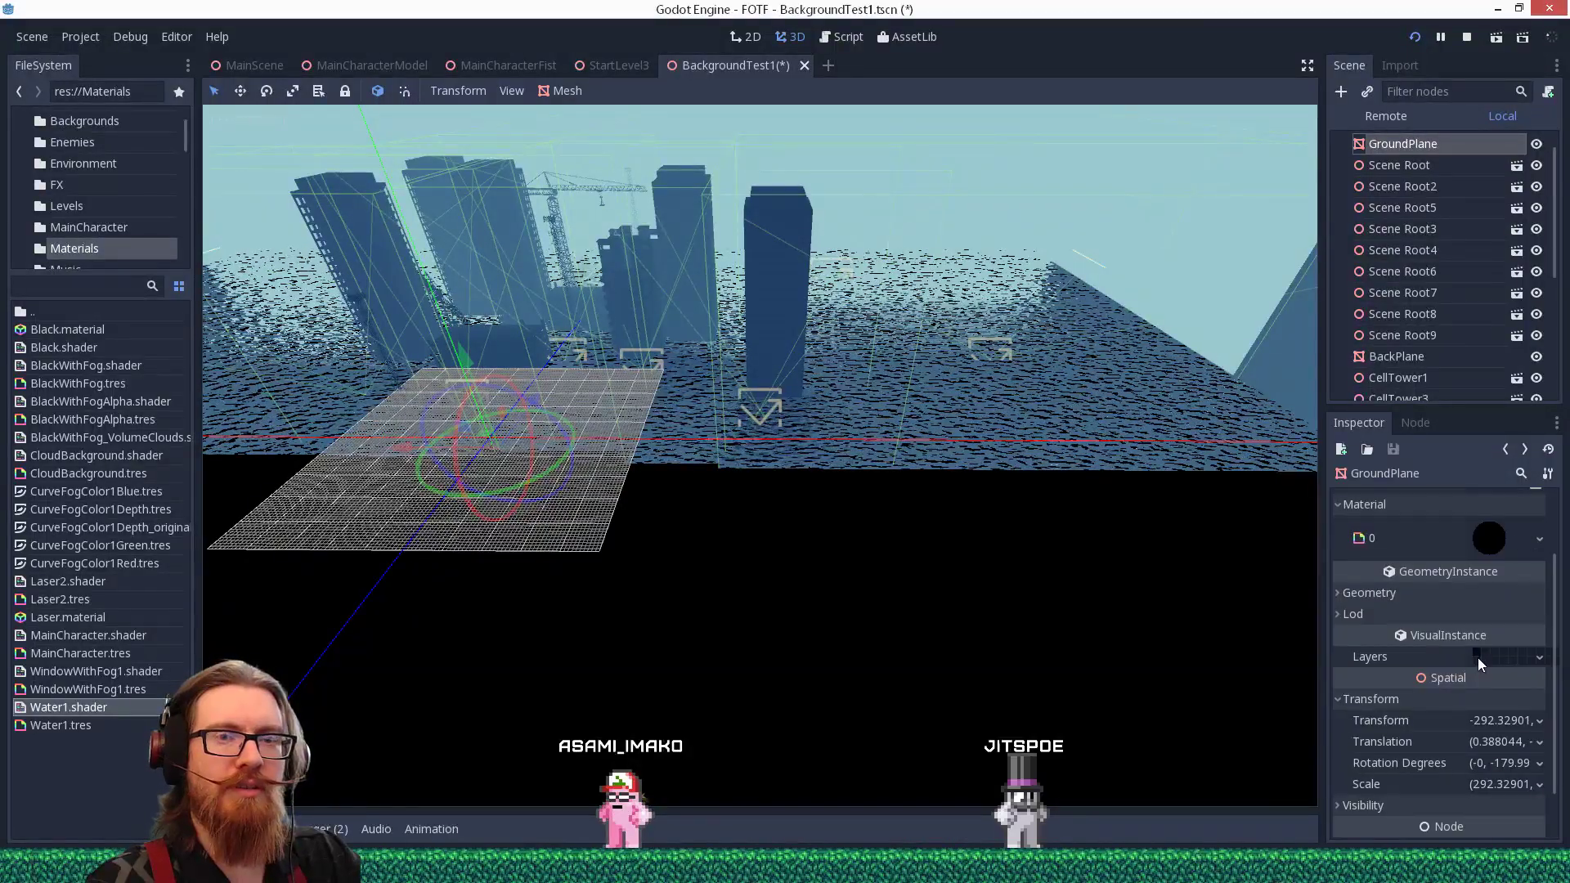
pyautogui.click(1478, 657)
pyautogui.moveTo(859, 482); pyautogui.dragTo(818, 446, button='middle')
pyautogui.scroll(12, 852, 527)
# Adjust the layers in the Cull Mask of ReflectionProbe8 and check the water surface around the probes.
pyautogui.click(698, 538)
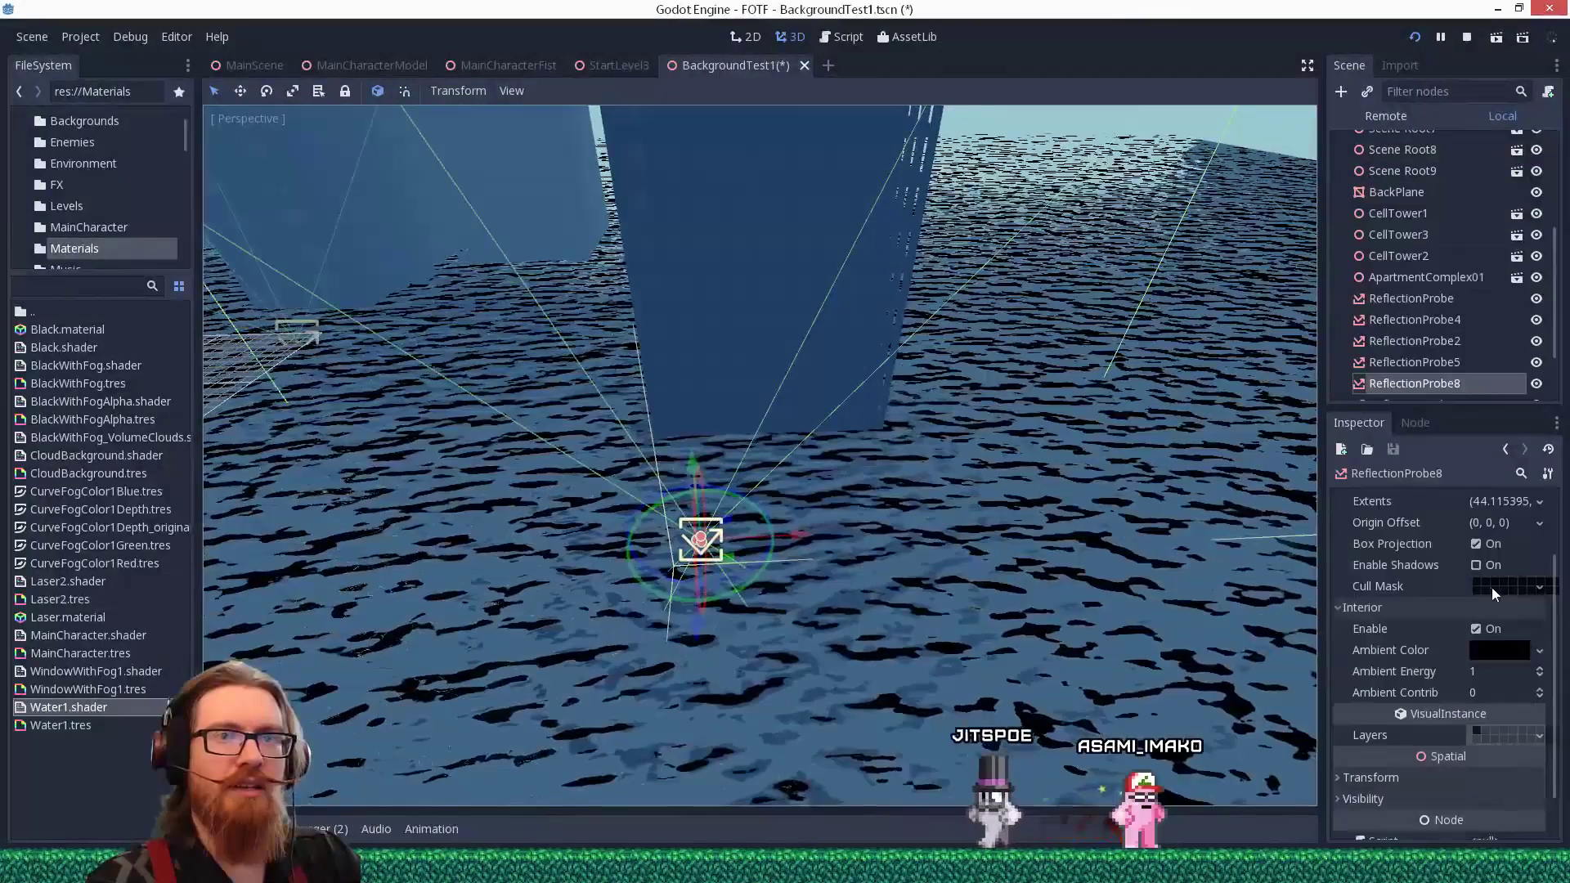
pyautogui.click(1491, 587)
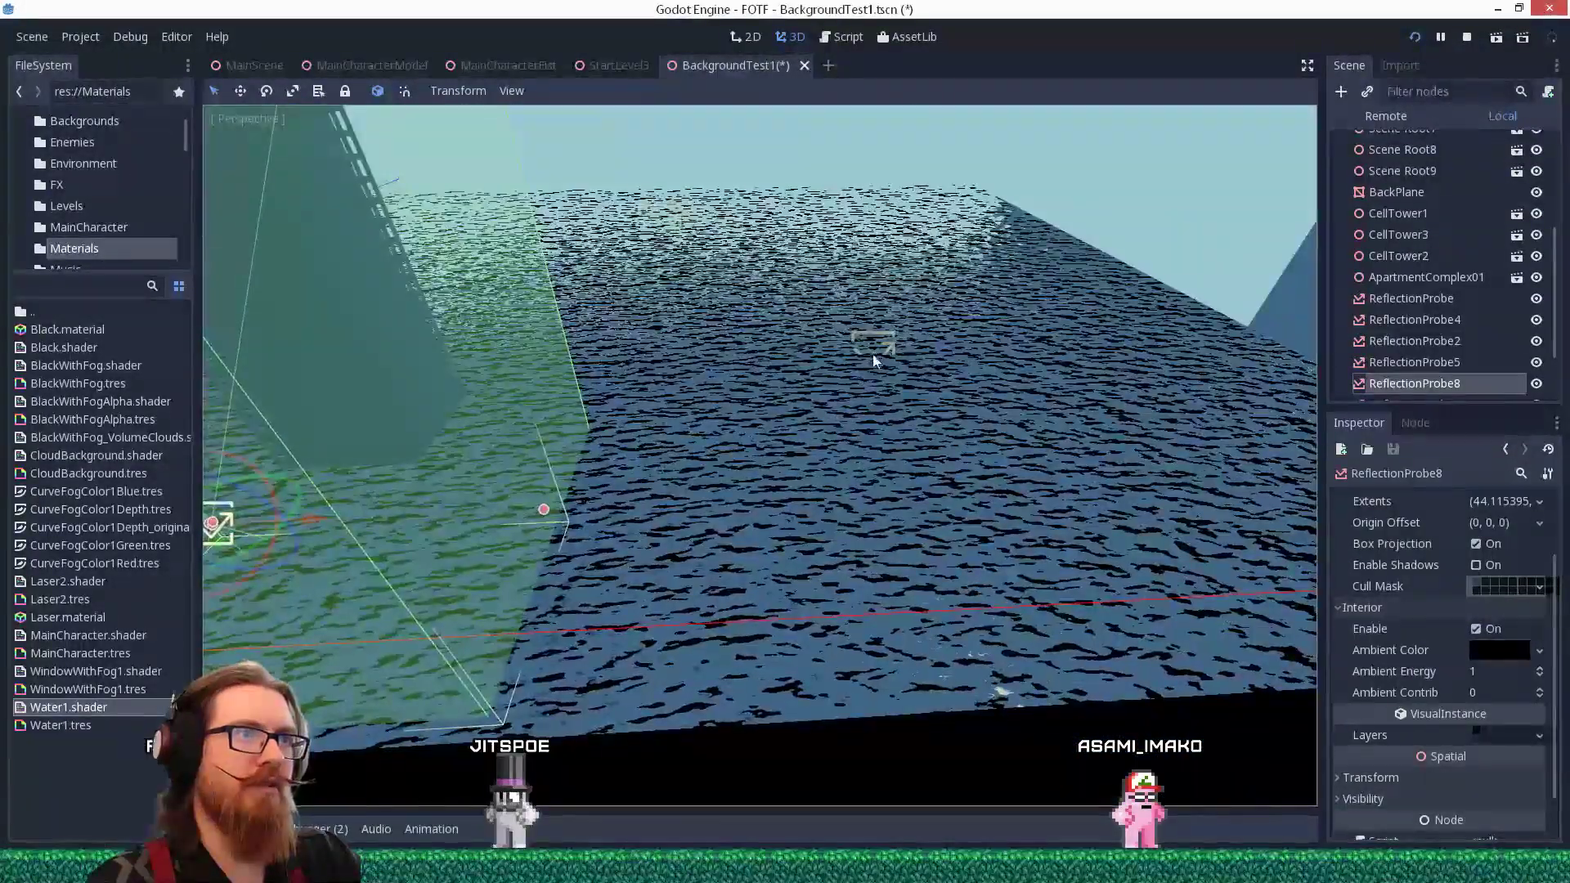
pyautogui.click(873, 354)
pyautogui.click(1492, 587)
pyautogui.click(1331, 635)
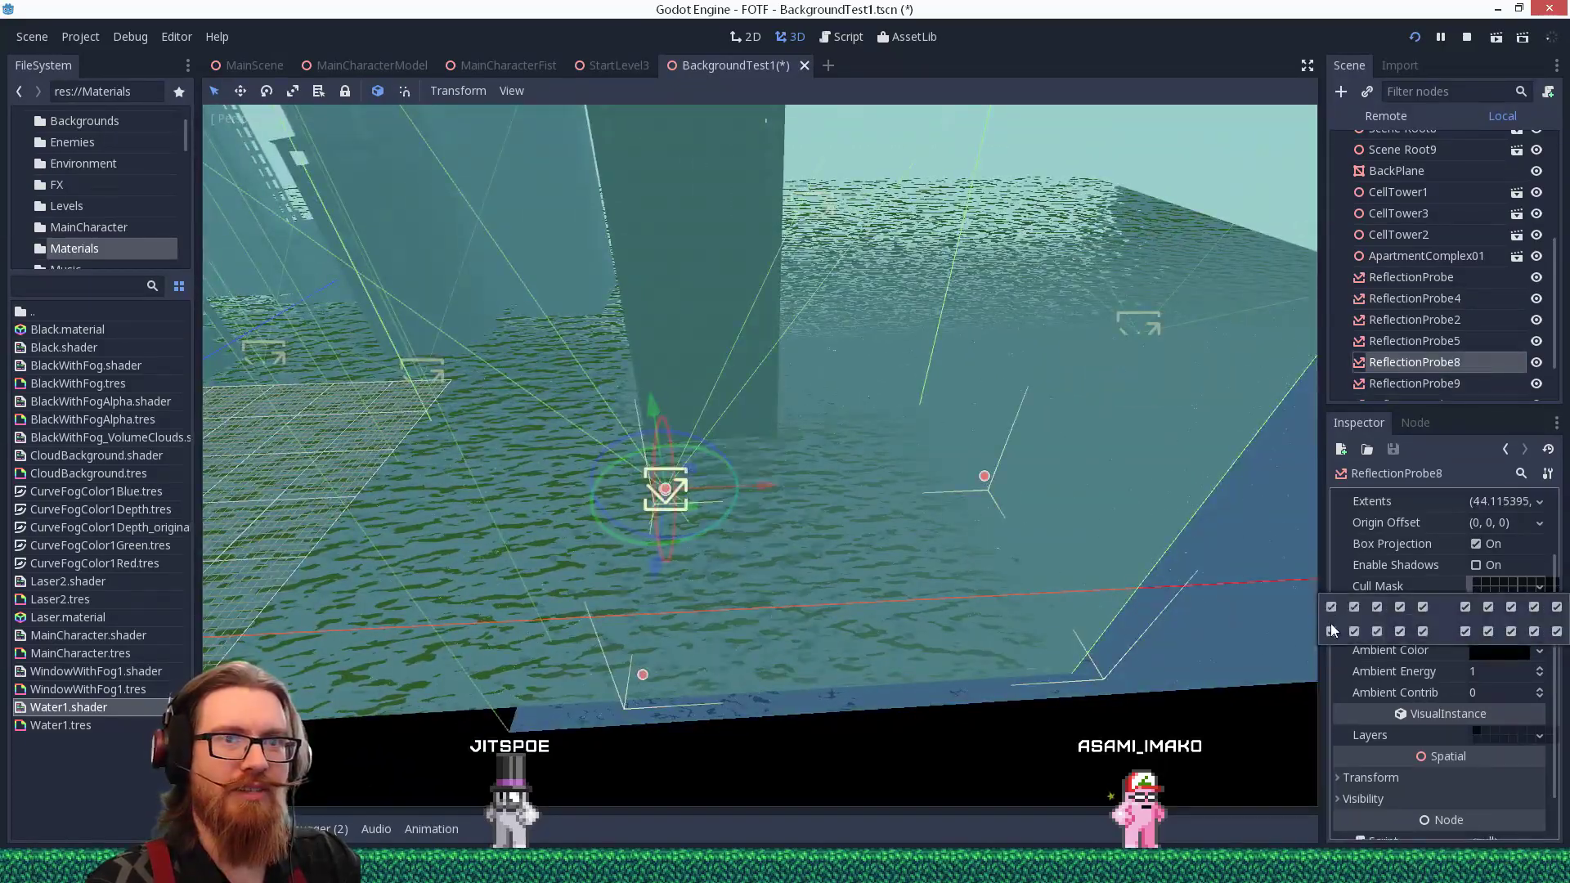
pyautogui.click(1331, 630)
pyautogui.moveTo(1080, 483); pyautogui.dragTo(905, 659, button='middle')
pyautogui.click(830, 484)
pyautogui.moveTo(831, 484); pyautogui.dragTo(811, 240, button='middle')
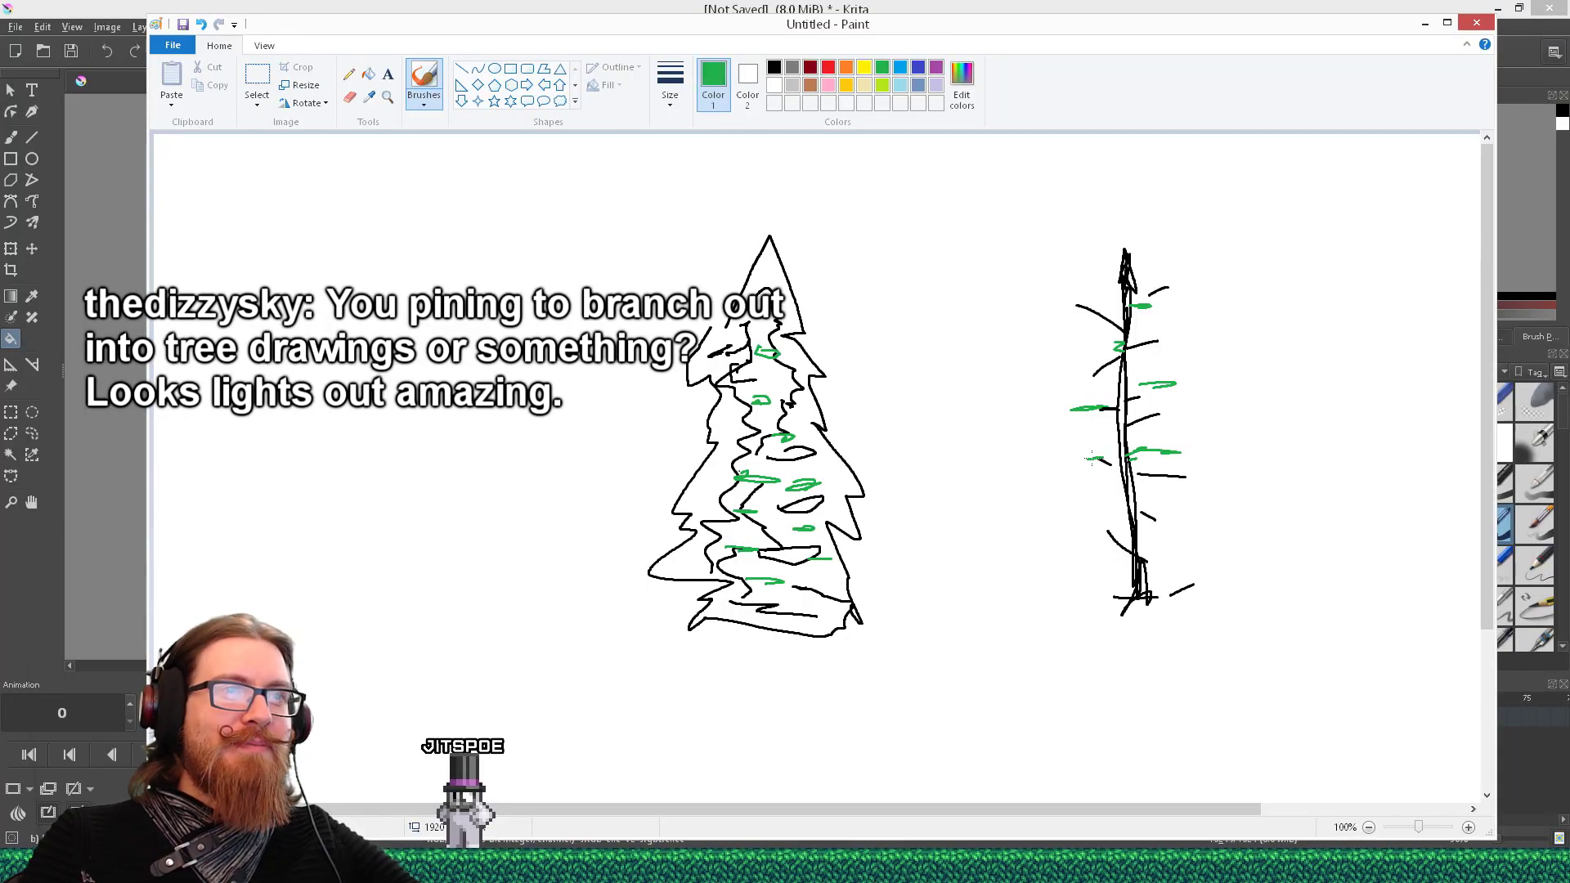
# Switch to the Paint sketch, mark the offset between the red and green planes with an arrow and a green bracket, and return to Godot.
pyautogui.hotkey('alt', 'Tab')
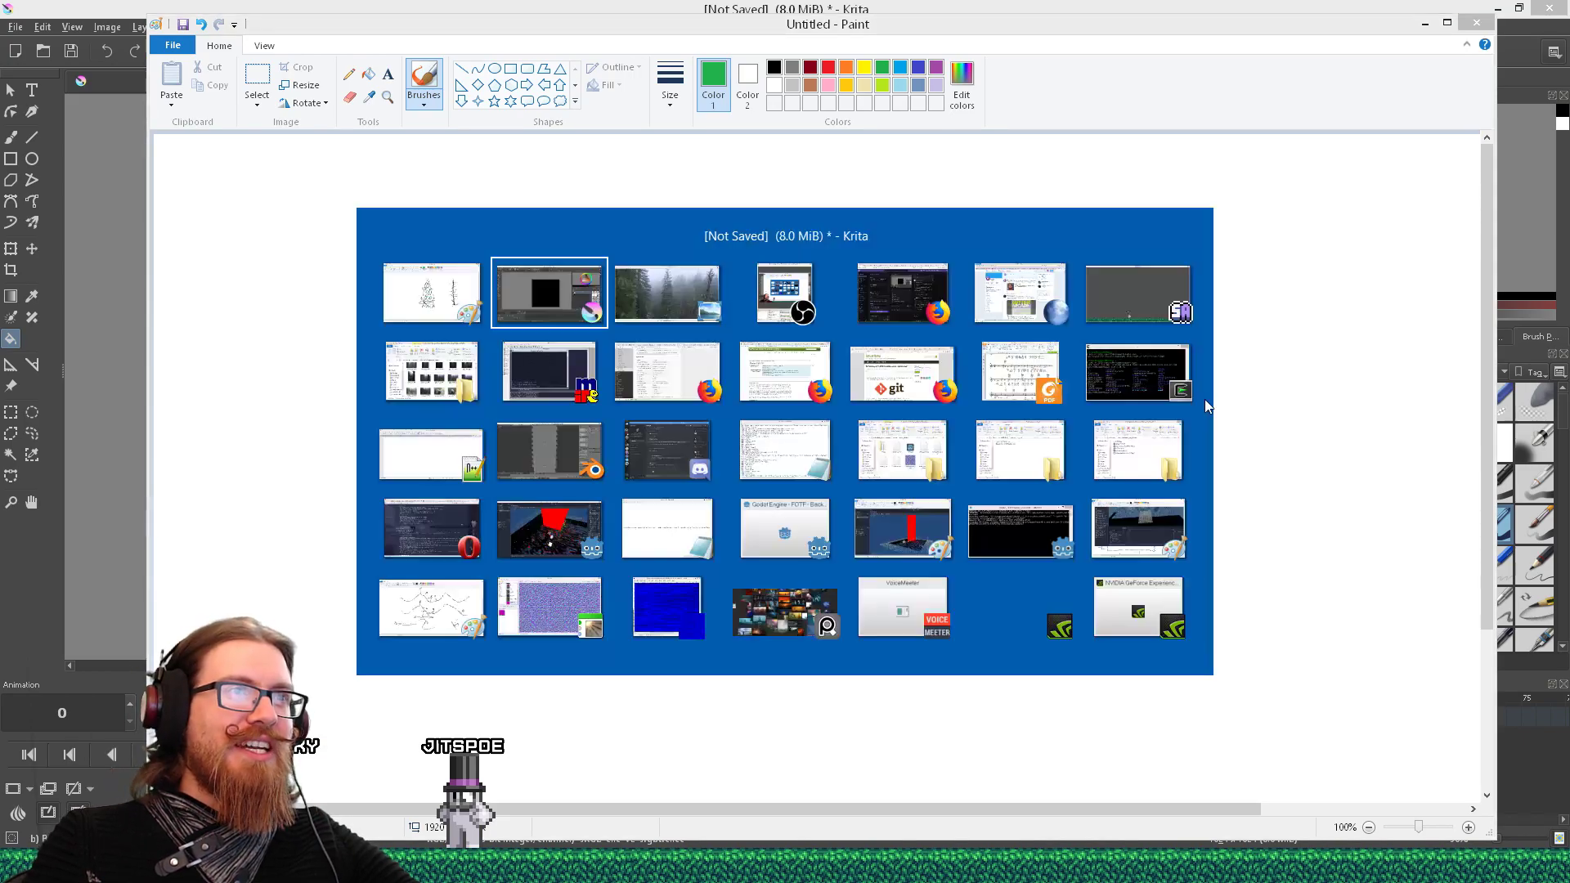
pyautogui.hotkey('alt', 'Tab')
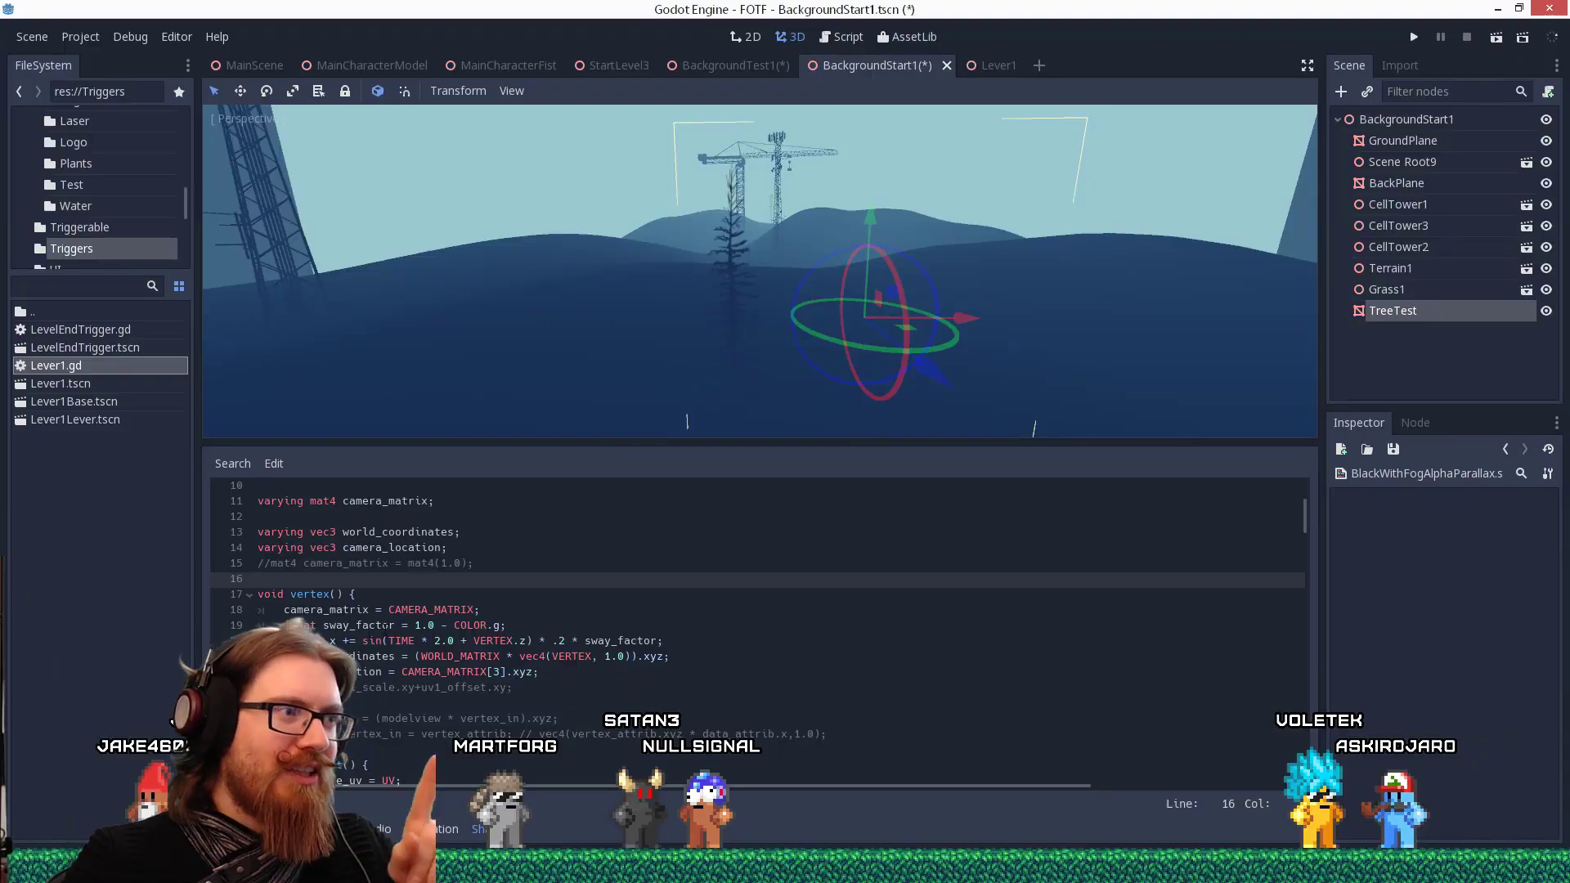
pyautogui.hotkey('alt', 'Tab')
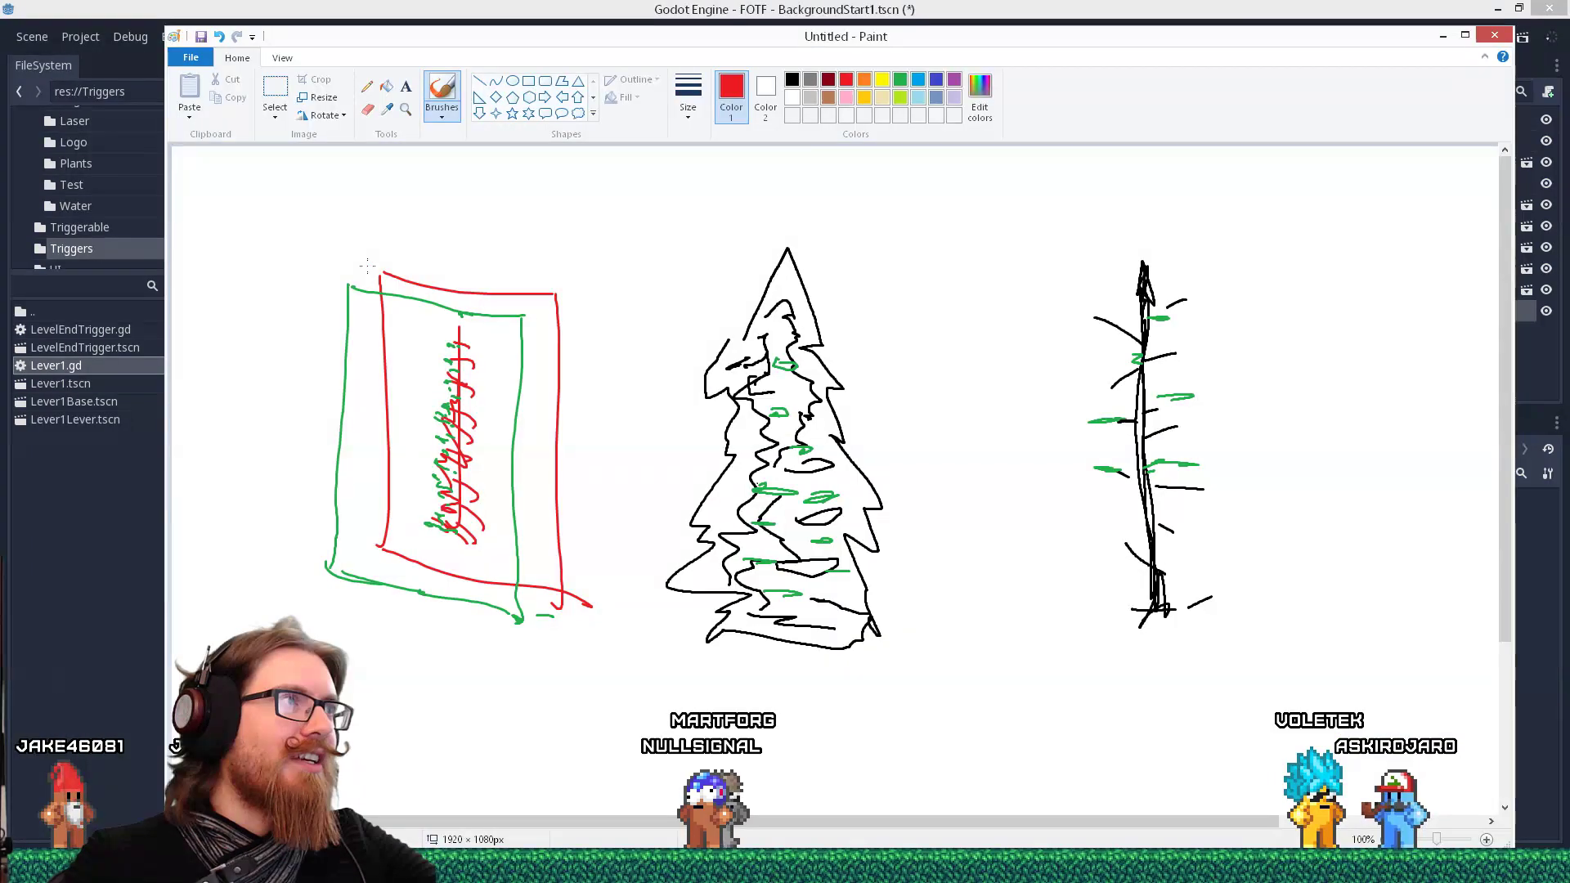
pyautogui.moveTo(381, 265); pyautogui.dragTo(343, 277)
pyautogui.click(899, 79)
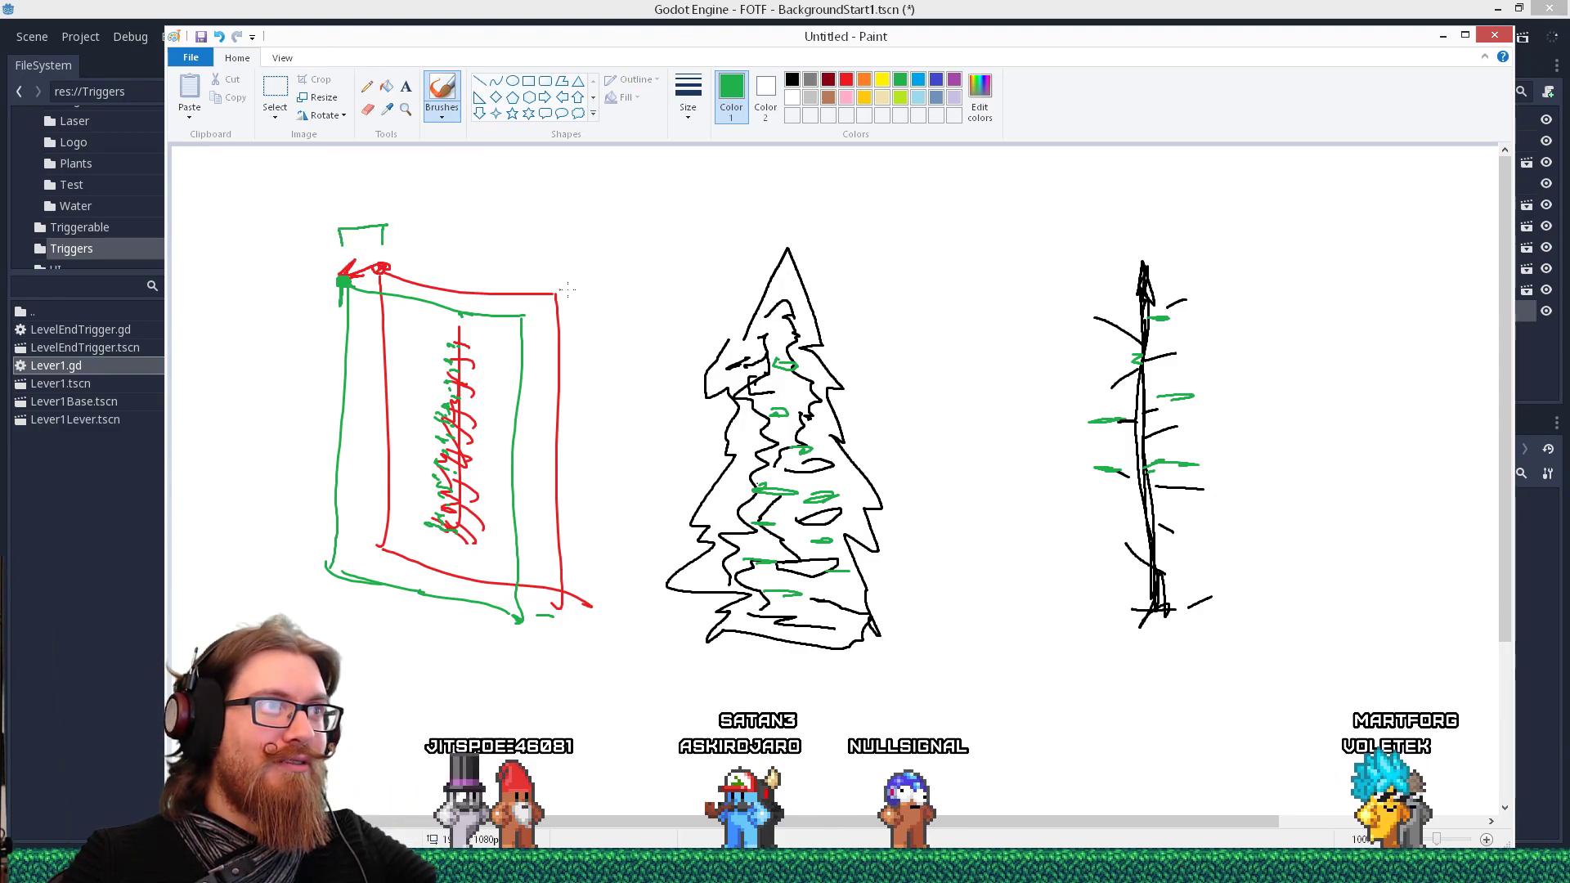
pyautogui.hotkey('alt', 'Tab')
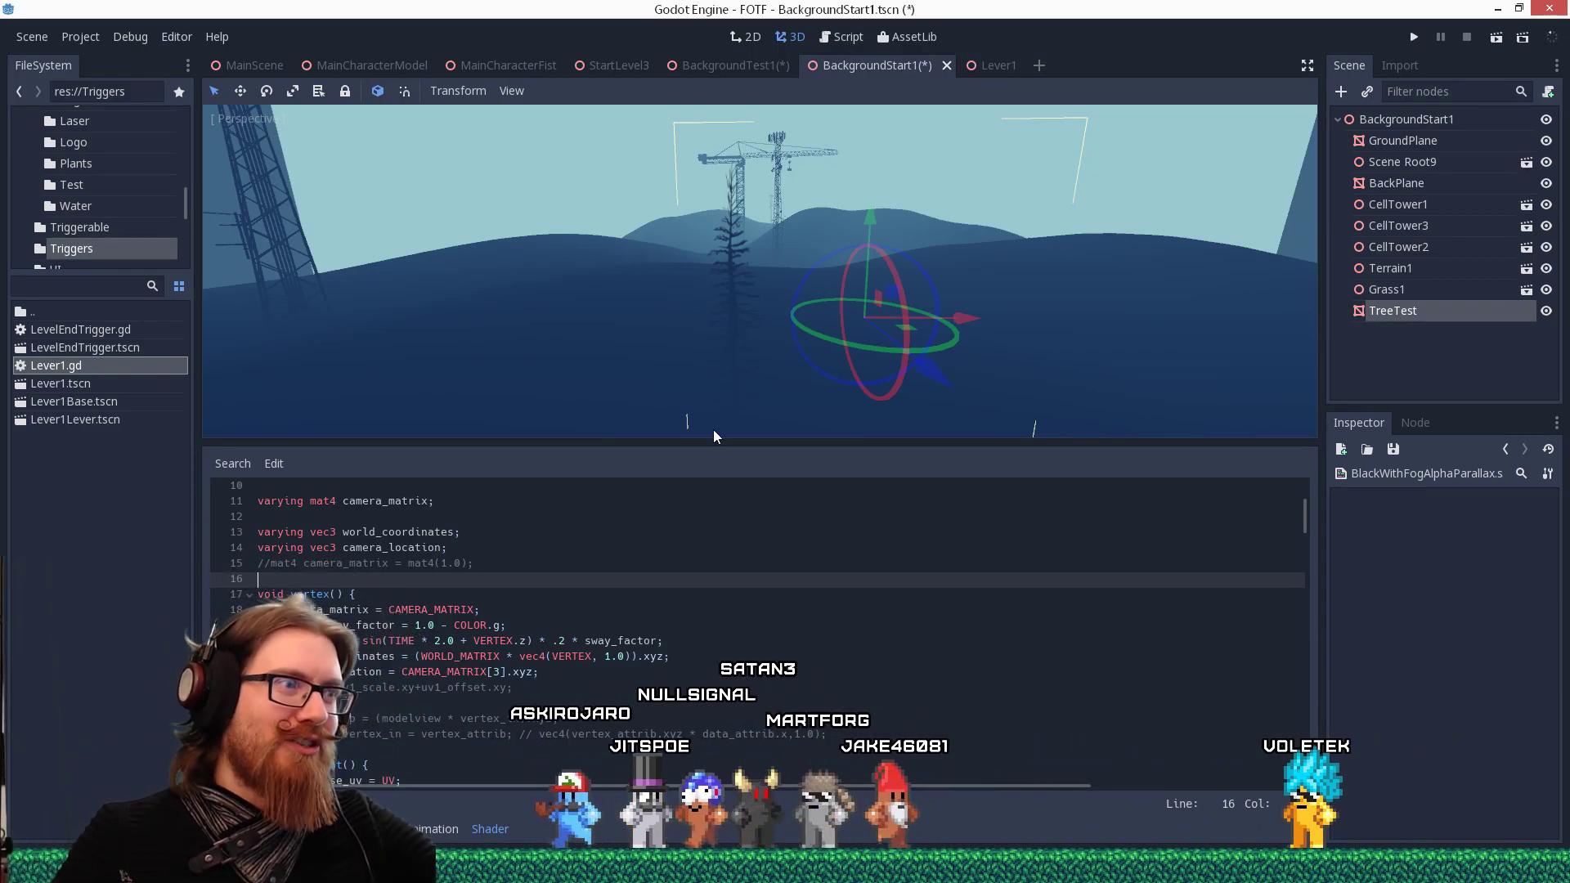
# Change the parallax_uv formula in the tree shader to UV - view_dir.xy / view_dir.z and check the tree from another angle.
pyautogui.scroll(-1, 569, 521)
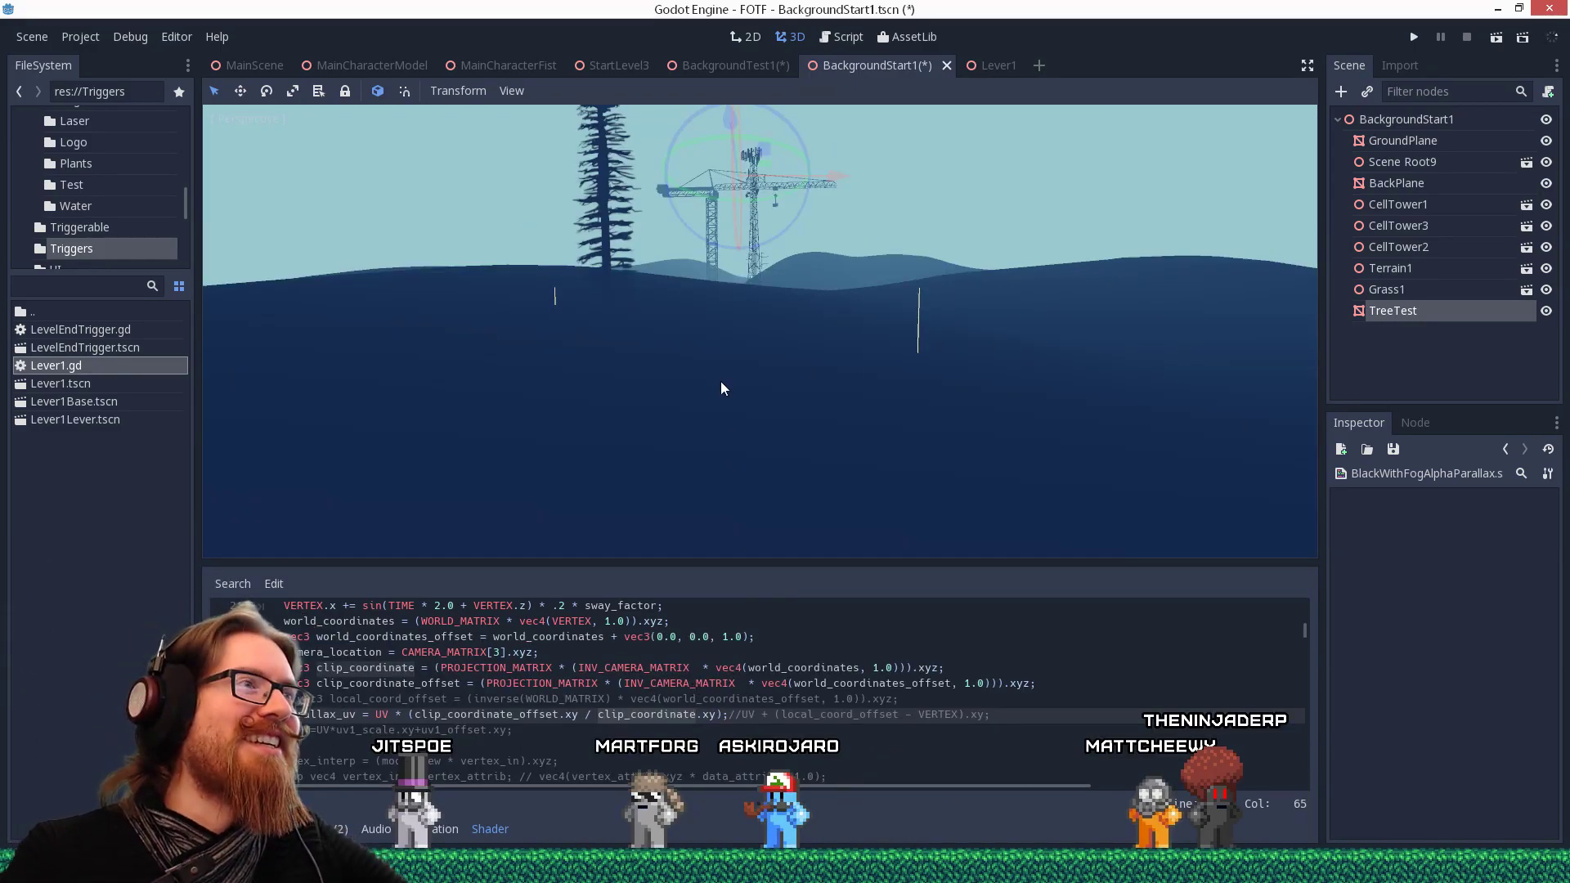
pyautogui.moveTo(720, 381); pyautogui.dragTo(660, 400, button='middle')
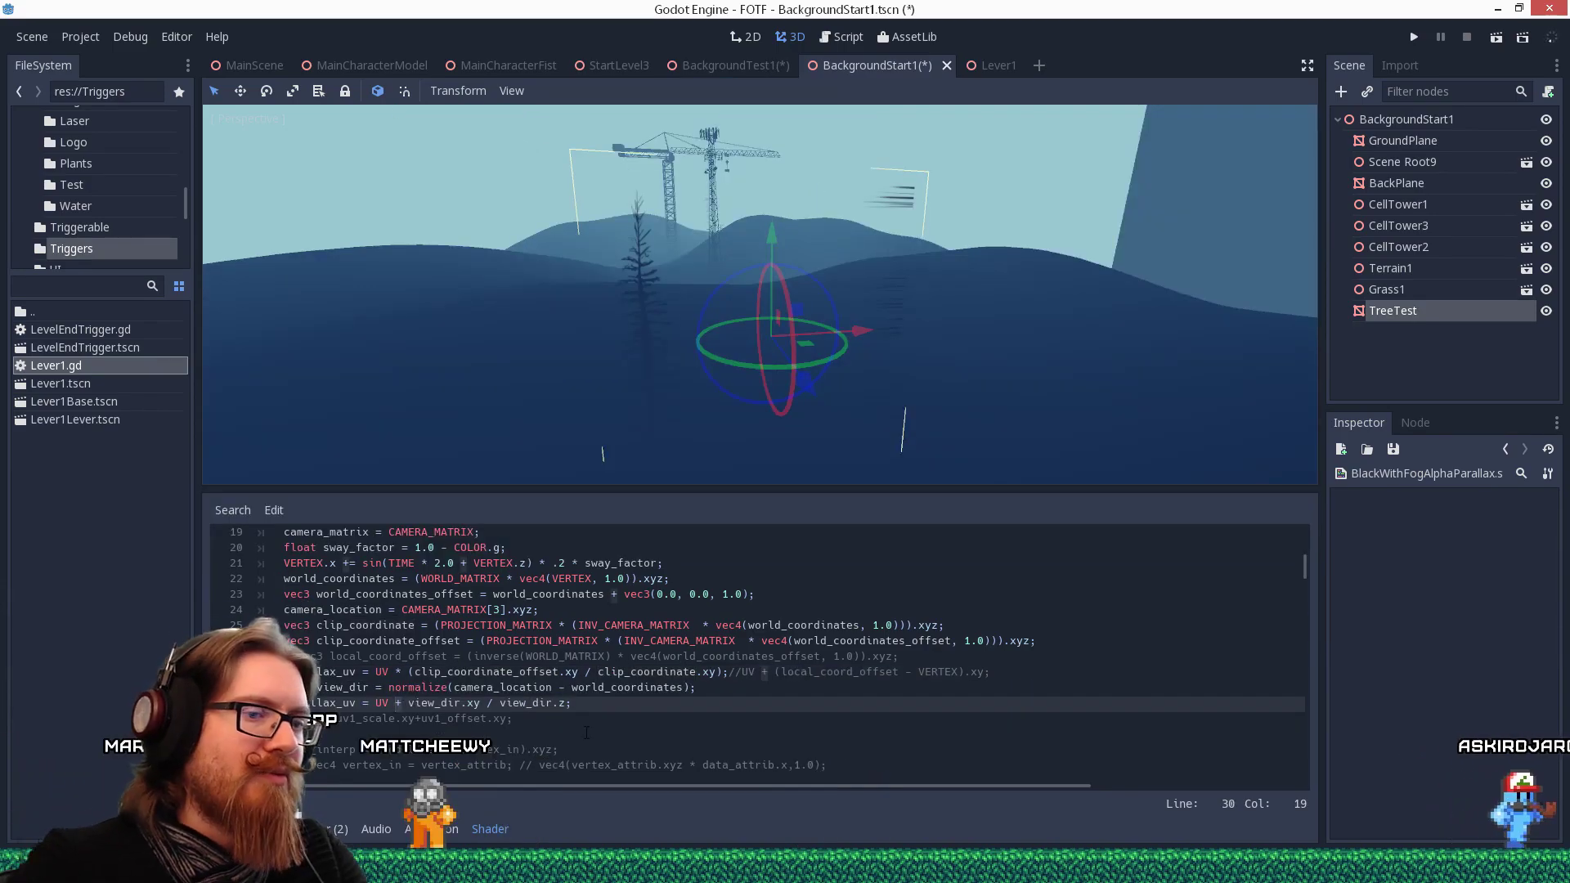
pyautogui.press('BackSpace')
pyautogui.press('Up')
pyautogui.moveTo(642, 310); pyautogui.dragTo(781, 327, button='middle')
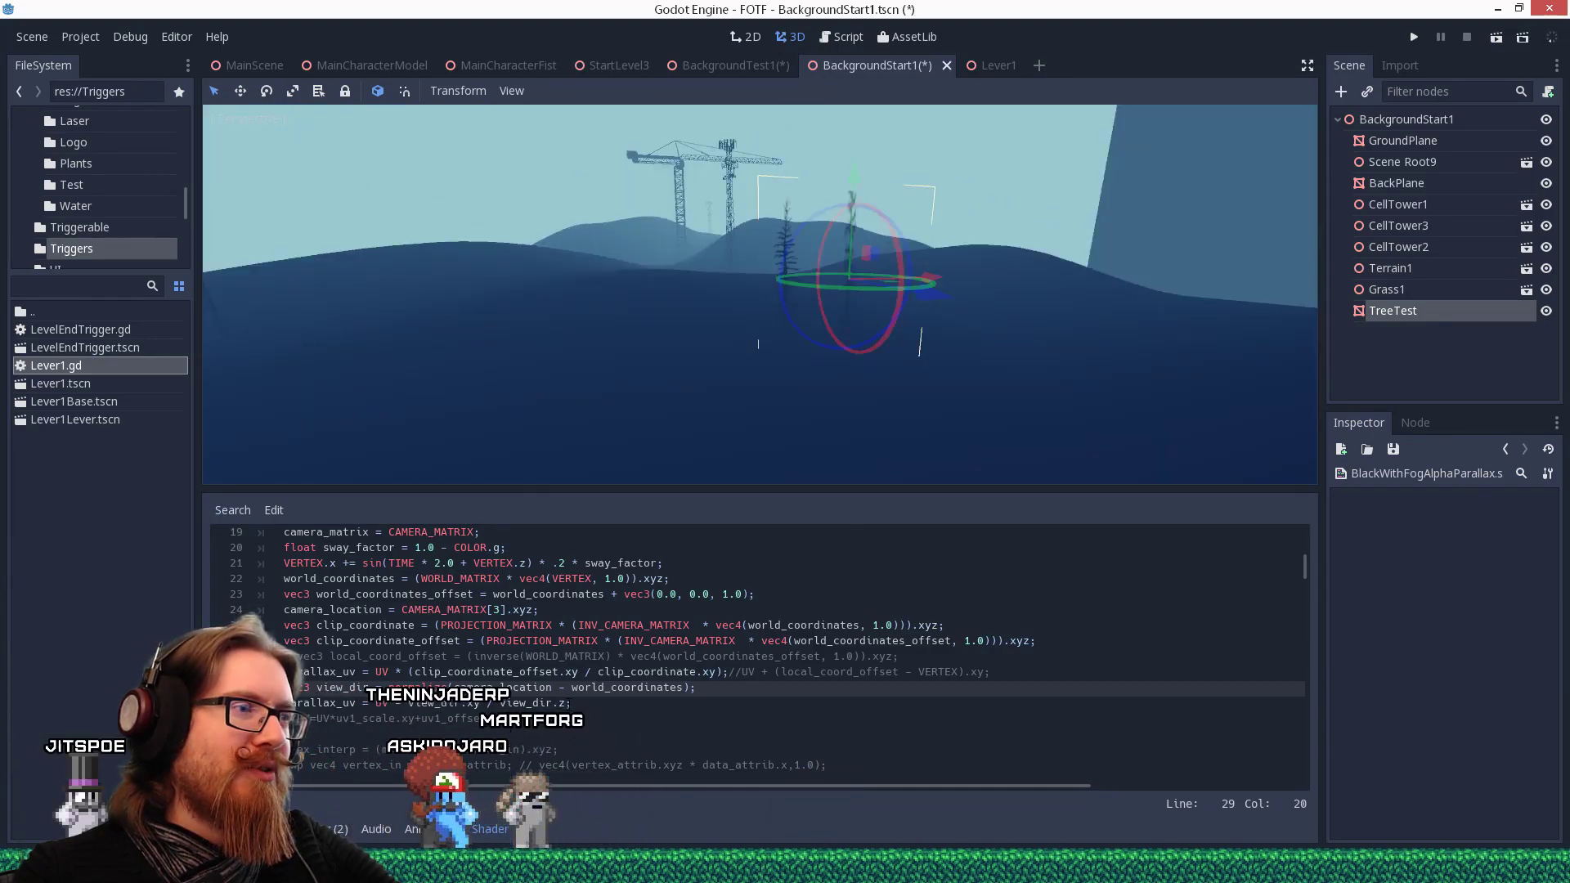
# Consult the ParallaxMapping function on the LearnOpenGL page and multiply the view direction offset in parallax_uv by 0.01.
pyautogui.hotkey('alt', 'Tab')
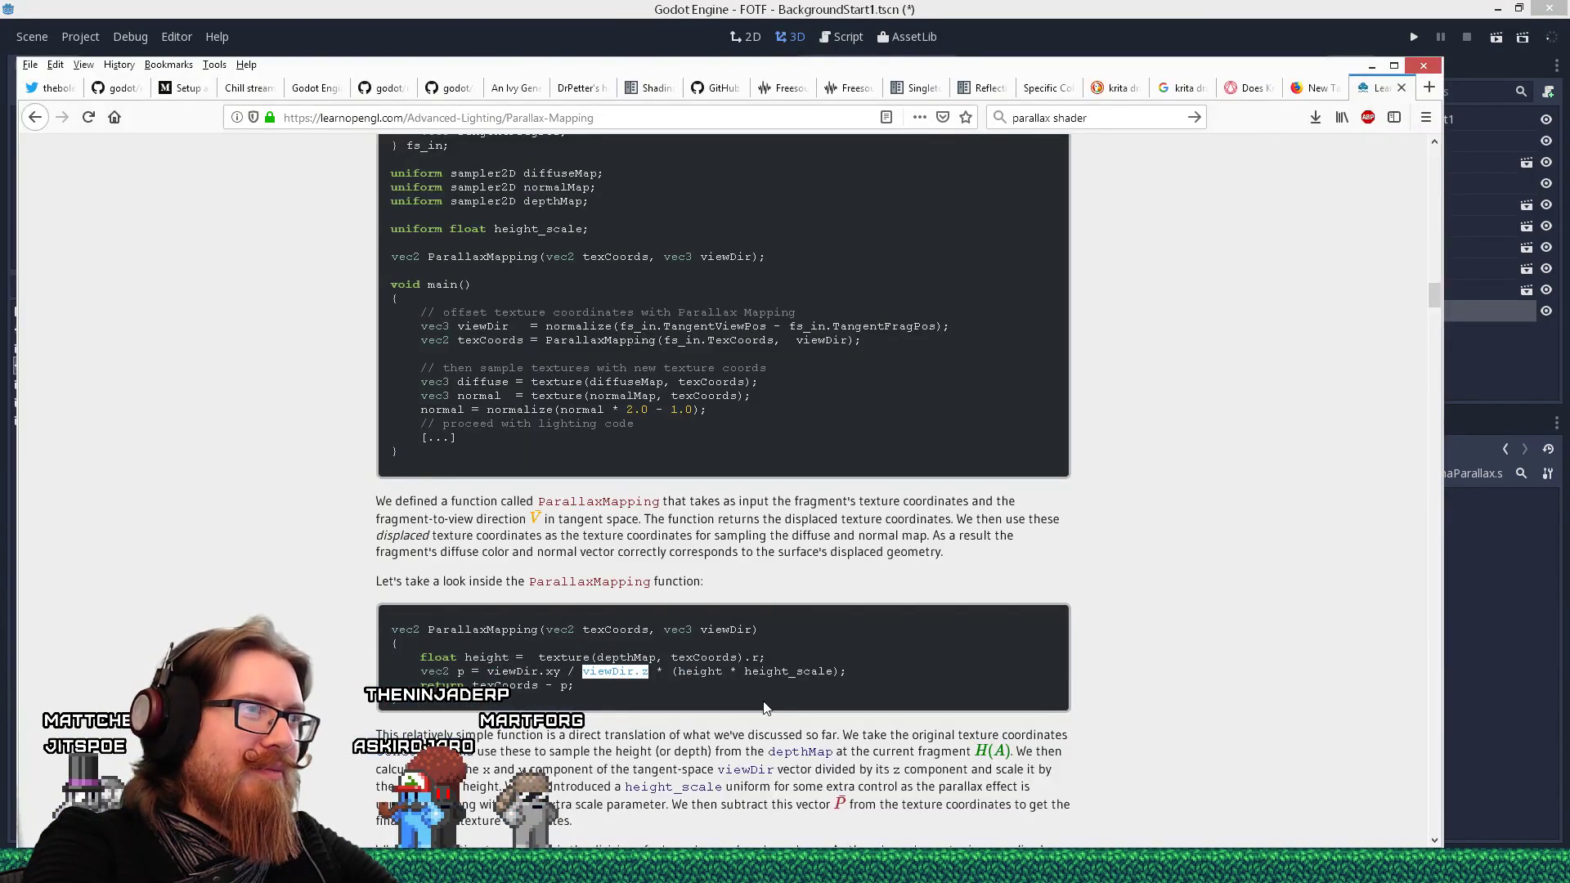
pyautogui.hotkey('alt', 'Tab')
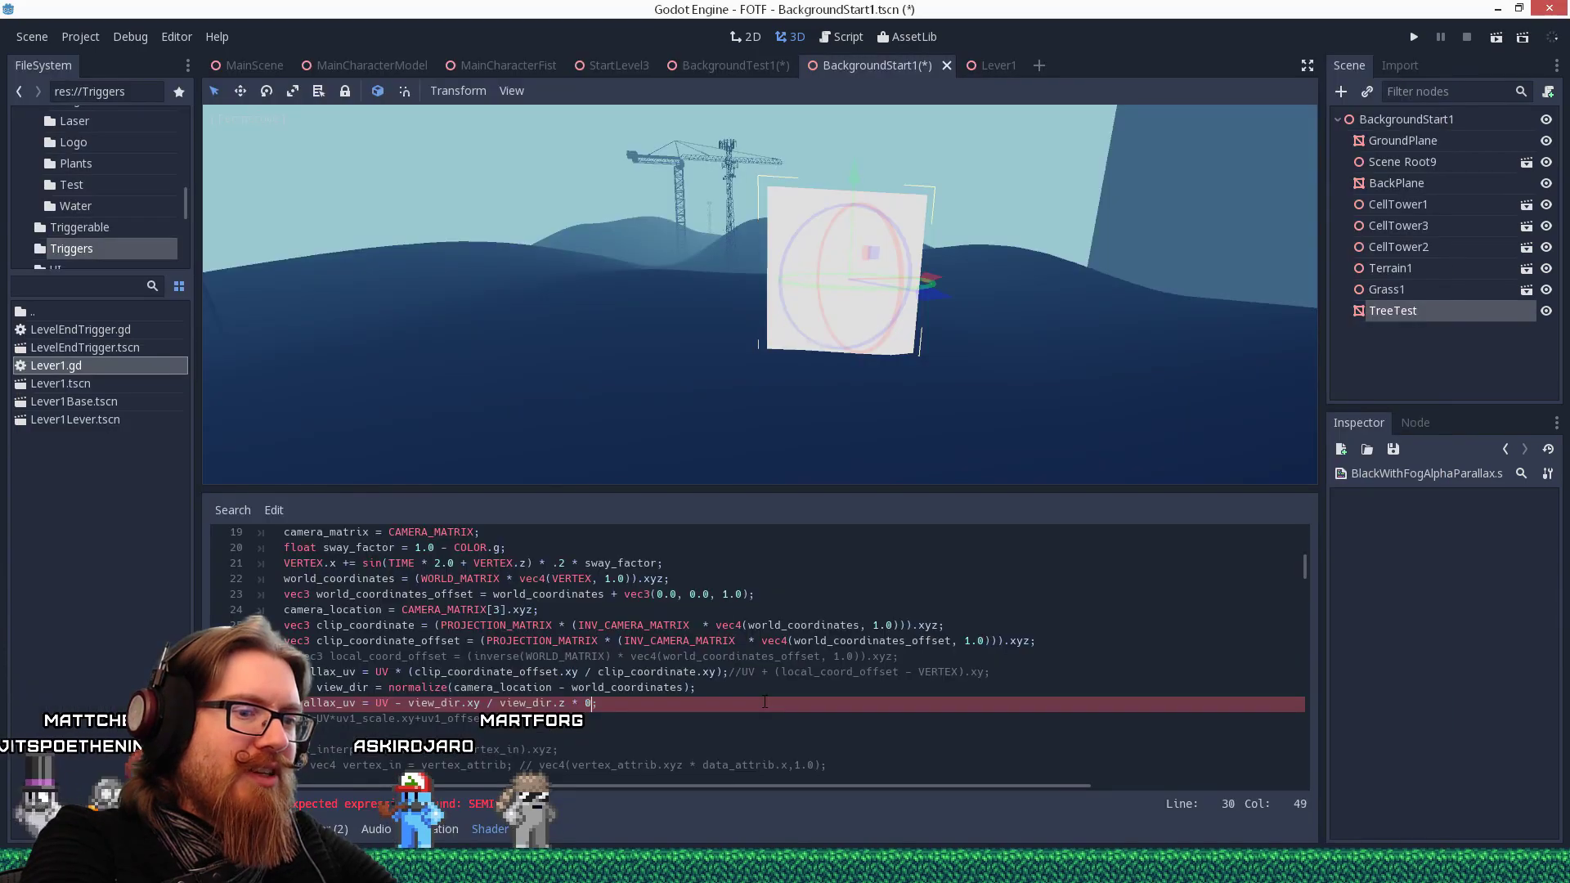
pyautogui.click(765, 688)
pyautogui.moveTo(855, 442); pyautogui.dragTo(1050, 346, button='middle')
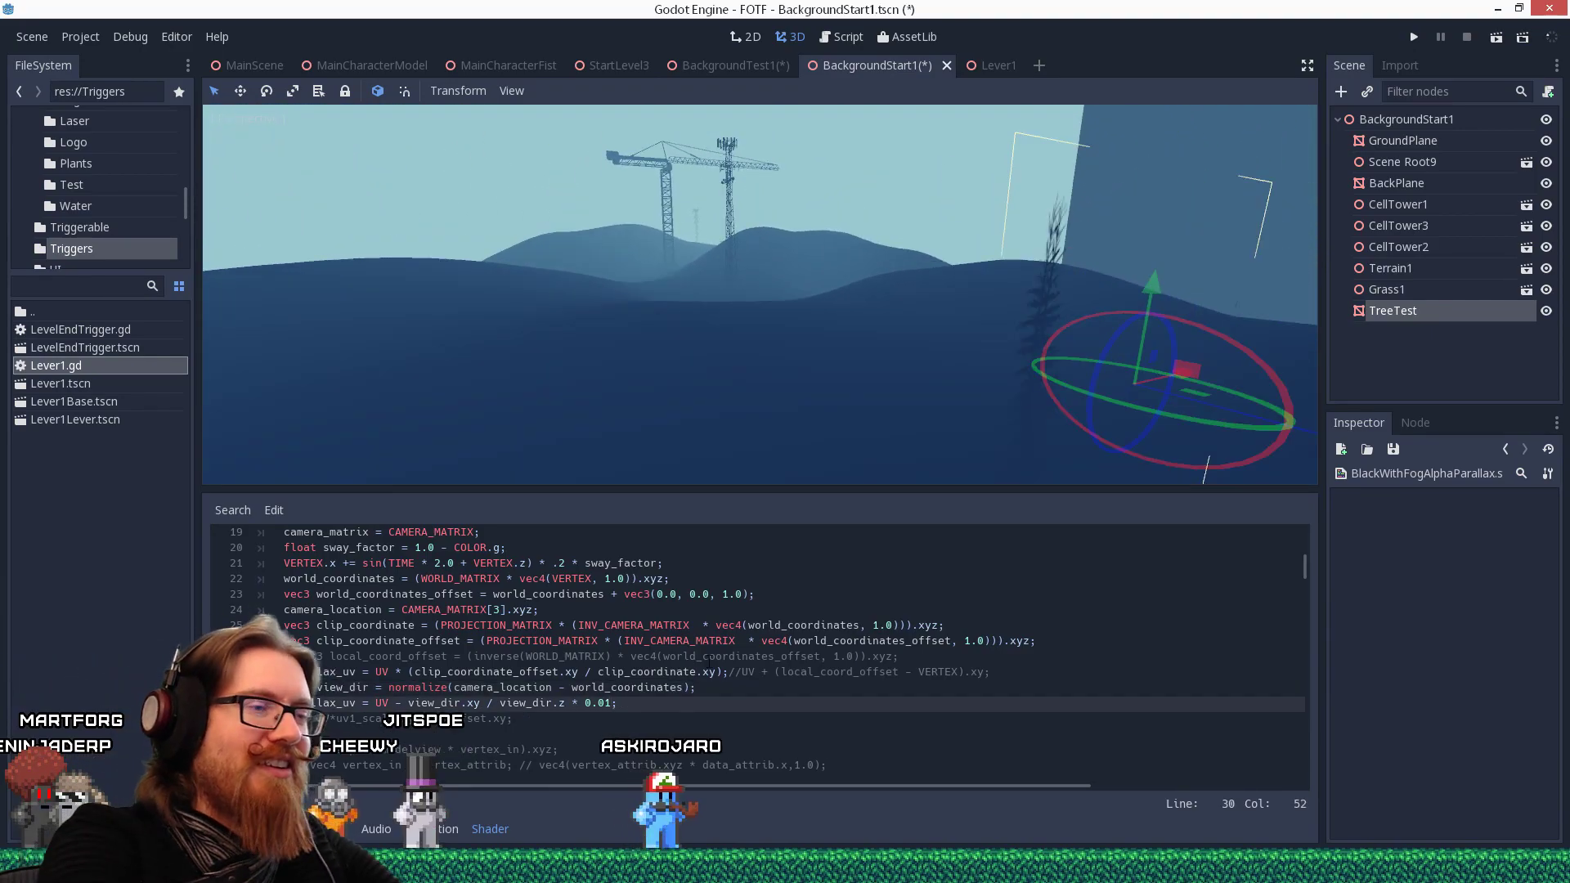
# Set the parallax_uv offset multiplier to 0.02 and check the tree's parallax in the viewport.
pyautogui.press('Left')
pyautogui.press('BackSpace')
pyautogui.press('Up')
pyautogui.moveTo(822, 384); pyautogui.dragTo(812, 420, button='middle')
pyautogui.click(598, 704)
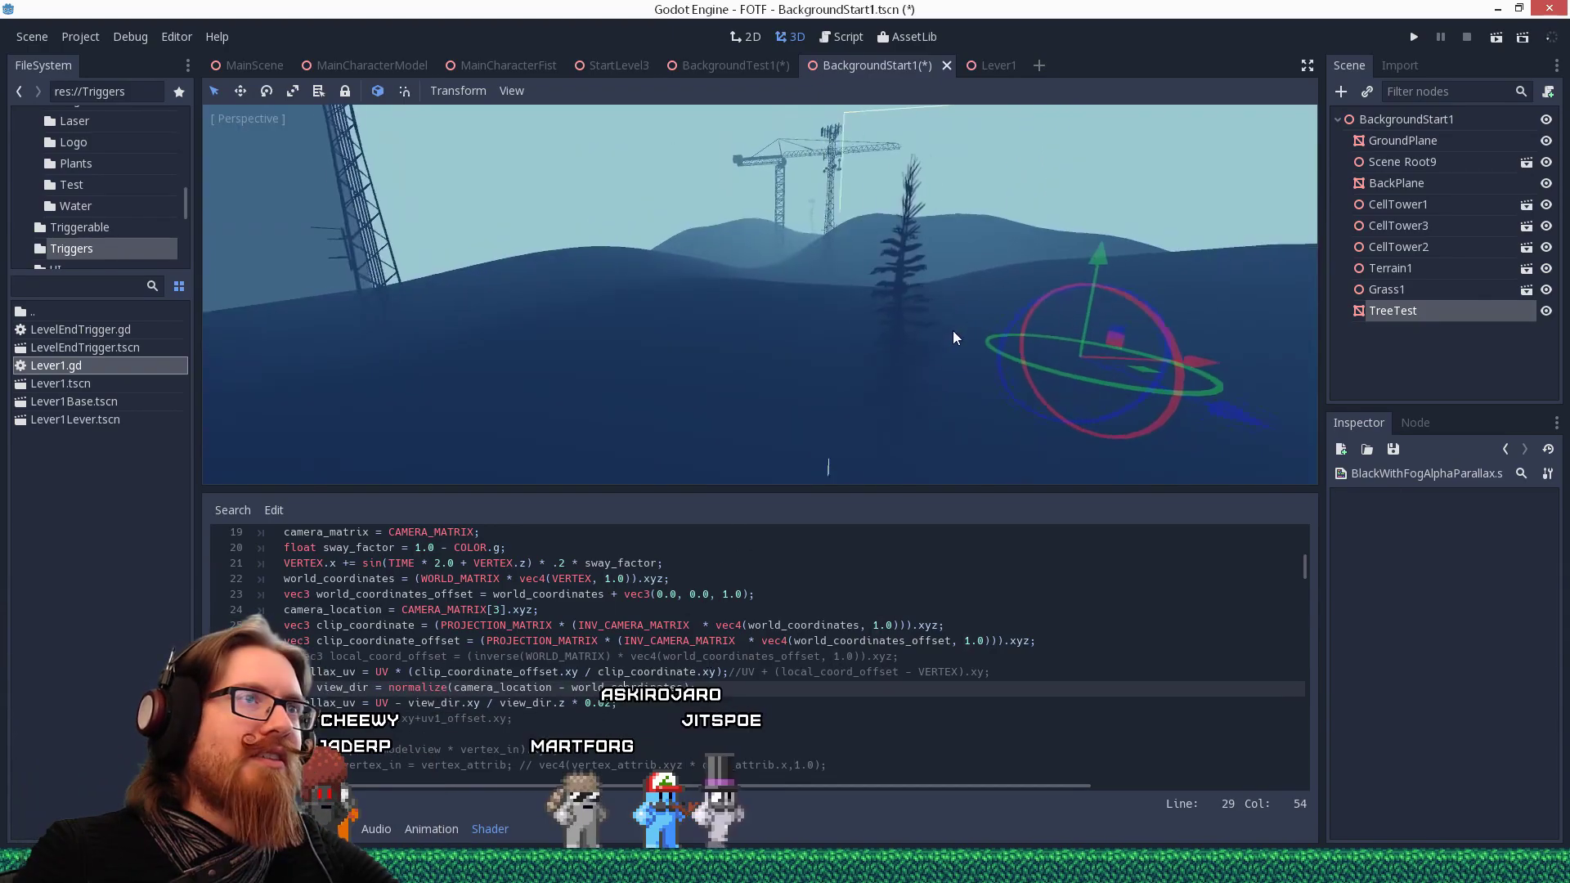
pyautogui.moveTo(954, 330); pyautogui.dragTo(993, 394, button='middle')
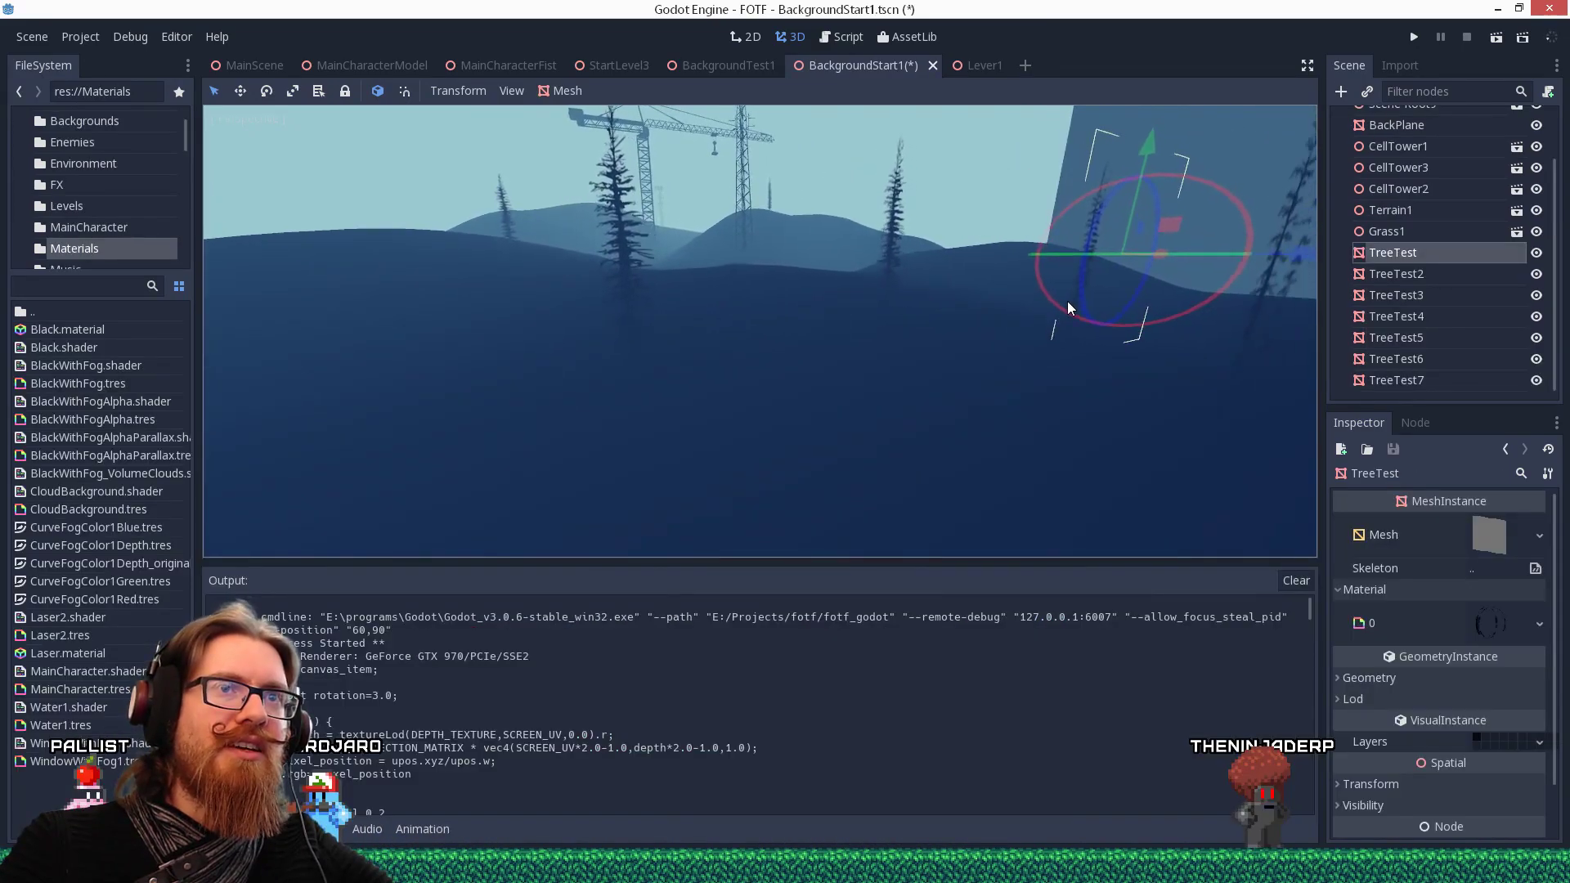
# Examine the group of trees on the hills, run the project and jump to check them in the game.
pyautogui.moveTo(1067, 307); pyautogui.dragTo(874, 392, button='middle')
pyautogui.scroll(5, 903, 360)
pyautogui.scroll(-5, 901, 353)
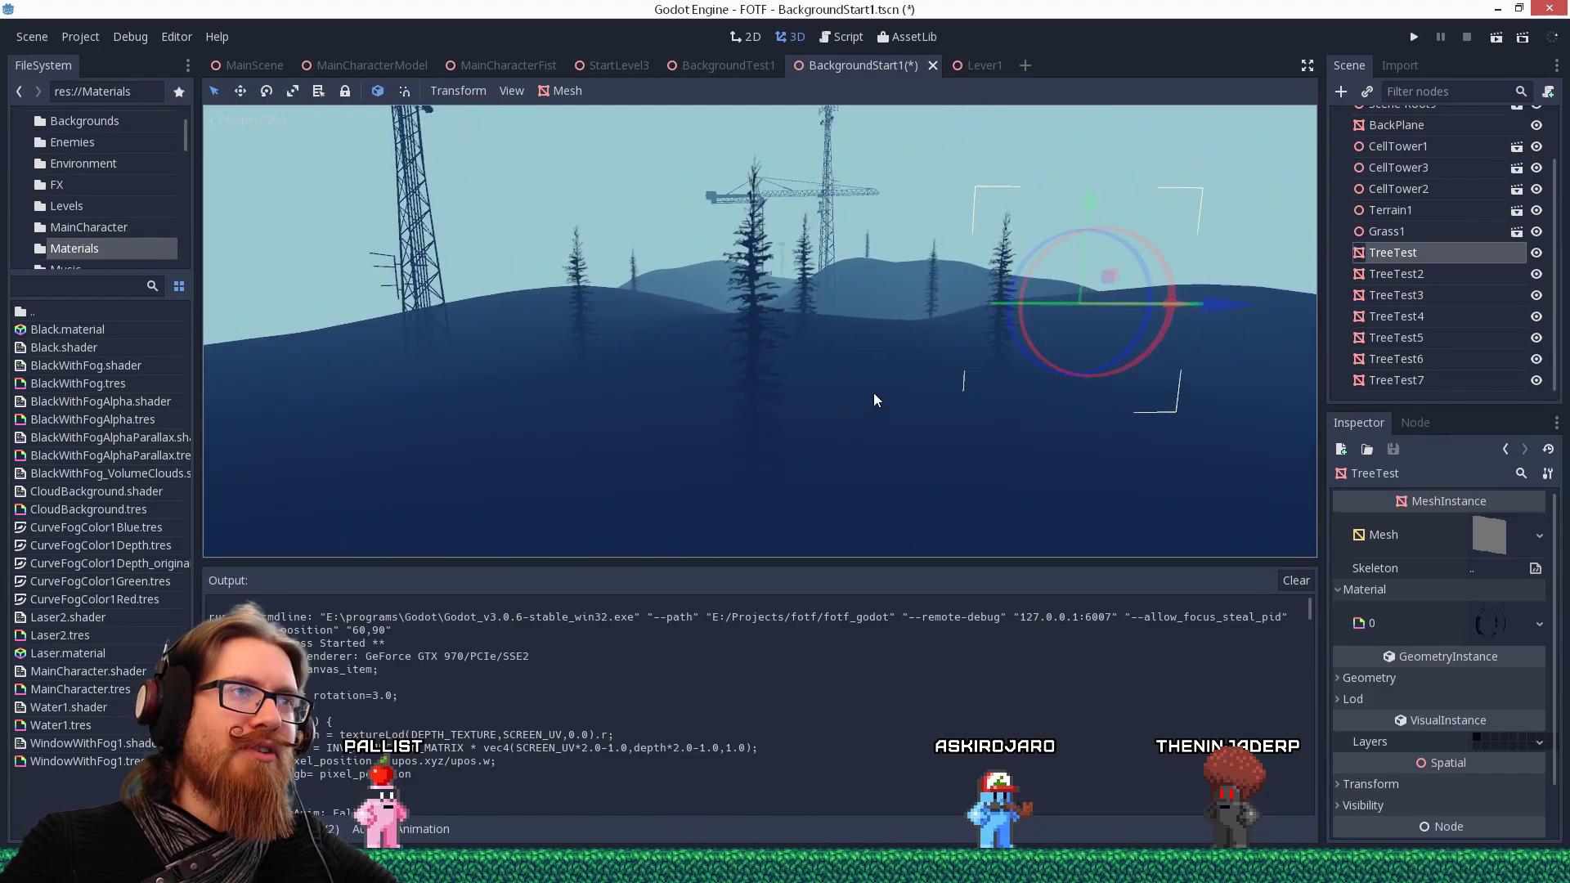
pyautogui.press('F5')
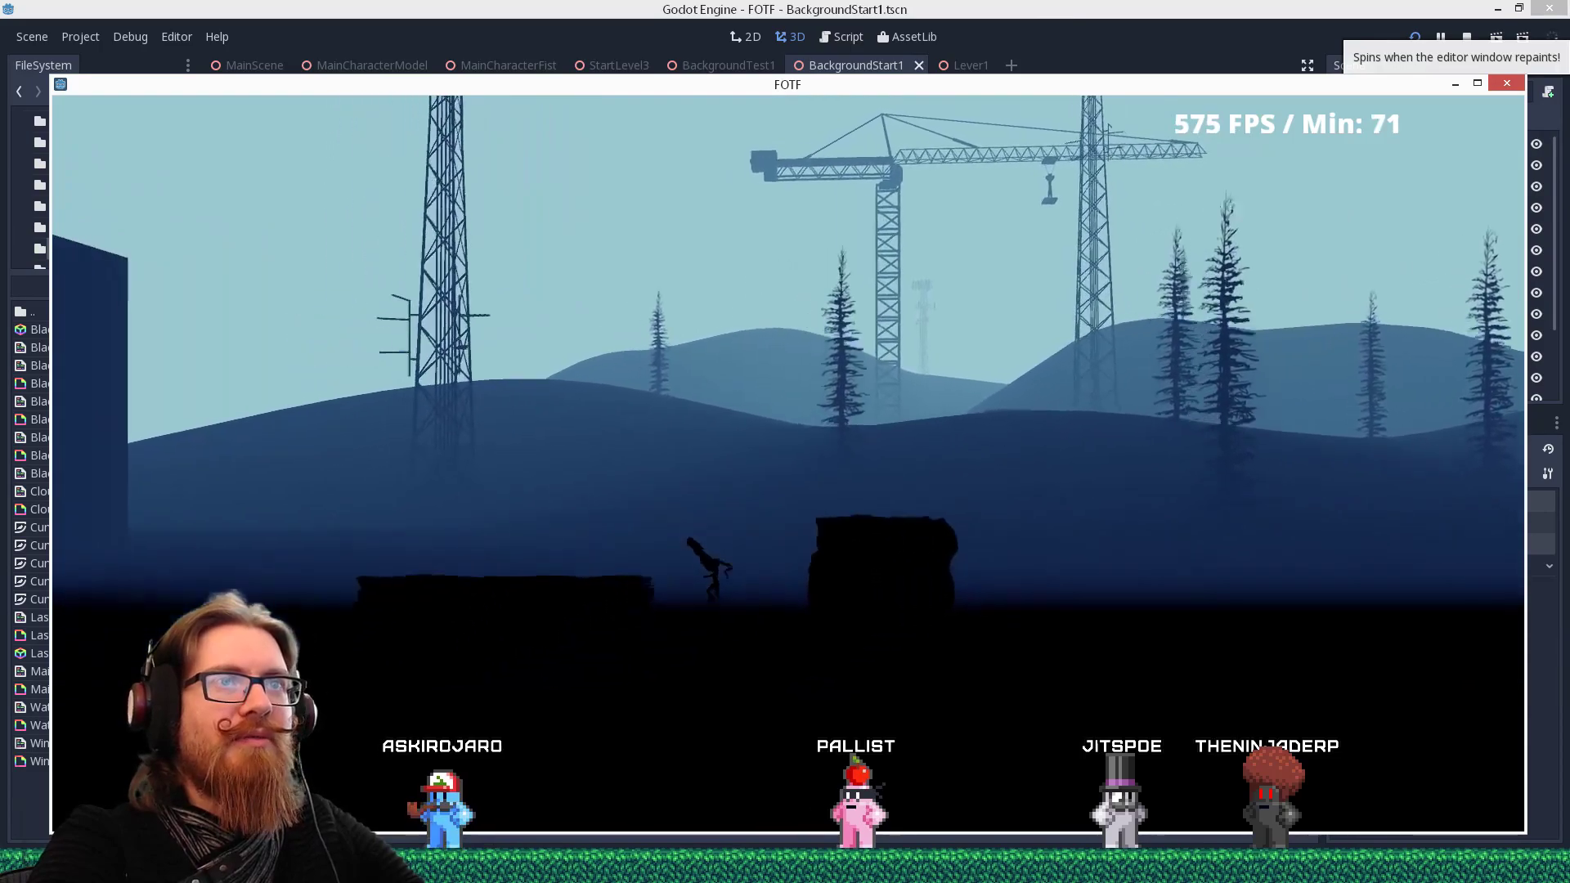
pyautogui.press('space')
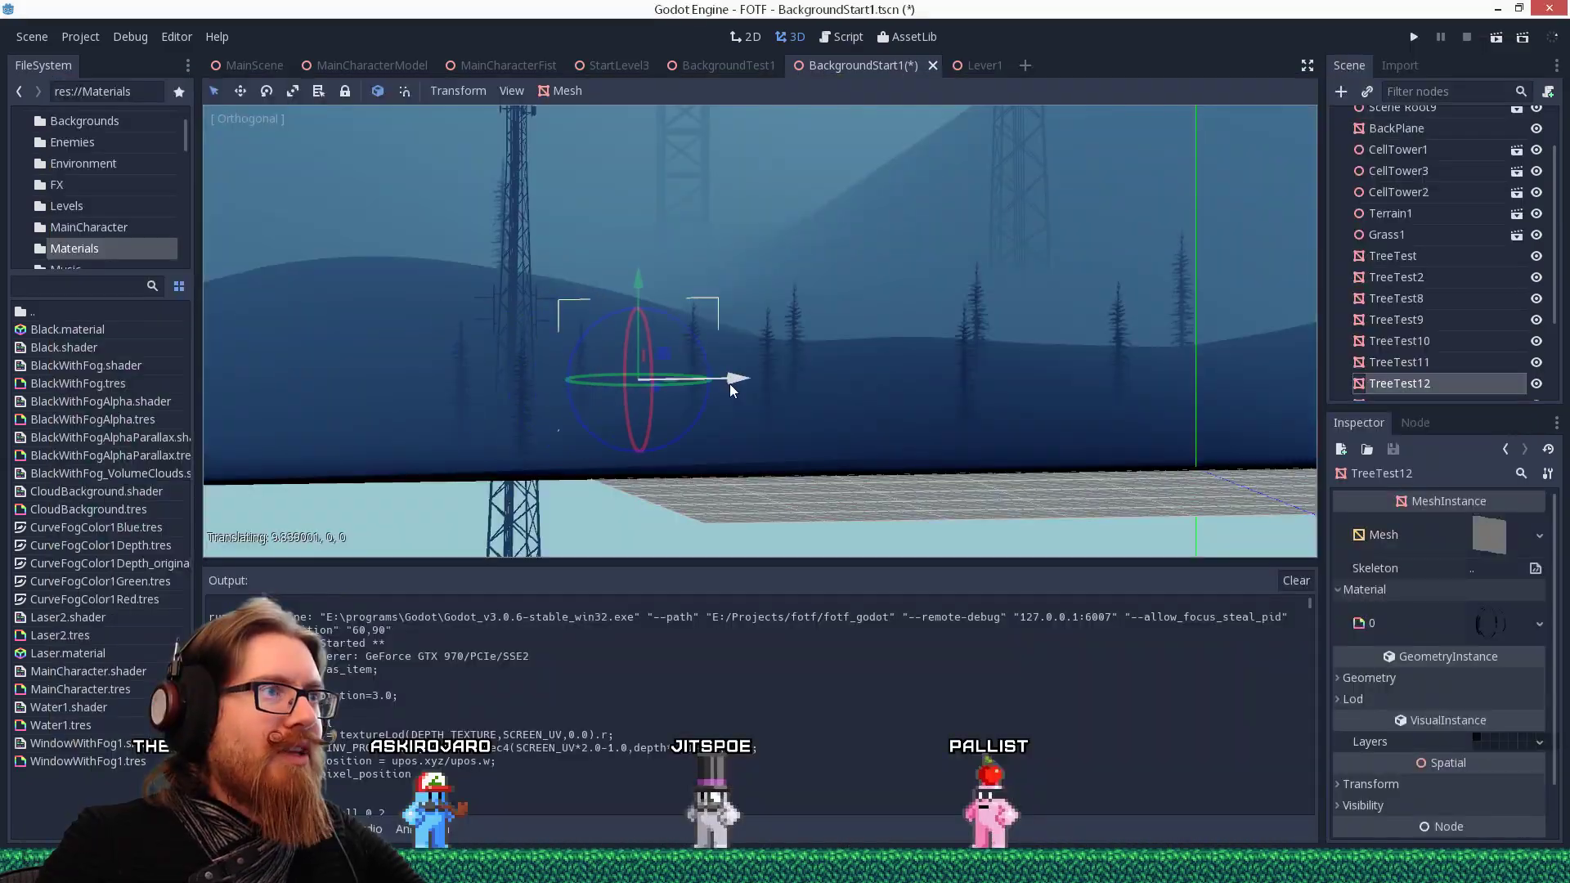
# Move TreeTest12 along its X axis on the hillside and check its placement from other angles.
pyautogui.moveTo(730, 384); pyautogui.dragTo(743, 385)
pyautogui.moveTo(744, 385); pyautogui.dragTo(736, 480, button='middle')
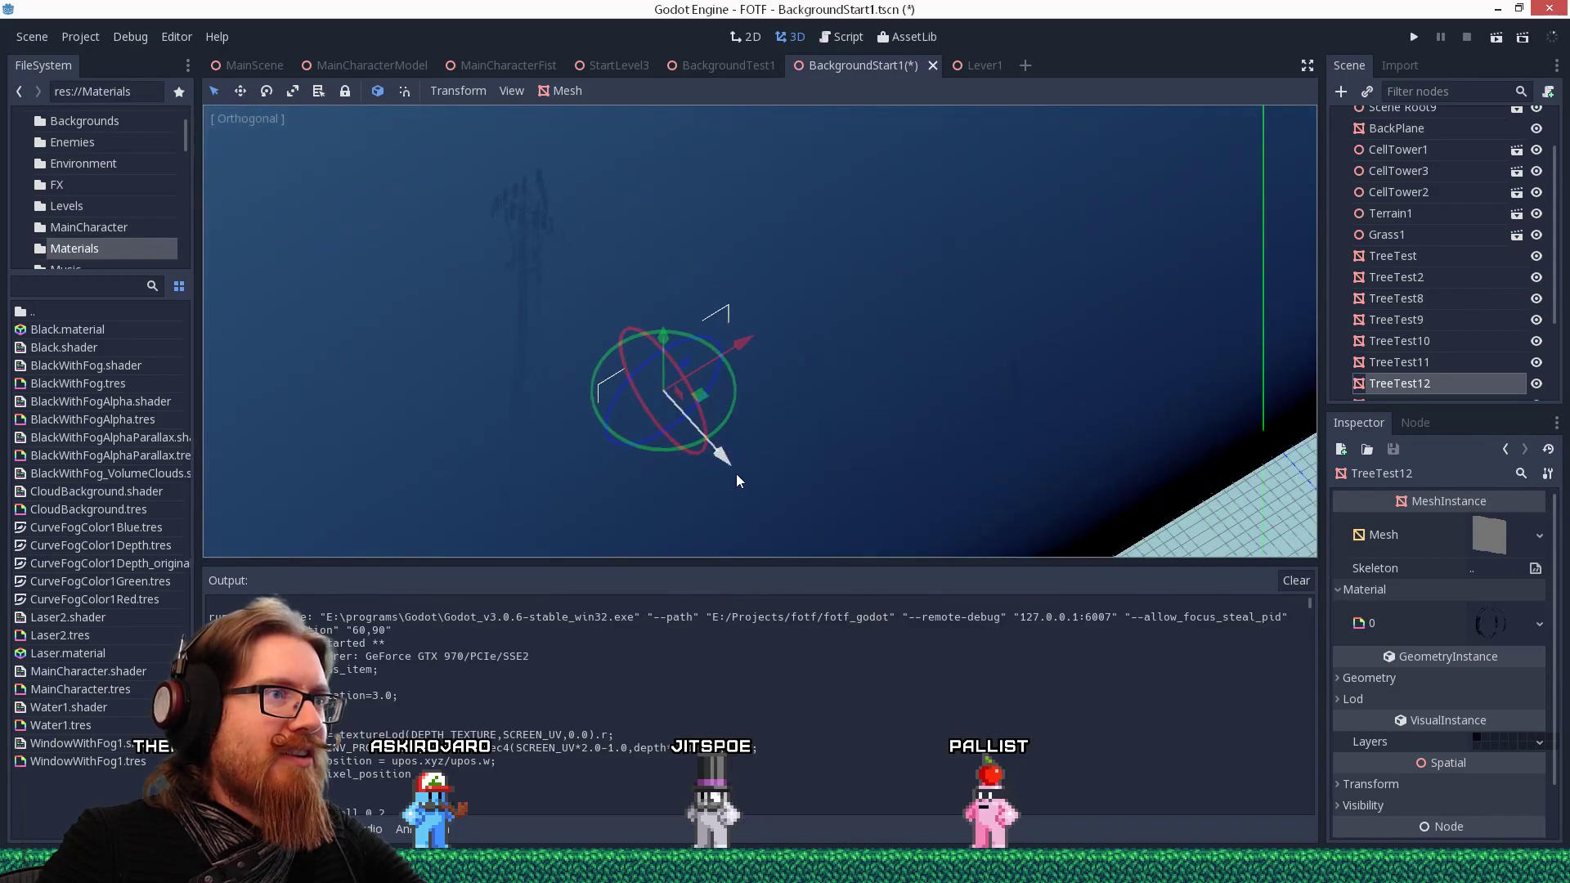
pyautogui.moveTo(677, 423); pyautogui.dragTo(720, 327, button='middle')
# Run the project and jump back and forth near the starting ledge to check the parallax of the background trees.
pyautogui.click(1414, 41)
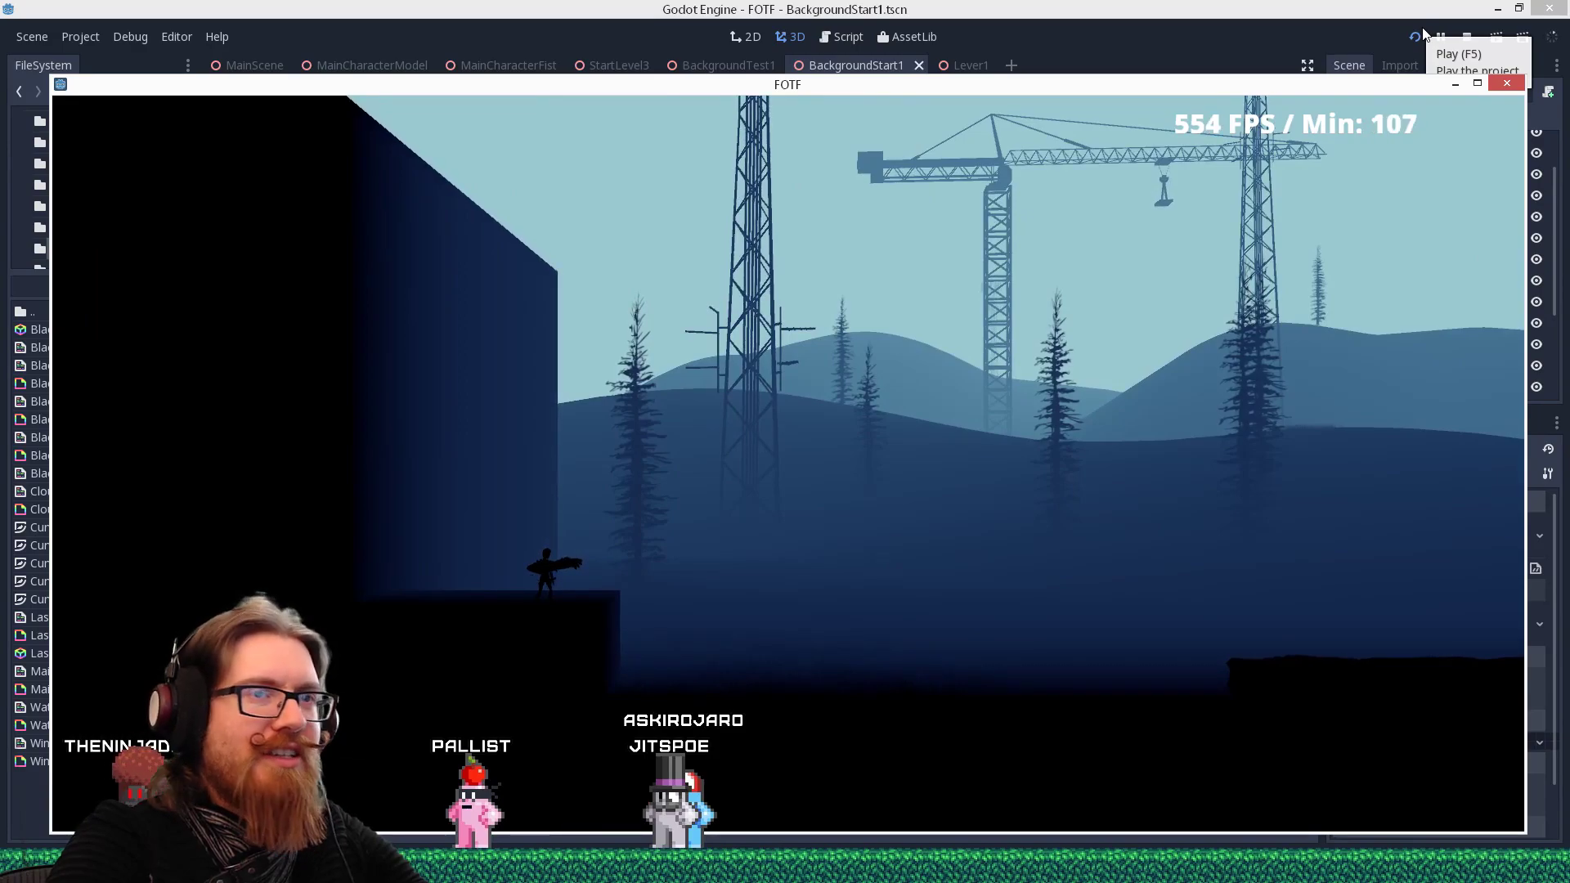
pyautogui.press('space')
pyautogui.press('d')
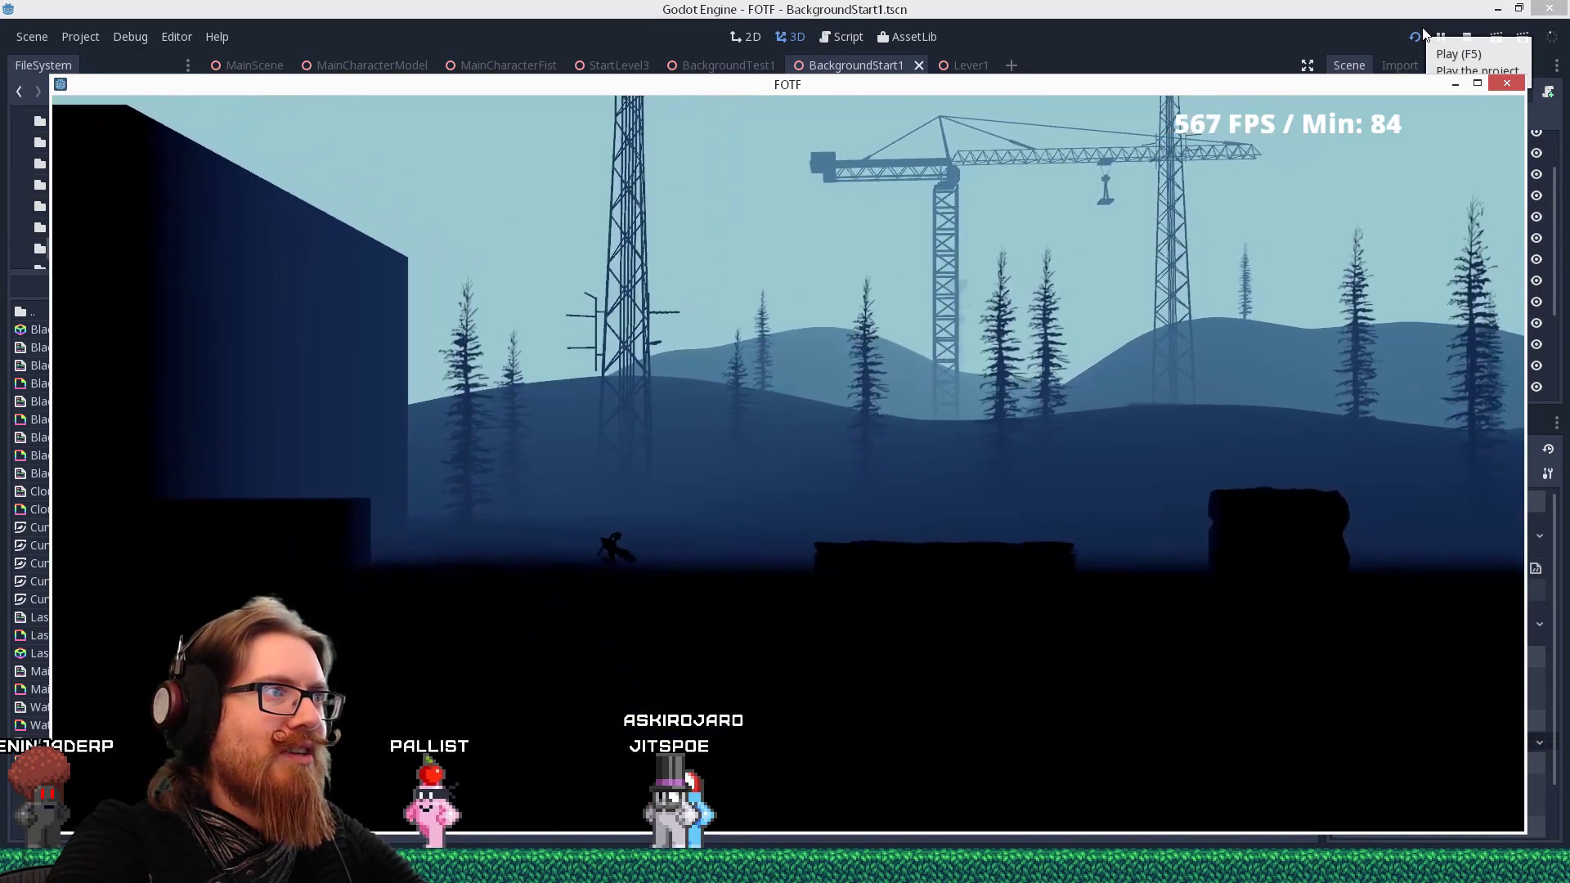
pyautogui.press('space')
pyautogui.press('a')
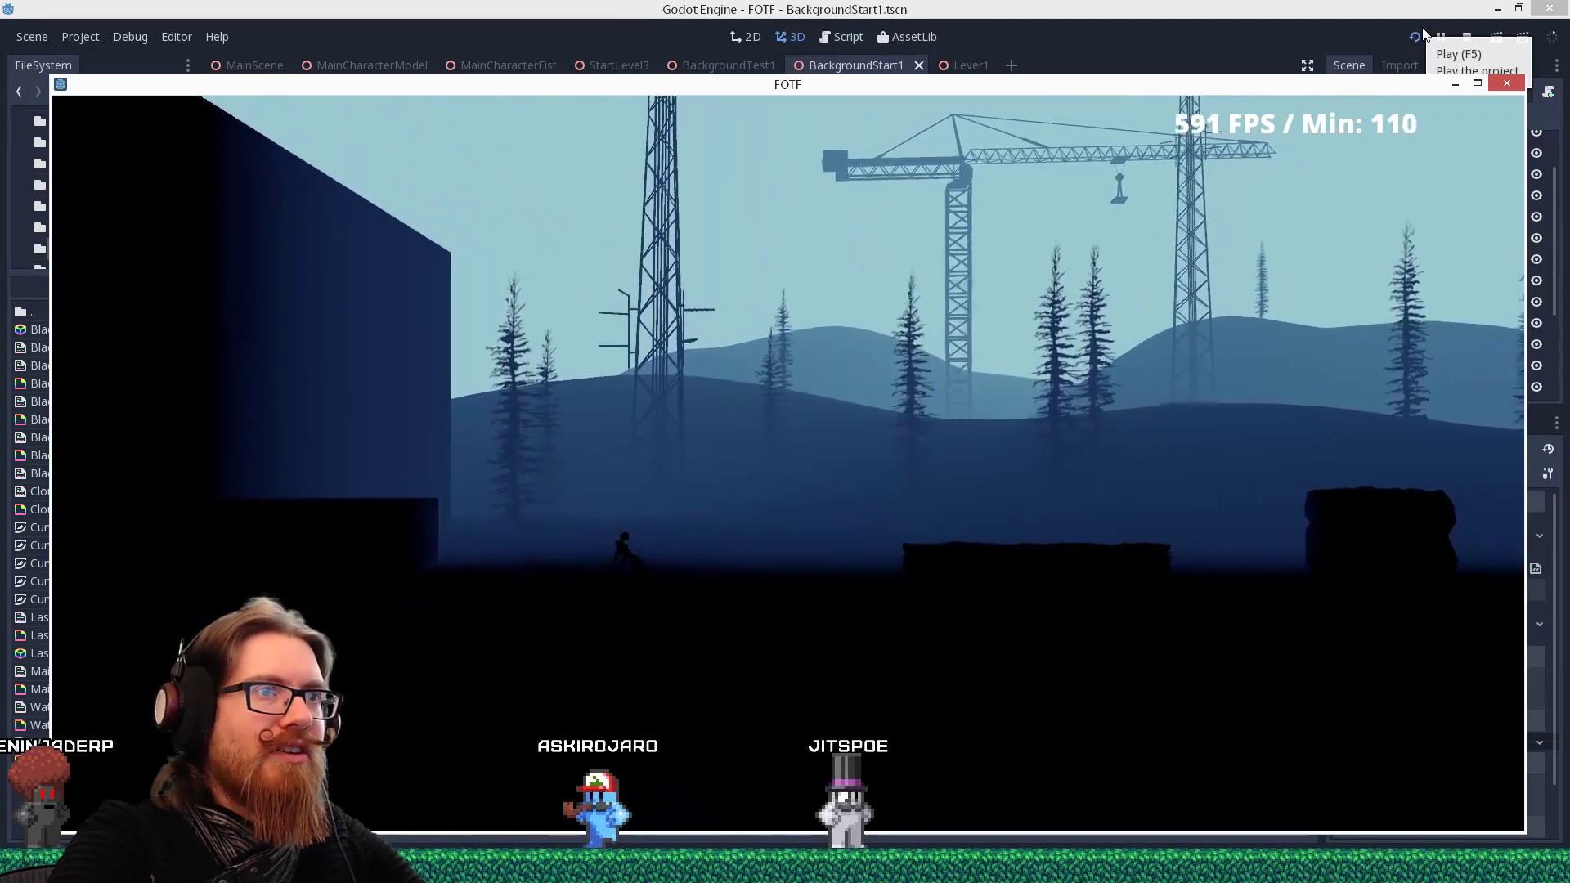
pyautogui.press('d')
pyautogui.press('space')
pyautogui.press('a')
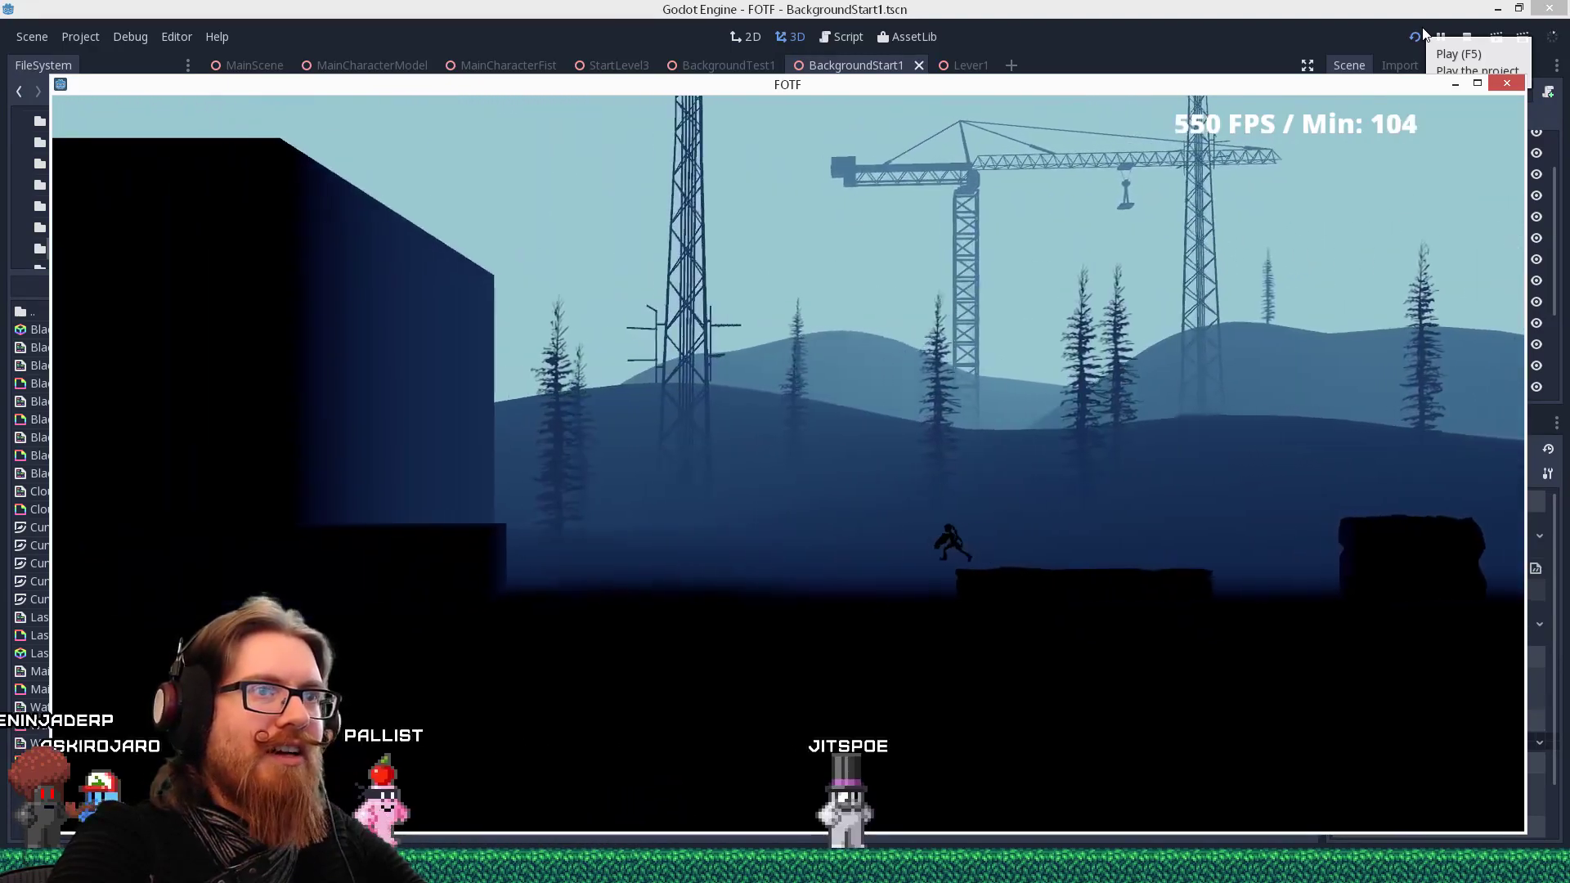
pyautogui.press('d')
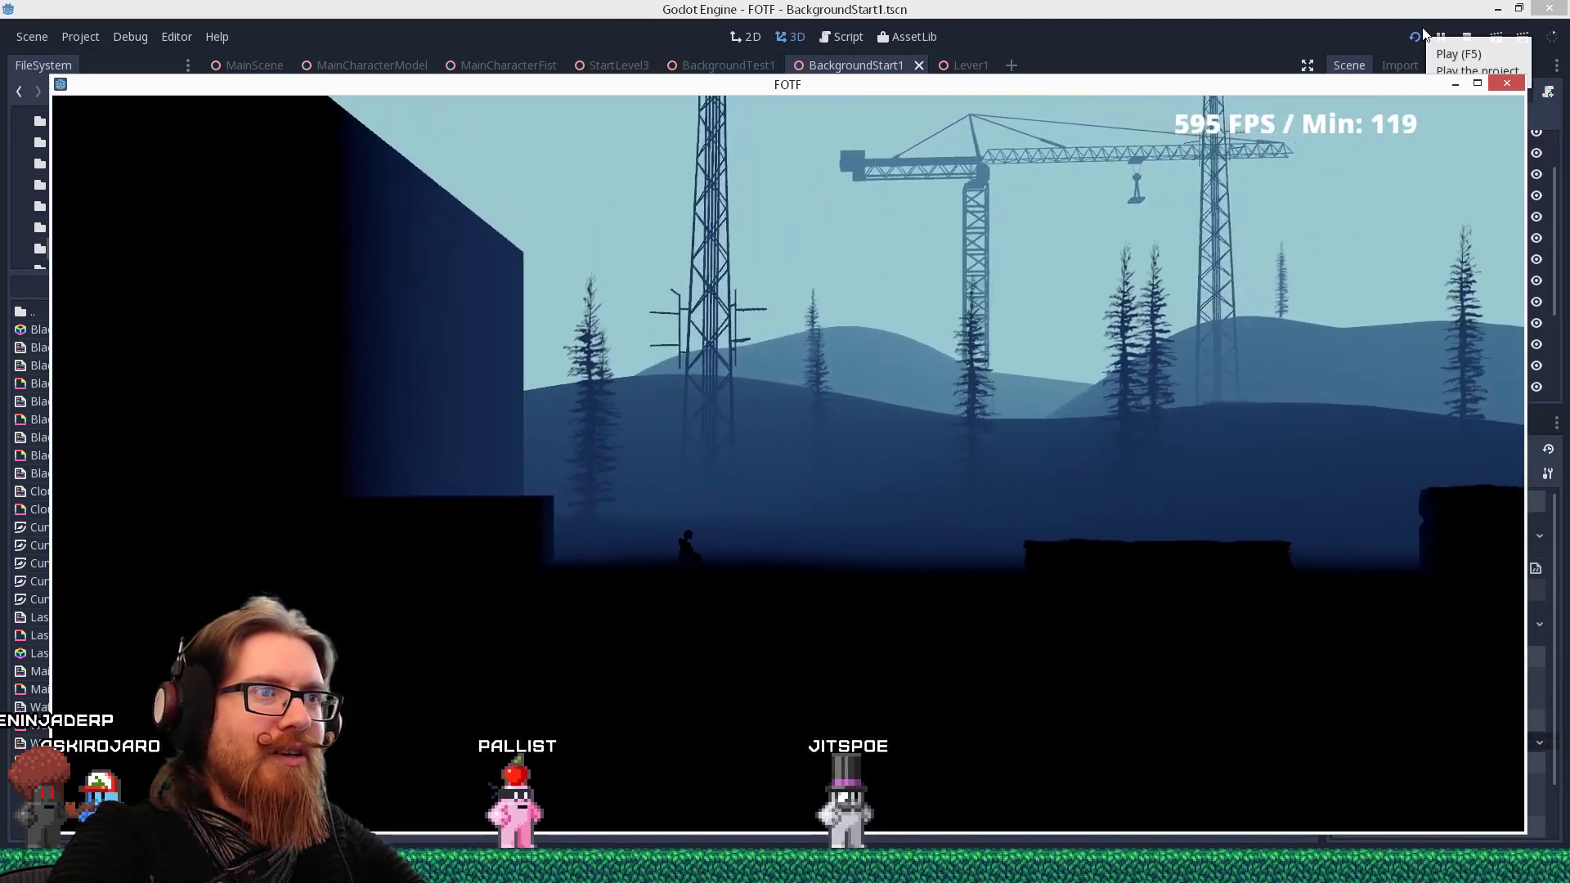
pyautogui.press('space')
pyautogui.press('a')
pyautogui.press('d')
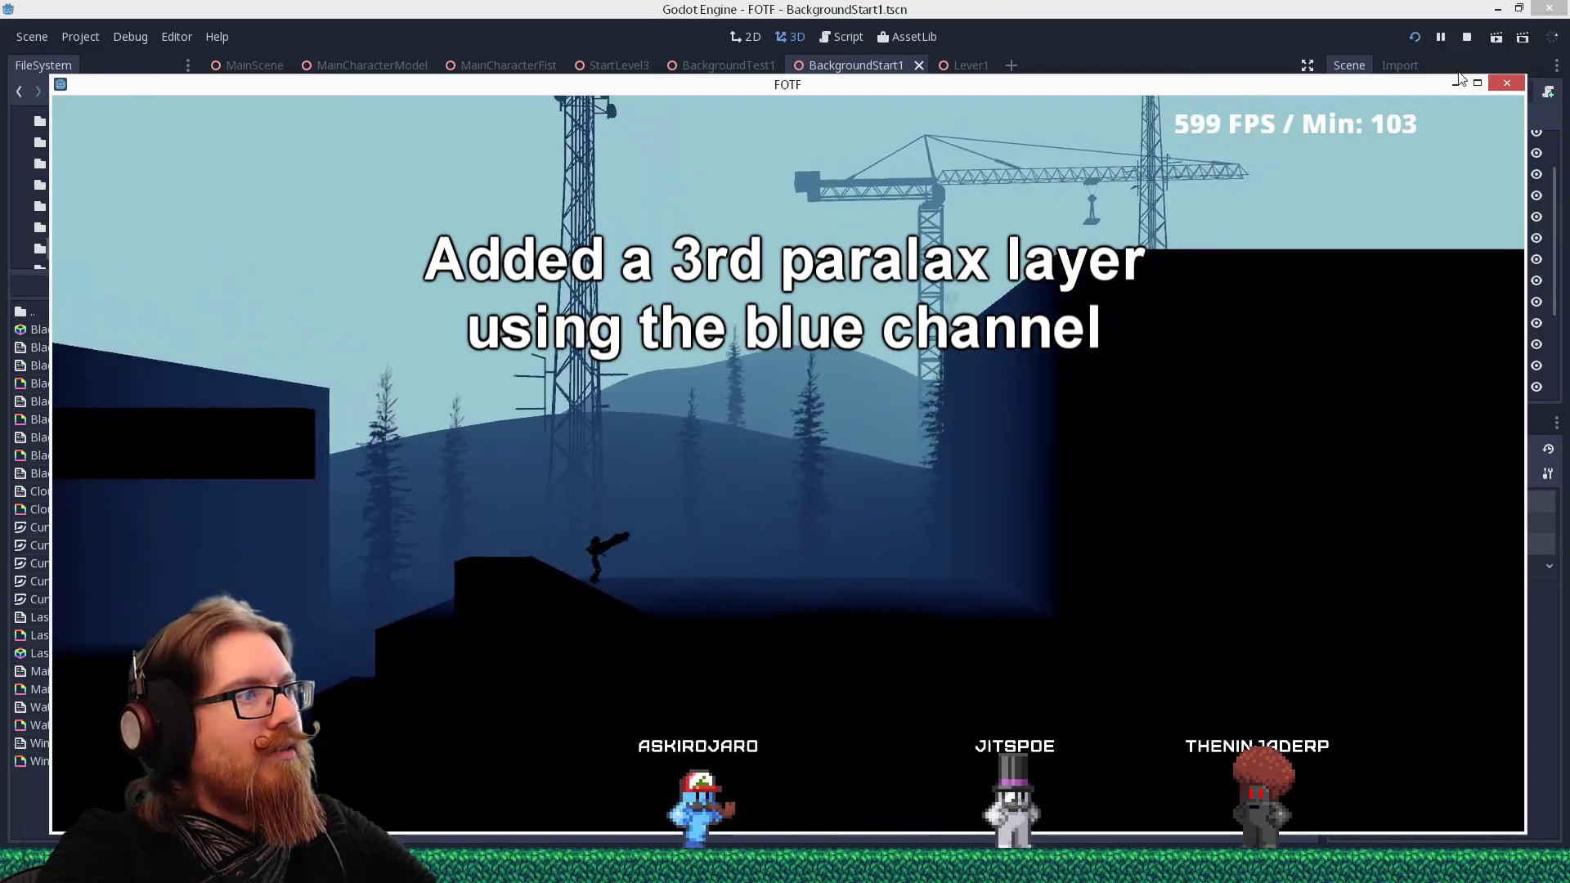
# Playtest back and forth over the sloped ledge to check the three-layer tree parallax, and close the game.
pyautogui.press('Left')
pyautogui.press('Right')
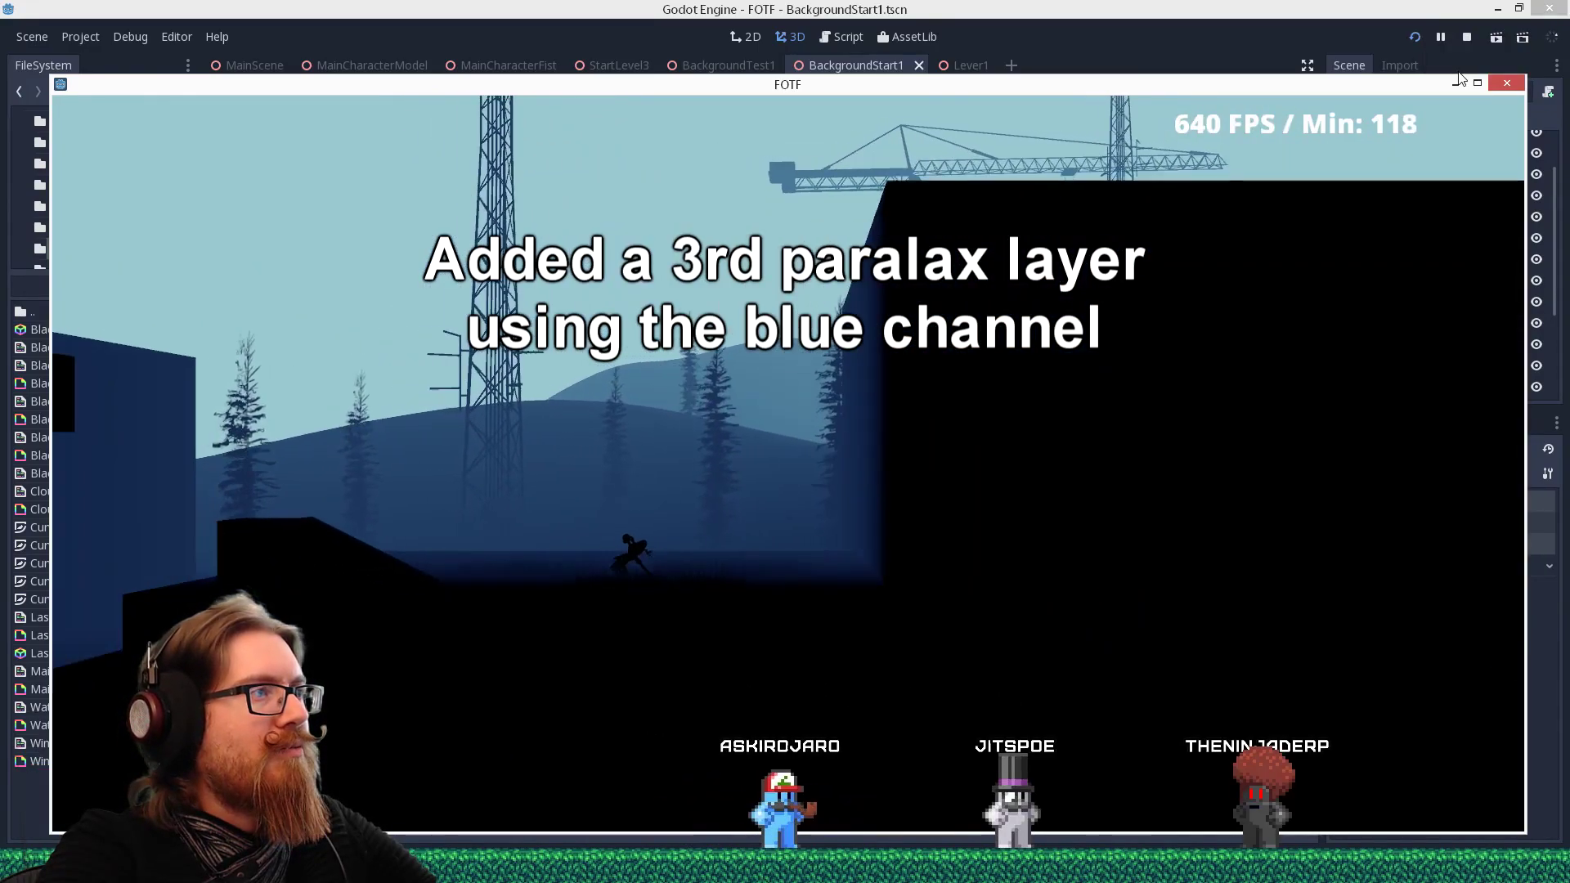
pyautogui.press('Left')
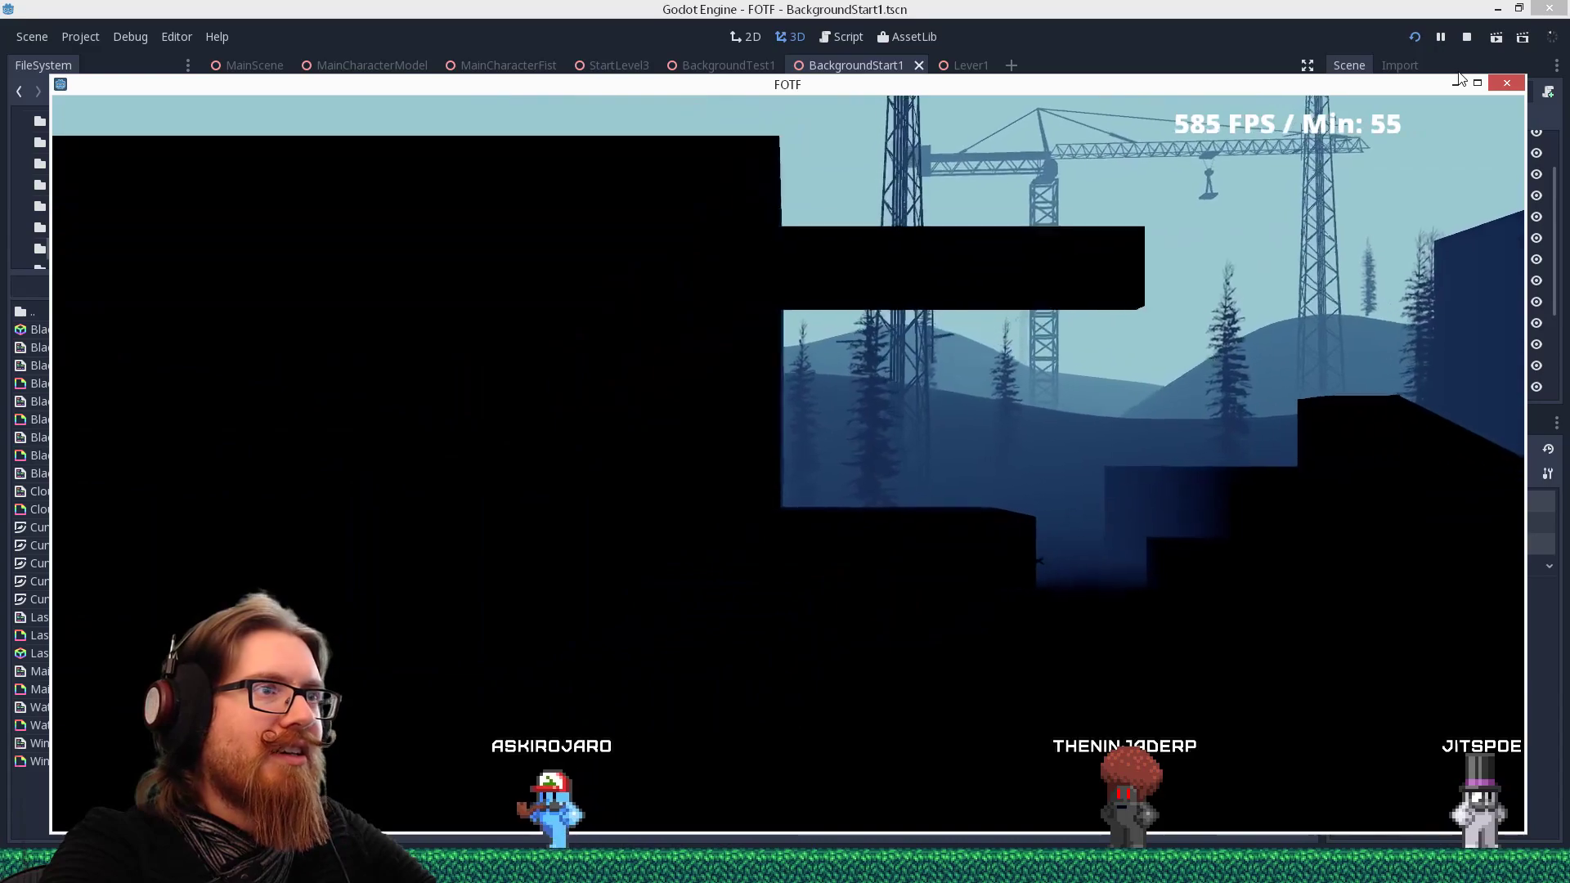
pyautogui.press('Right')
pyautogui.press('Left')
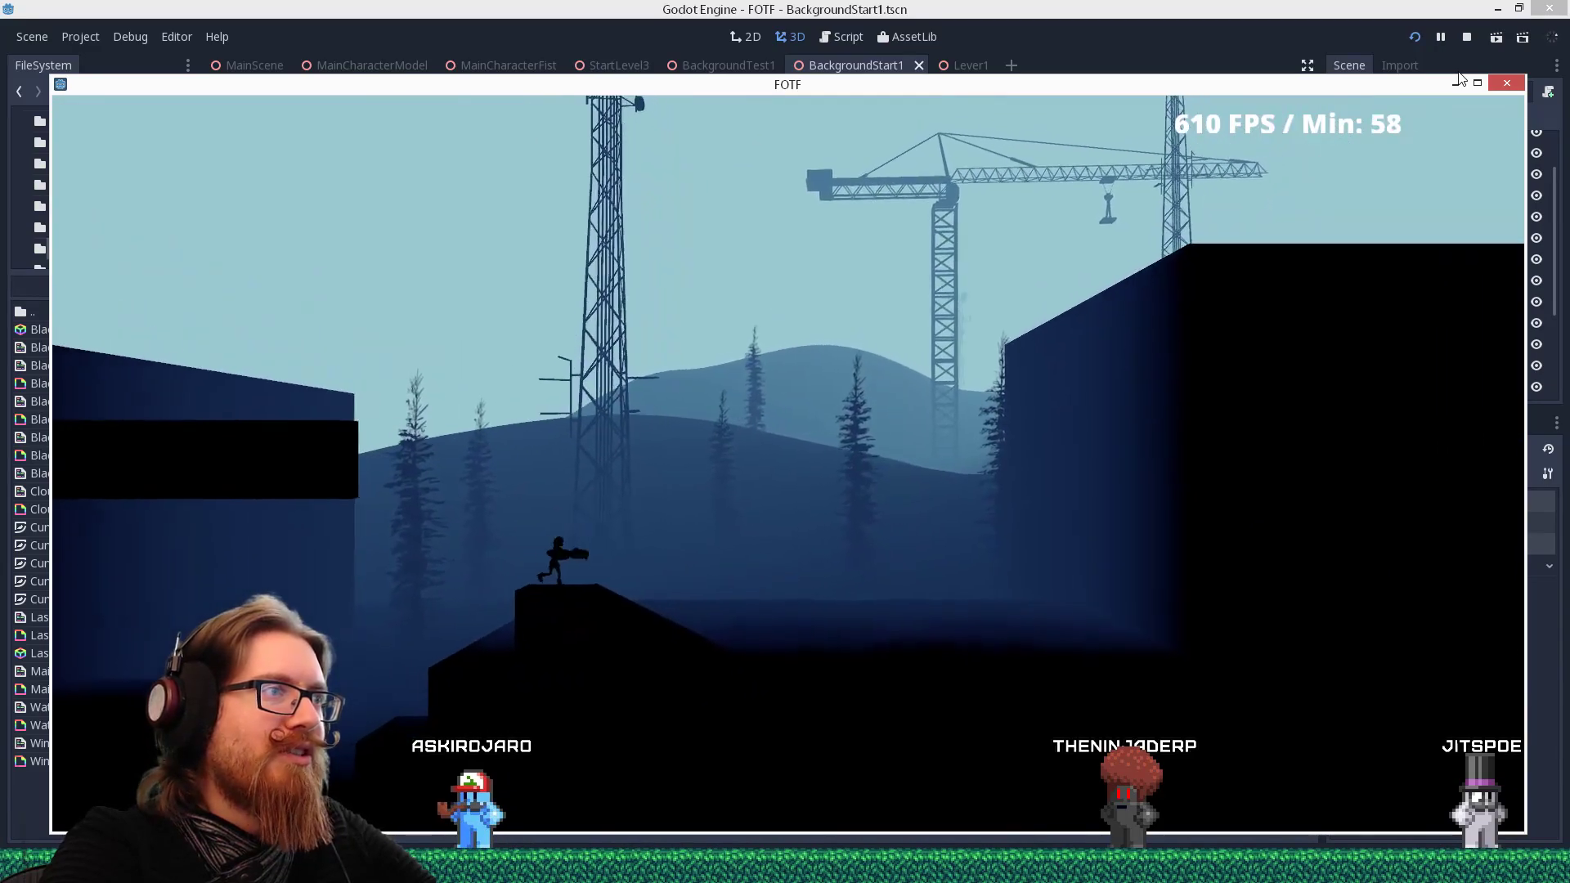
pyautogui.press('Right')
pyautogui.press('Left')
pyautogui.press('space')
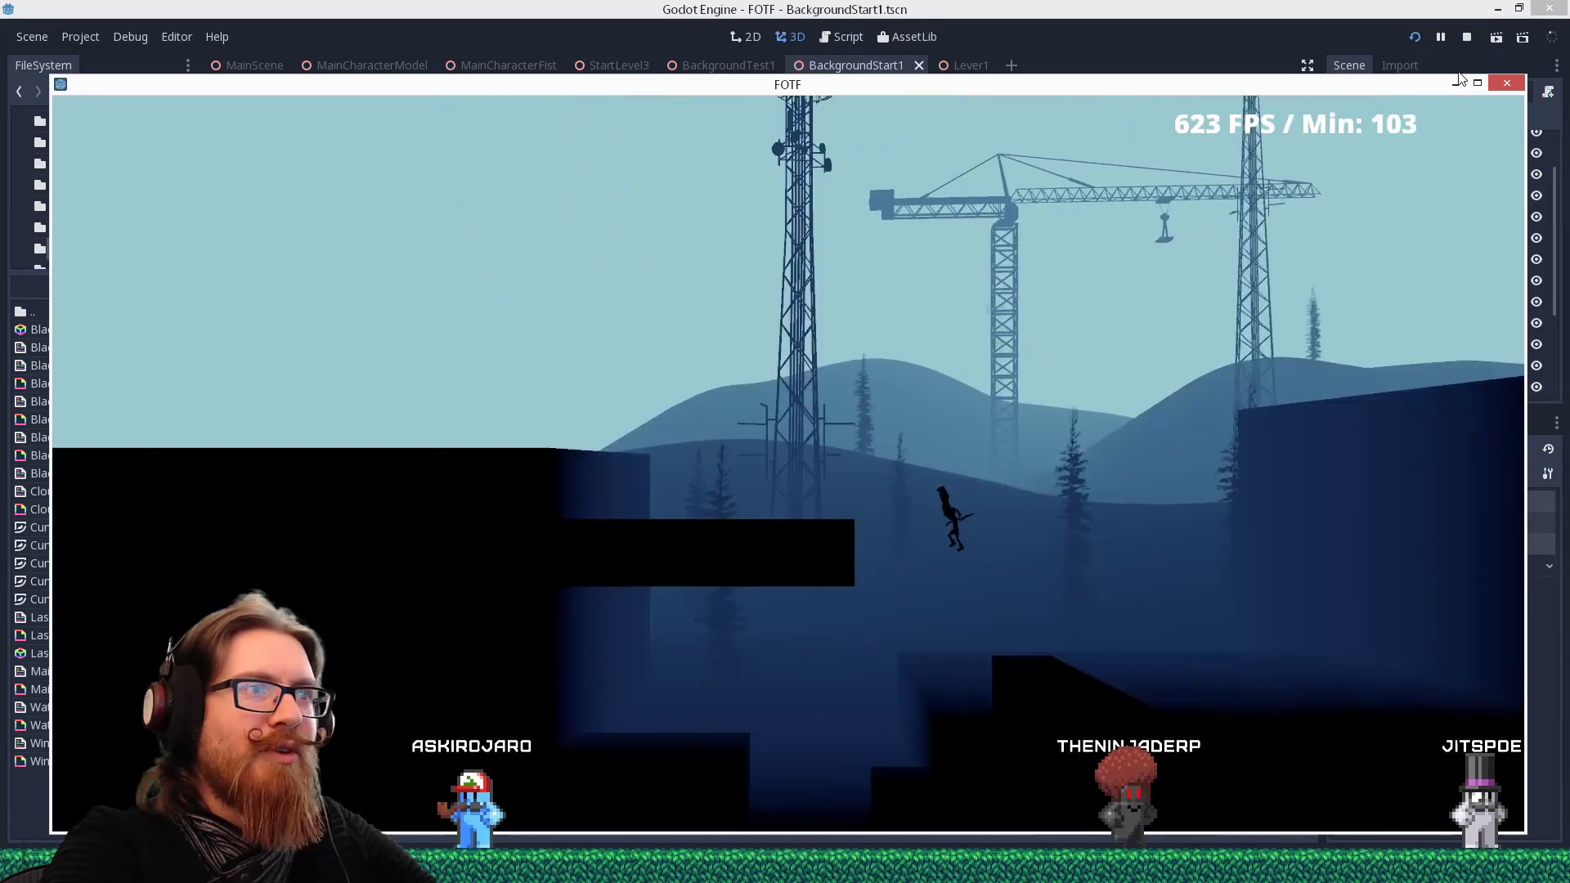
pyautogui.press('Right')
pyautogui.press('space')
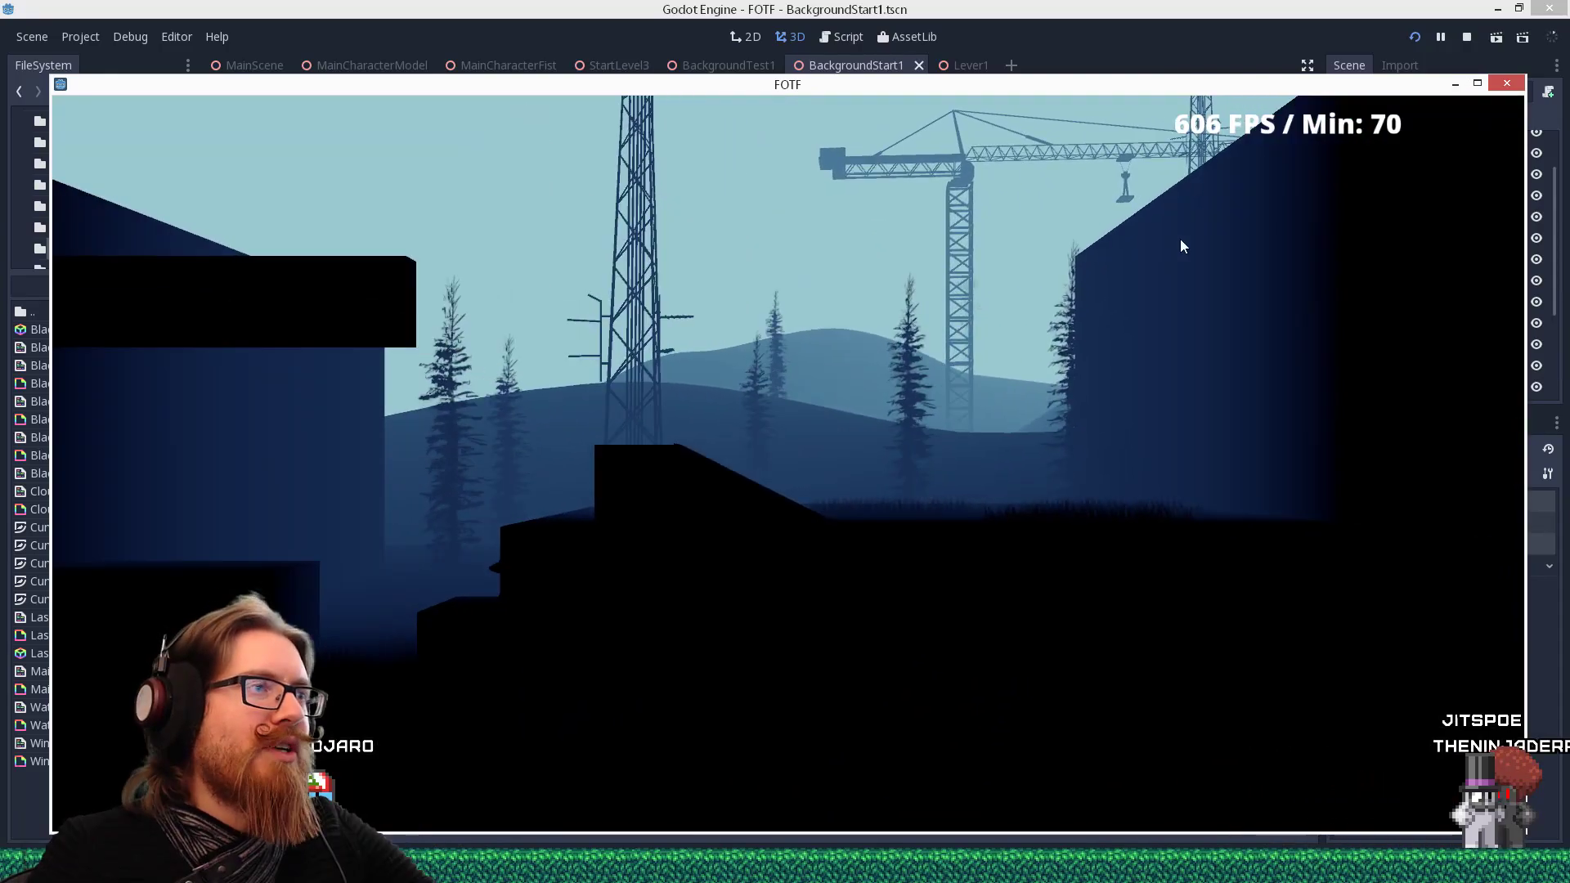
pyautogui.click(1507, 84)
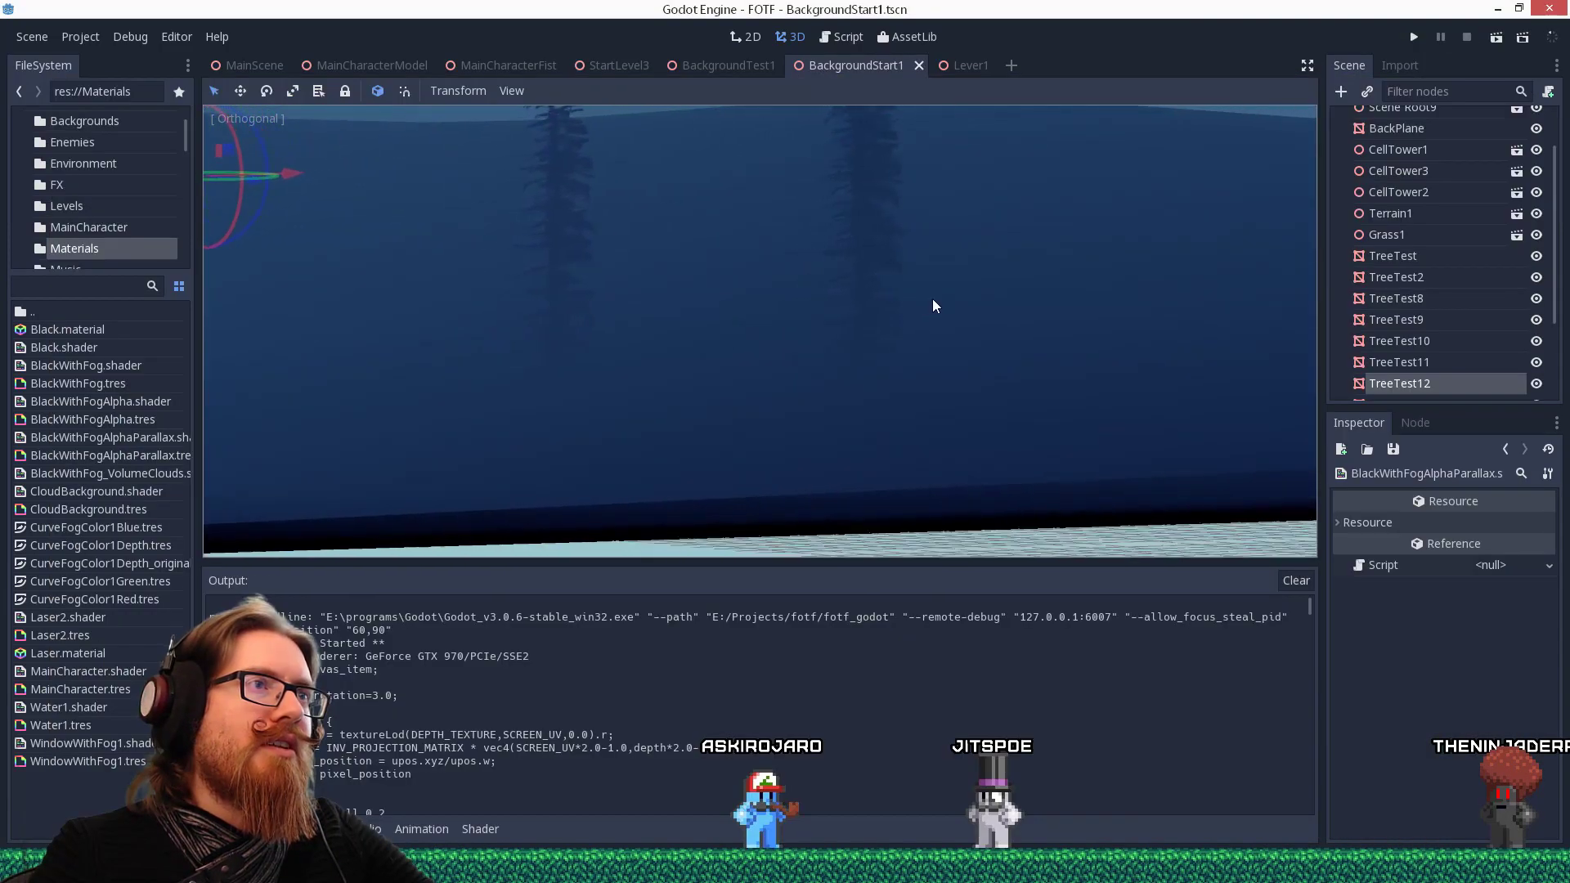
# Examine the fogged pine trees on the hills of the BackgroundStart1 scene from different distances.
pyautogui.keyDown('shift'); pyautogui.moveTo(878, 378); pyautogui.dragTo(972, 486, button='middle'); pyautogui.keyUp('shift')
pyautogui.moveTo(971, 487)
pyautogui.mouseDown(button='middle')
pyautogui.moveTo(1060, 494)
pyautogui.moveTo(983, 497)
pyautogui.mouseUp(button='middle')
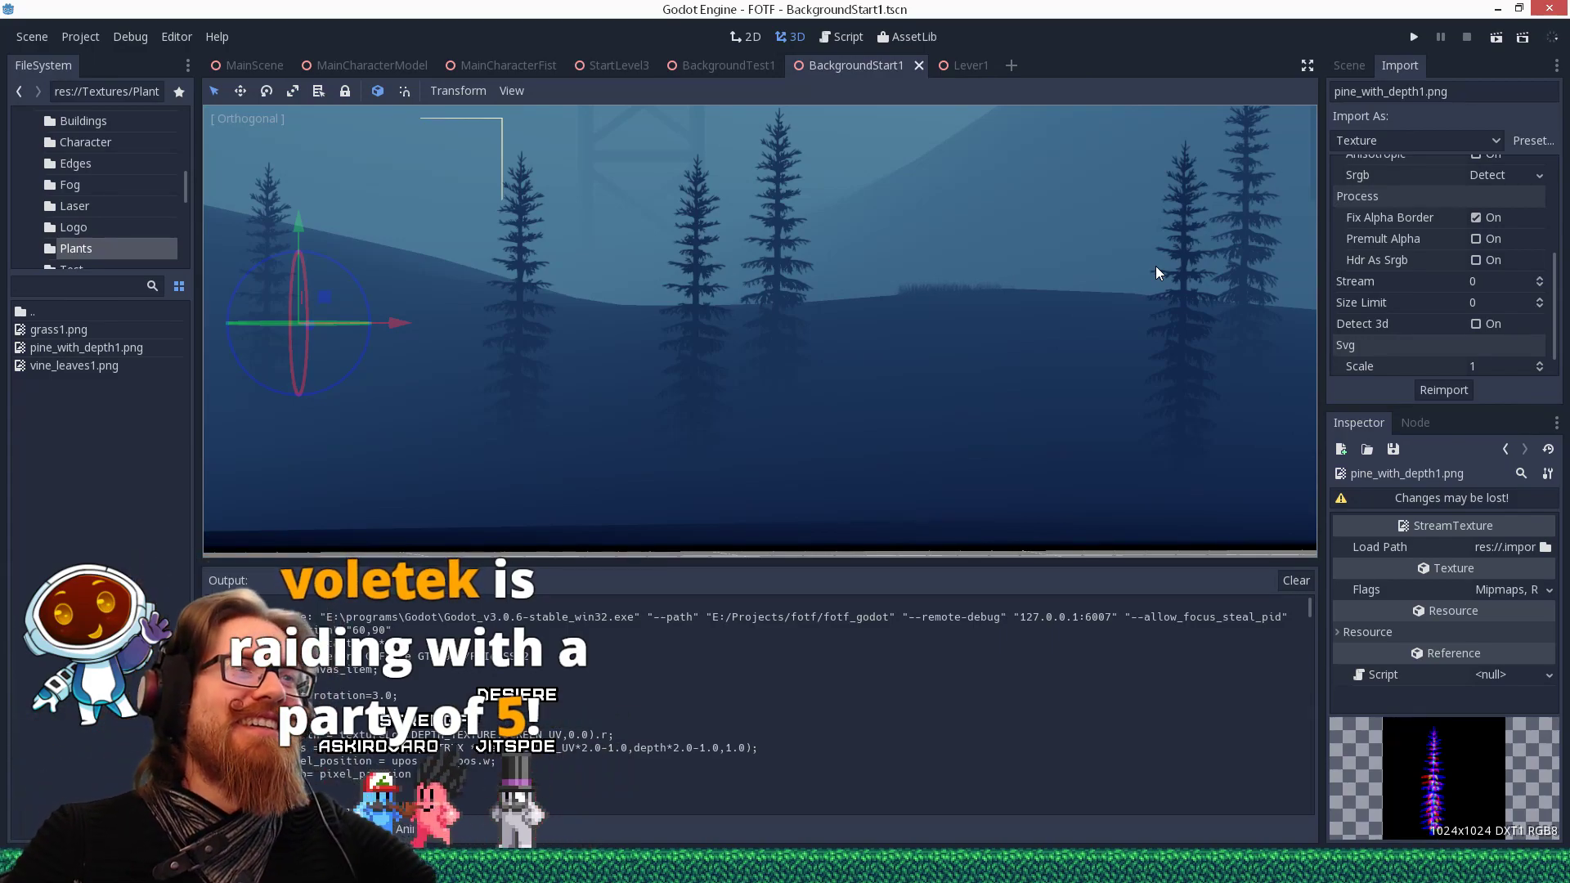
pyautogui.moveTo(1113, 314); pyautogui.dragTo(1062, 298, button='middle')
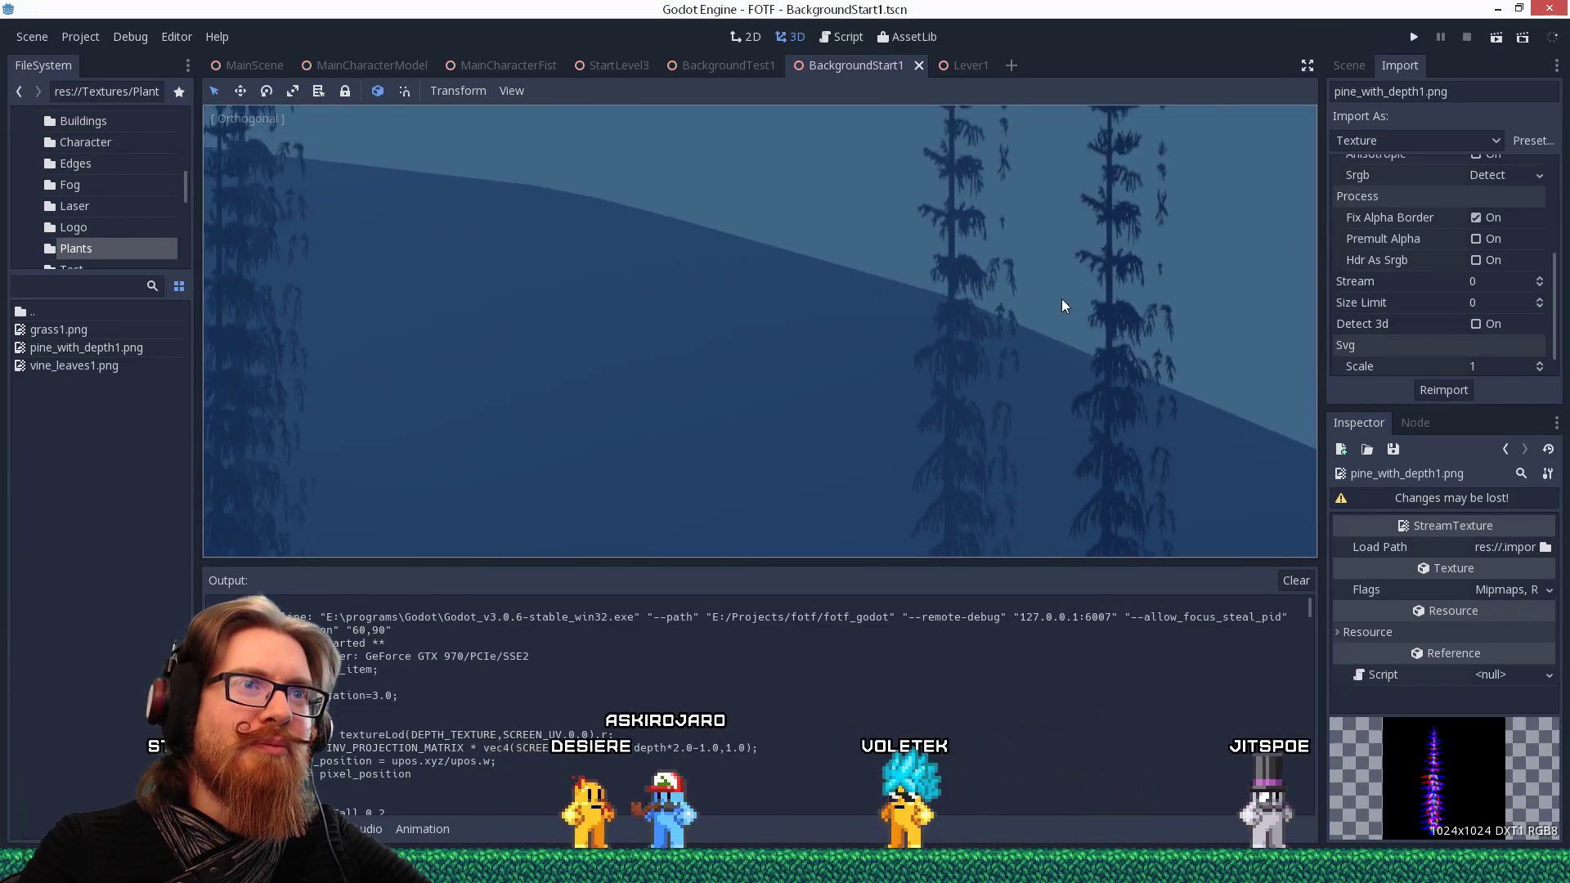
pyautogui.hotkey('alt', 'Tab')
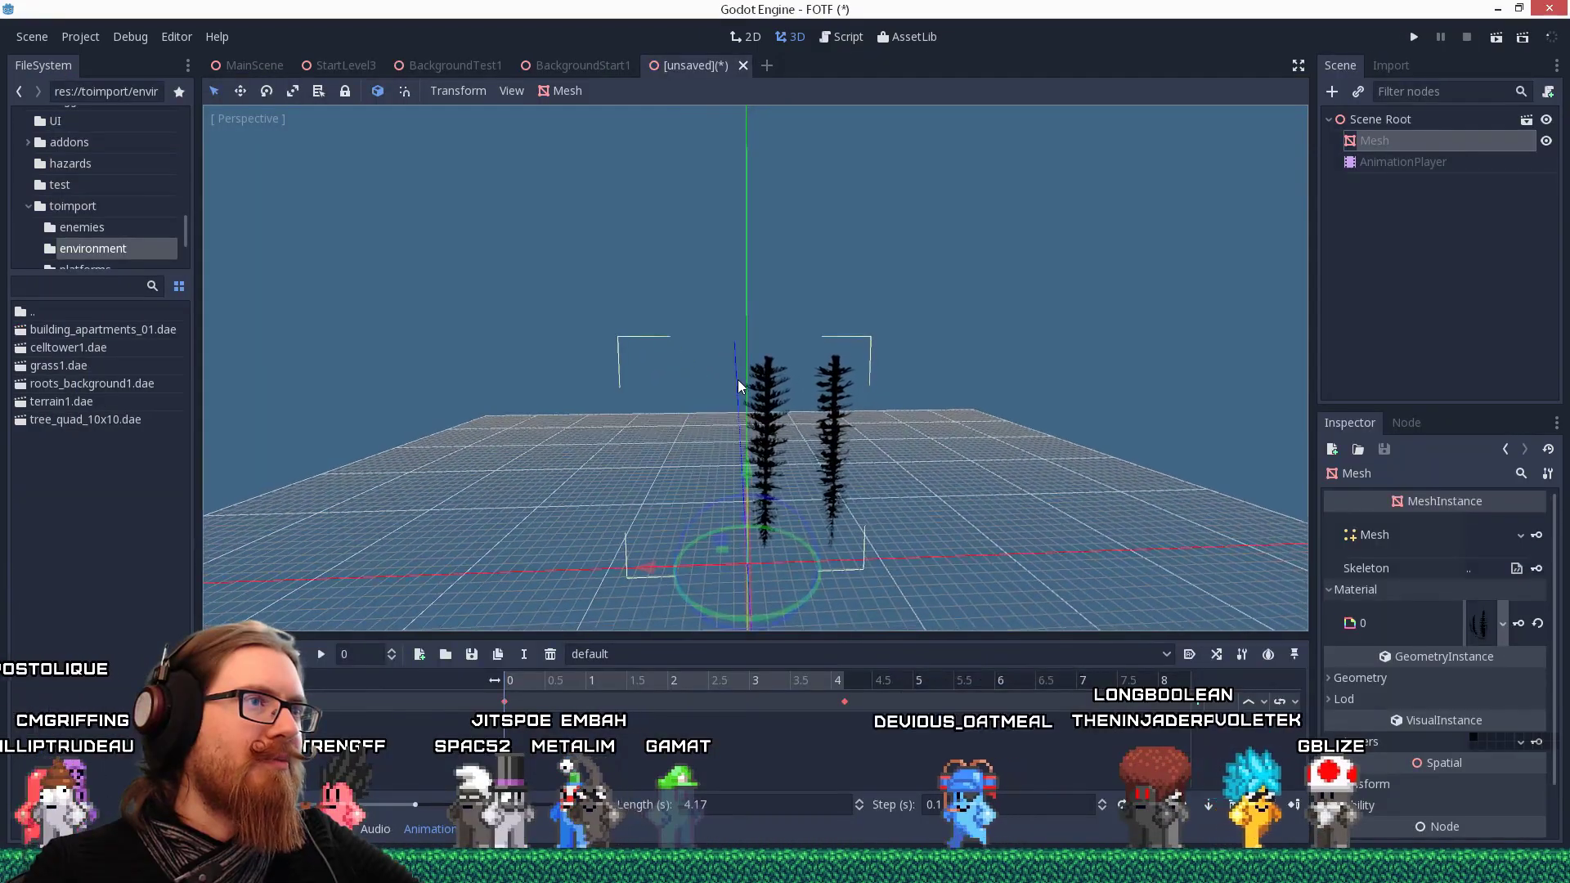
# Examine the parallax tree meshes in the unsaved imported scene from several angles.
pyautogui.scroll(4, 838, 523)
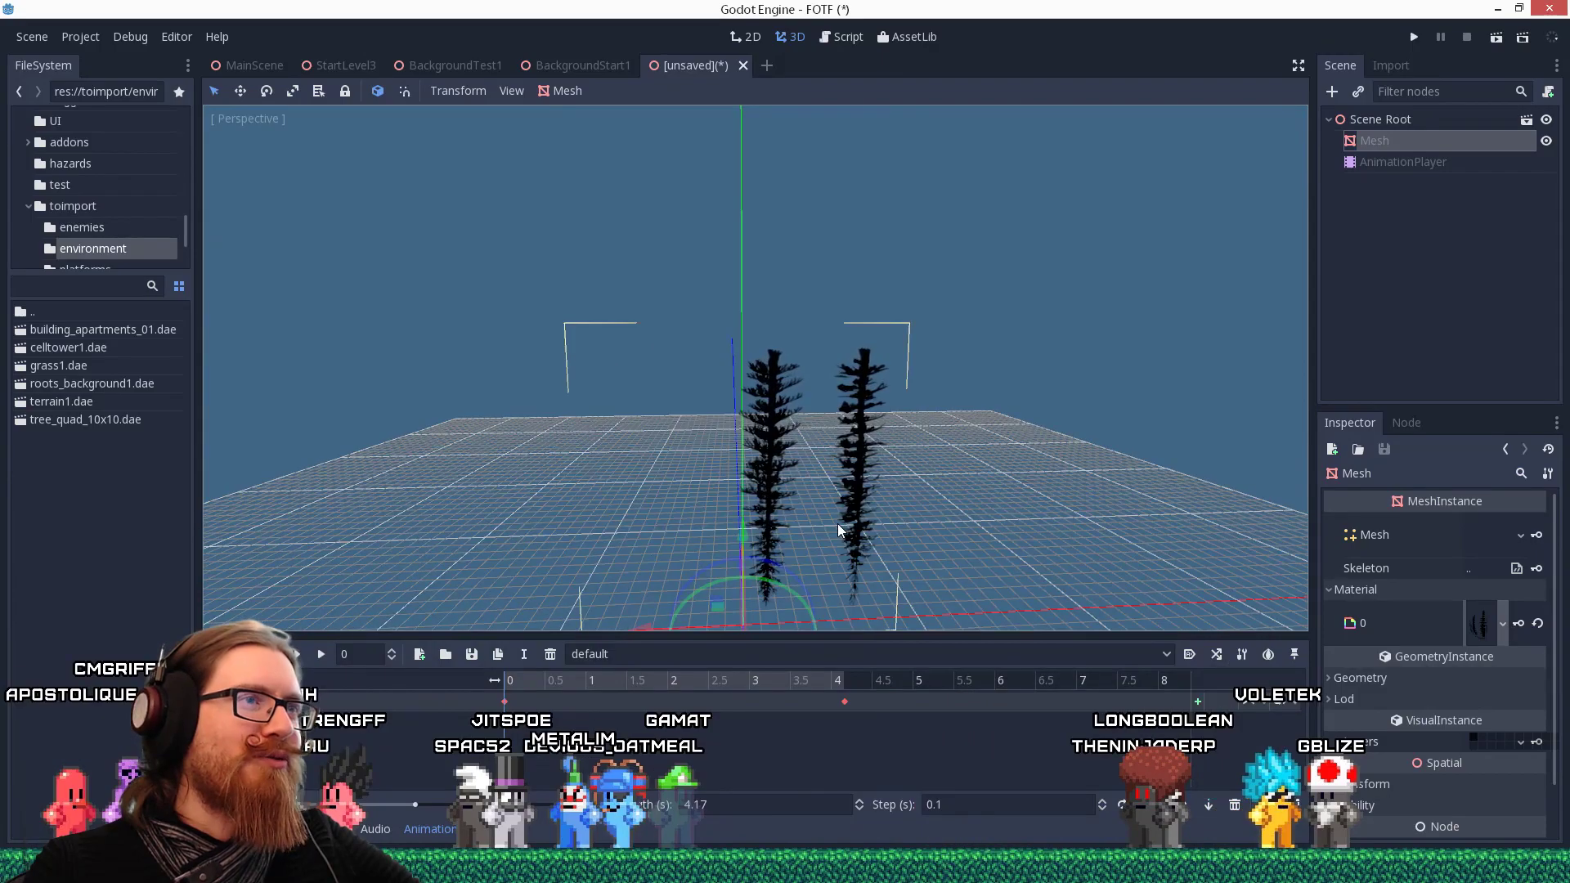
pyautogui.scroll(-1, 836, 523)
pyautogui.keyDown('shift'); pyautogui.moveTo(958, 607); pyautogui.dragTo(973, 369, button='middle'); pyautogui.keyUp('shift')
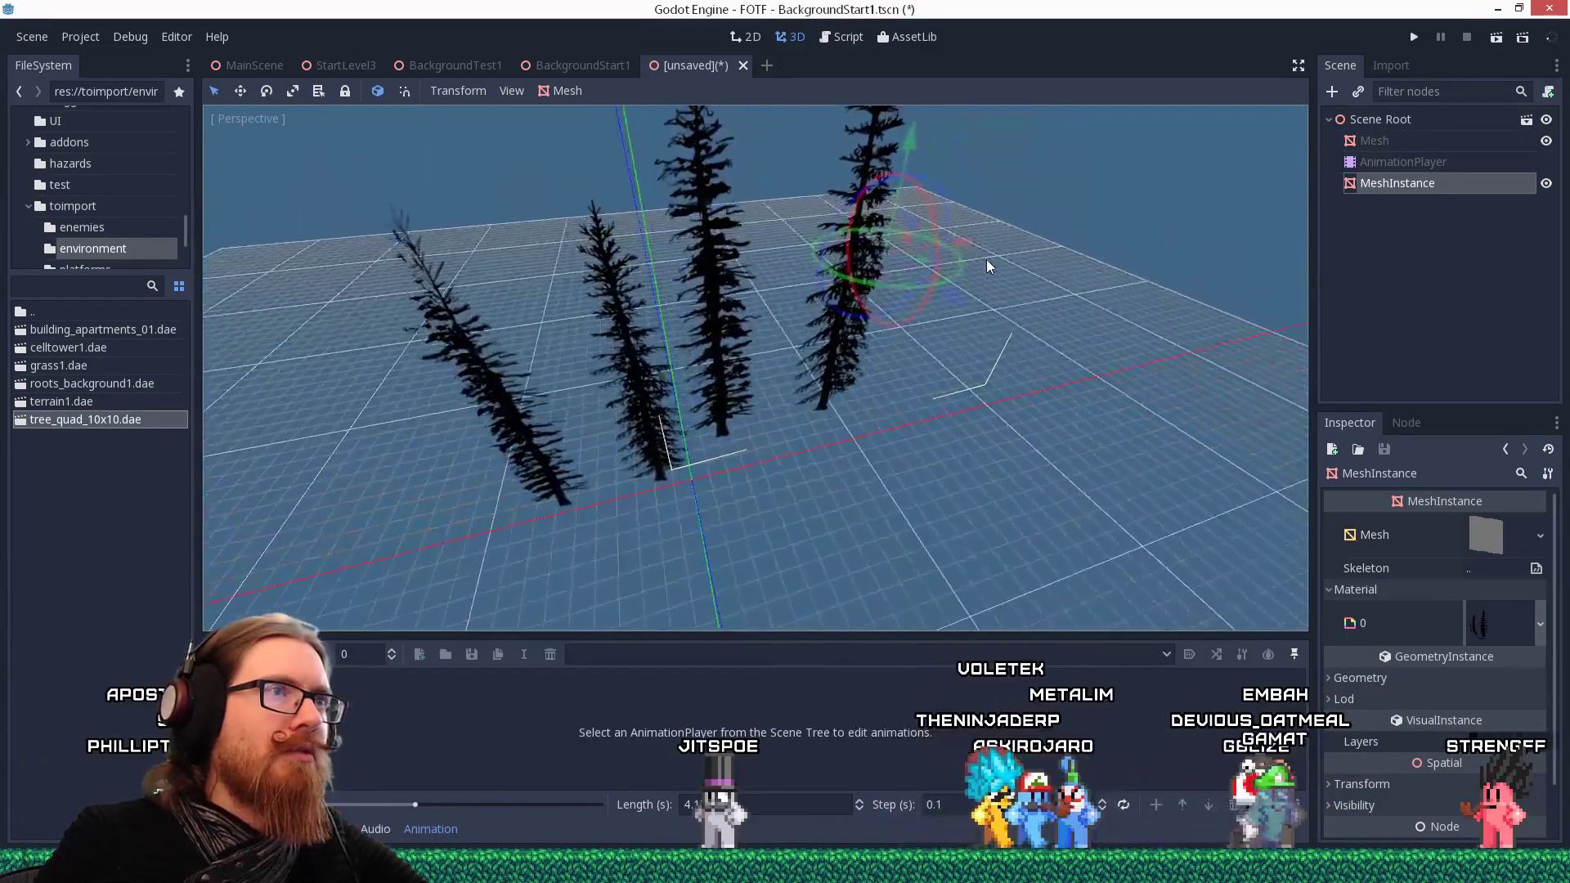
pyautogui.moveTo(986, 259); pyautogui.dragTo(1100, 296, button='middle')
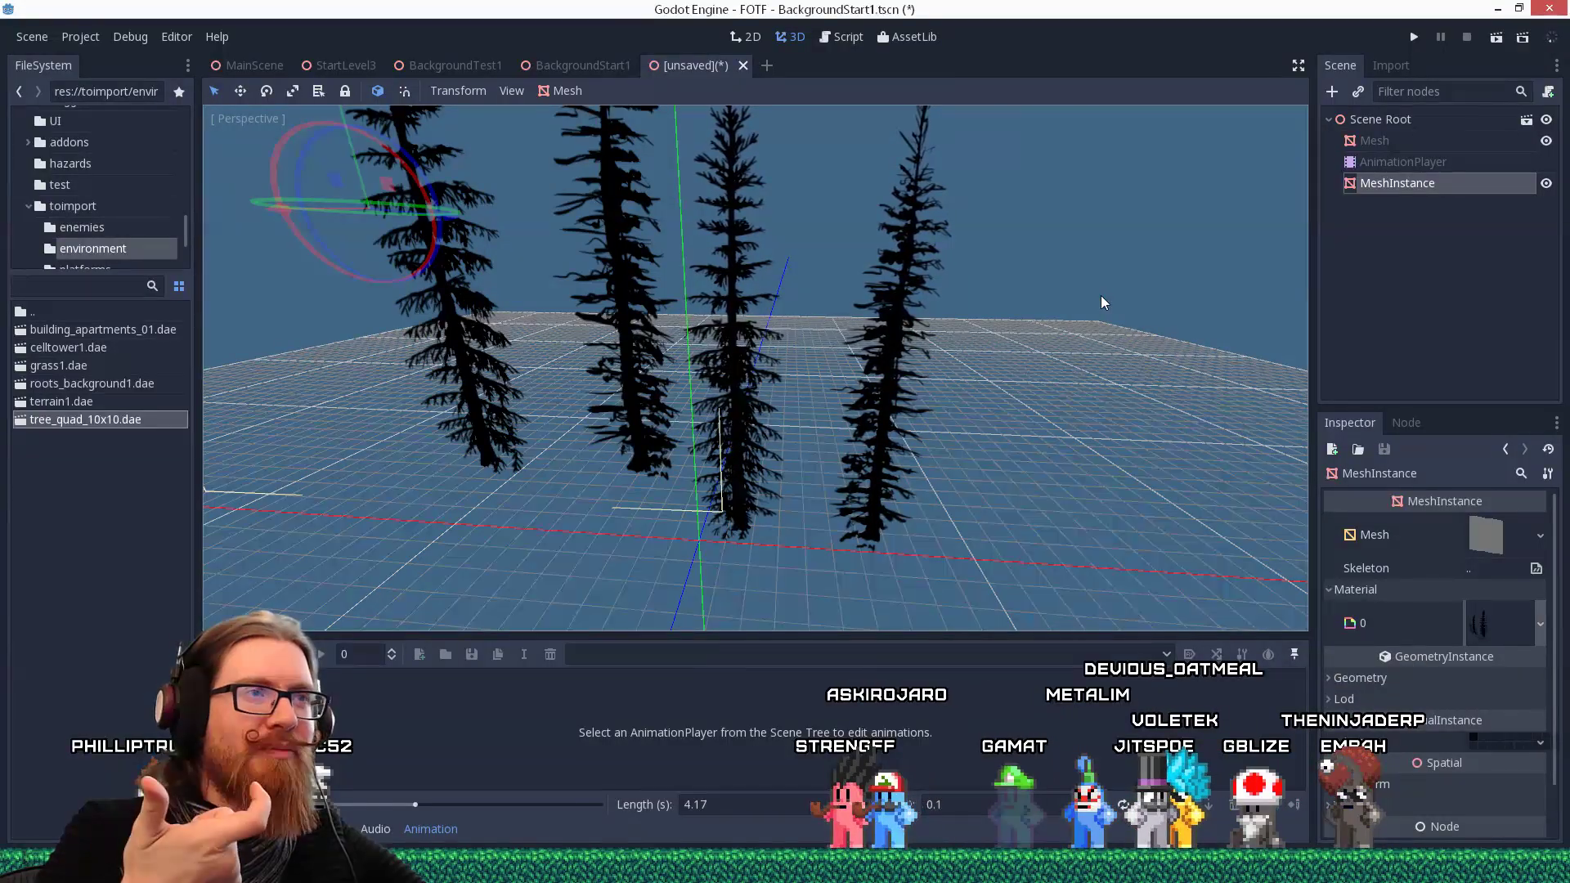
pyautogui.moveTo(1101, 296); pyautogui.dragTo(1068, 354, button='middle')
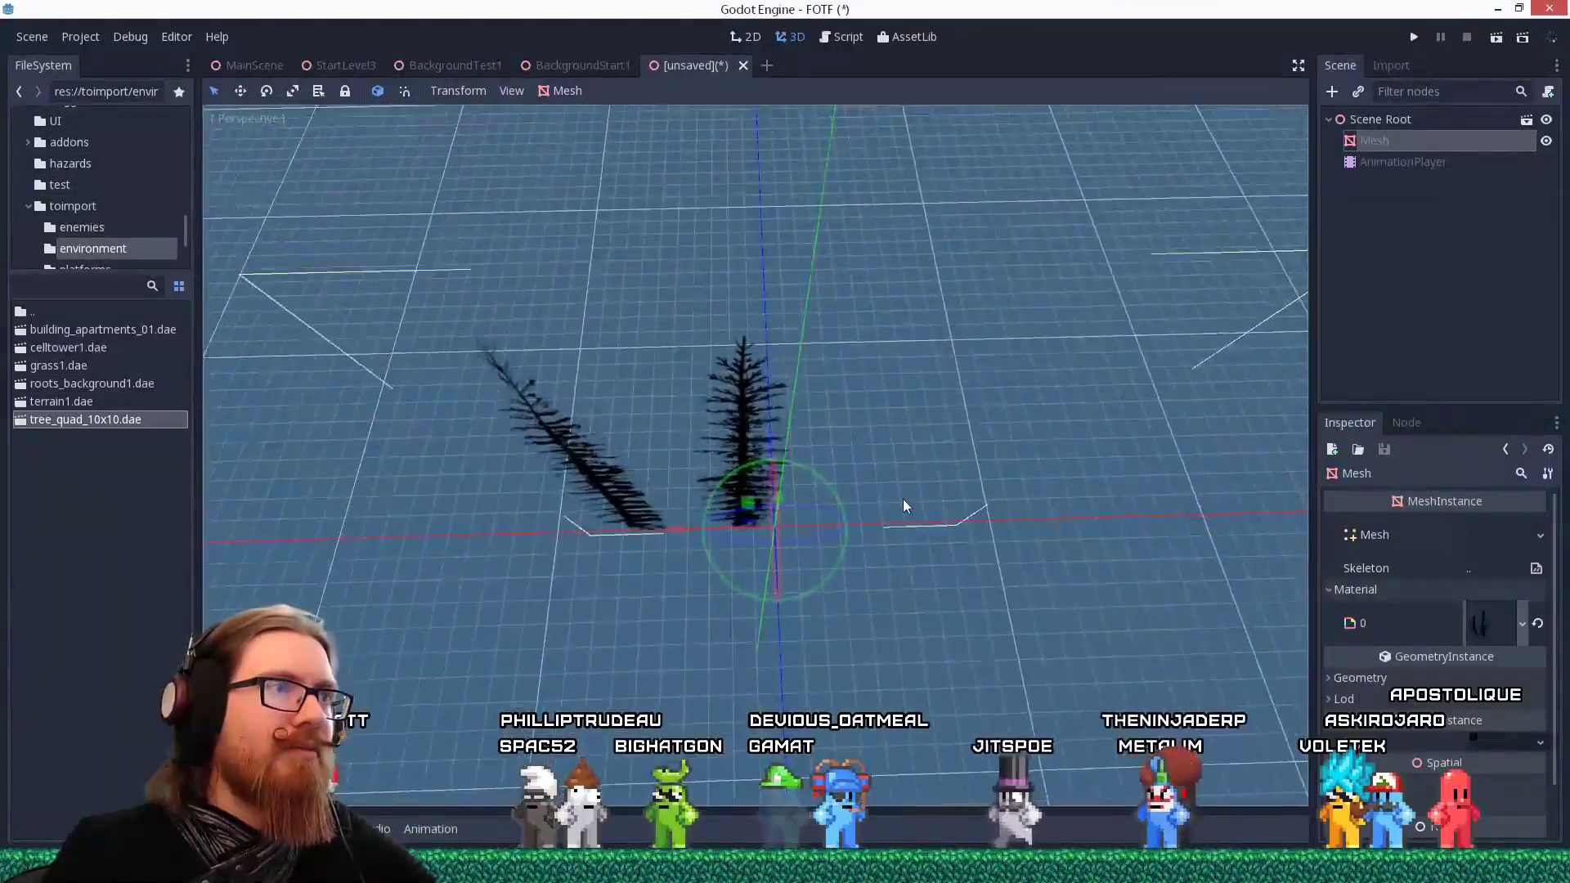
# Inspect the parallax of the single Mesh with the two pines up close, from above and from the sides.
pyautogui.moveTo(902, 499); pyautogui.dragTo(899, 386, button='middle')
pyautogui.scroll(6, 798, 415)
pyautogui.moveTo(798, 414); pyautogui.dragTo(807, 350, button='middle')
pyautogui.scroll(-3, 878, 422)
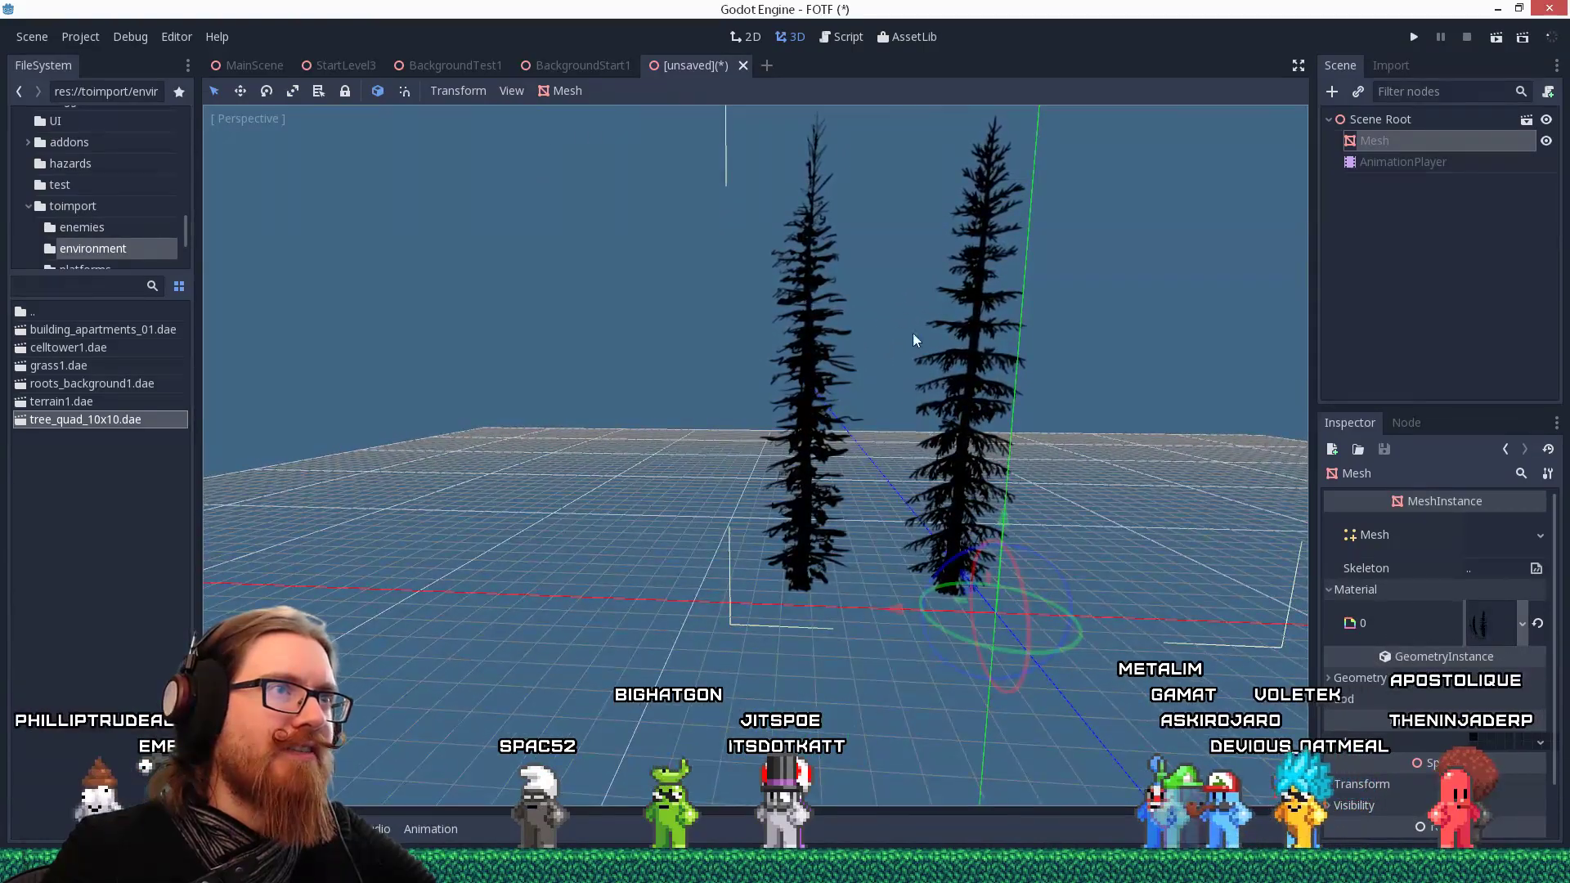
pyautogui.moveTo(885, 405); pyautogui.dragTo(910, 463, button='middle')
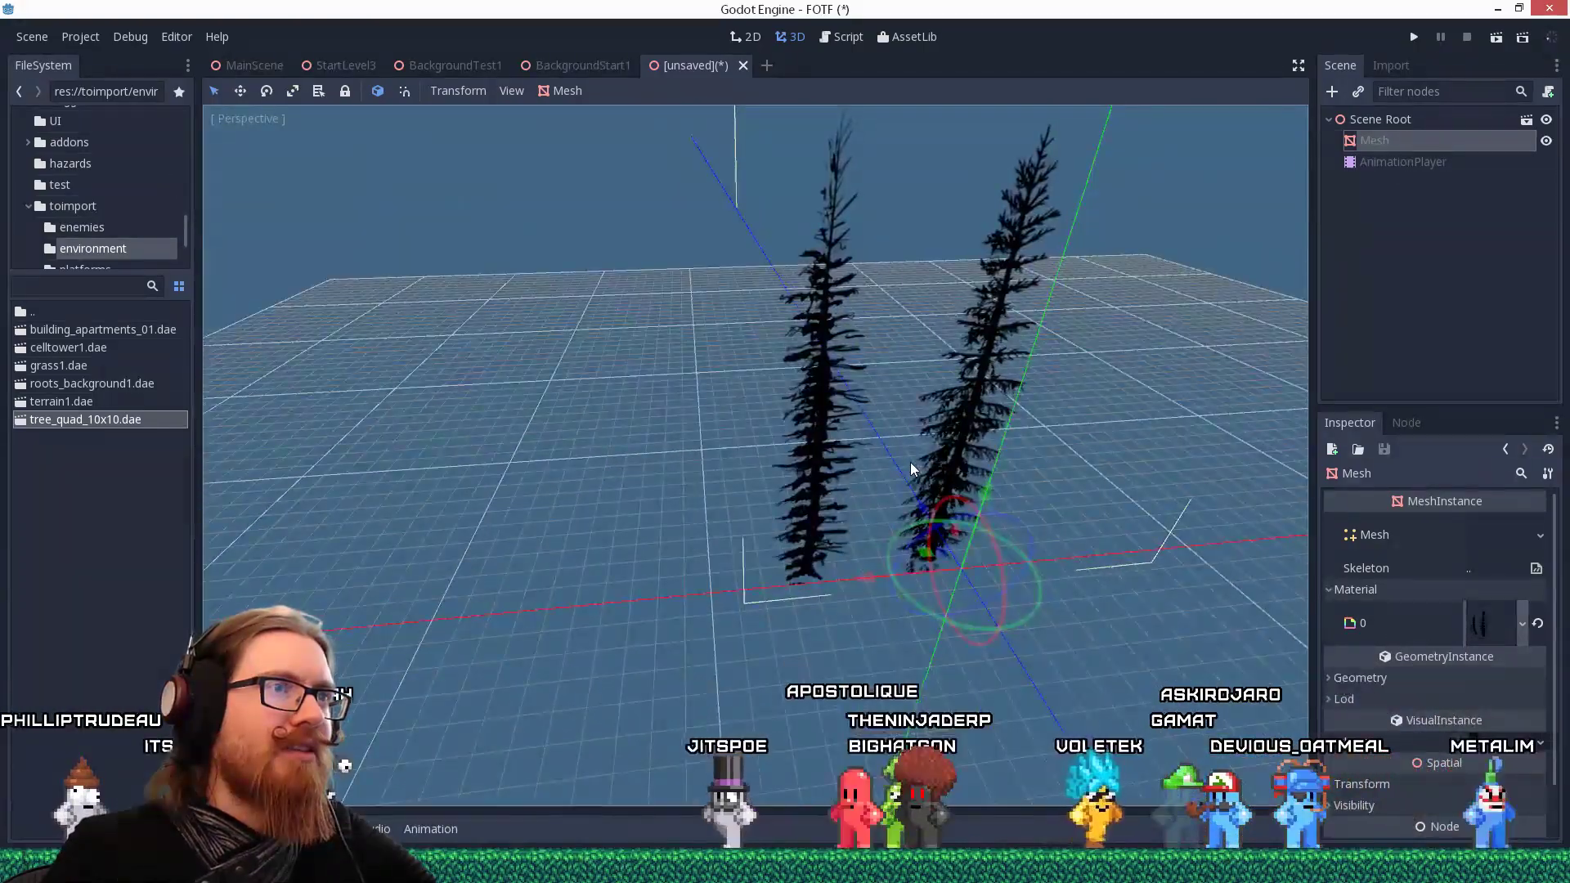
pyautogui.scroll(2, 911, 463)
pyautogui.scroll(-6, 911, 463)
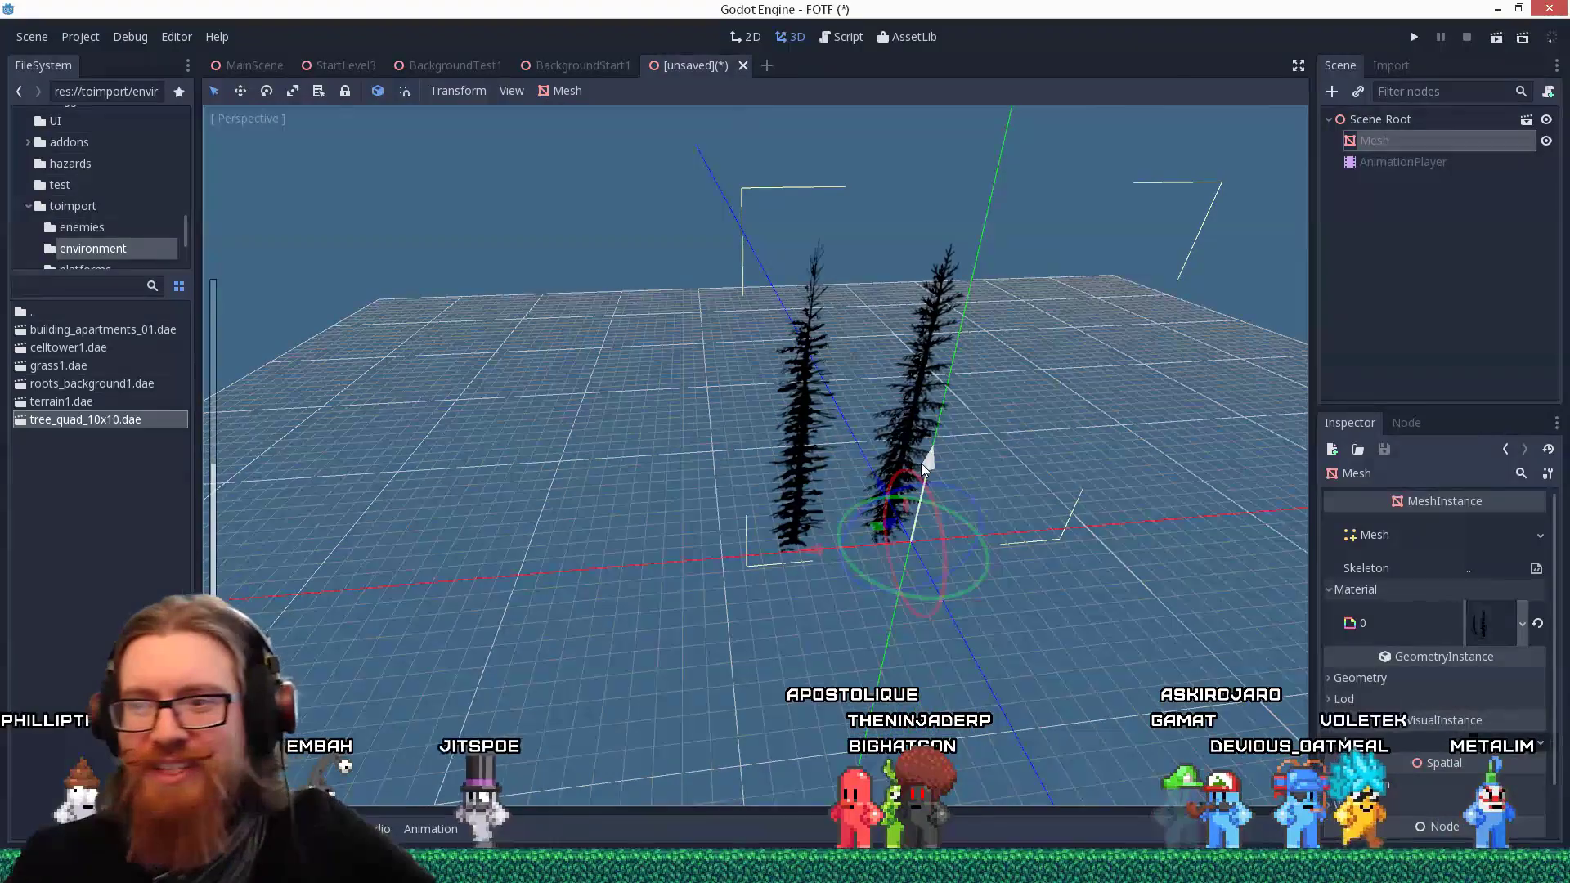
pyautogui.moveTo(921, 463); pyautogui.dragTo(821, 543, button='middle')
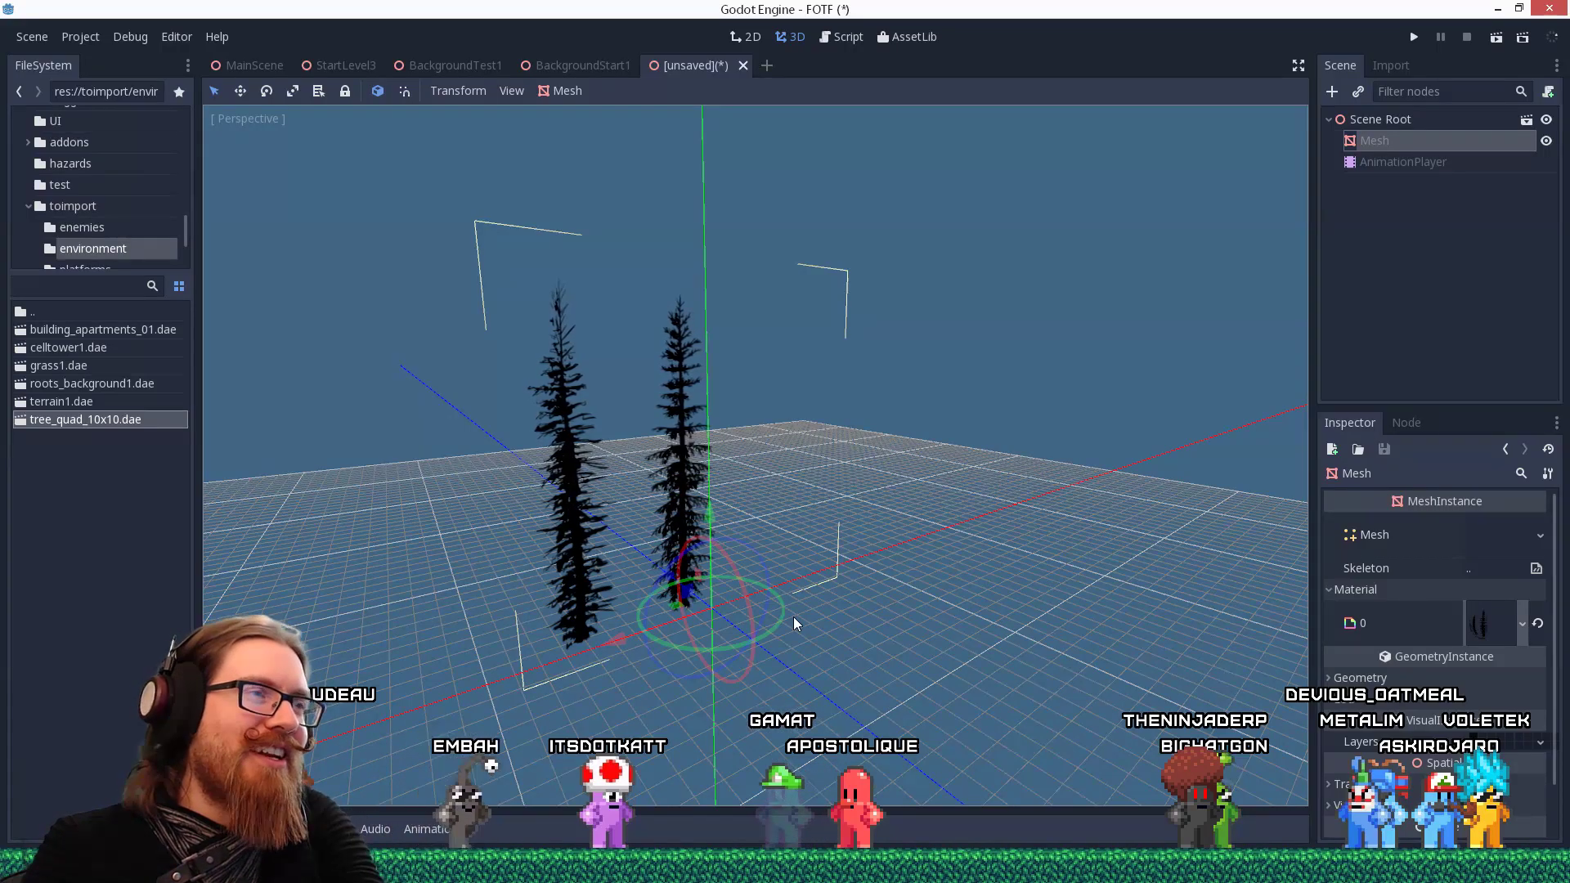
# Rotate the tree Mesh about its vertical axis and check the parallax on its other side.
pyautogui.moveTo(785, 617); pyautogui.dragTo(446, 591)
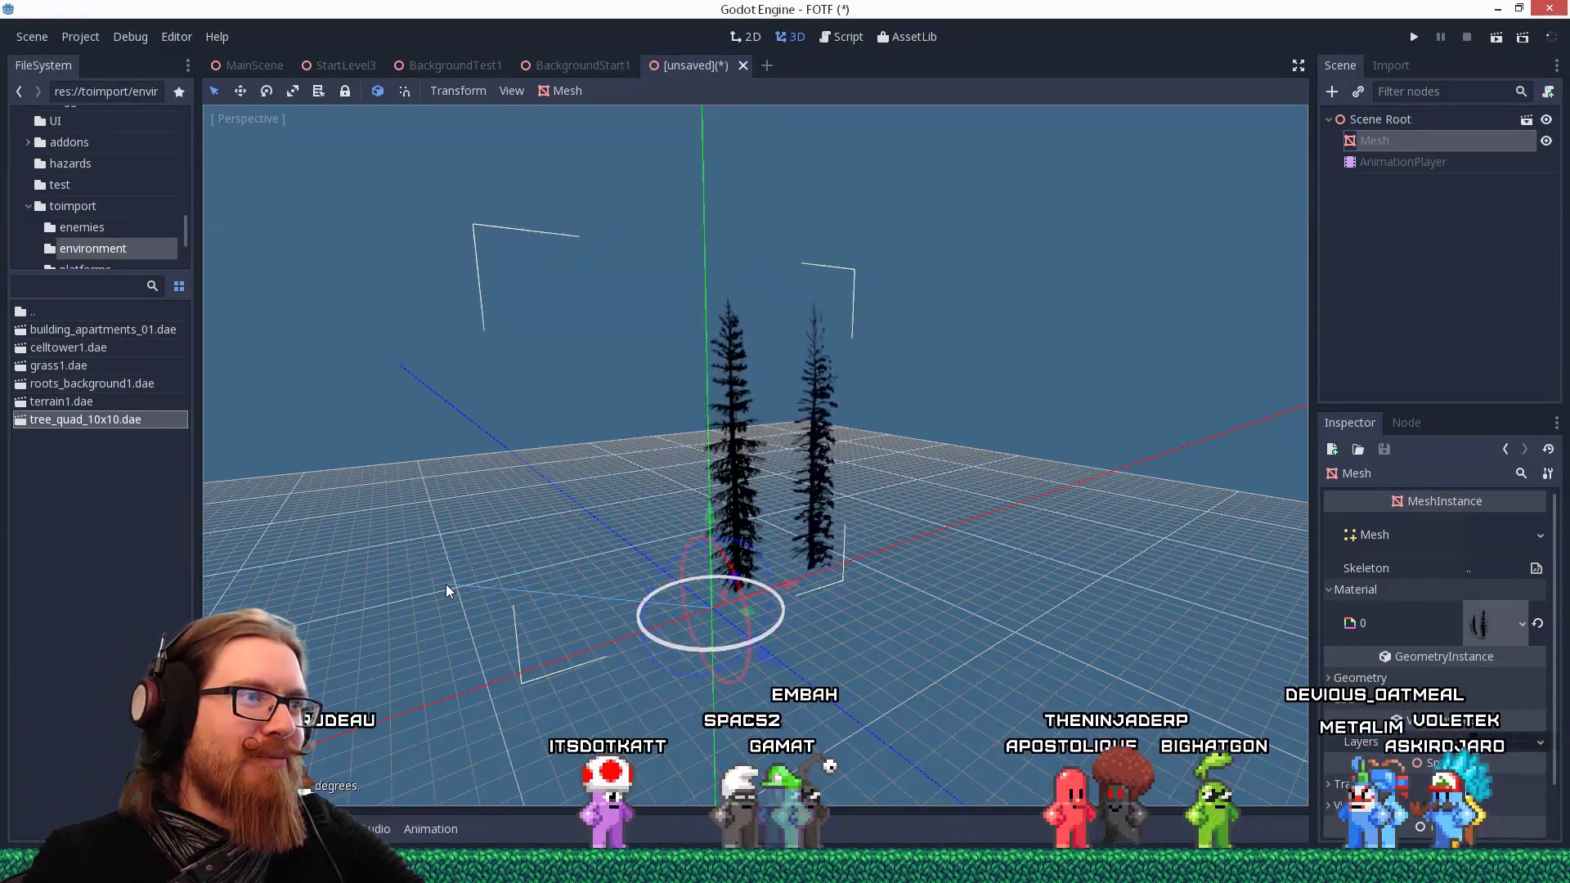
pyautogui.moveTo(724, 568)
pyautogui.mouseDown(button='middle')
pyautogui.moveTo(732, 602)
pyautogui.moveTo(750, 577)
pyautogui.moveTo(954, 590)
pyautogui.moveTo(1071, 572)
pyautogui.moveTo(731, 606)
pyautogui.moveTo(716, 597)
pyautogui.moveTo(729, 582)
pyautogui.mouseUp(button='middle')
pyautogui.scroll(8, 734, 603)
pyautogui.scroll(-9, 749, 577)
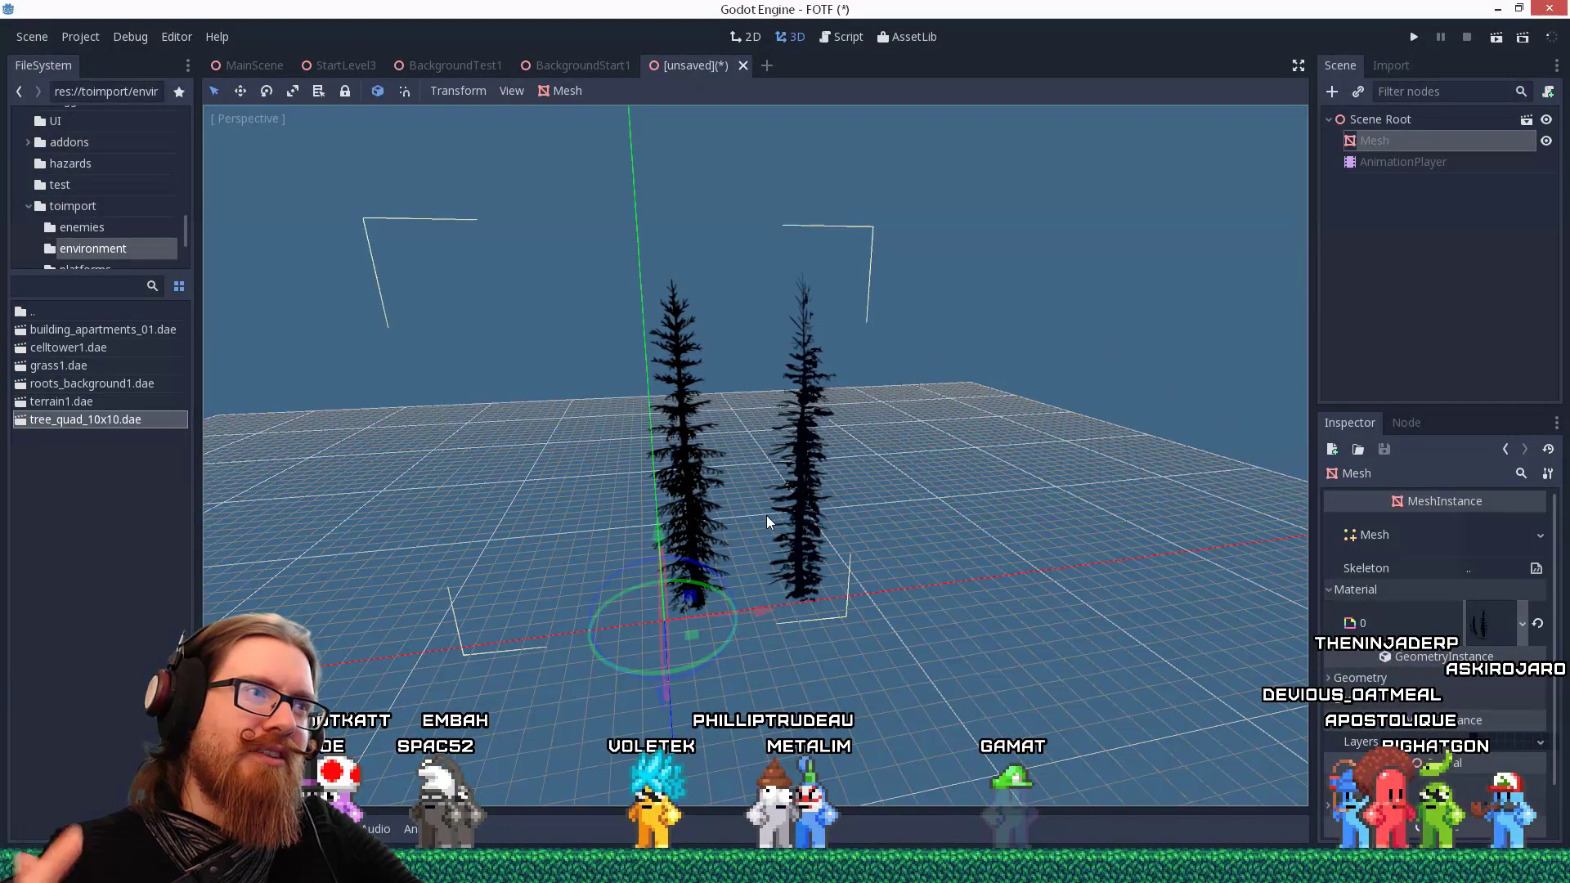
# Switch to Blender, mirror the tree quad along the X axis with a negative scale, and rotate it by 180 degrees.
pyautogui.hotkey('alt', 'Tab')
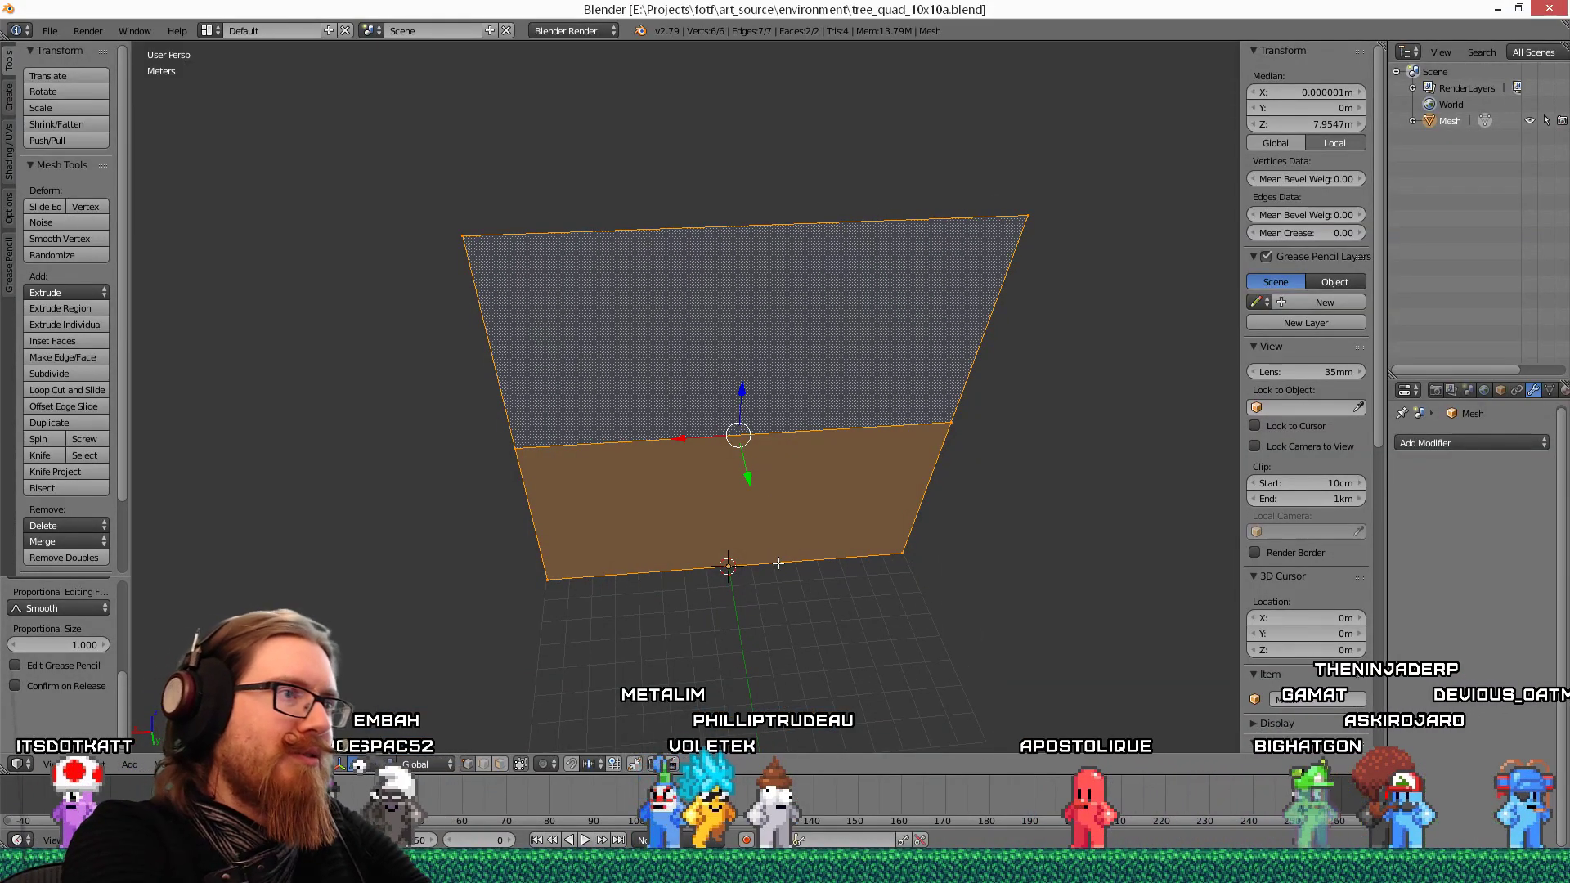
pyautogui.press('s')
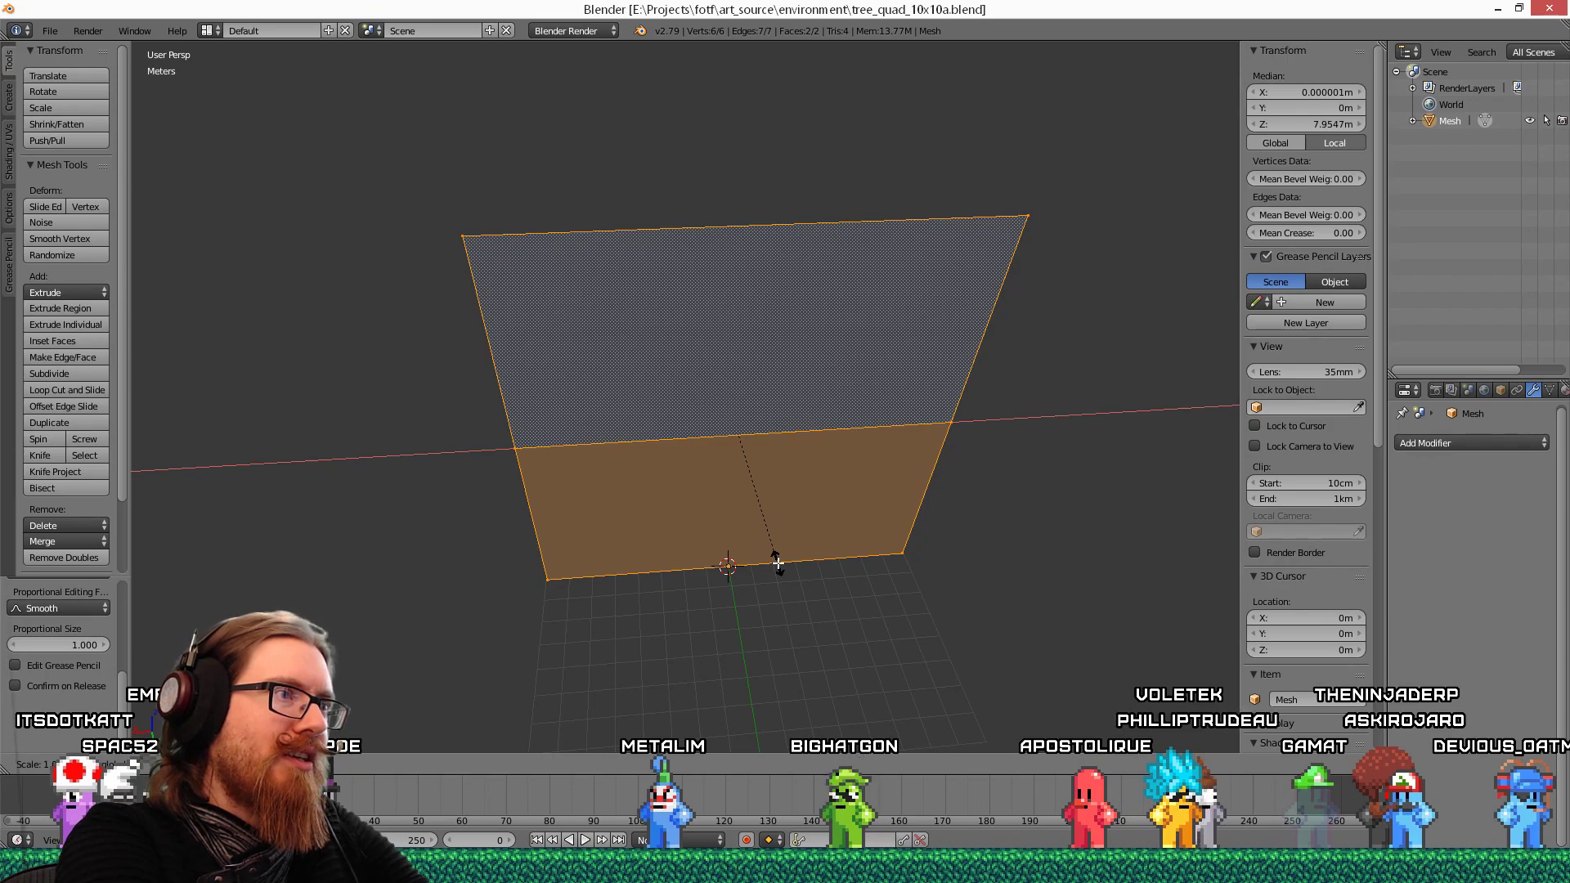
pyautogui.press('-')
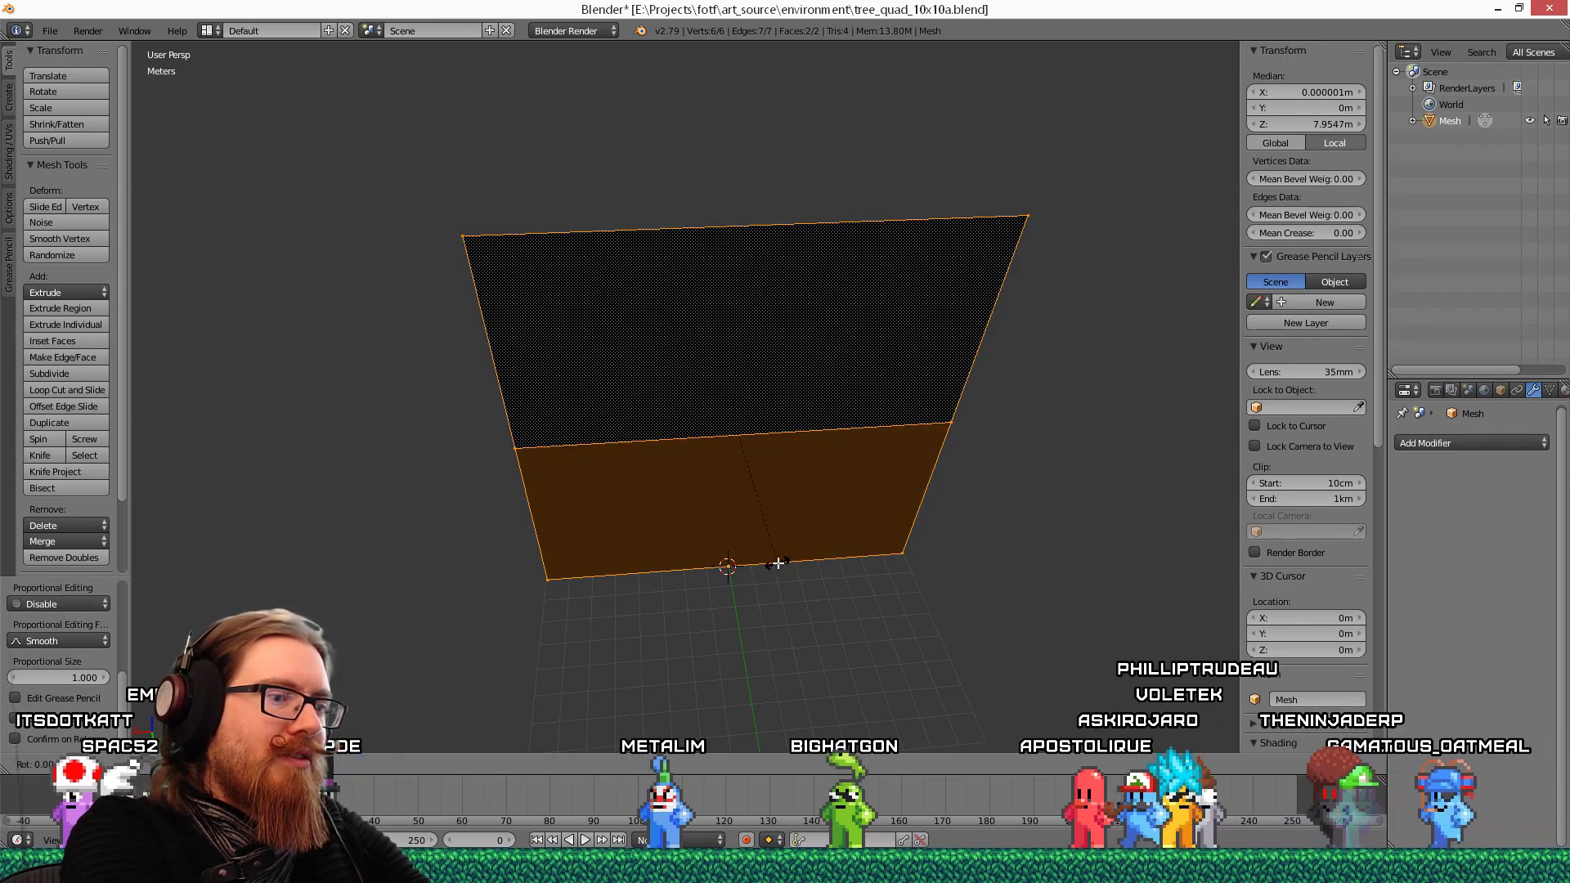
pyautogui.write('180')
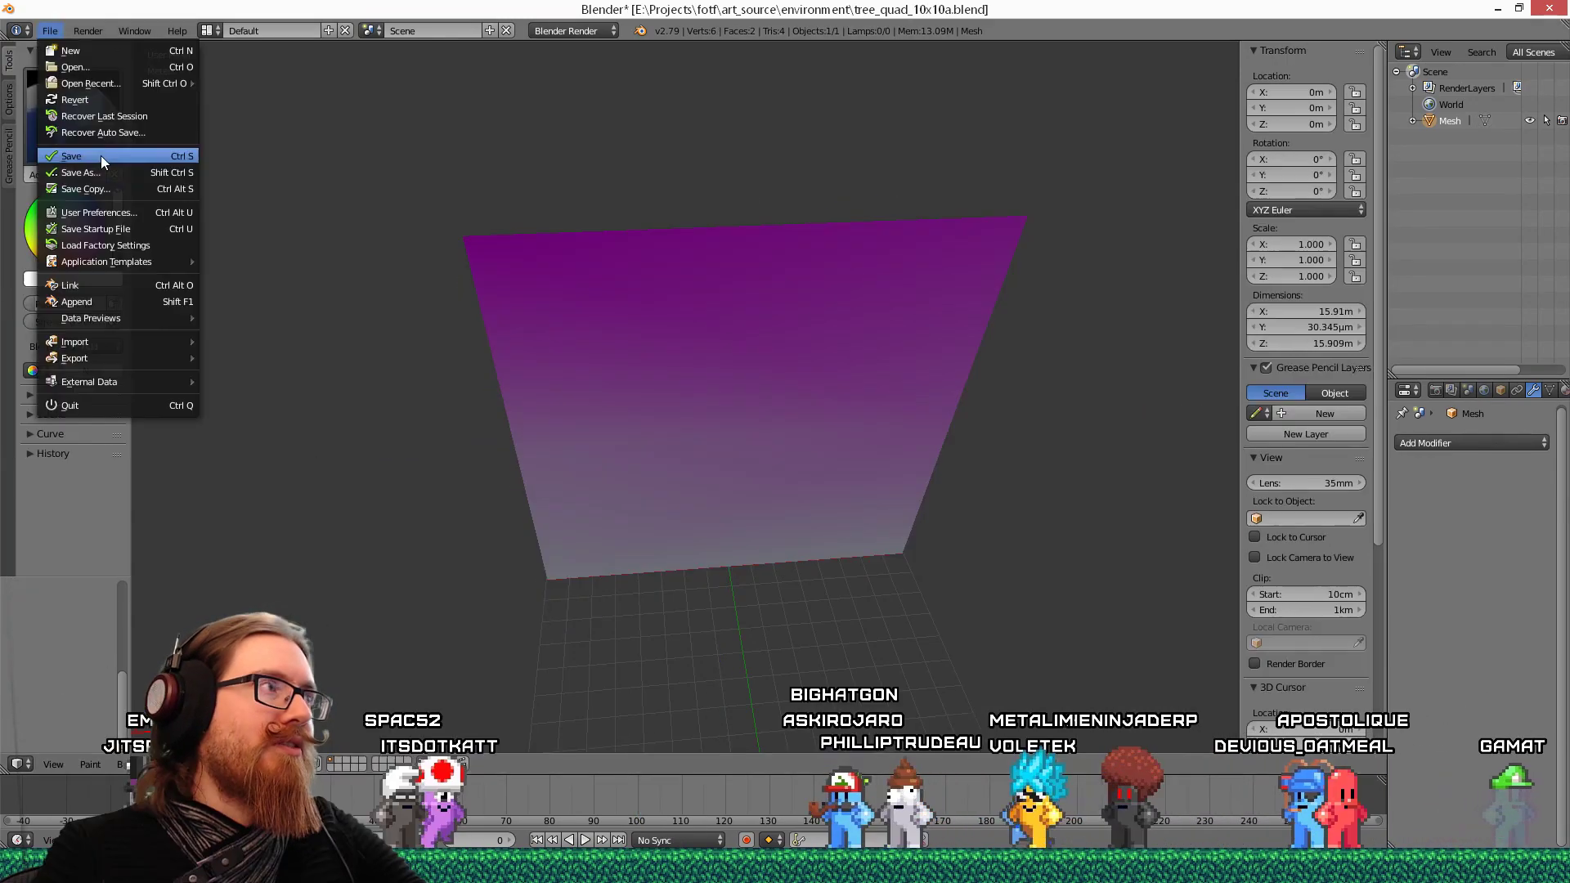
# Save tree_quad_10x10a.blend and export the tree quad for the Godot project.
pyautogui.click(100, 155)
pyautogui.click(53, 33)
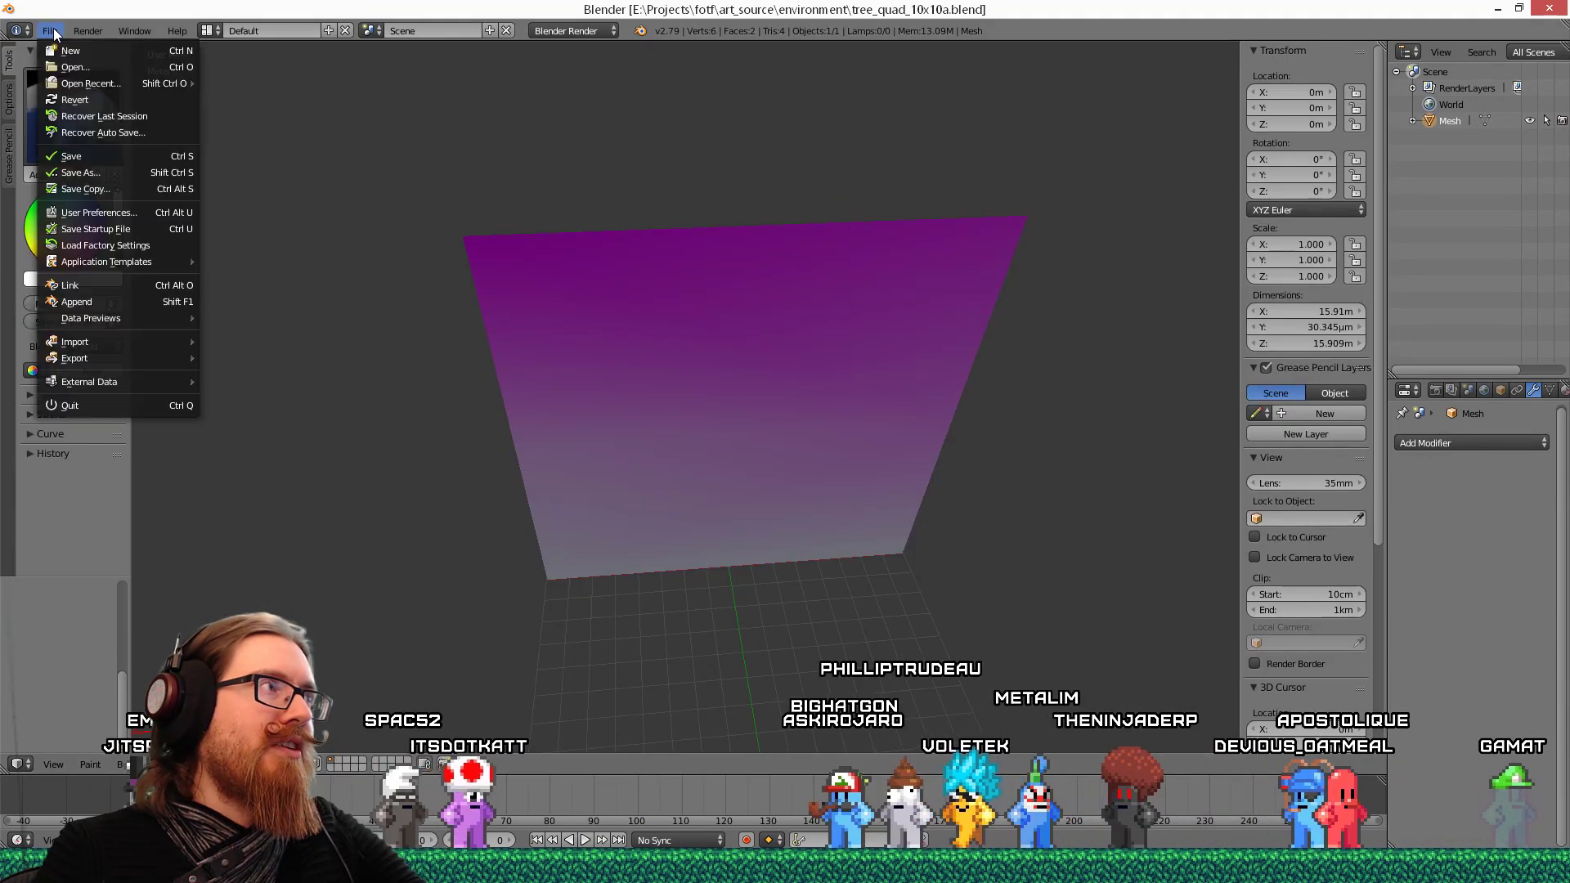
pyautogui.moveTo(82, 358)
pyautogui.click(255, 528)
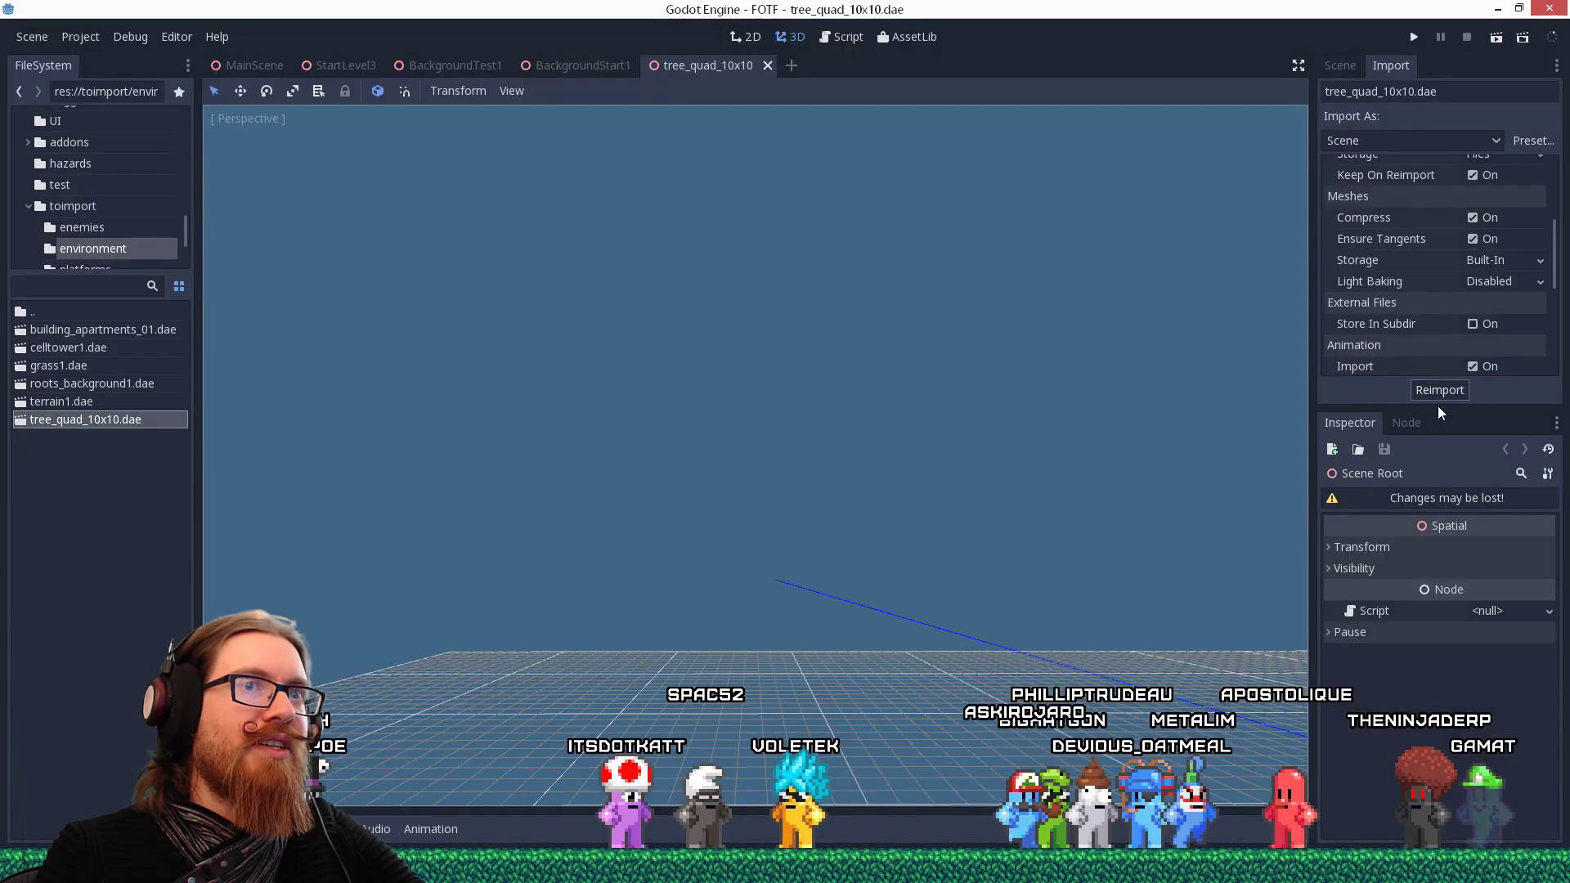
# Back in Godot, reimport tree_quad_10x10.dae and assign BlackWithFogAlphaParallax.tres as the material of its mesh.
pyautogui.click(1450, 390)
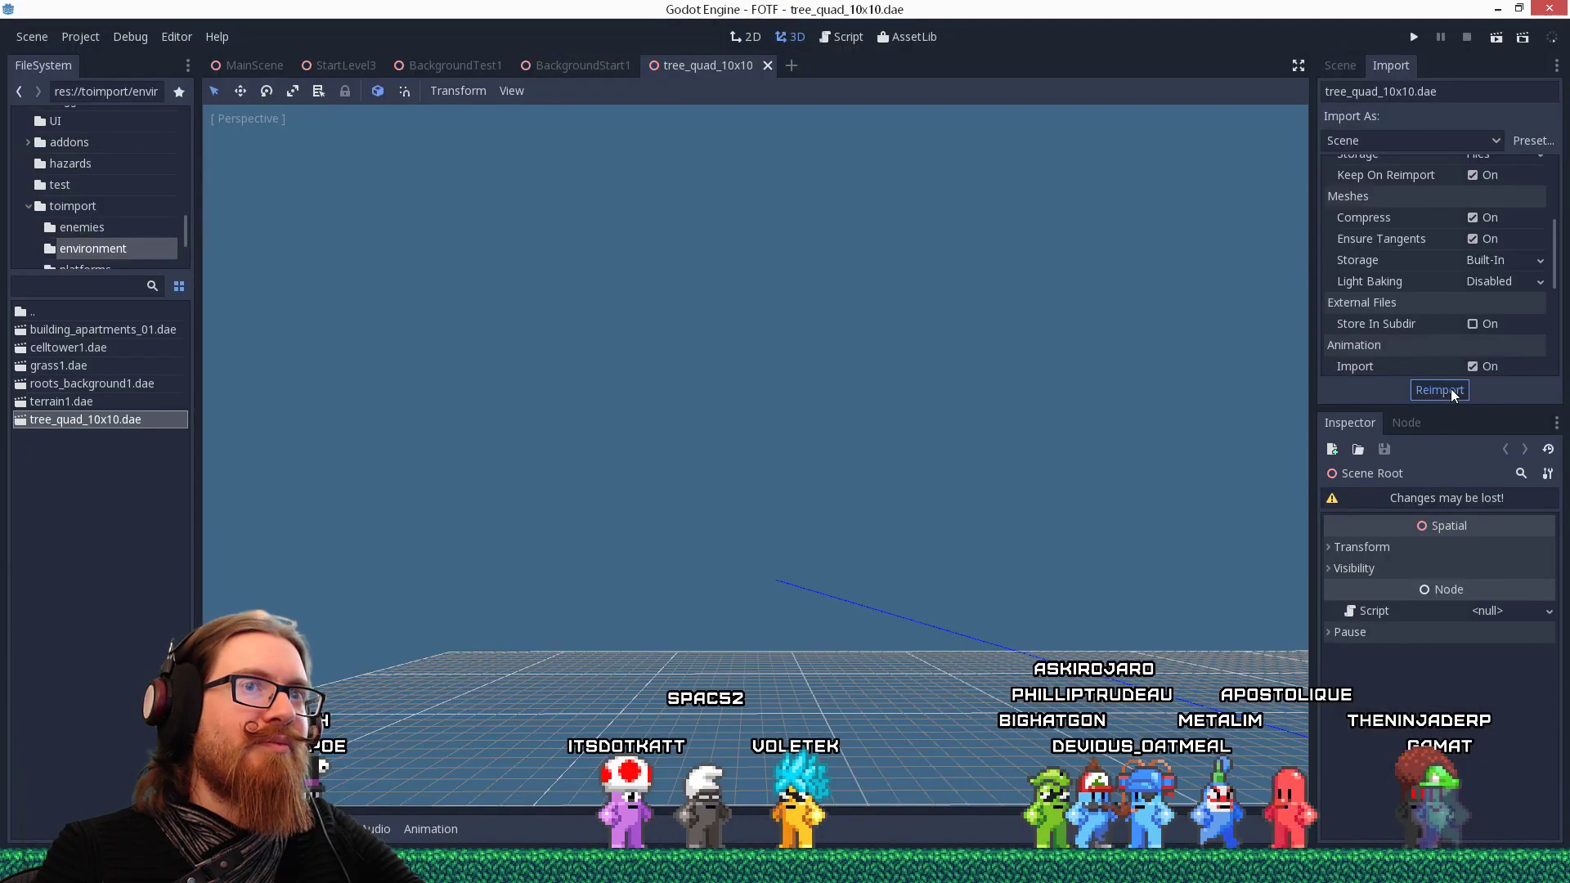
pyautogui.moveTo(1221, 467); pyautogui.dragTo(1239, 467, button='middle')
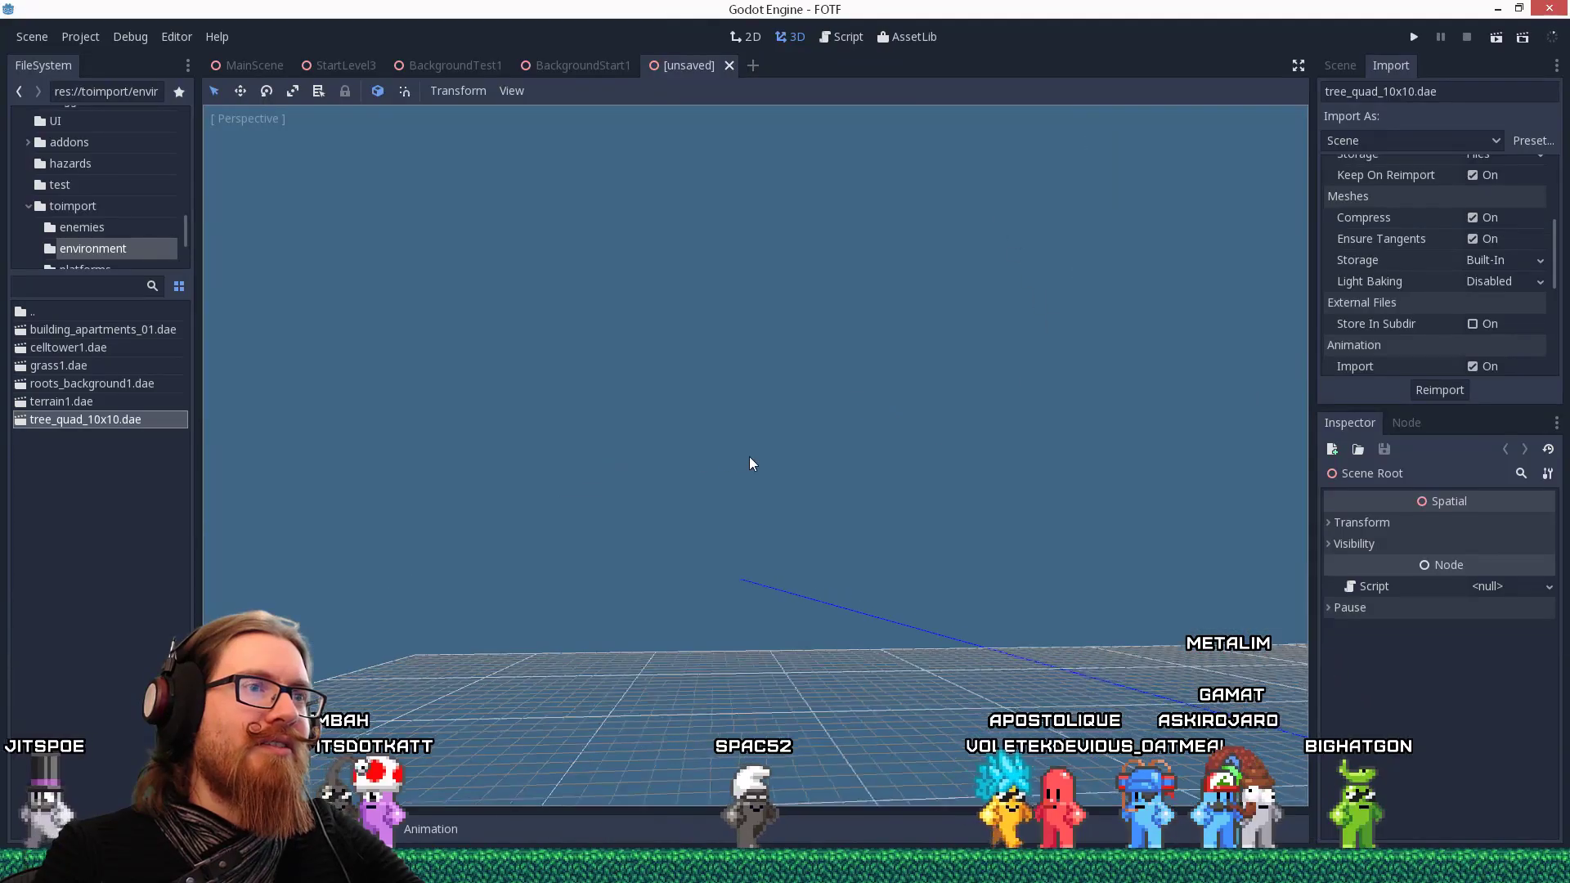
pyautogui.moveTo(749, 456); pyautogui.dragTo(970, 484, button='middle')
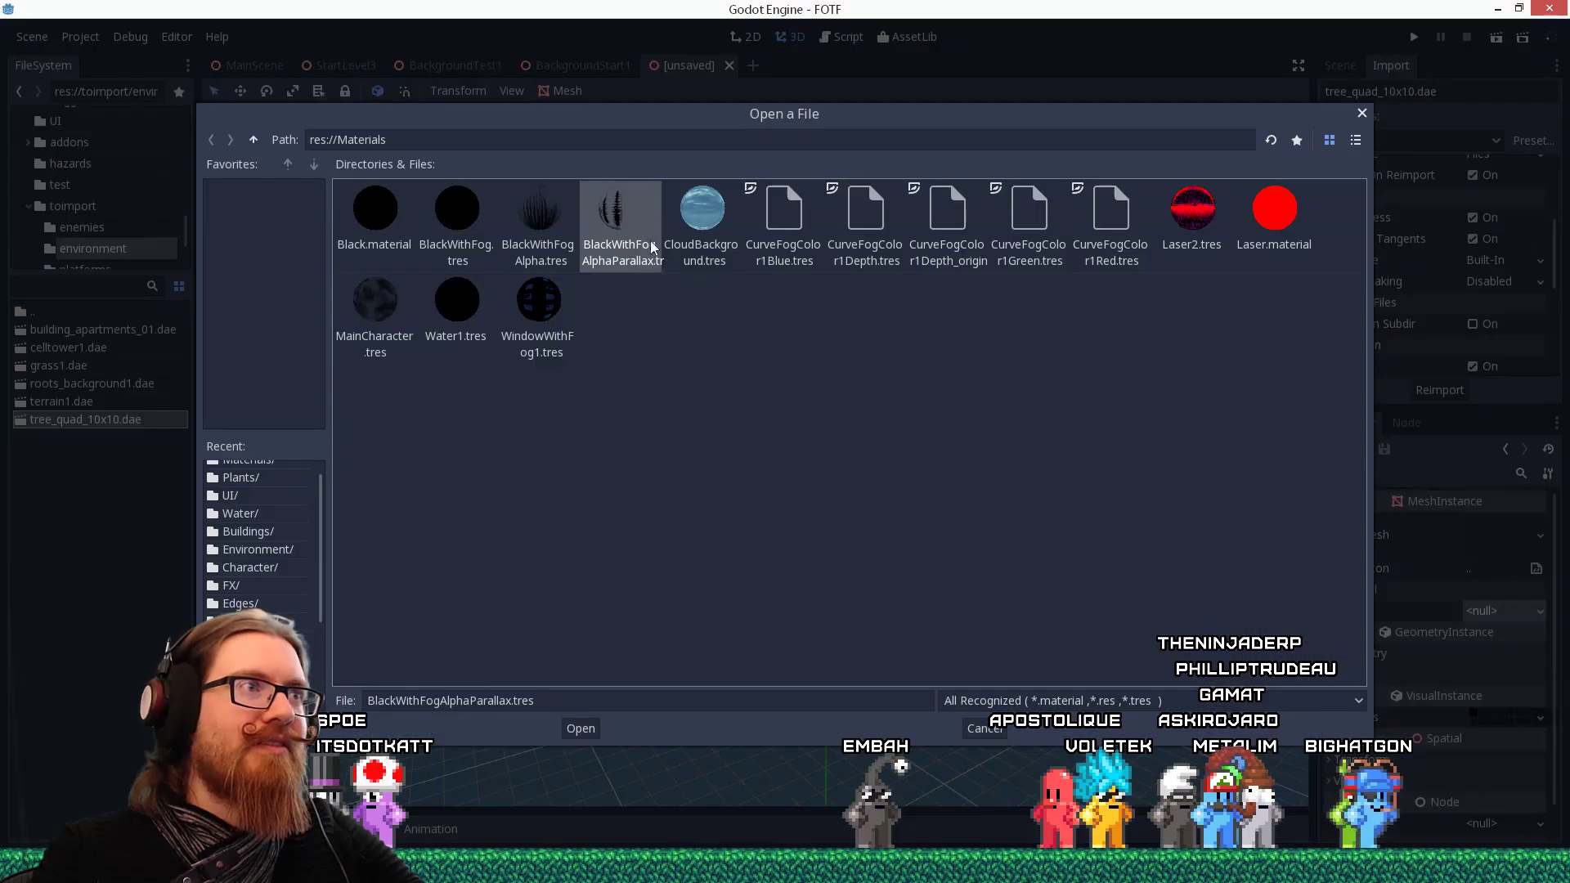
pyautogui.doubleClick(624, 218)
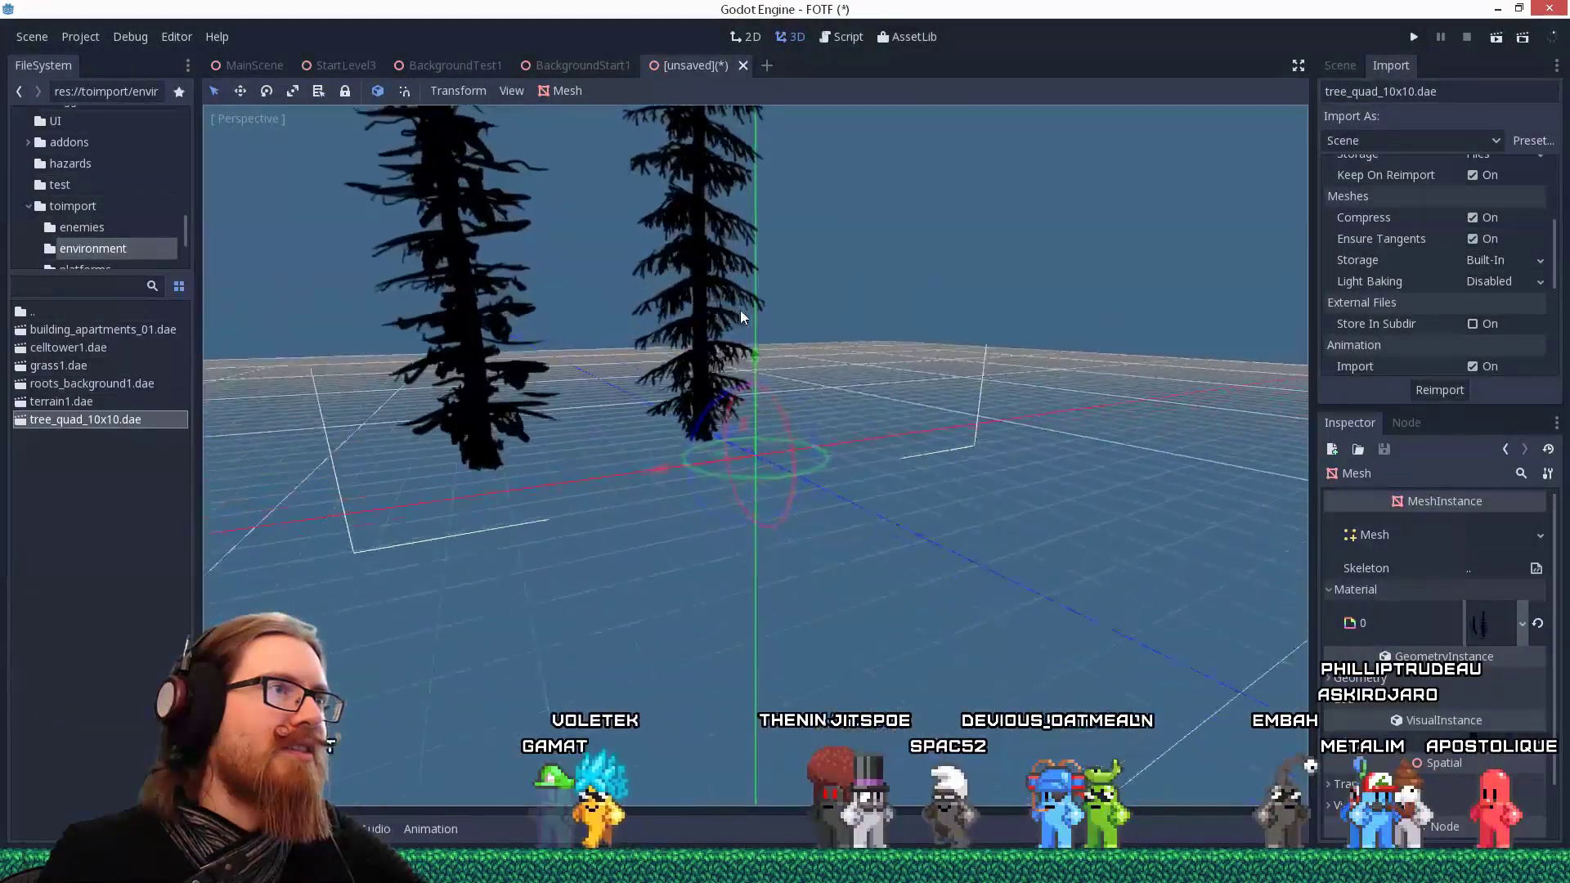
pyautogui.moveTo(739, 311); pyautogui.dragTo(636, 251, button='middle')
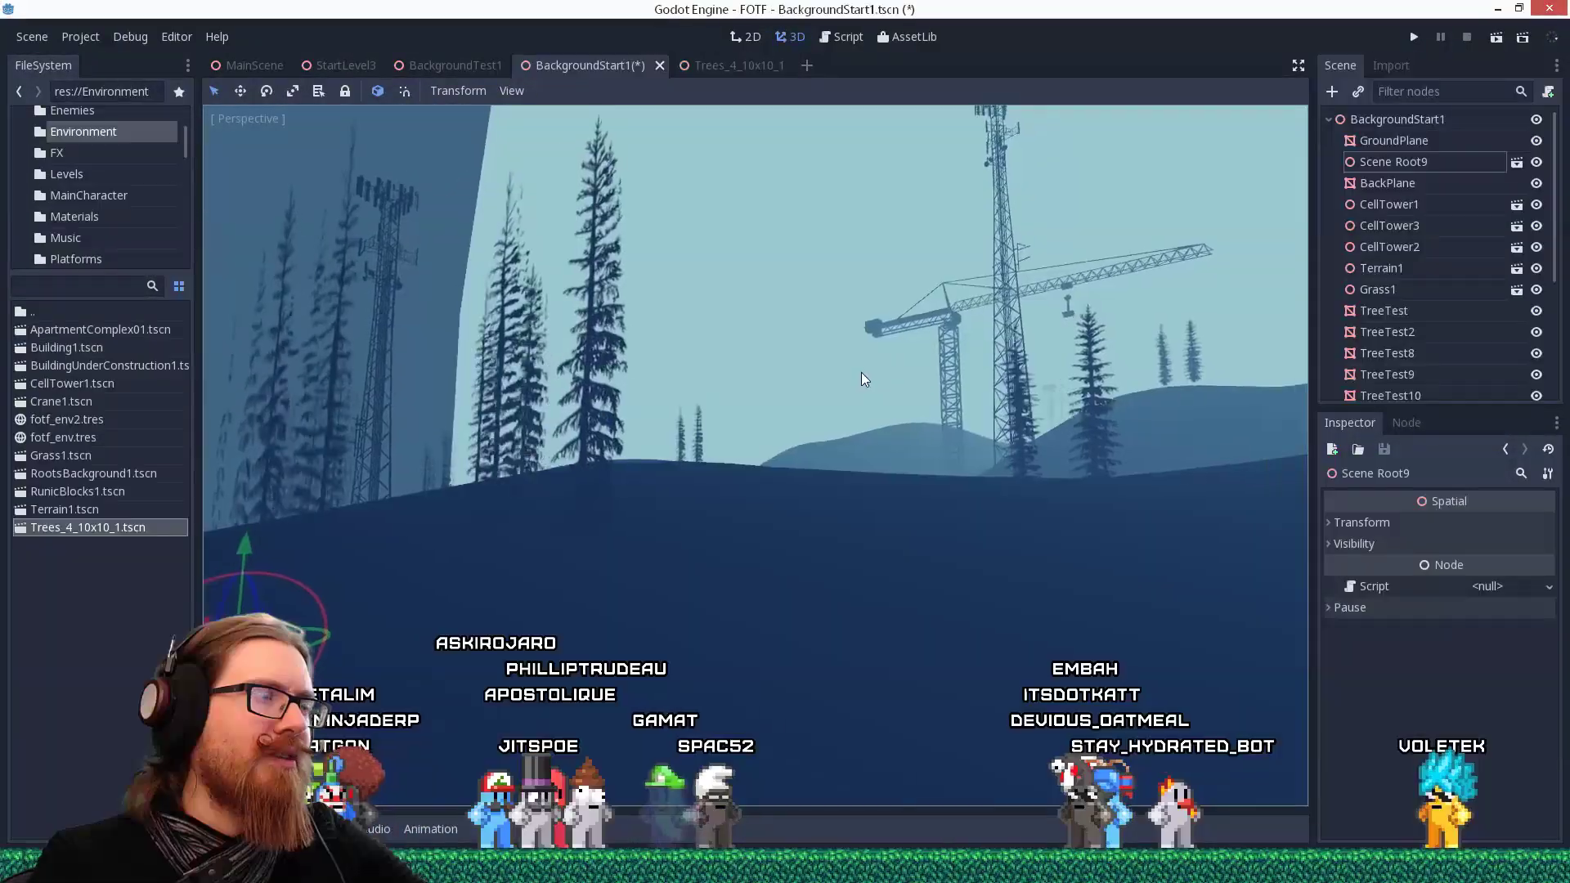
# Check the trees among the hills of BackgroundStart1 from near and far, and open the project's Materials folder.
pyautogui.moveTo(861, 371); pyautogui.dragTo(833, 460, button='middle')
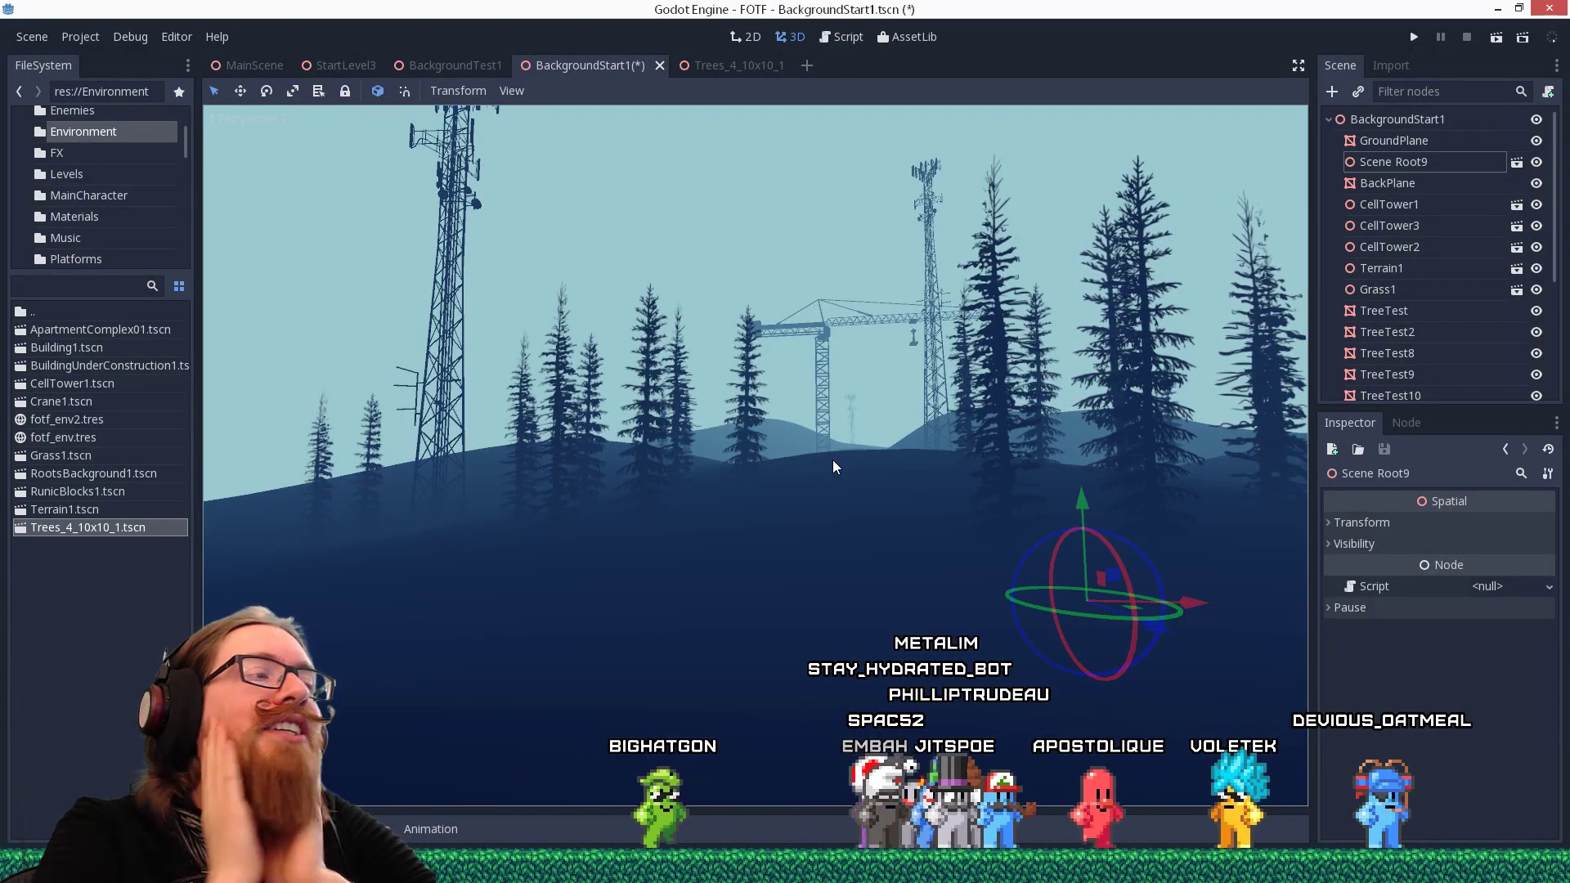
pyautogui.doubleClick(61, 309)
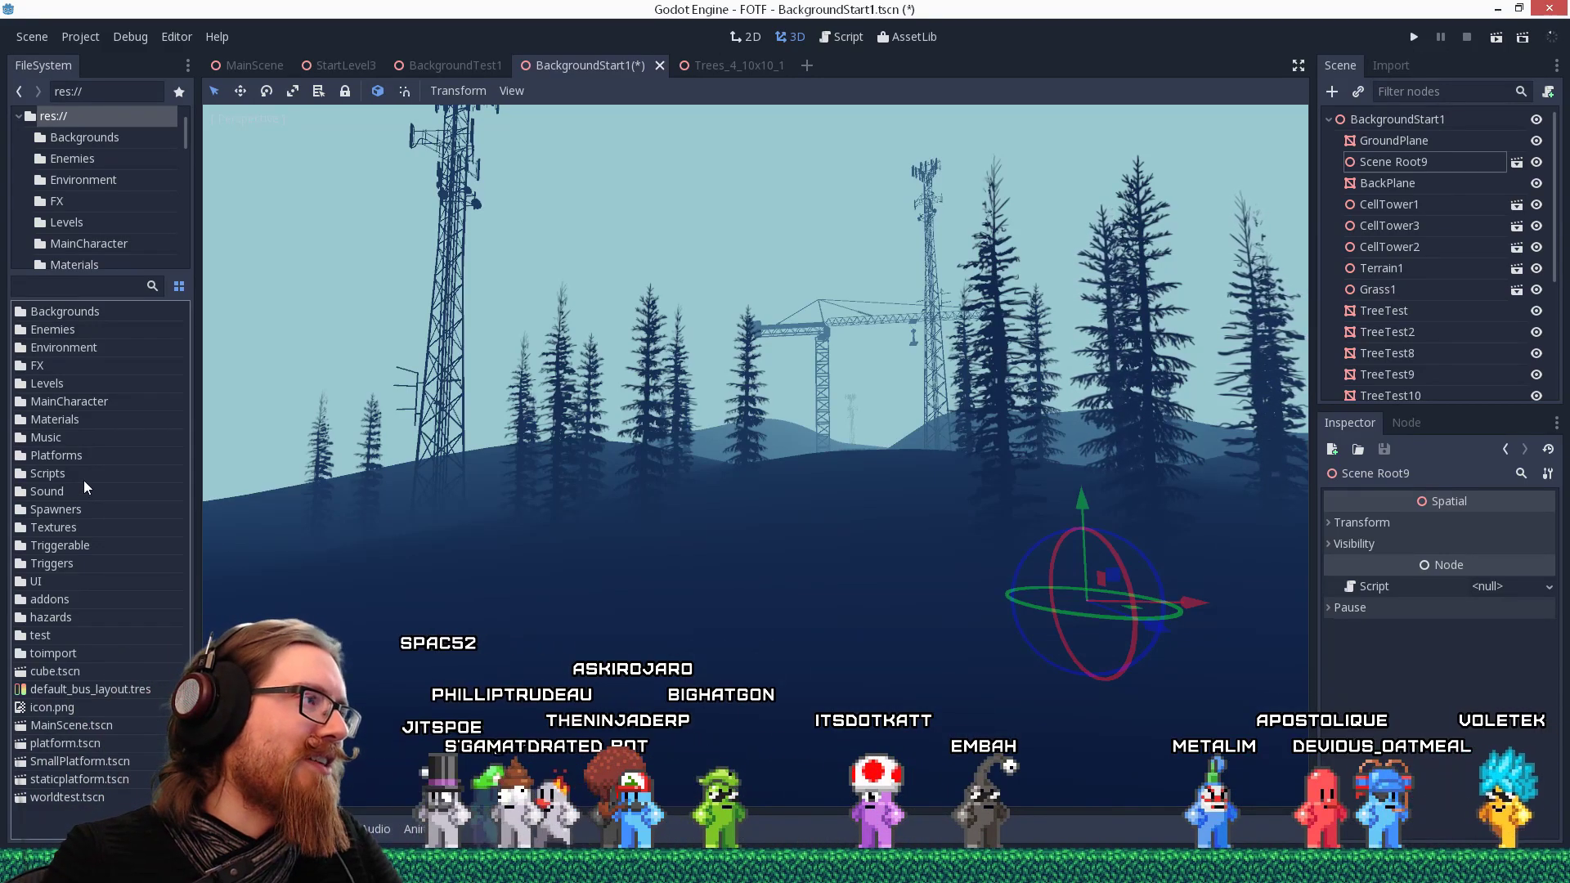
pyautogui.doubleClick(87, 417)
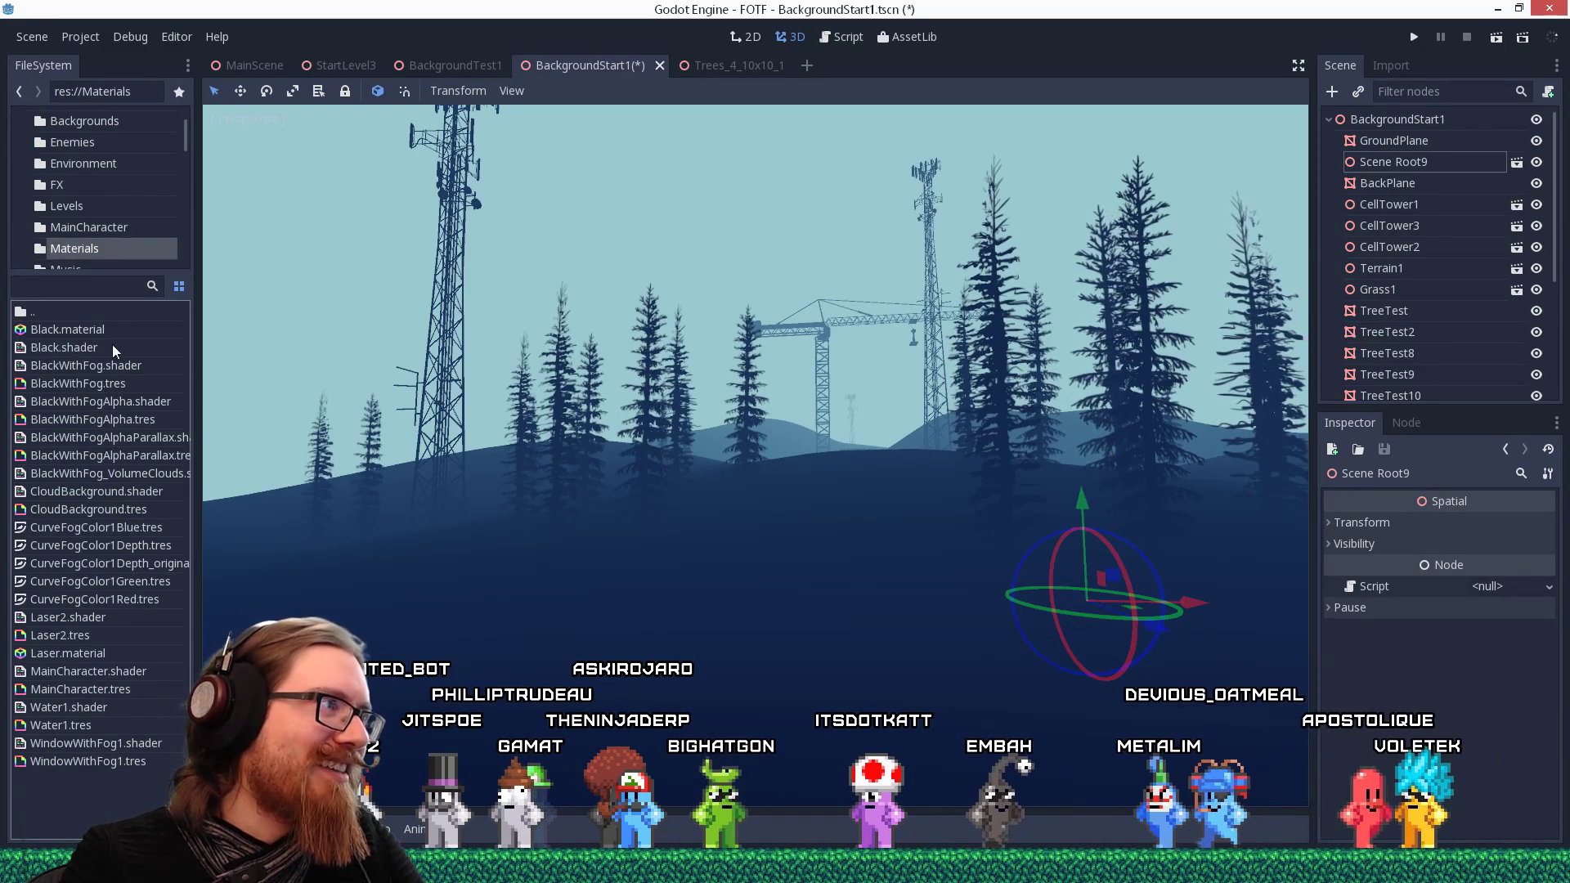
pyautogui.scroll(6, 709, 455)
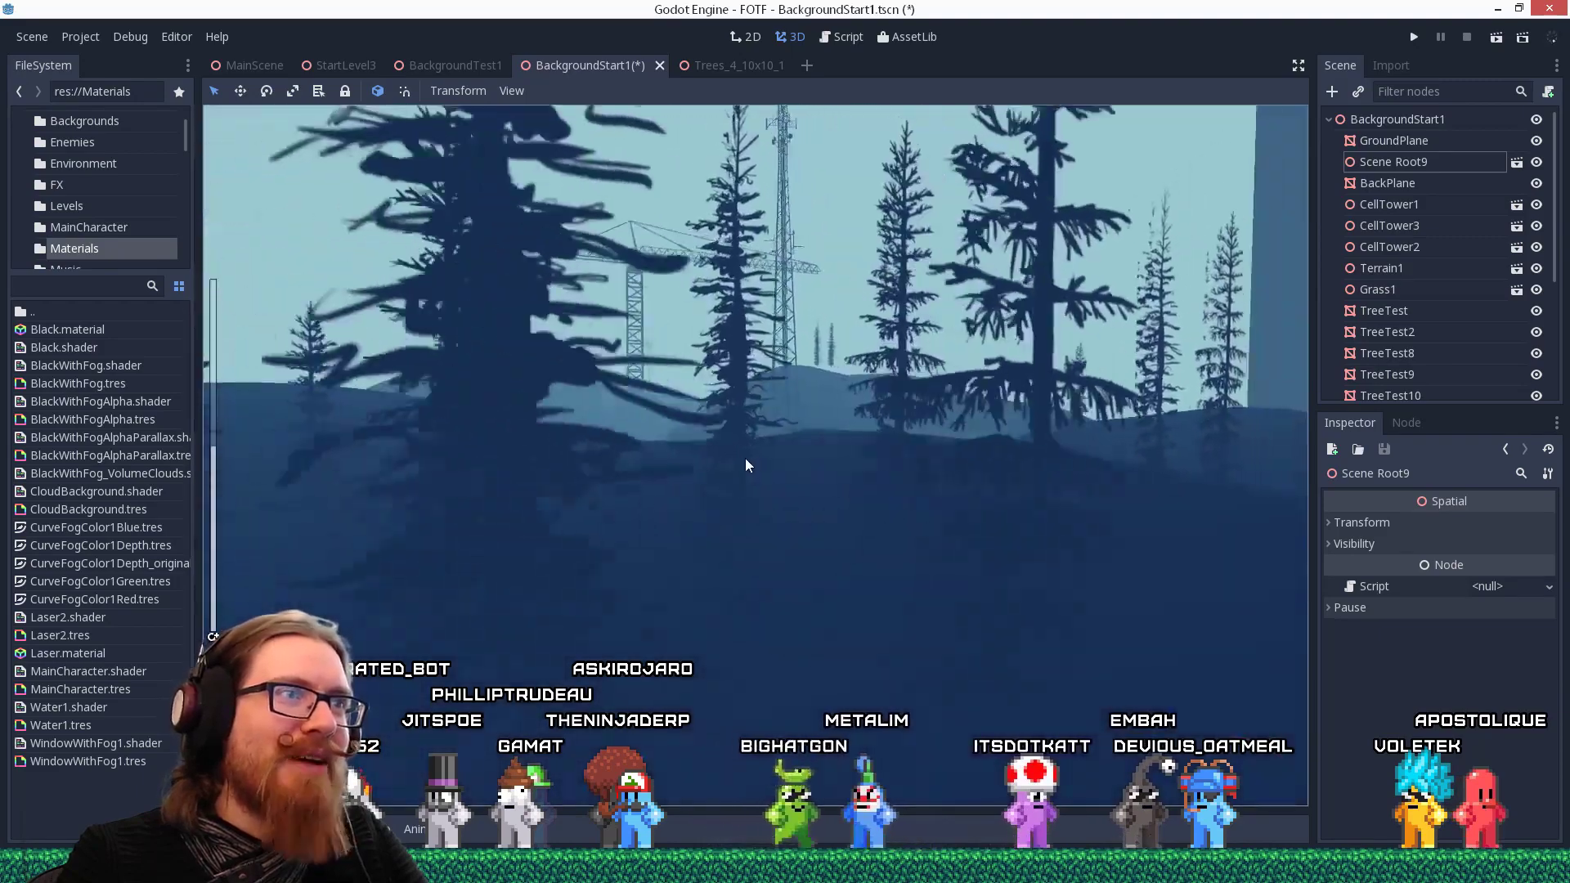
pyautogui.scroll(-8, 745, 466)
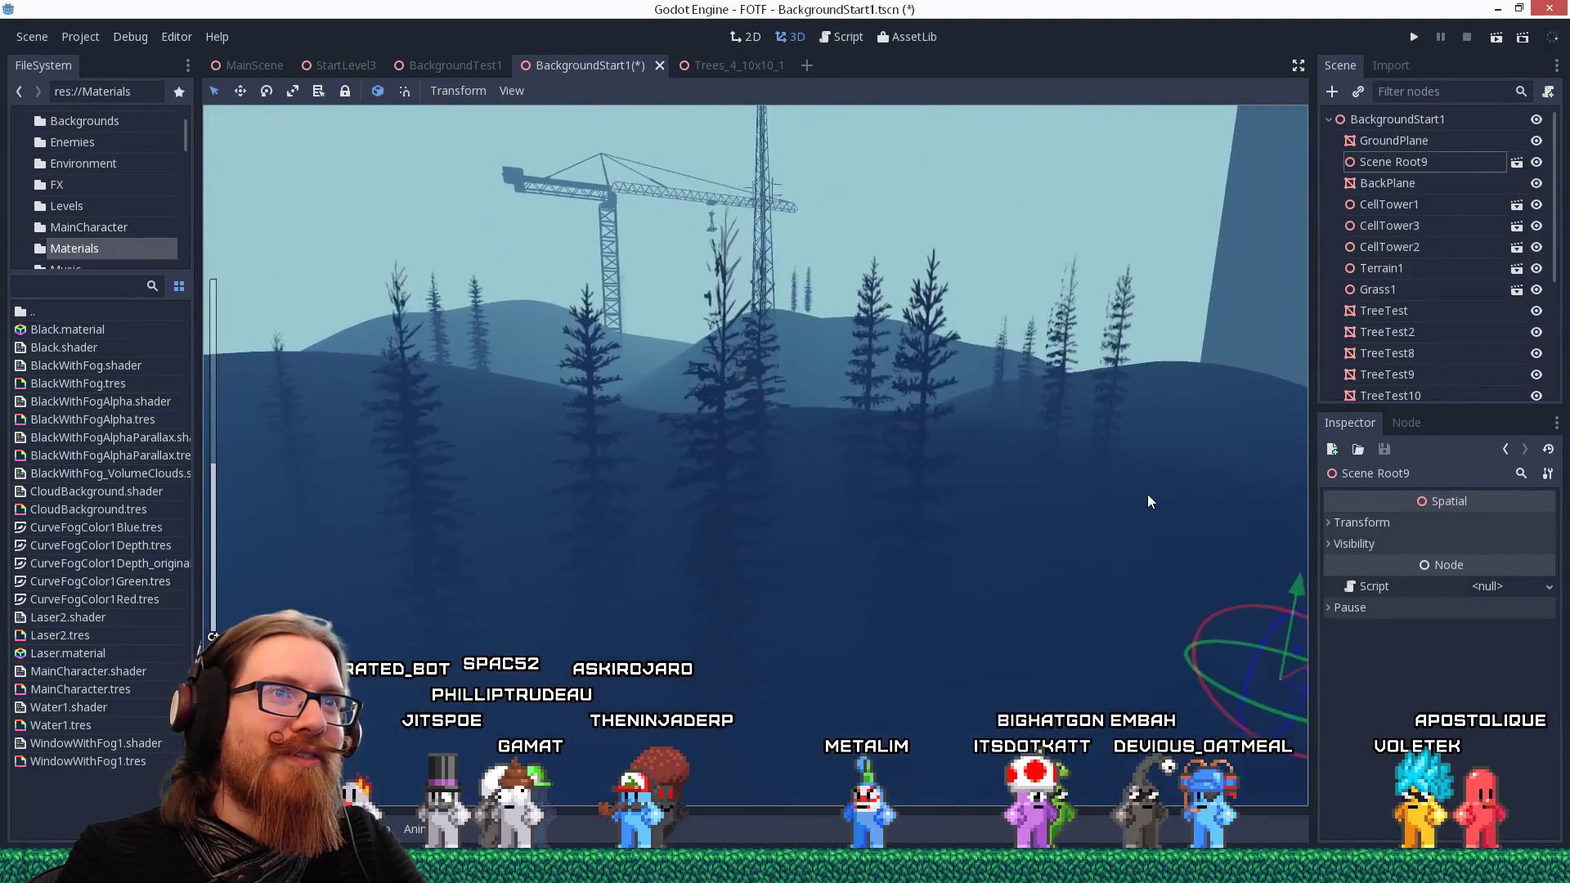
pyautogui.moveTo(1148, 502); pyautogui.dragTo(128, 363, button='middle')
# Open BlackWithFogAlphaParallax.shader and flip the sign of the parallax offset, setting the parallax_uv2 multiplier to 0.06.
pyautogui.doubleClick(110, 438)
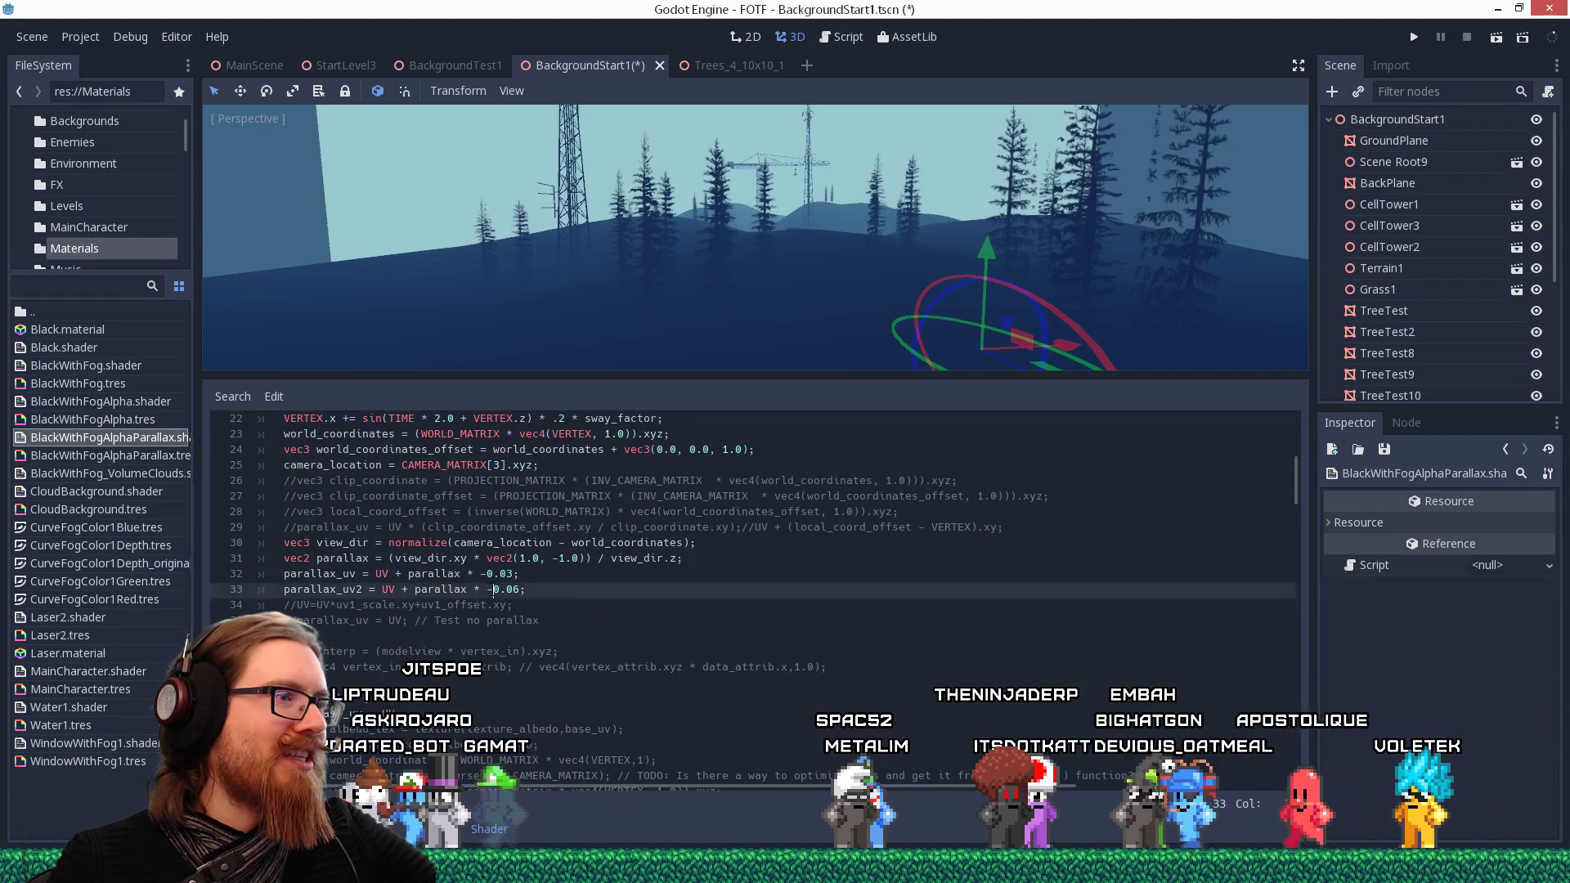
pyautogui.press('Up')
pyautogui.press('BackSpace')
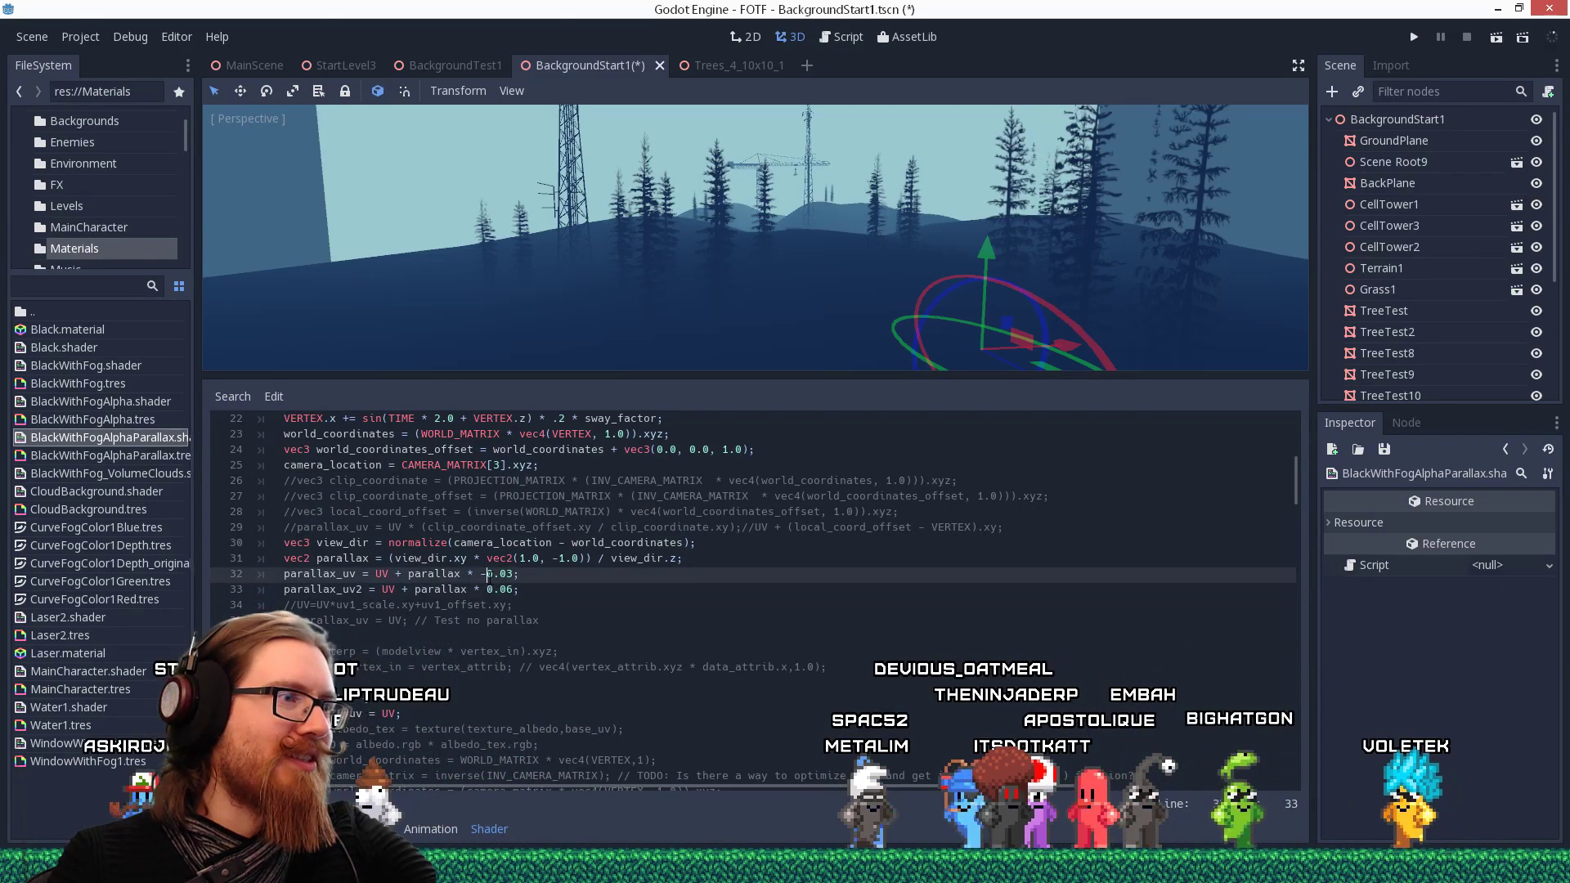
pyautogui.press('Up')
pyautogui.press('Up')
# Check the tree parallax in the tree_quad_10x10 scene from several angles and close that scene.
pyautogui.moveTo(785, 286); pyautogui.dragTo(955, 208, button='middle')
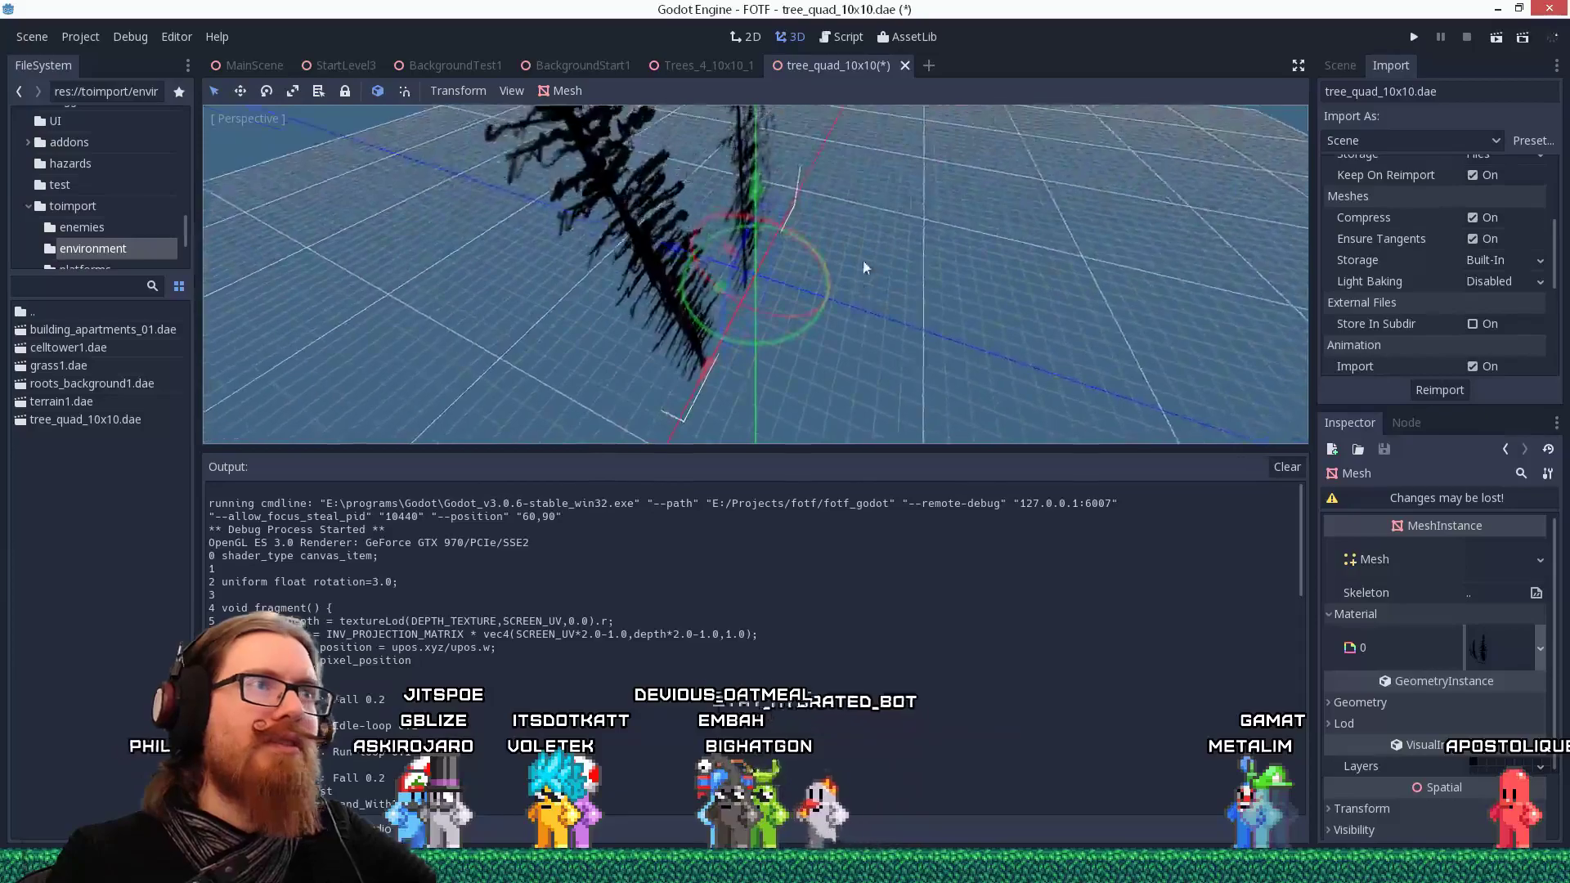
pyautogui.moveTo(862, 260); pyautogui.dragTo(764, 328, button='middle')
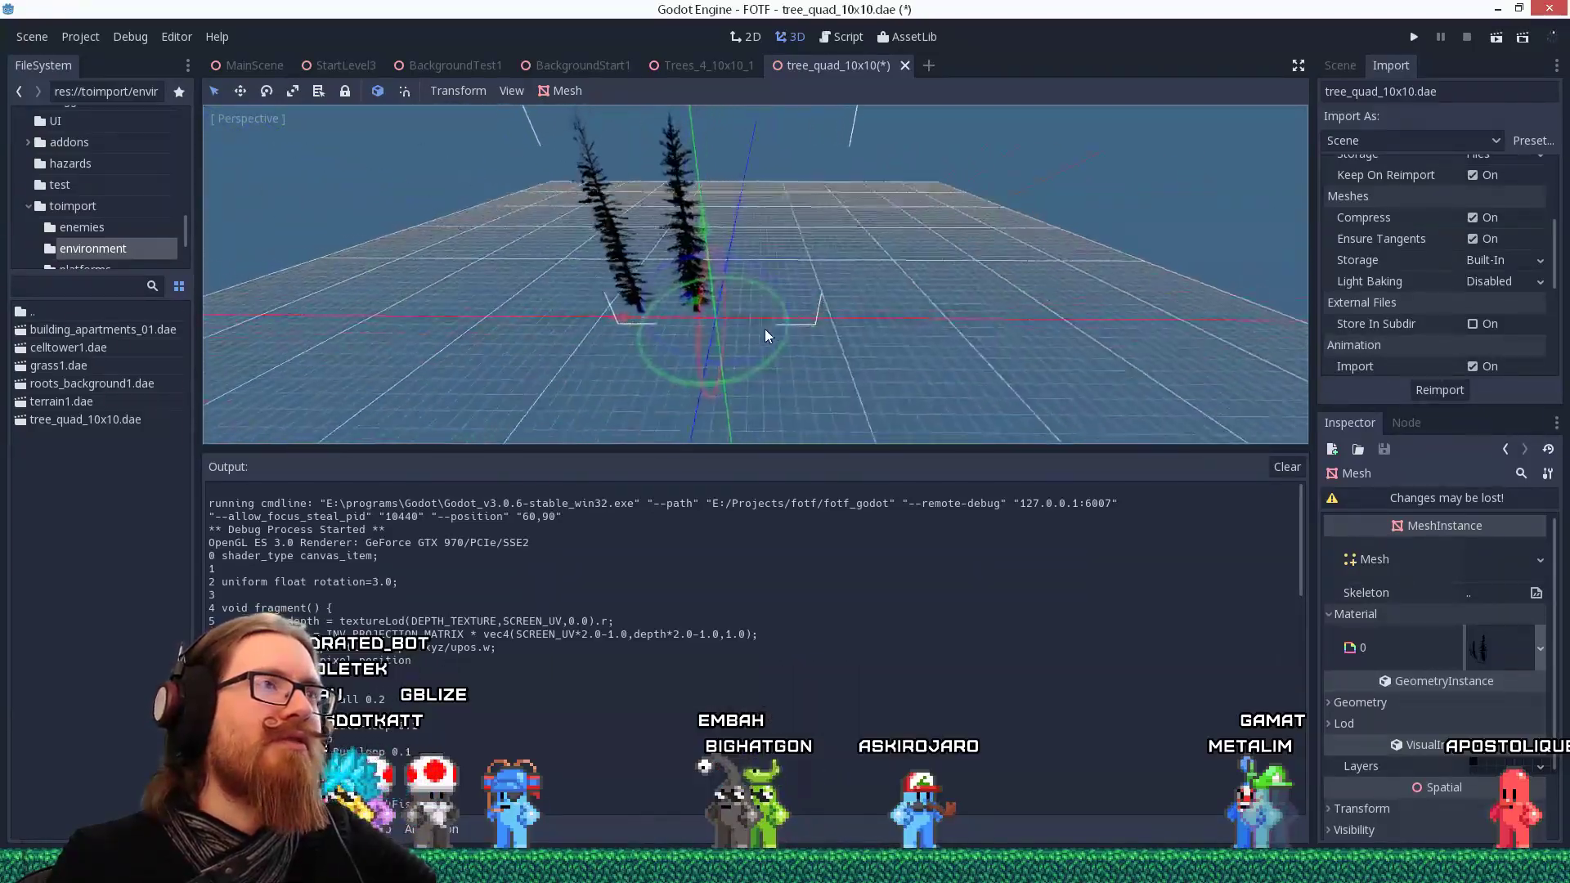
pyautogui.middleClick(779, 62)
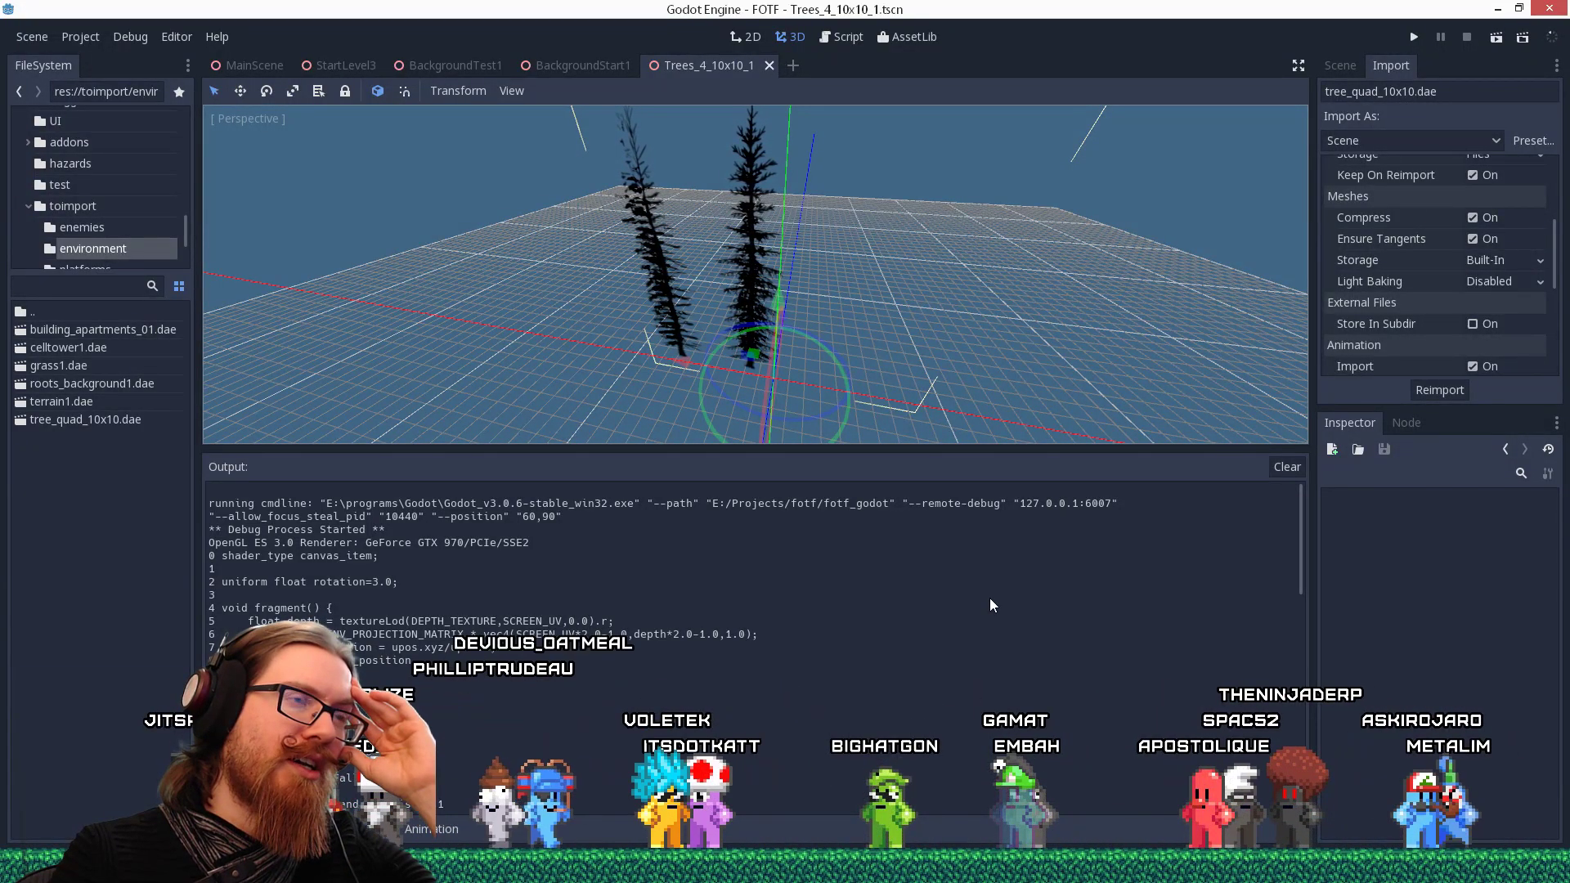
# Switch to the browser page on flipping normals in Blender and play the "Blender Tutorial 13 : Normals" video.
pyautogui.hotkey('alt', 'Tab')
pyautogui.click(618, 537)
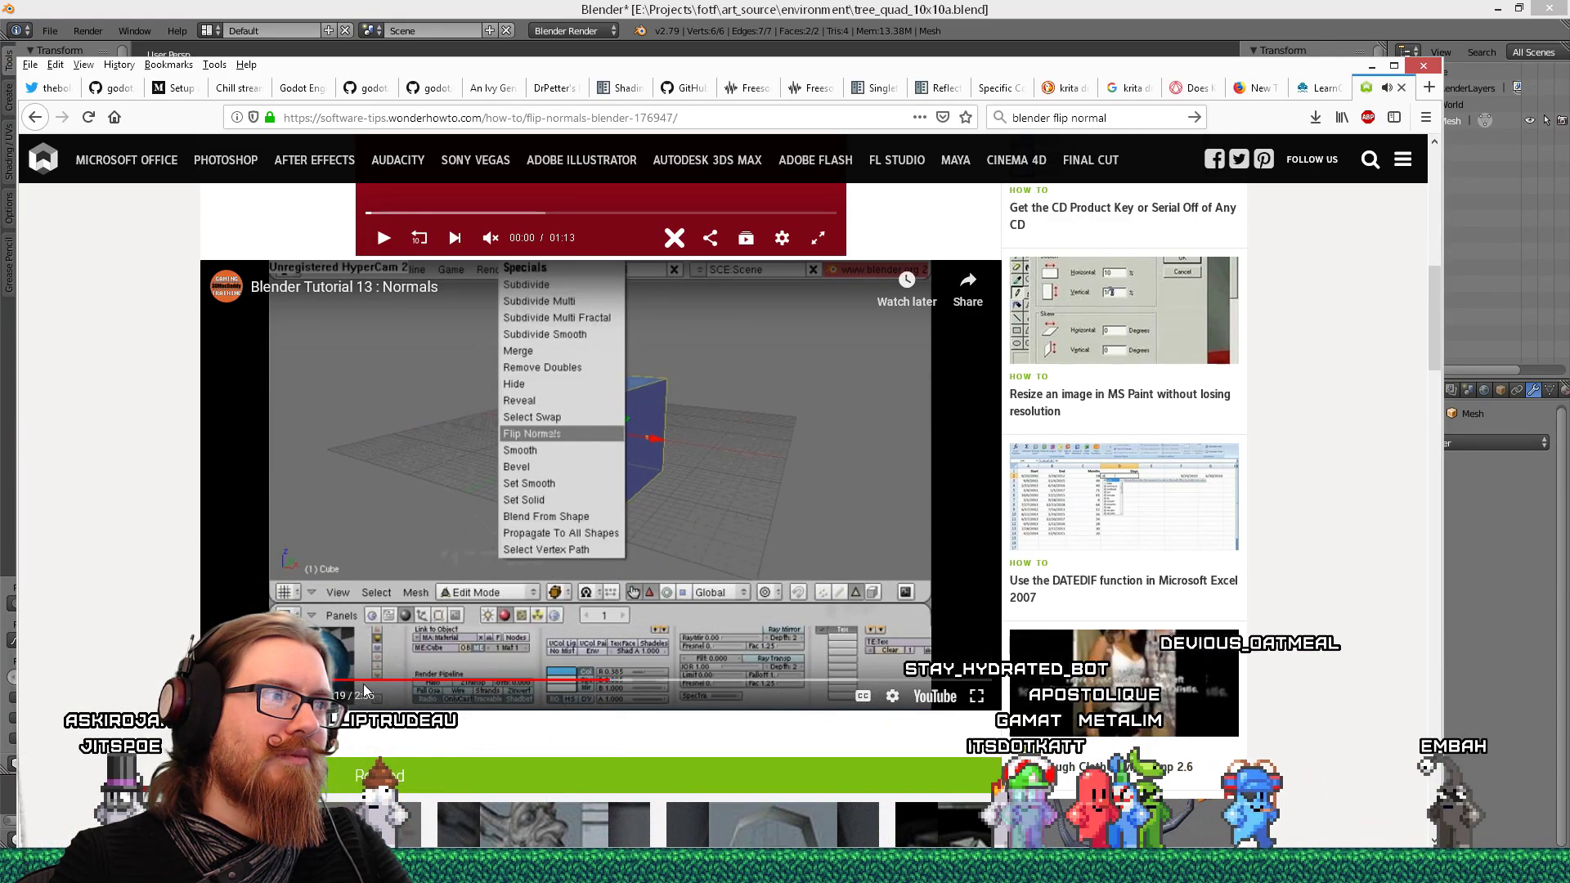
# Pause the normals tutorial video, switch to Blender and flip the normals of the selected tree quad faces.
pyautogui.click(226, 695)
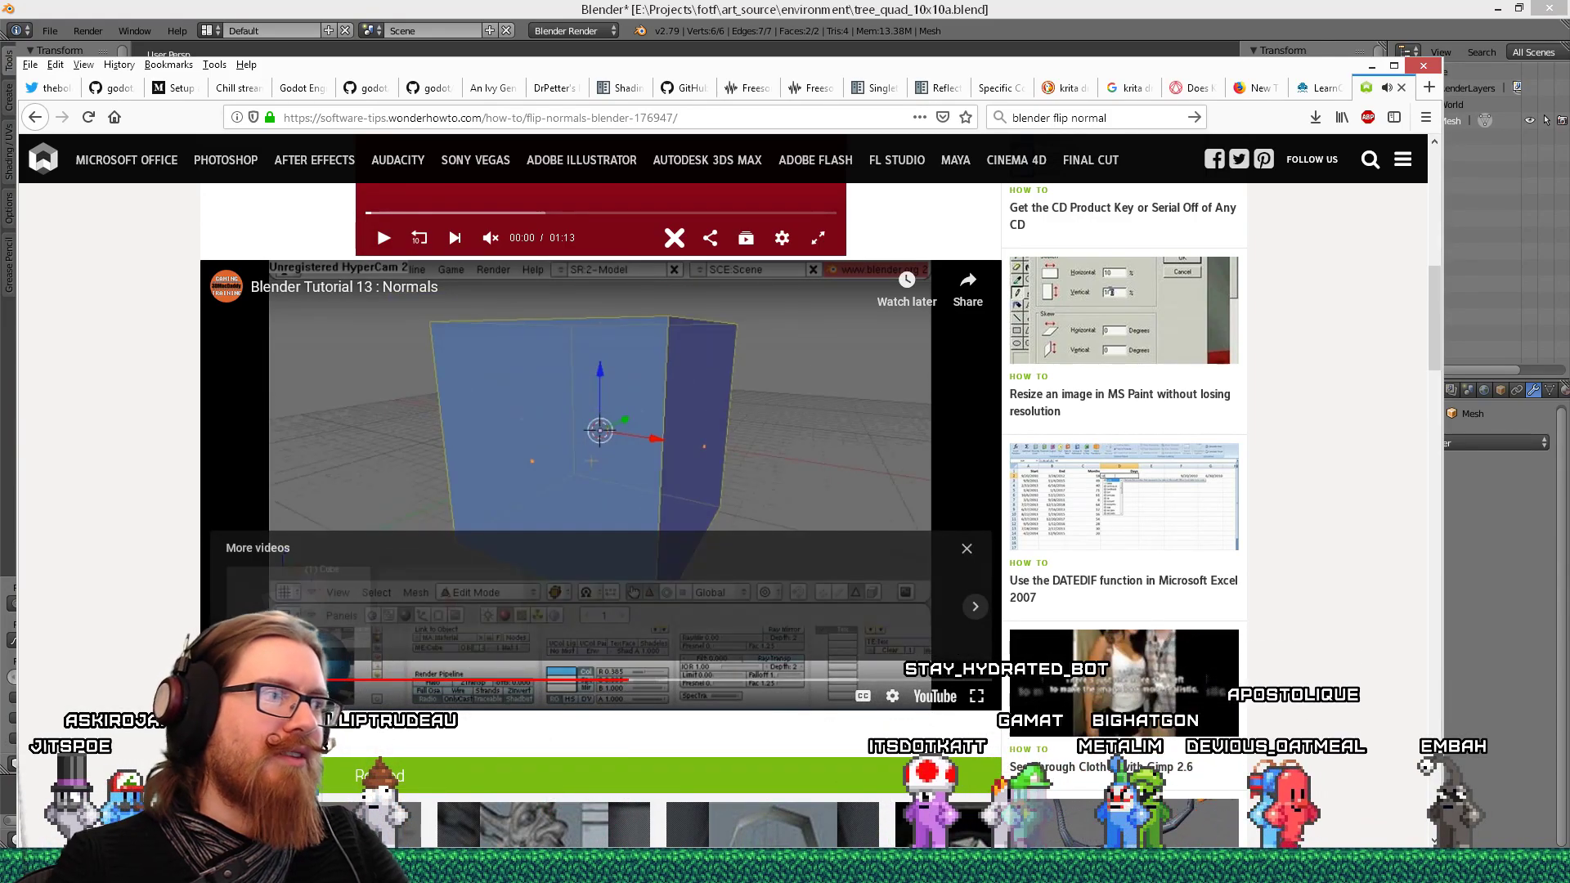
pyautogui.hotkey('alt', 'Tab')
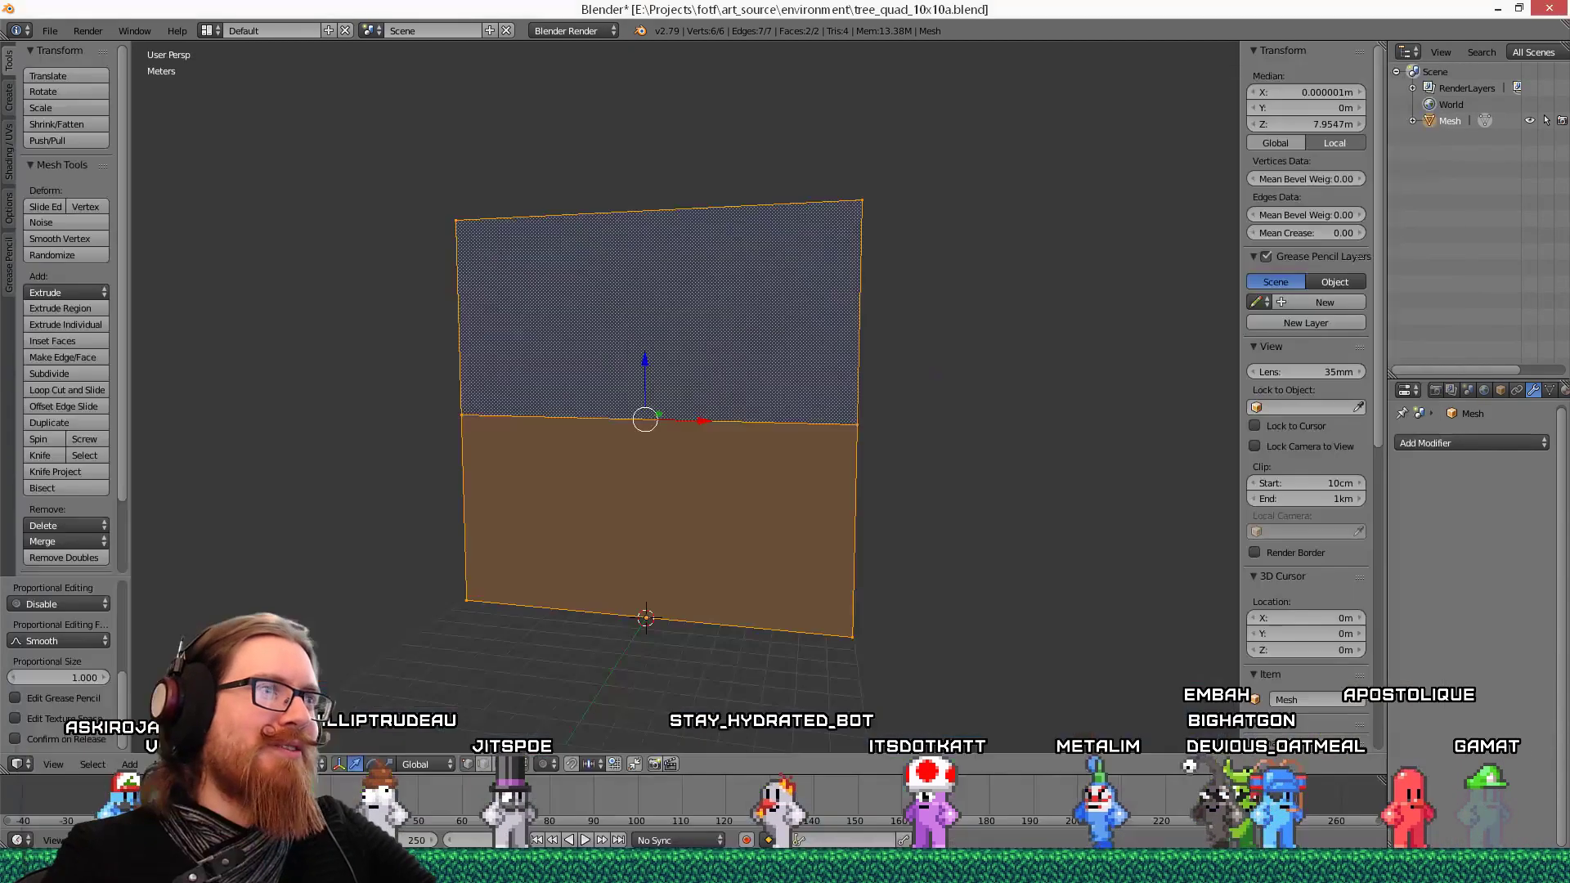
pyautogui.press('w')
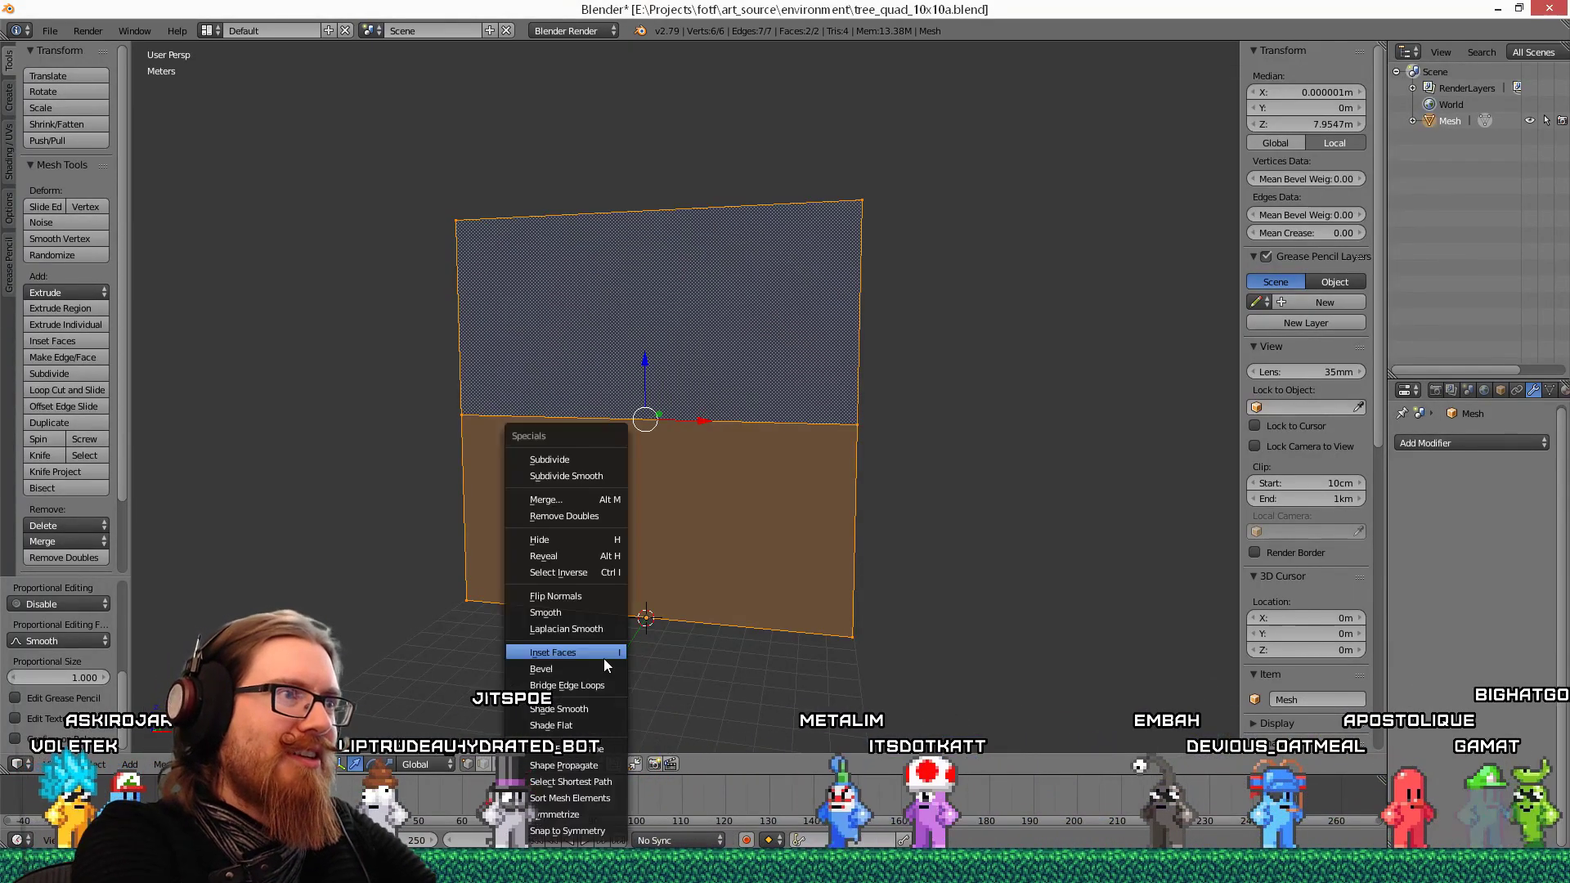
pyautogui.click(590, 592)
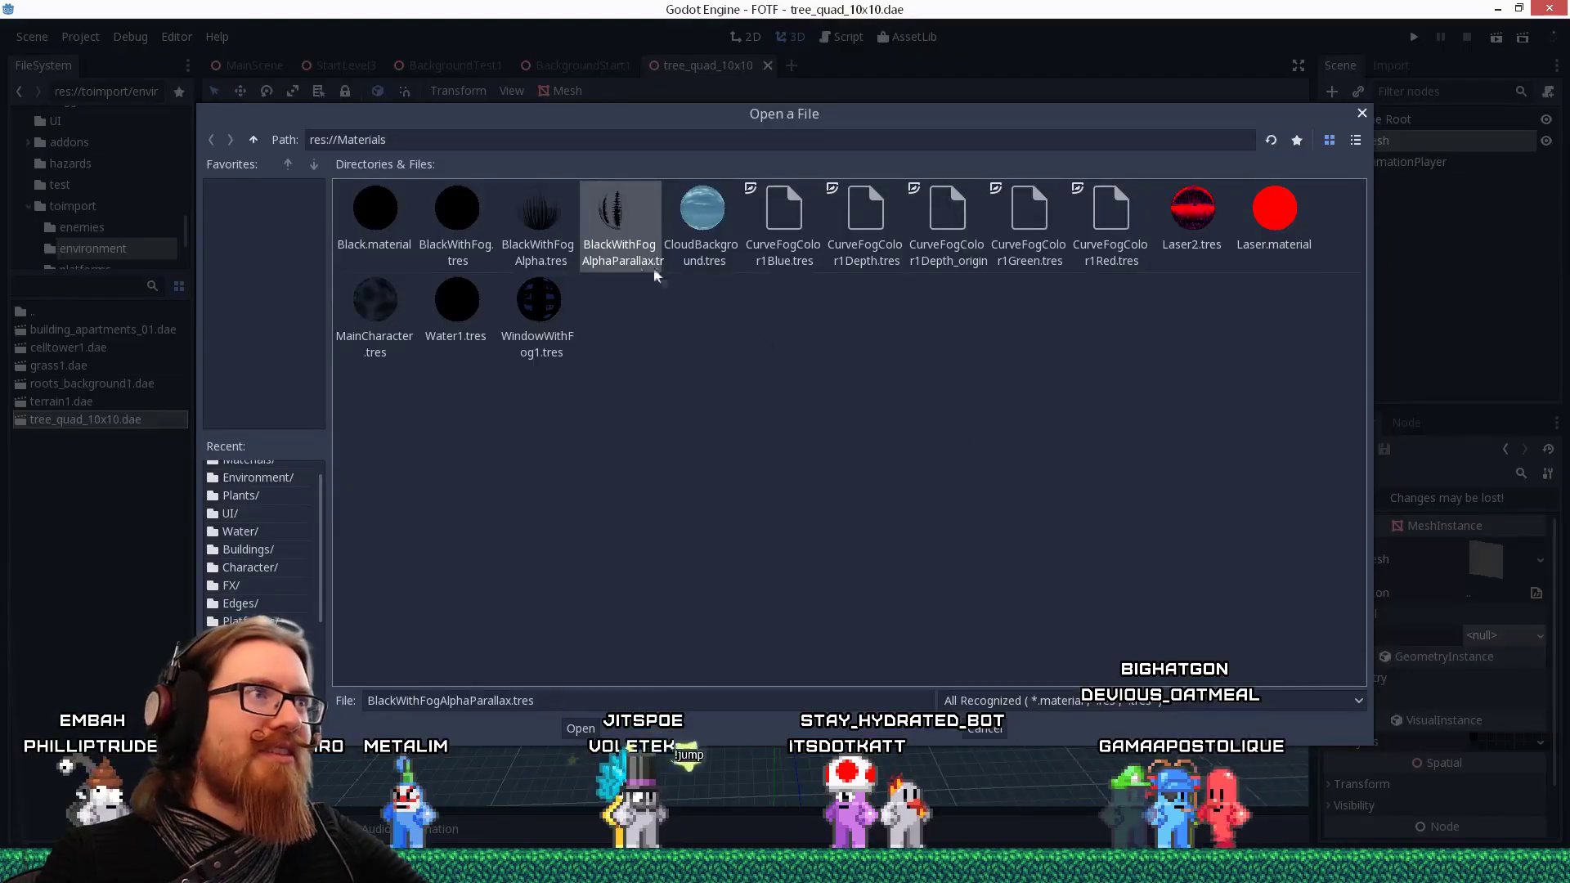
# In Godot's tree_quad_10x10 scene, assign BlackWithFogAlphaParallax.tres to the mesh and check the tree parallax up close and from several angles.
pyautogui.doubleClick(615, 219)
pyautogui.scroll(6, 834, 561)
pyautogui.moveTo(855, 577); pyautogui.dragTo(858, 562, button='middle')
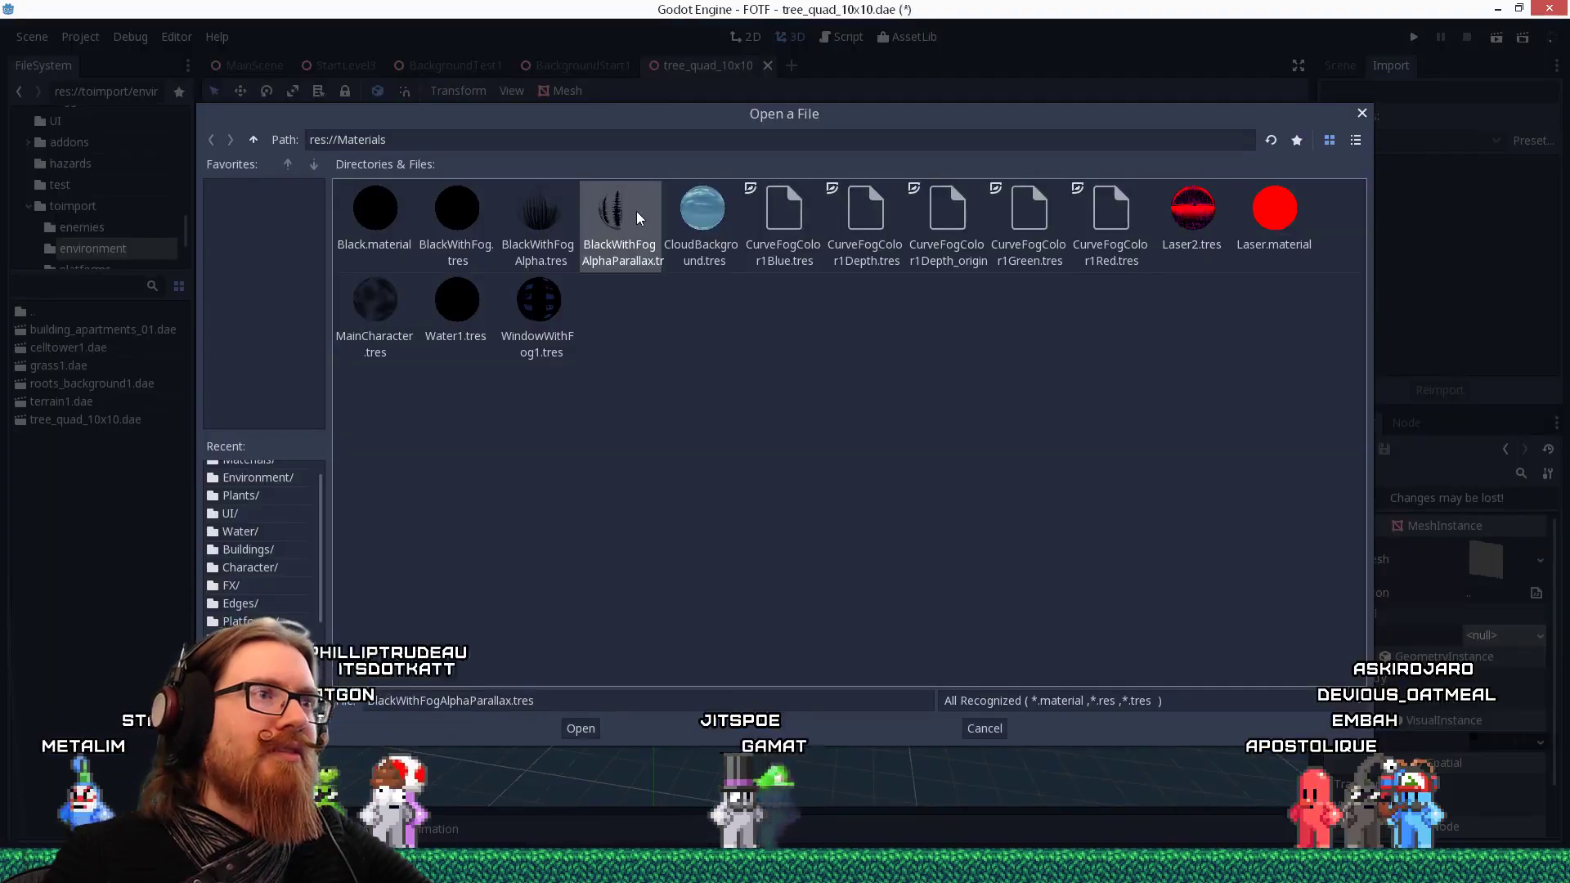
pyautogui.doubleClick(636, 211)
pyautogui.scroll(5, 803, 498)
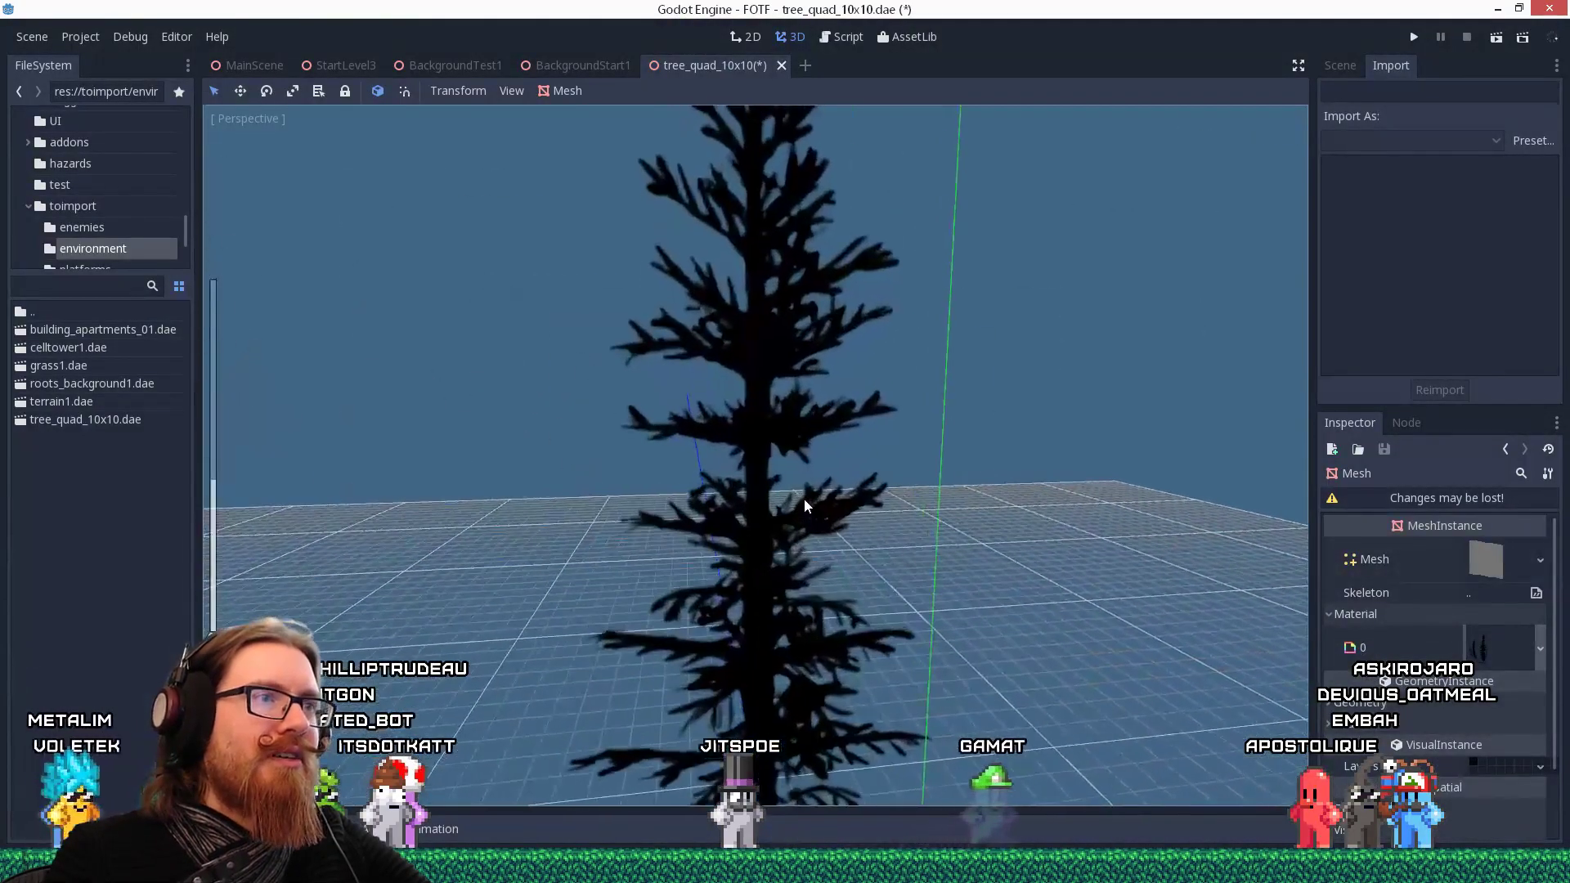
pyautogui.scroll(-6, 803, 498)
pyautogui.moveTo(856, 477); pyautogui.dragTo(939, 442, button='middle')
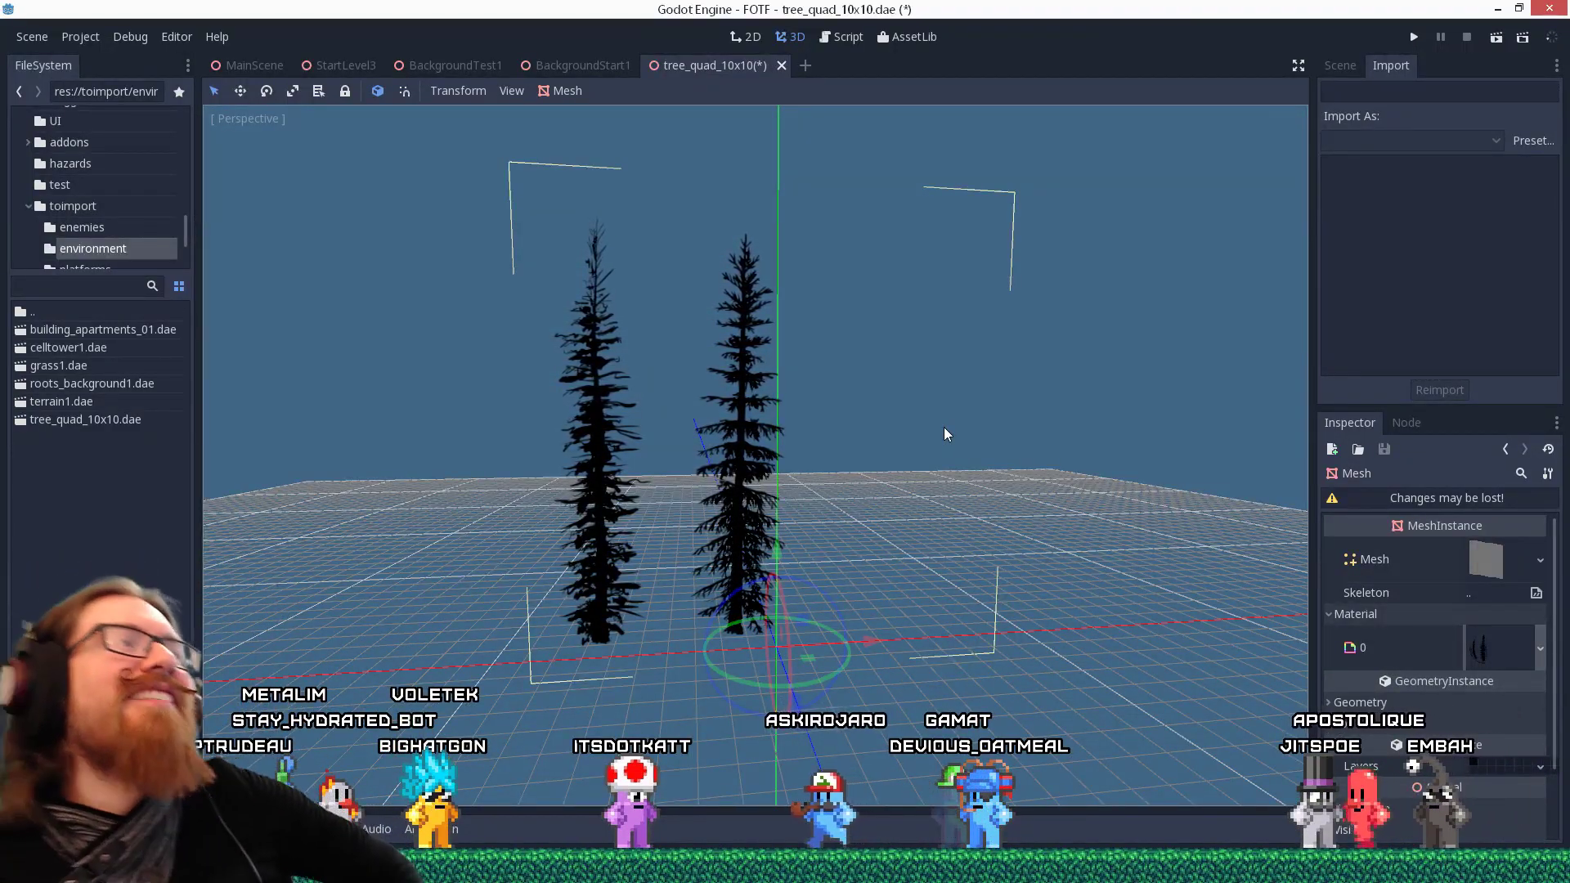
pyautogui.moveTo(942, 417); pyautogui.dragTo(579, 373, button='middle')
# Switch to Blender_notes.txt in Notepad and move its window aside.
pyautogui.hotkey('alt', 'Tab')
pyautogui.press('Tab')
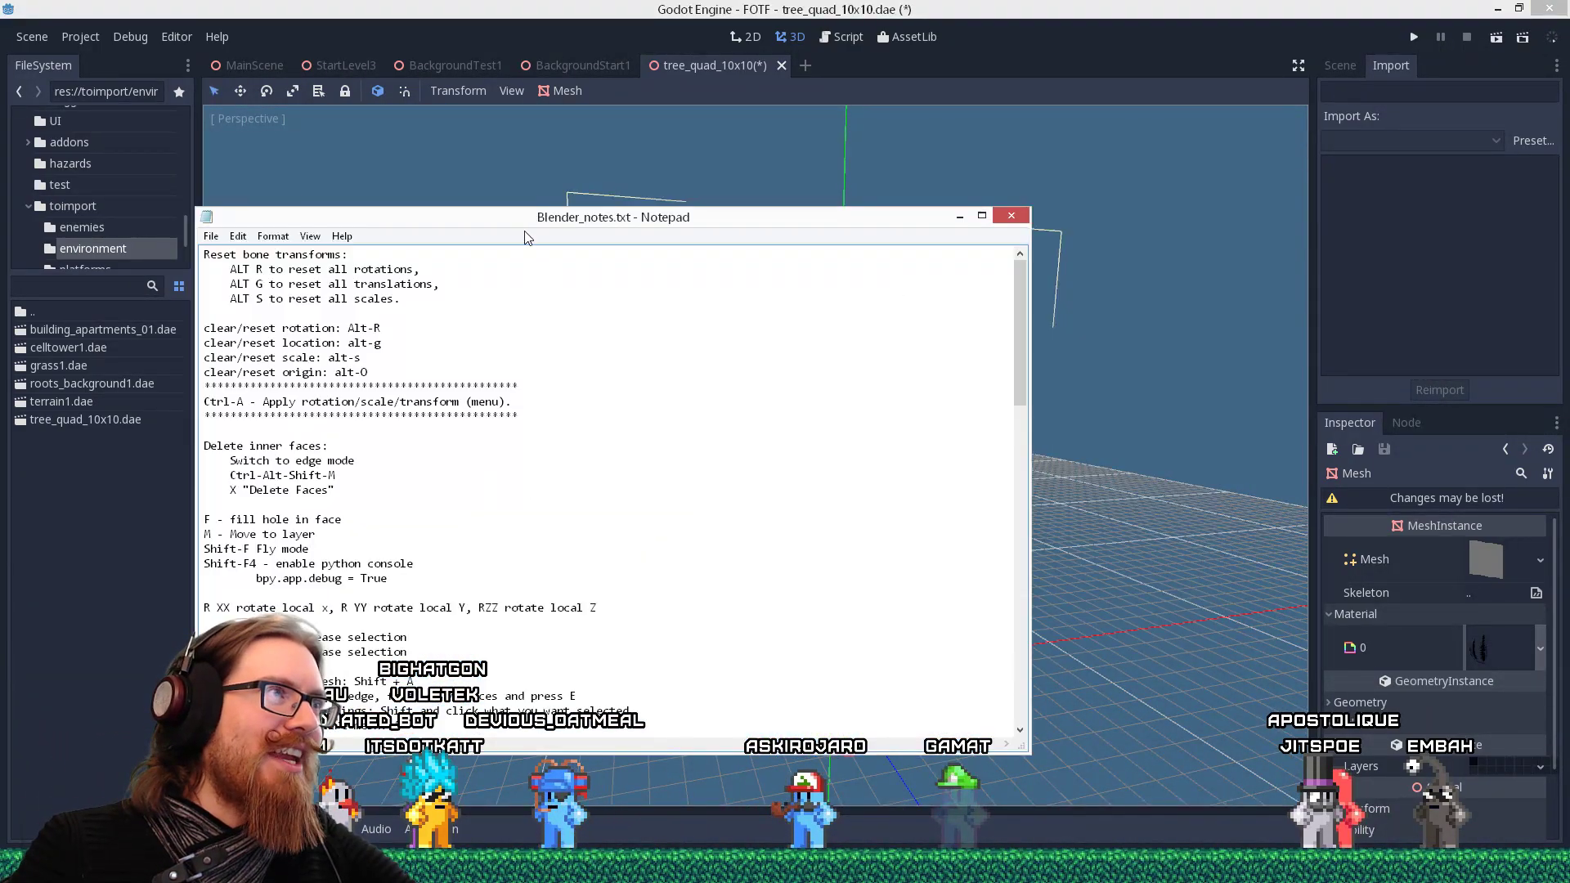
pyautogui.moveTo(535, 222); pyautogui.dragTo(748, 232)
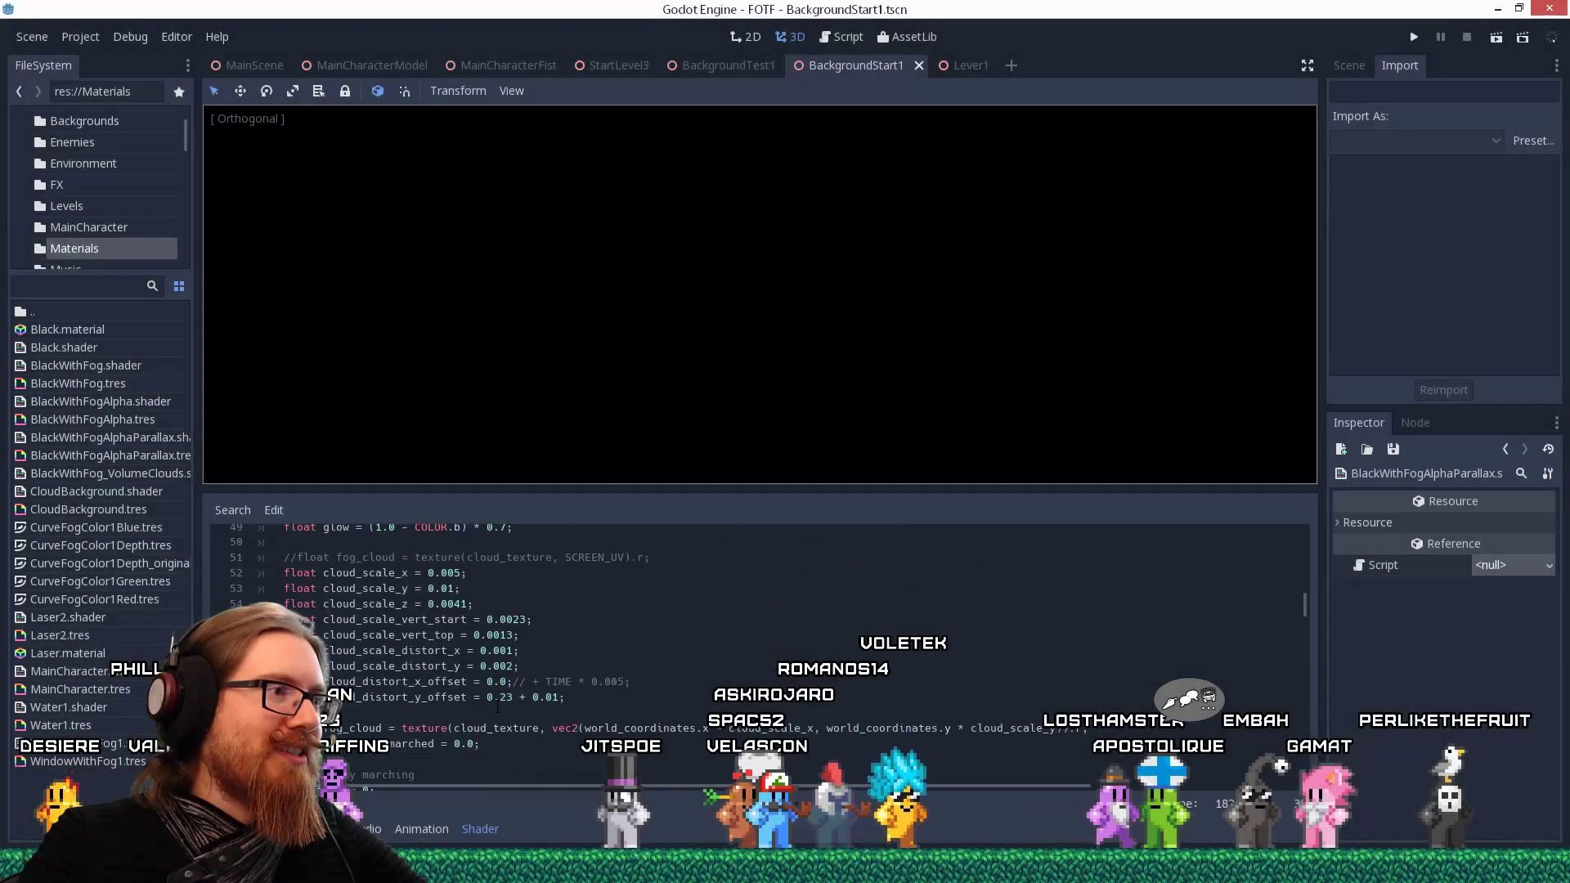
# Back in Godot, comment out the parallax offsets of parallax_uv and parallax_uv2 in the BlackWithFogAlphaParallax shader and check the trees in BackgroundStart1.
pyautogui.scroll(6, 497, 705)
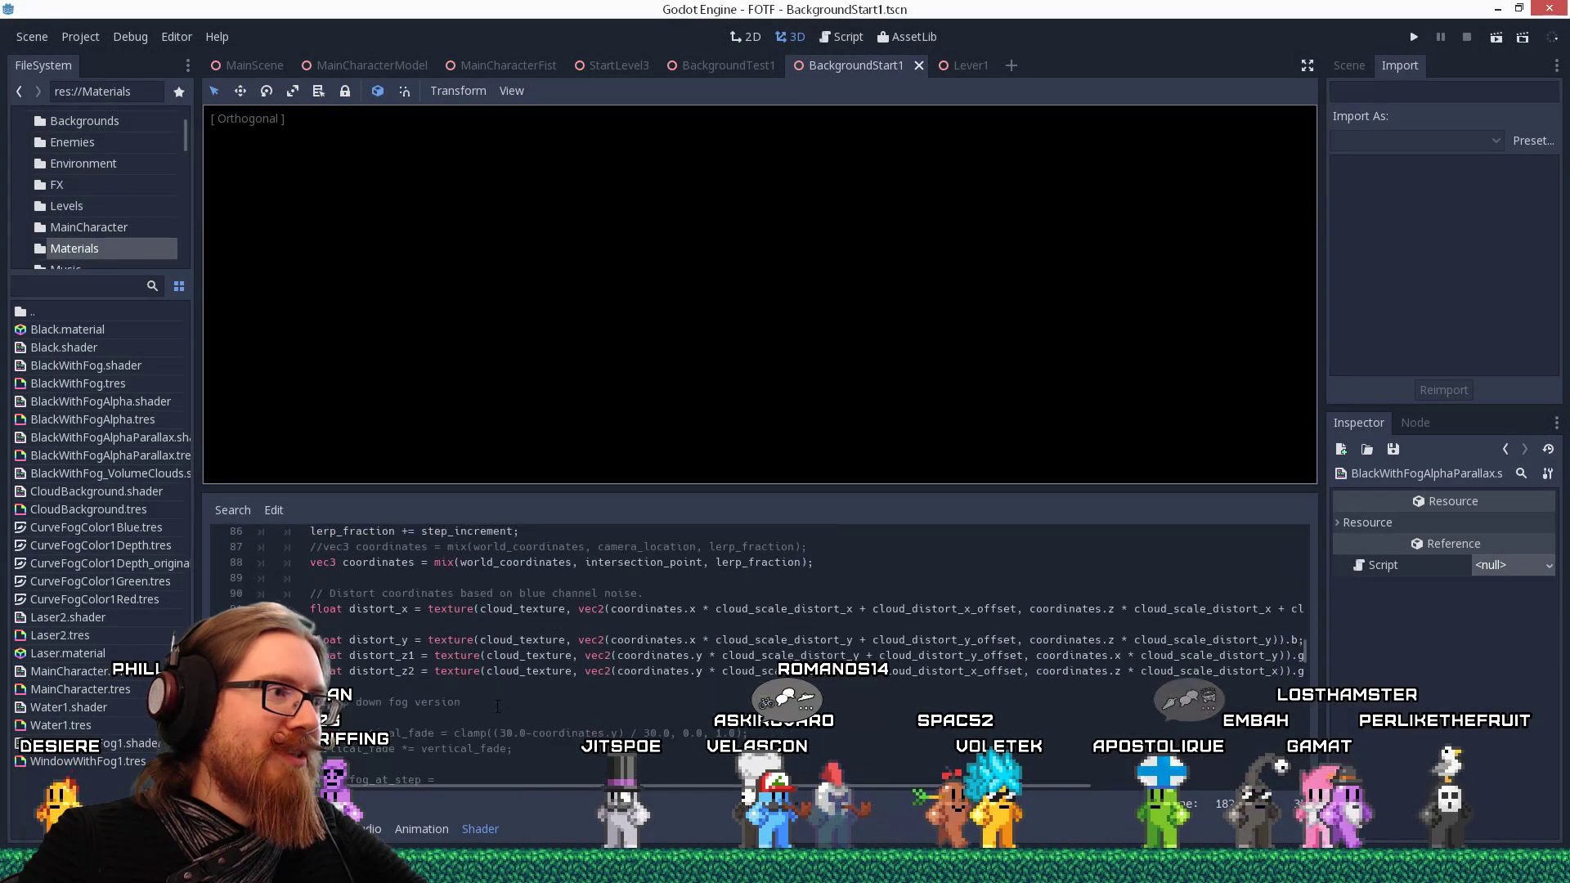
pyautogui.scroll(11, 498, 707)
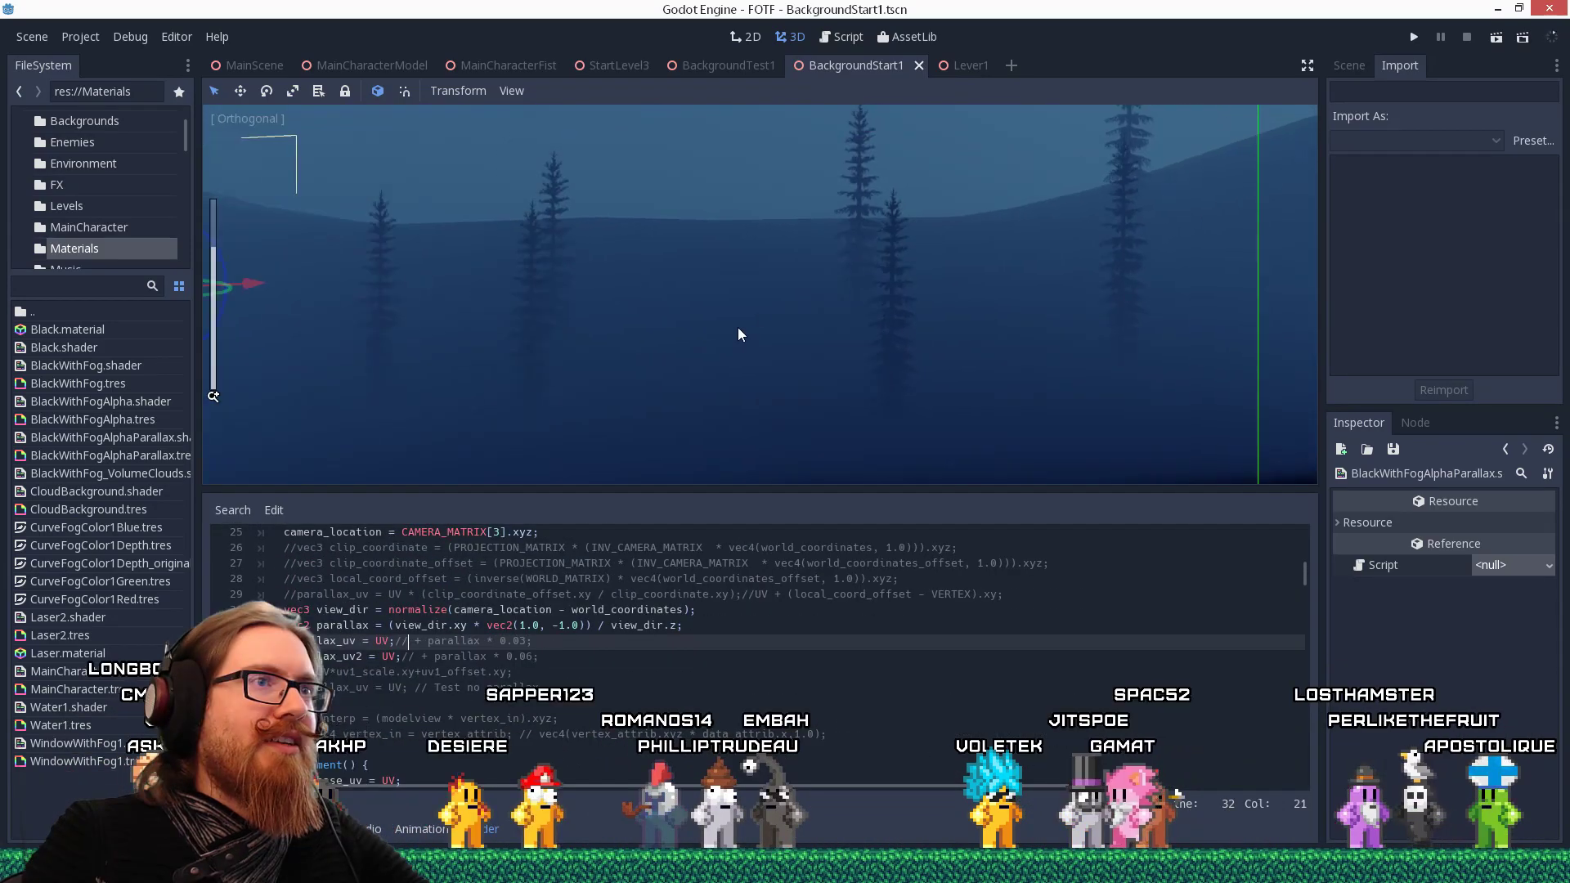
pyautogui.moveTo(738, 327); pyautogui.dragTo(777, 280, button='middle')
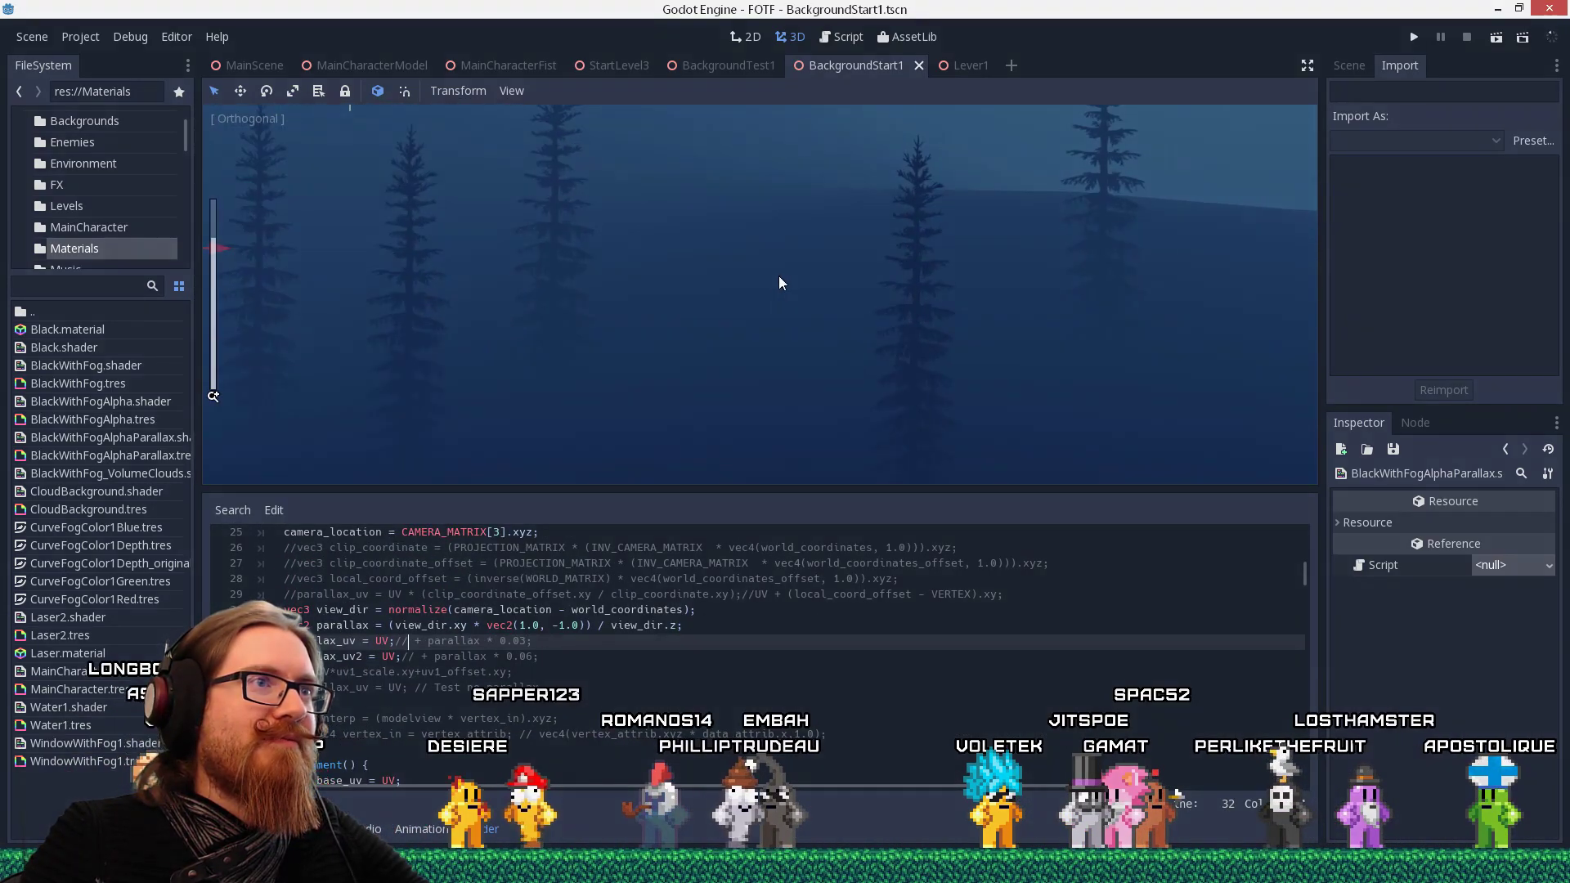